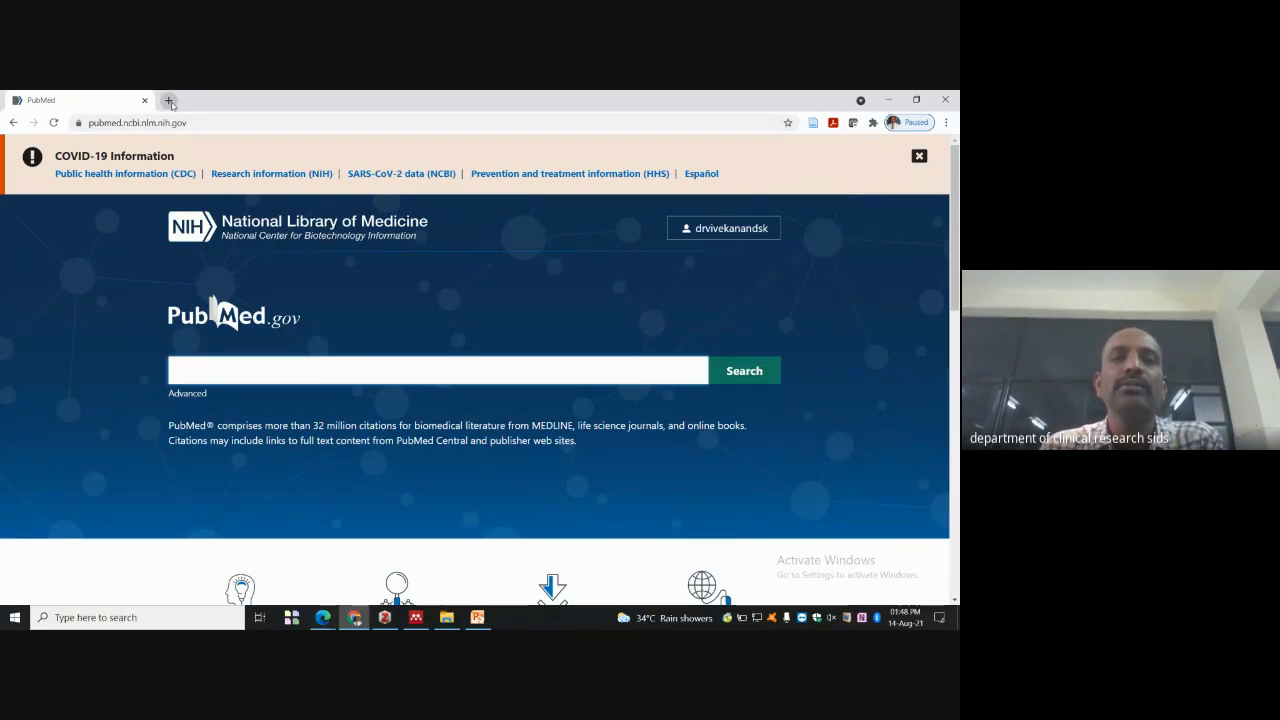
- In a new tab, search Google for 'puebmed' and go to the PubMed home page
click(170, 101)
text(pu)
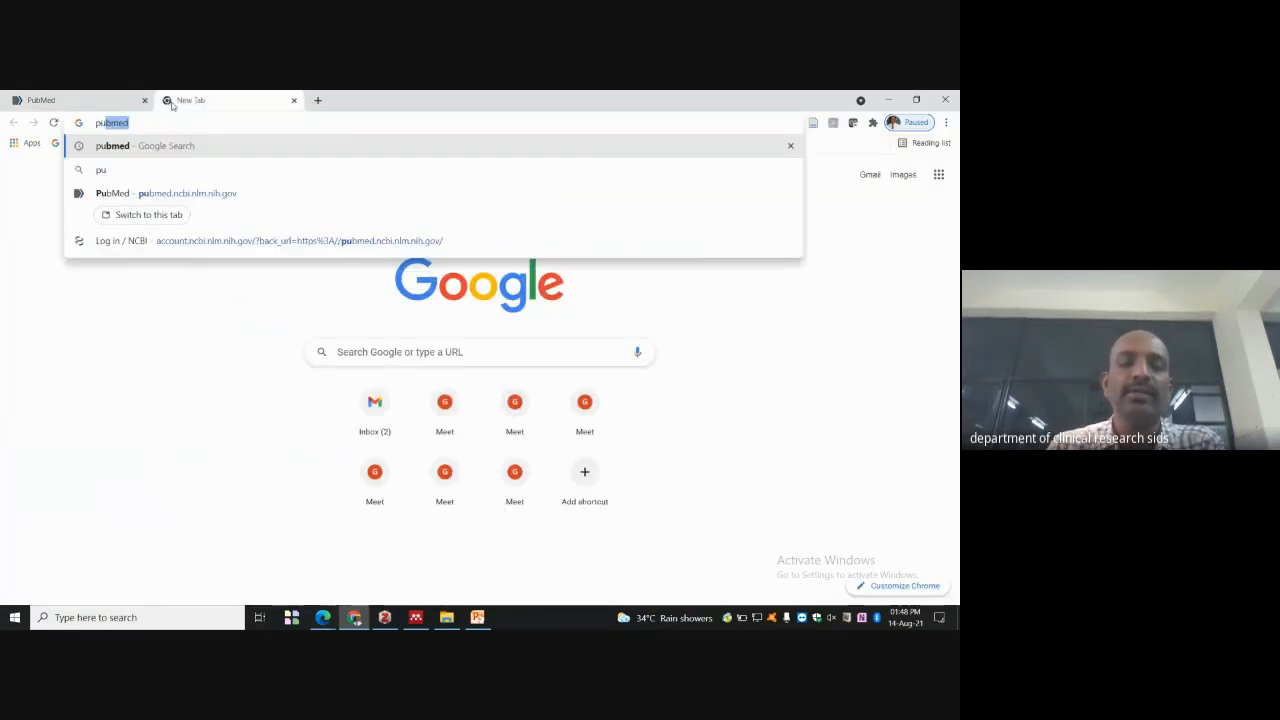
text(ebmed)
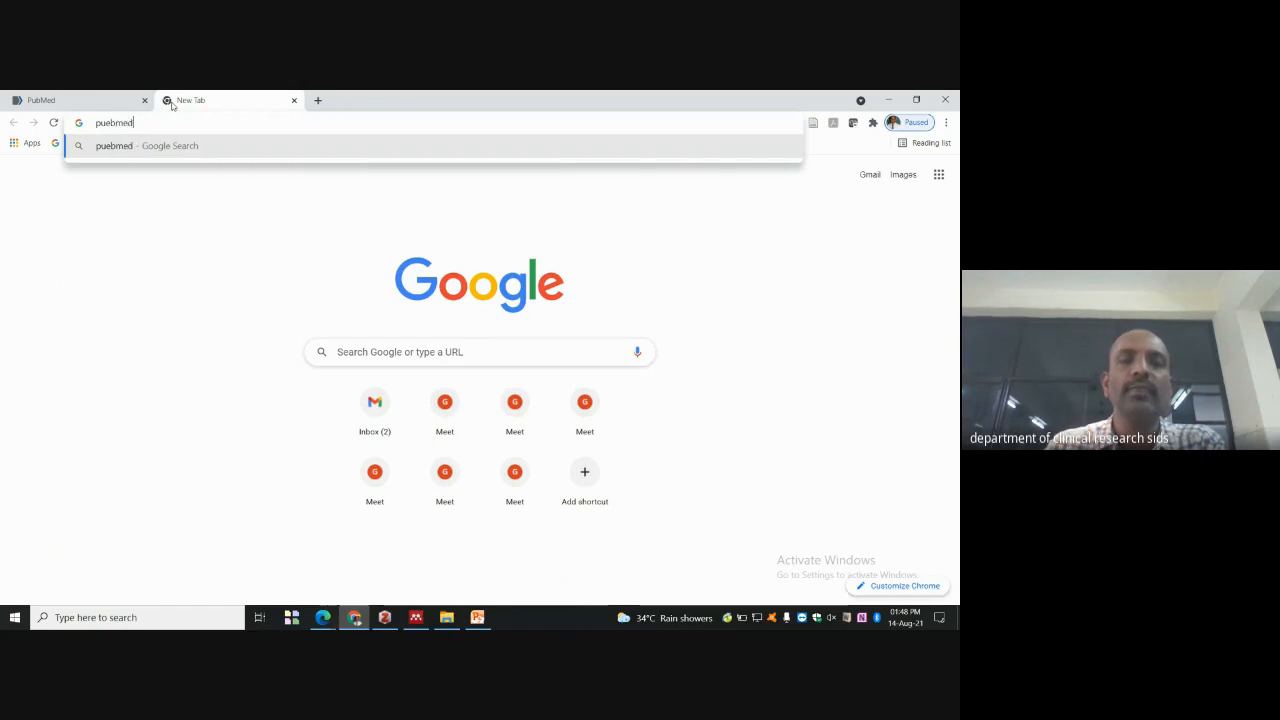
key(Return)
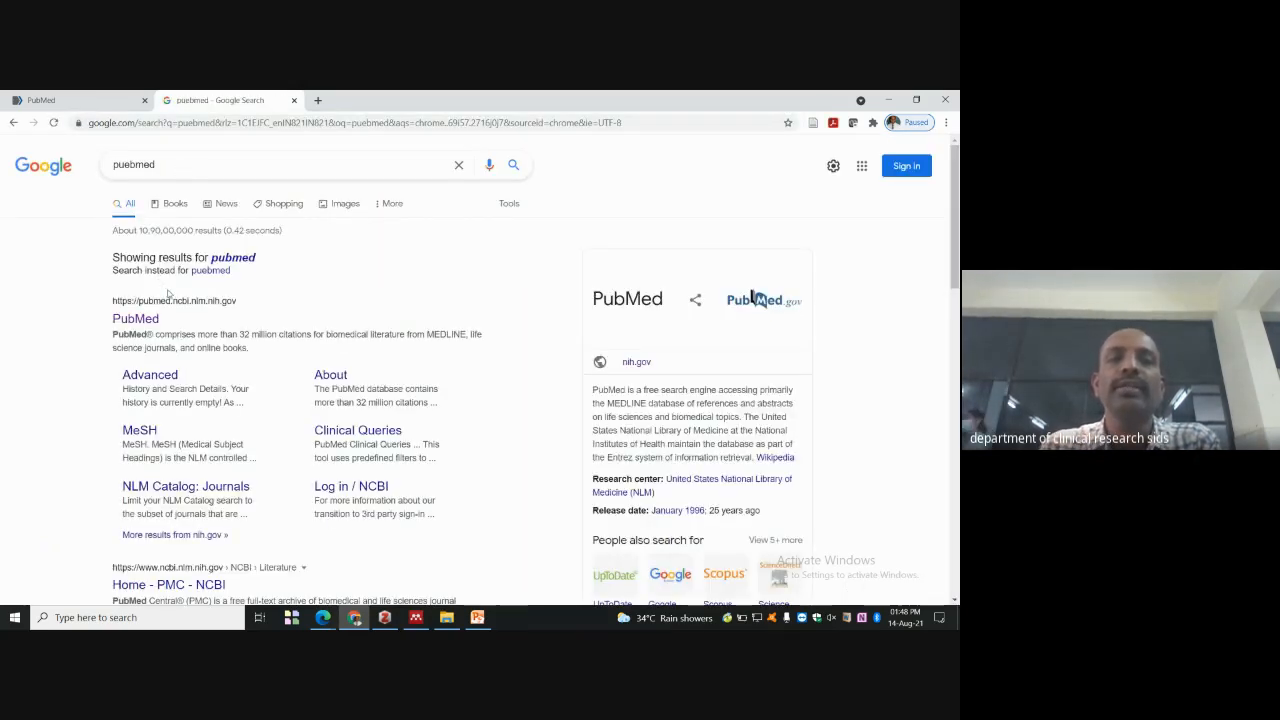
click(170, 302)
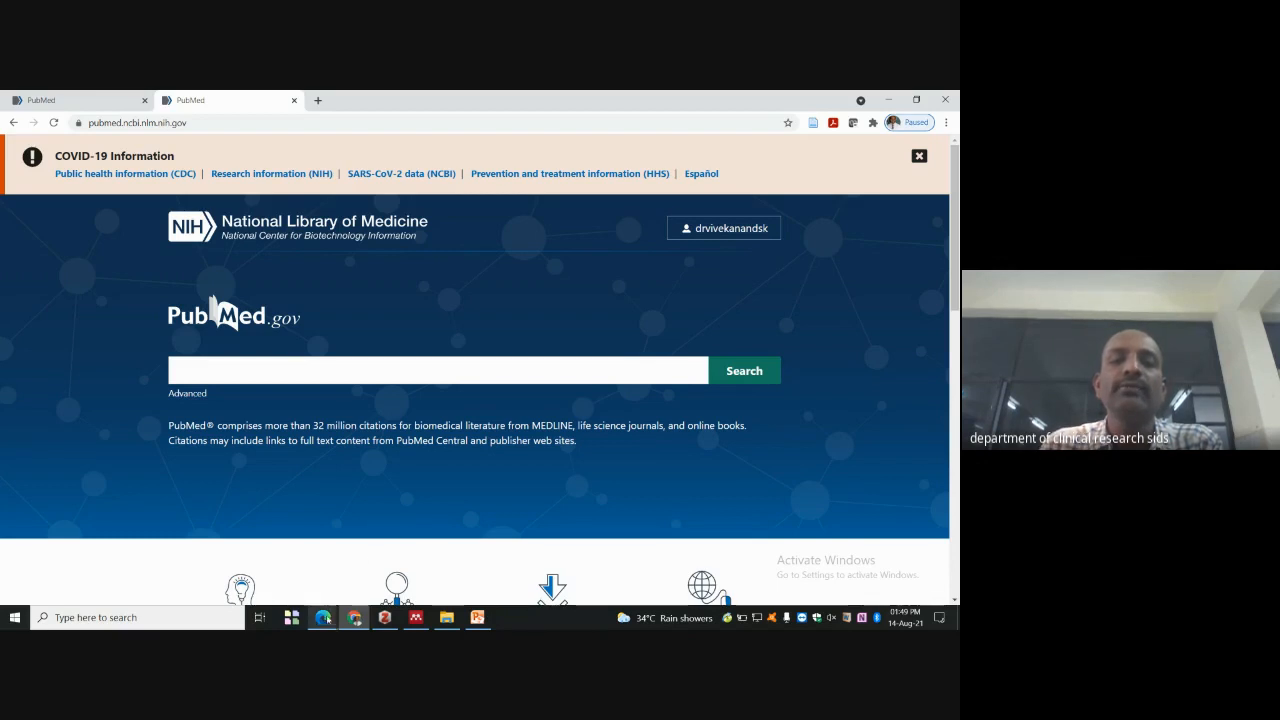
- In the Edge window, search Bing for 'pubmed' in a new tab and open the PubMed result
mouse_move(325, 619)
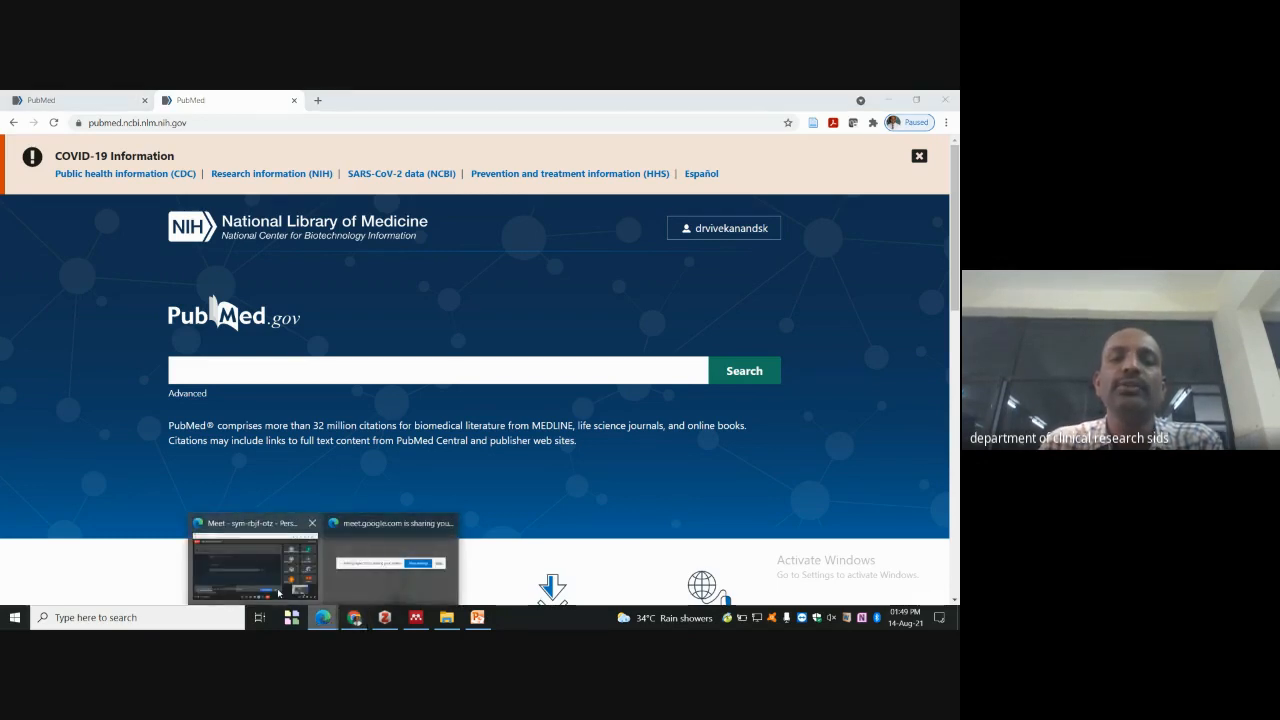
click(276, 591)
click(276, 591)
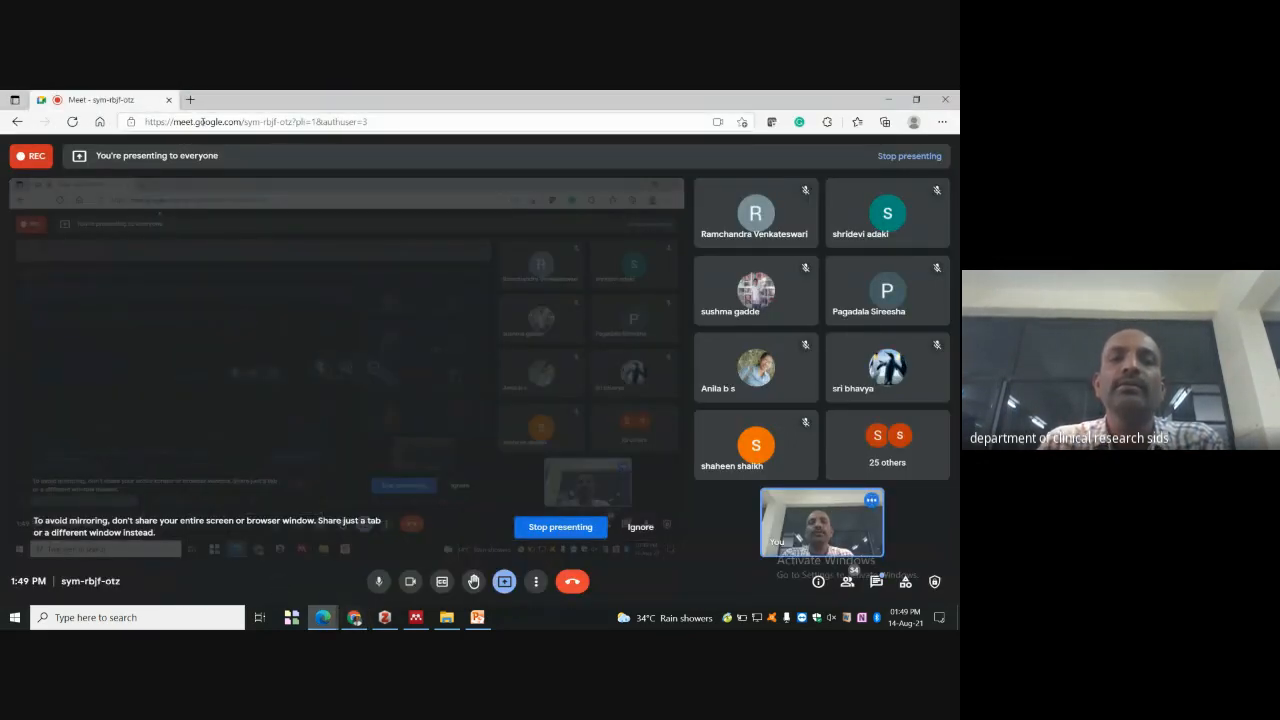
click(190, 100)
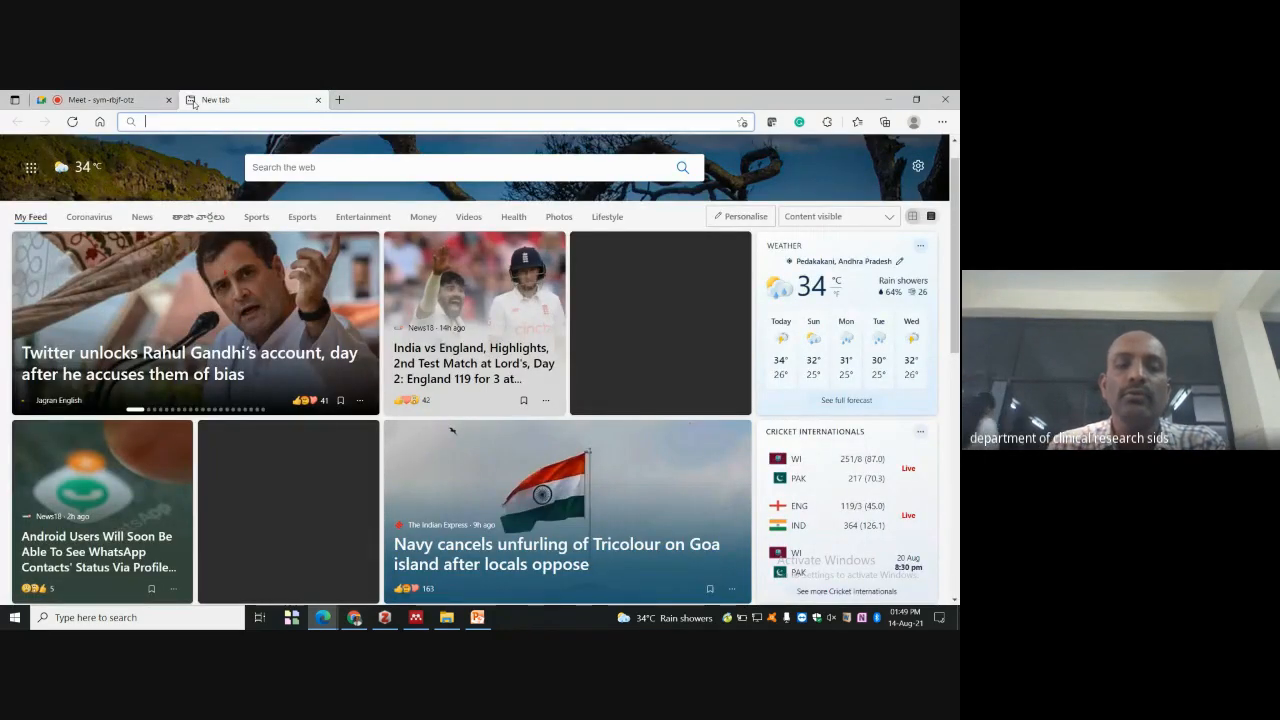
text(pubmed)
key(Delete)
key(Return)
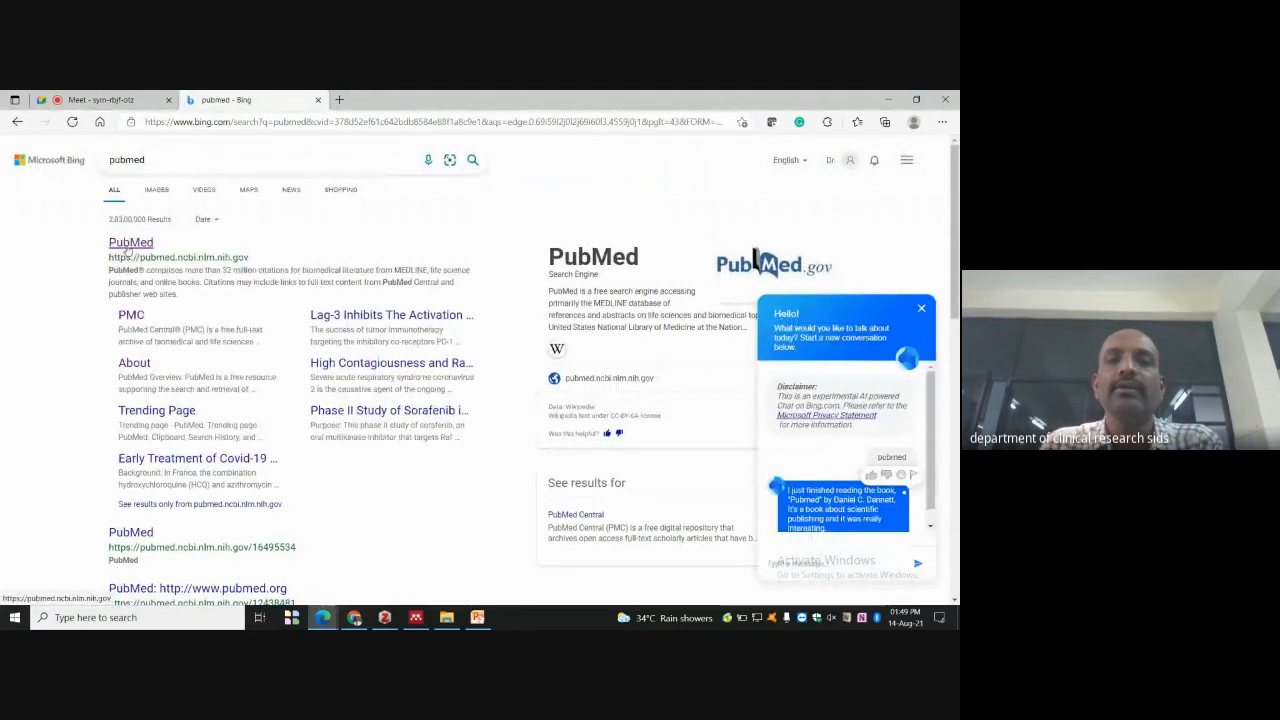
click(128, 245)
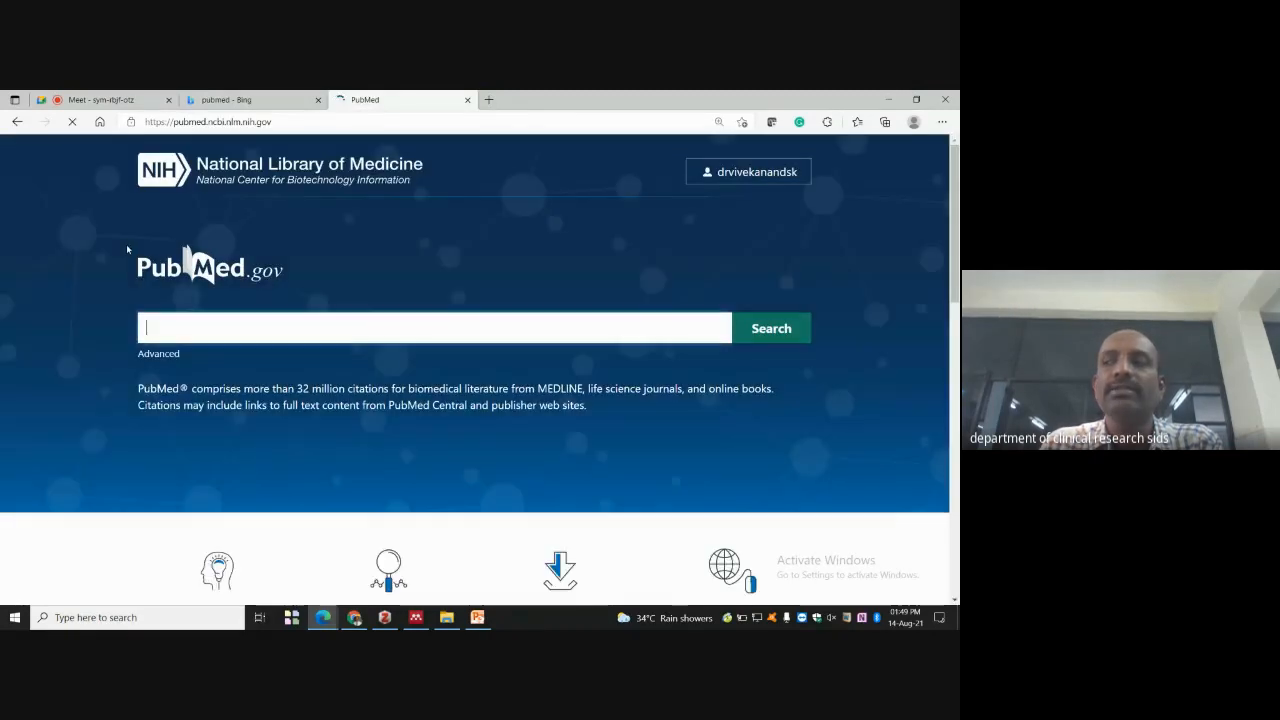
- Log out of PubMed, reopen it from the Bing results, and go to the NCBI log-in page
click(725, 173)
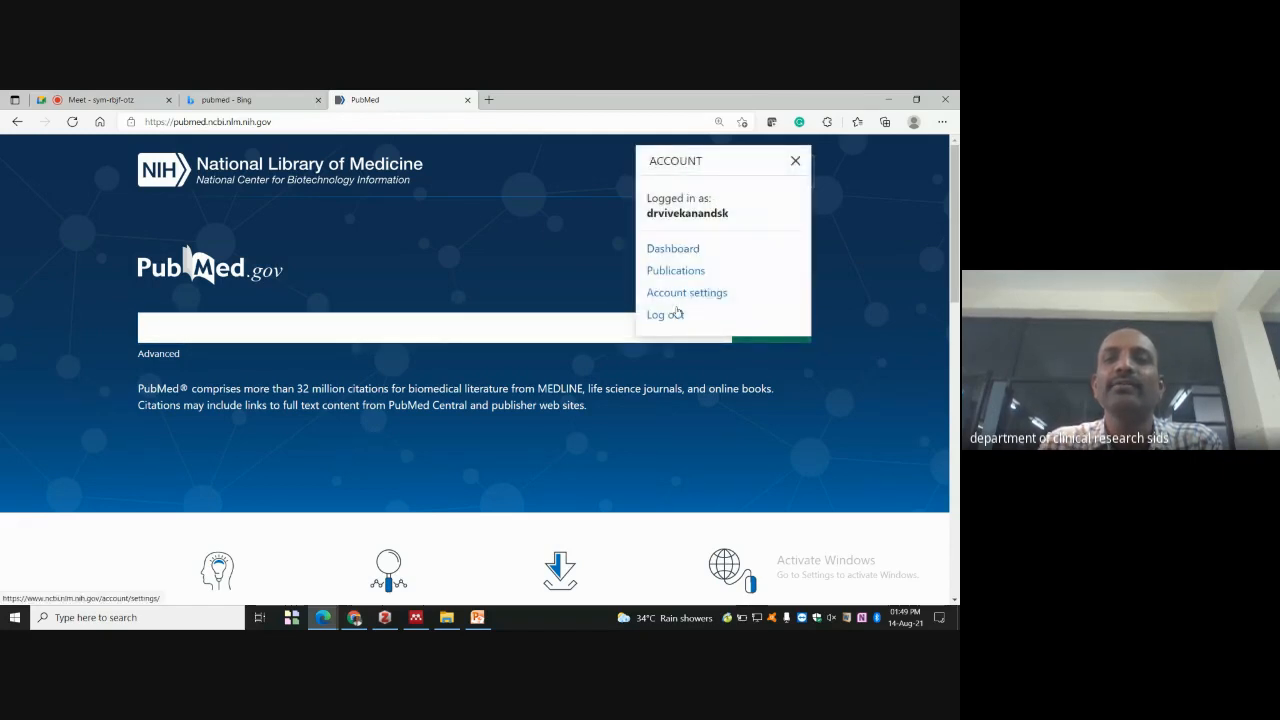
click(665, 315)
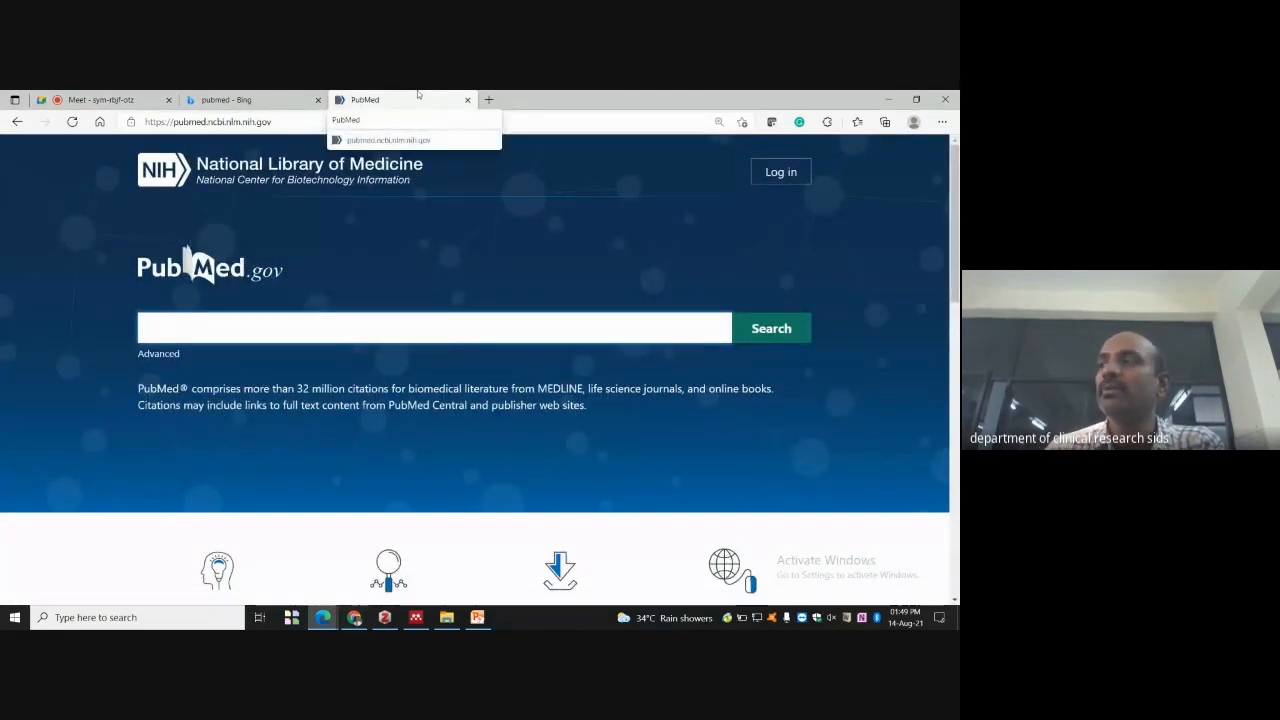
click(467, 100)
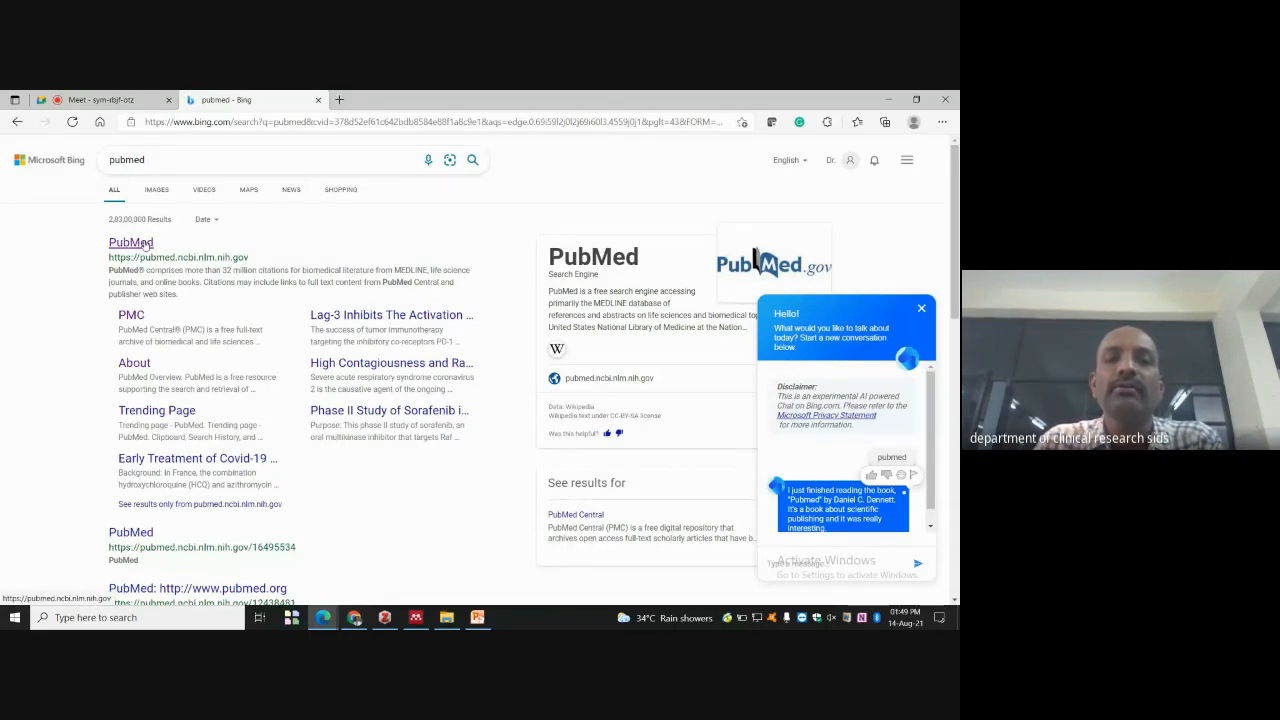
click(145, 243)
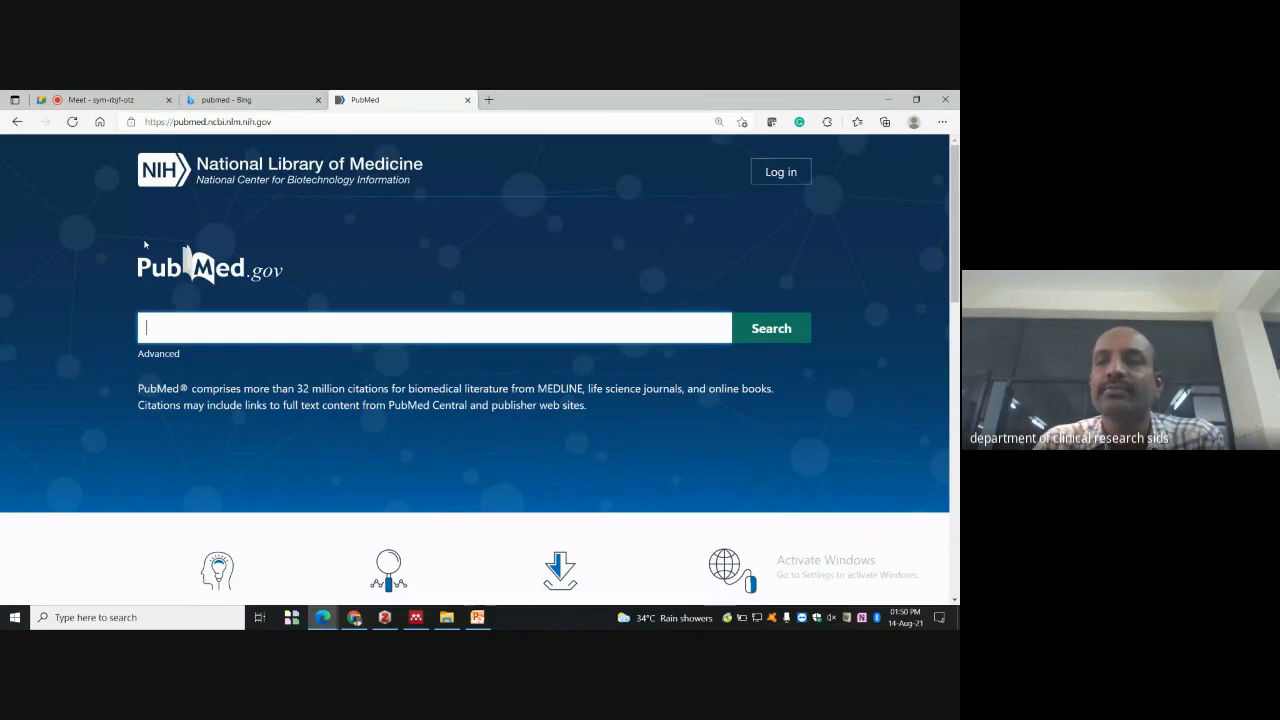
click(778, 173)
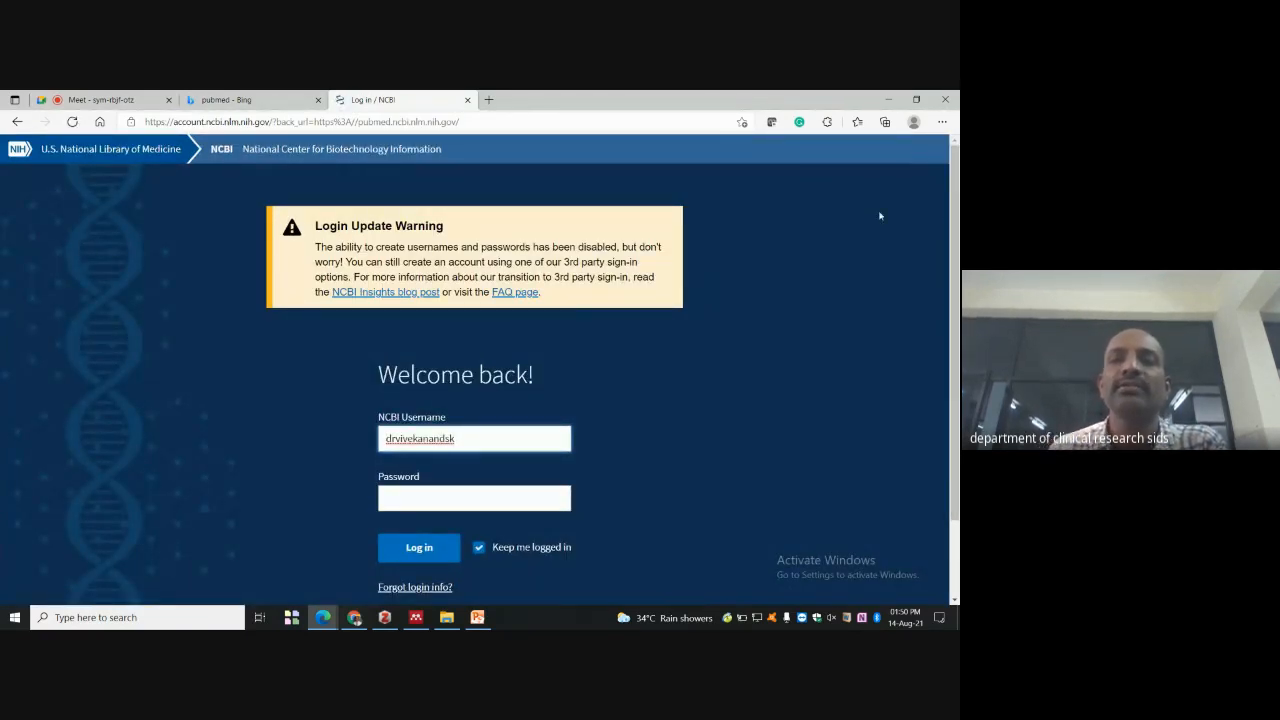
- Scroll the NCBI login page and reveal the other login options
scroll(846, 289, down, 1)
scroll(843, 289, up, 1)
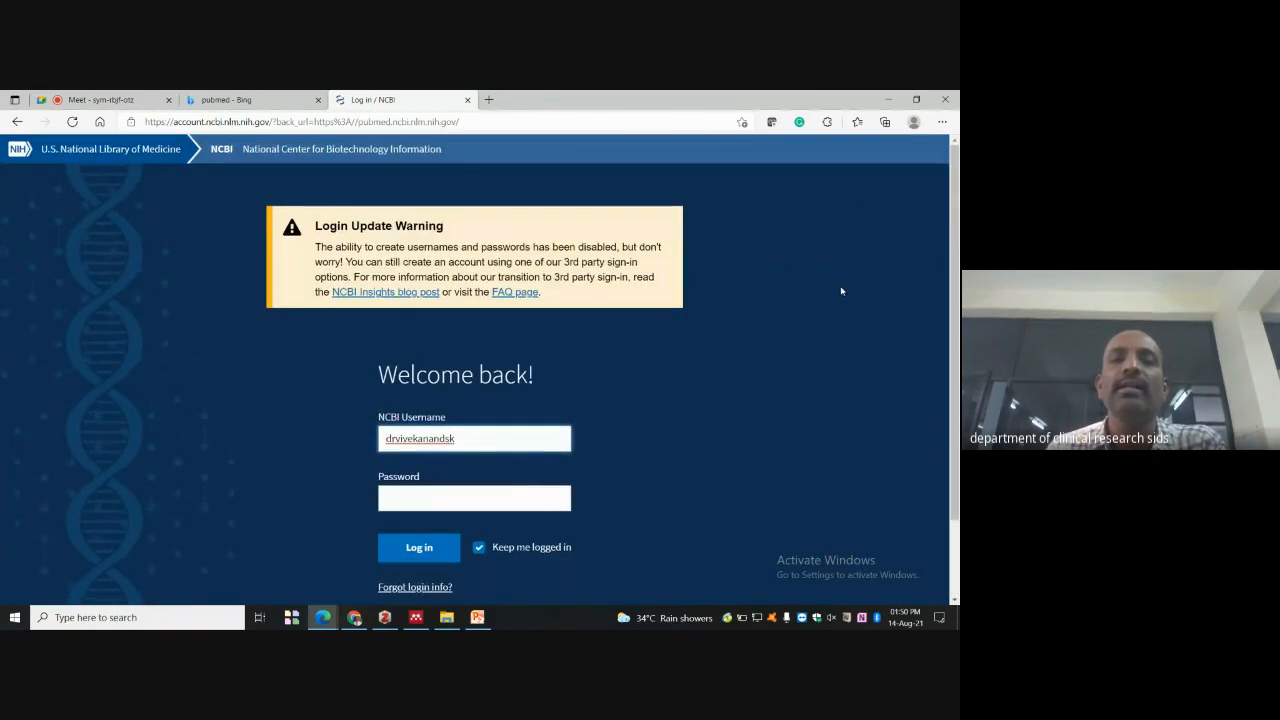
scroll(800, 230, down, 1)
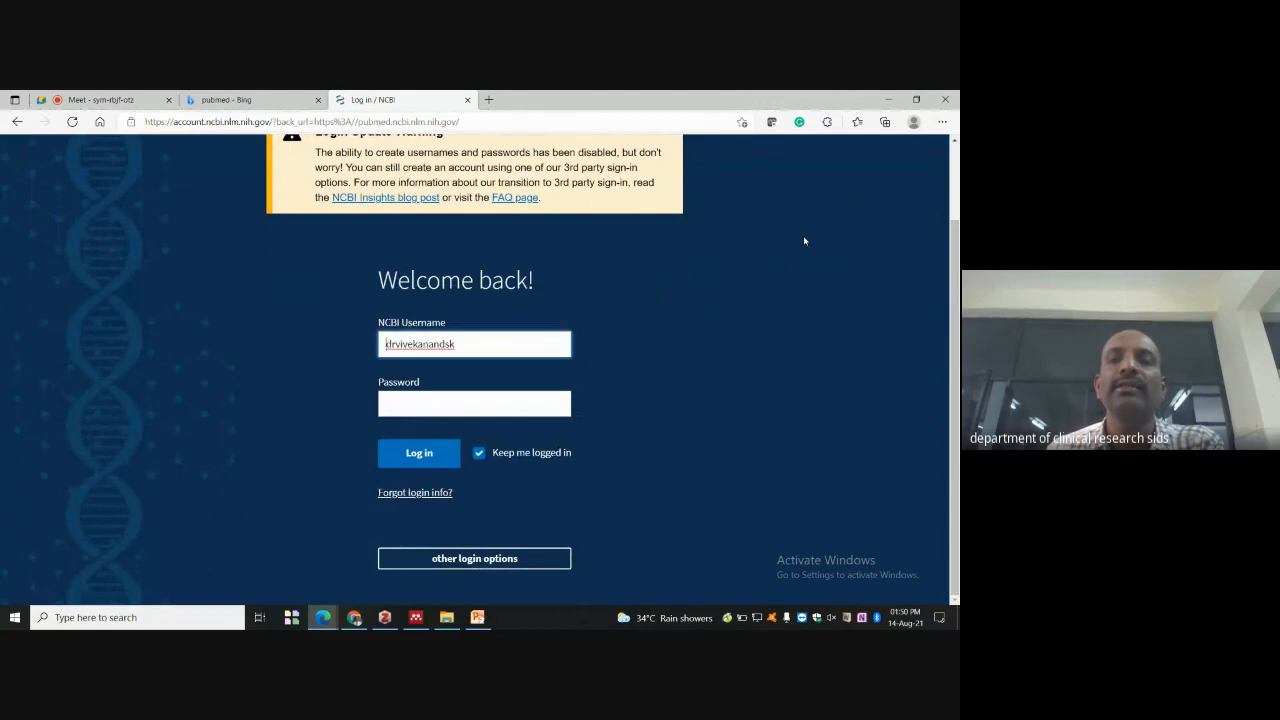
scroll(805, 241, up, 1)
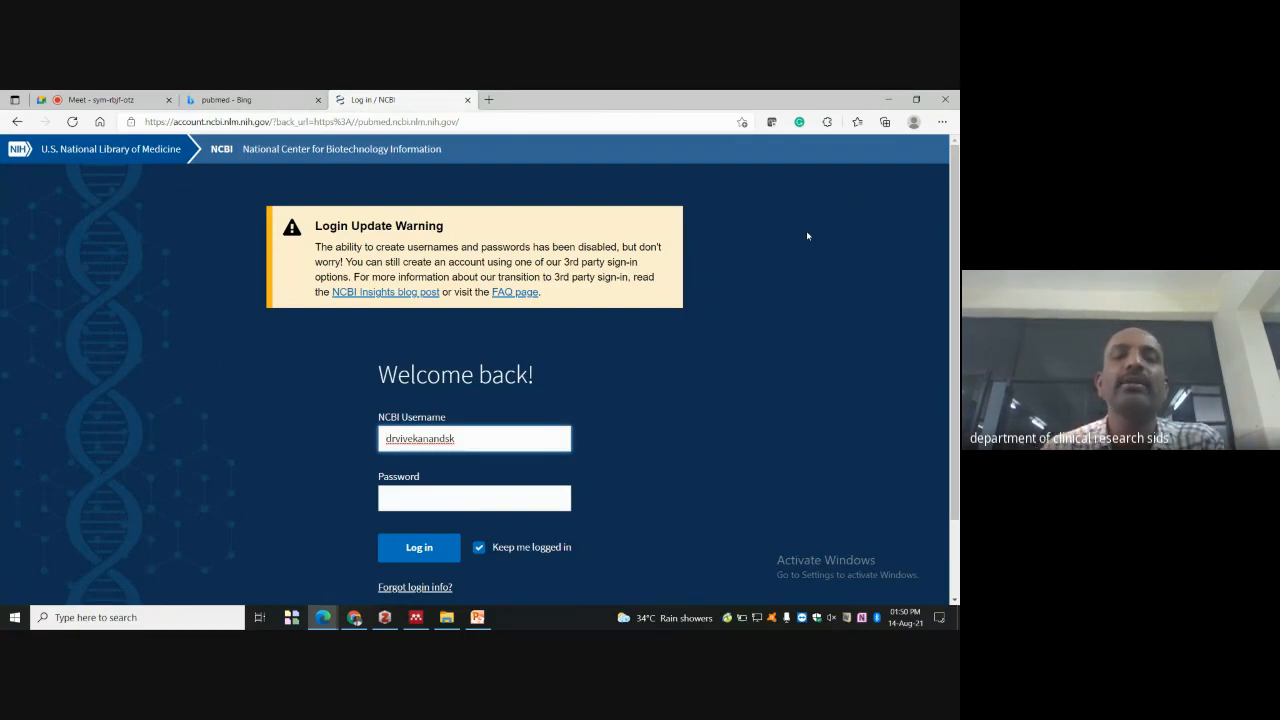
scroll(800, 250, down, 1)
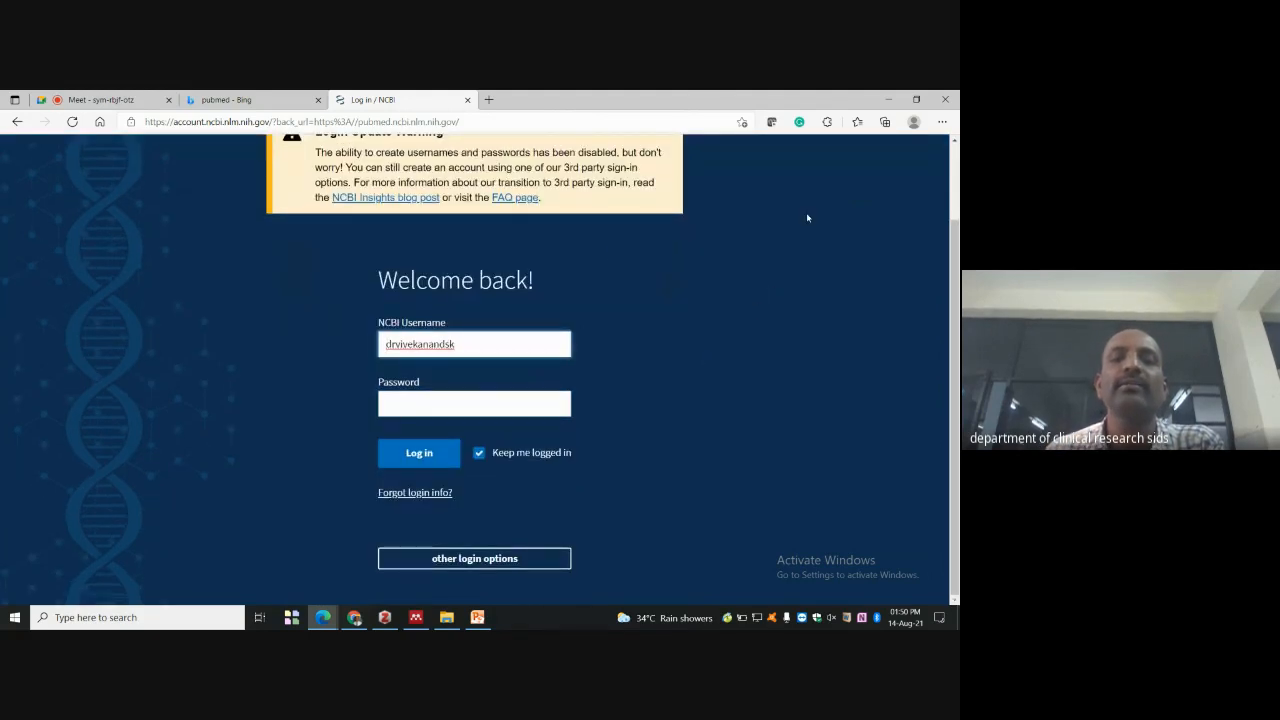
click(485, 561)
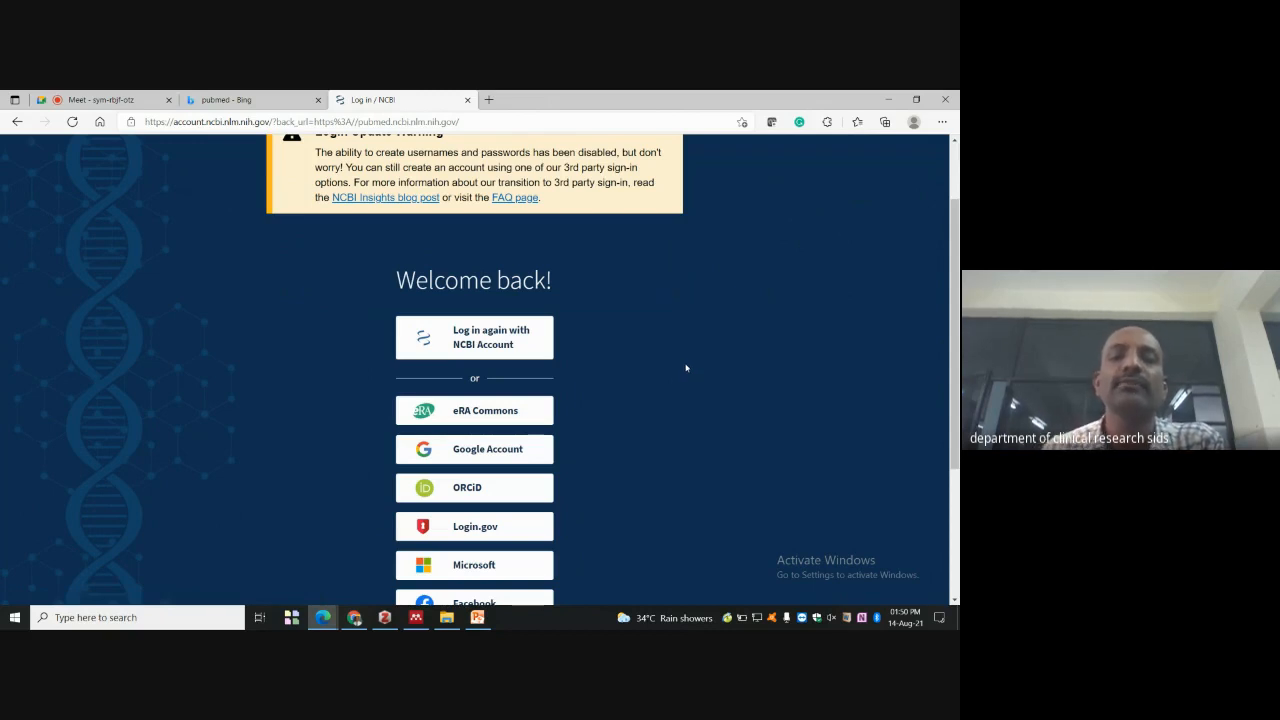
- Look over the third-party provider buttons, then minimize the login window
scroll(614, 262, down, 2)
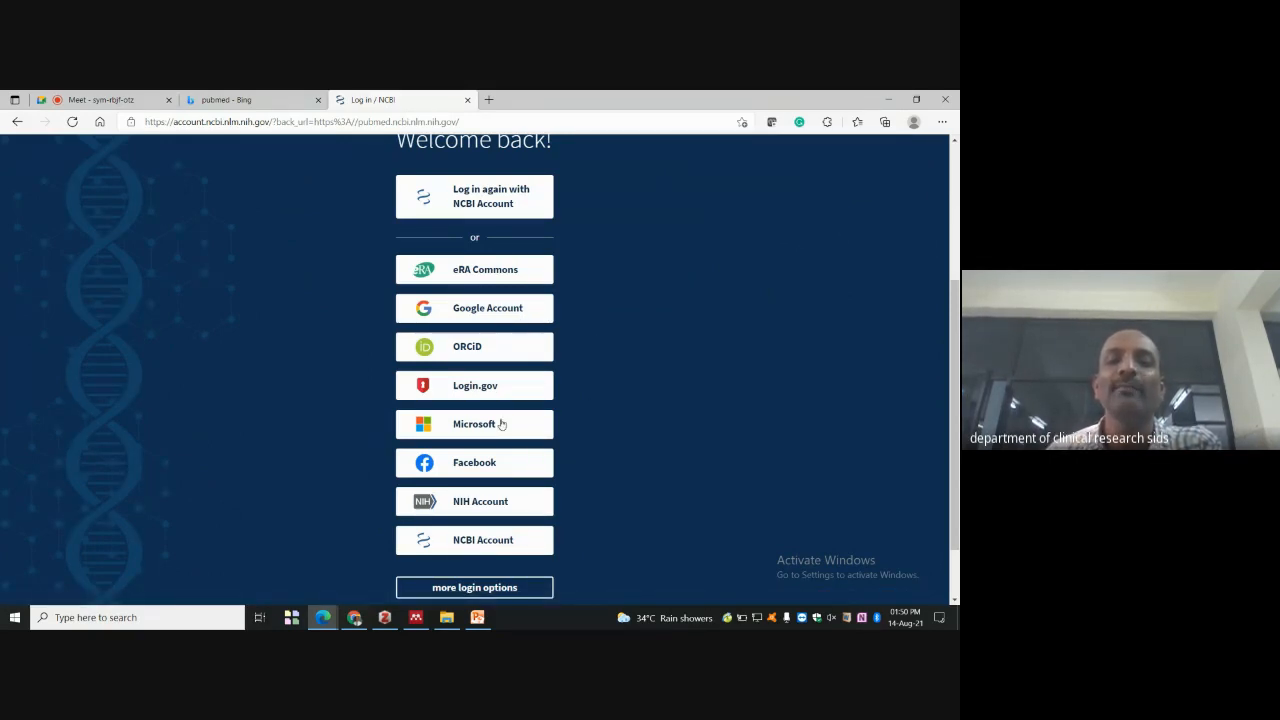
scroll(521, 427, down, 1)
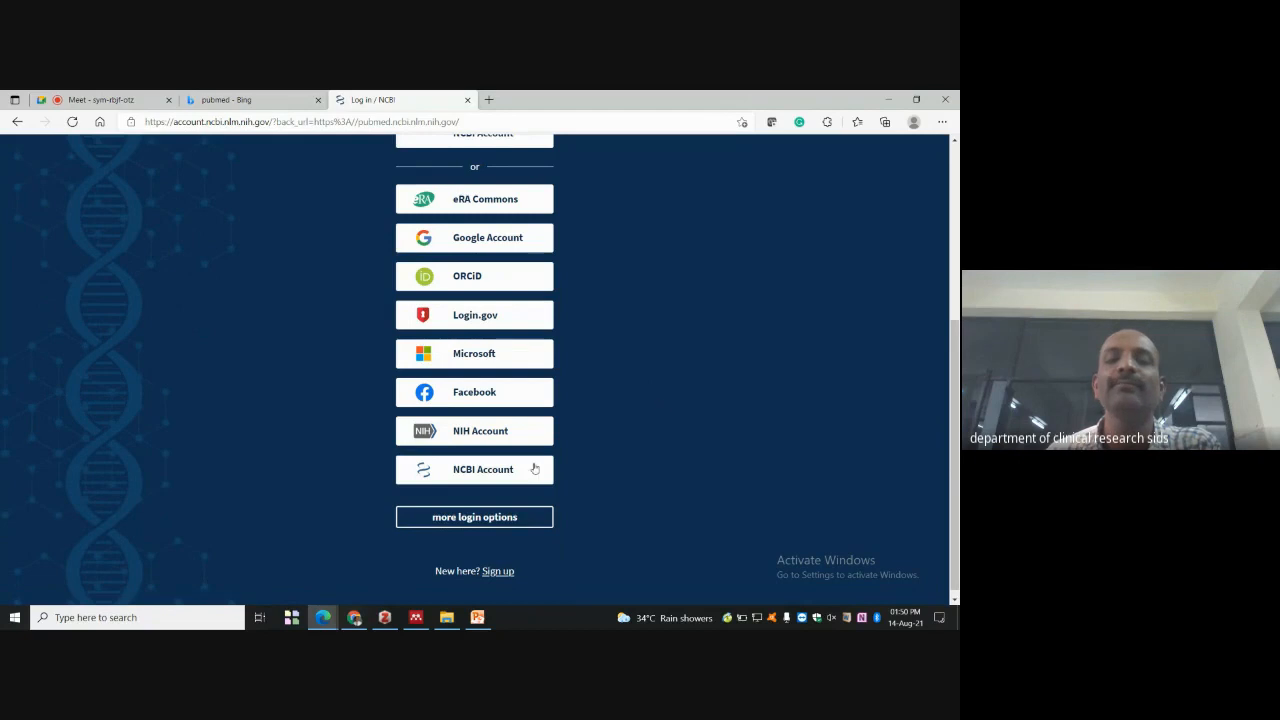
scroll(606, 464, up, 3)
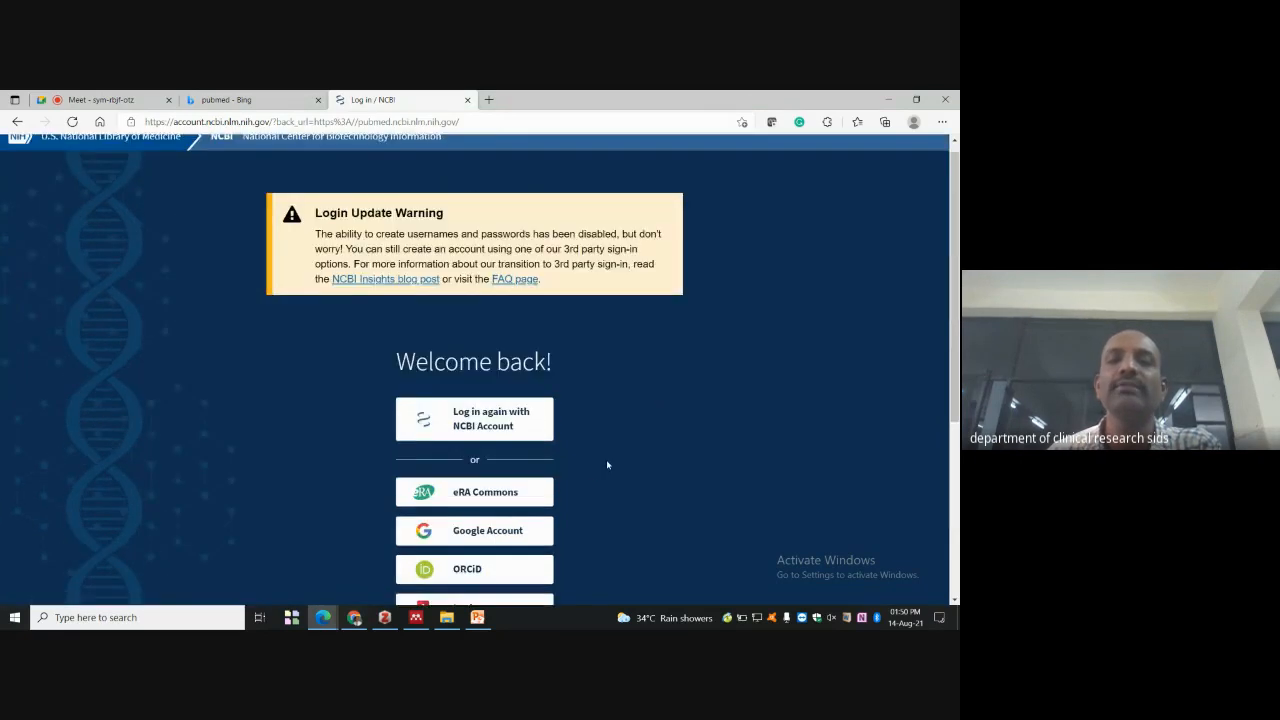
scroll(607, 464, up, 1)
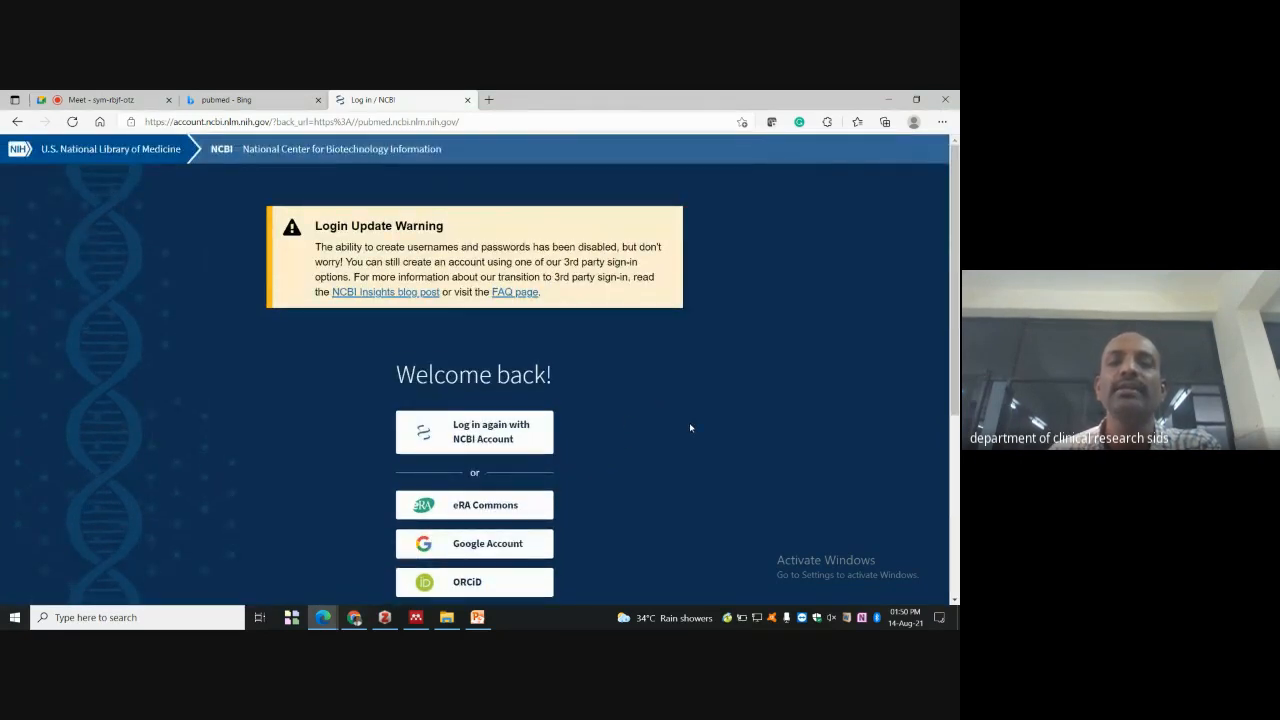
scroll(689, 427, down, 2)
scroll(691, 430, down, 1)
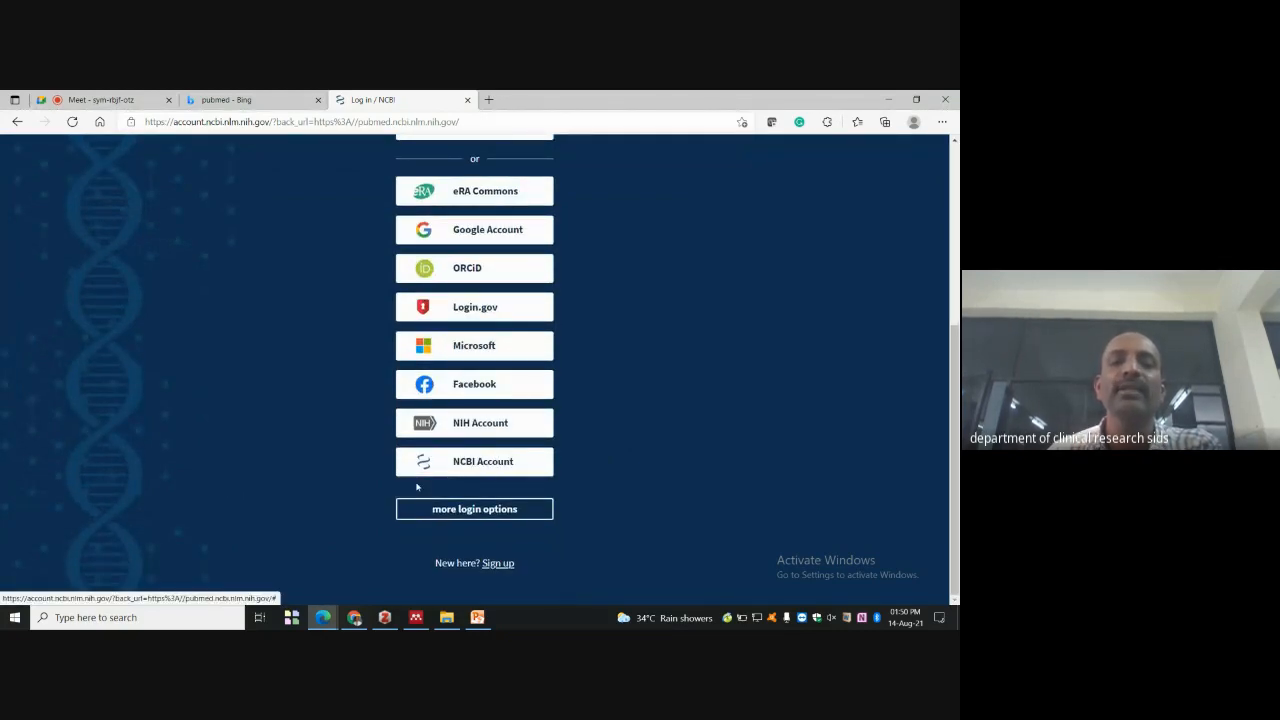
click(891, 99)
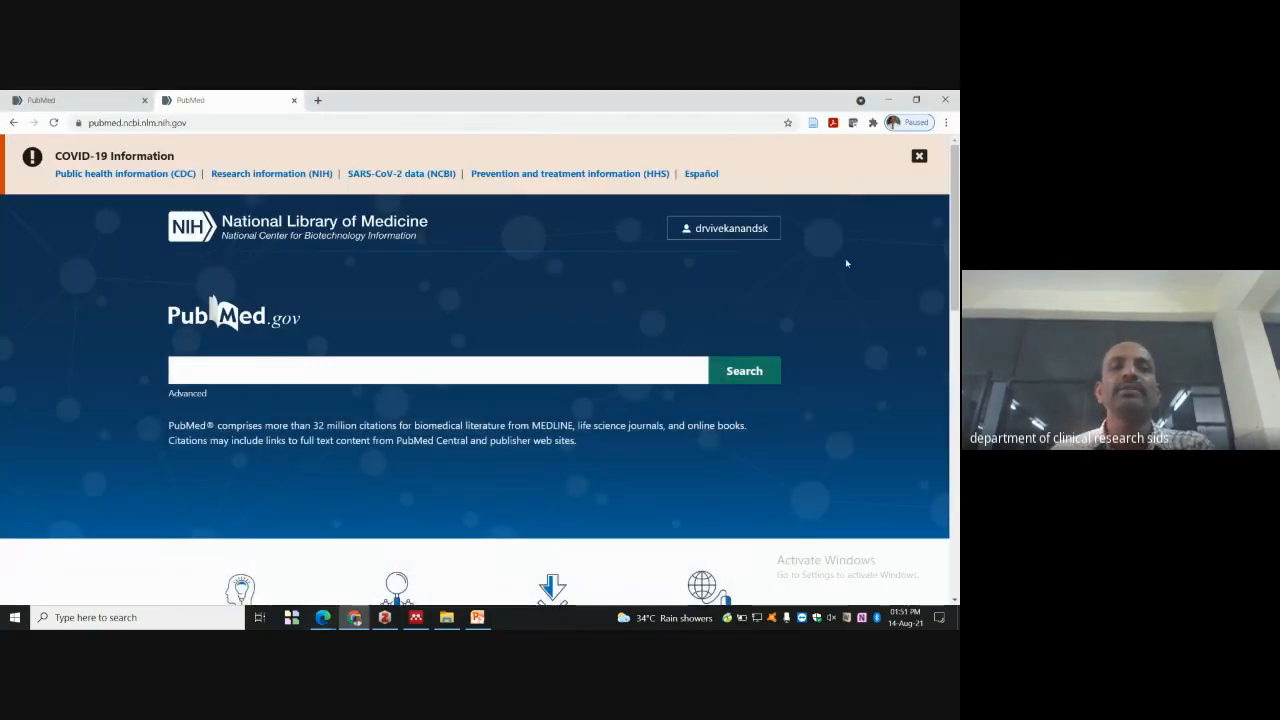
- Bring back the NCBI login window, choose Google Account sign-in, then minimize the account chooser
mouse_move(320, 617)
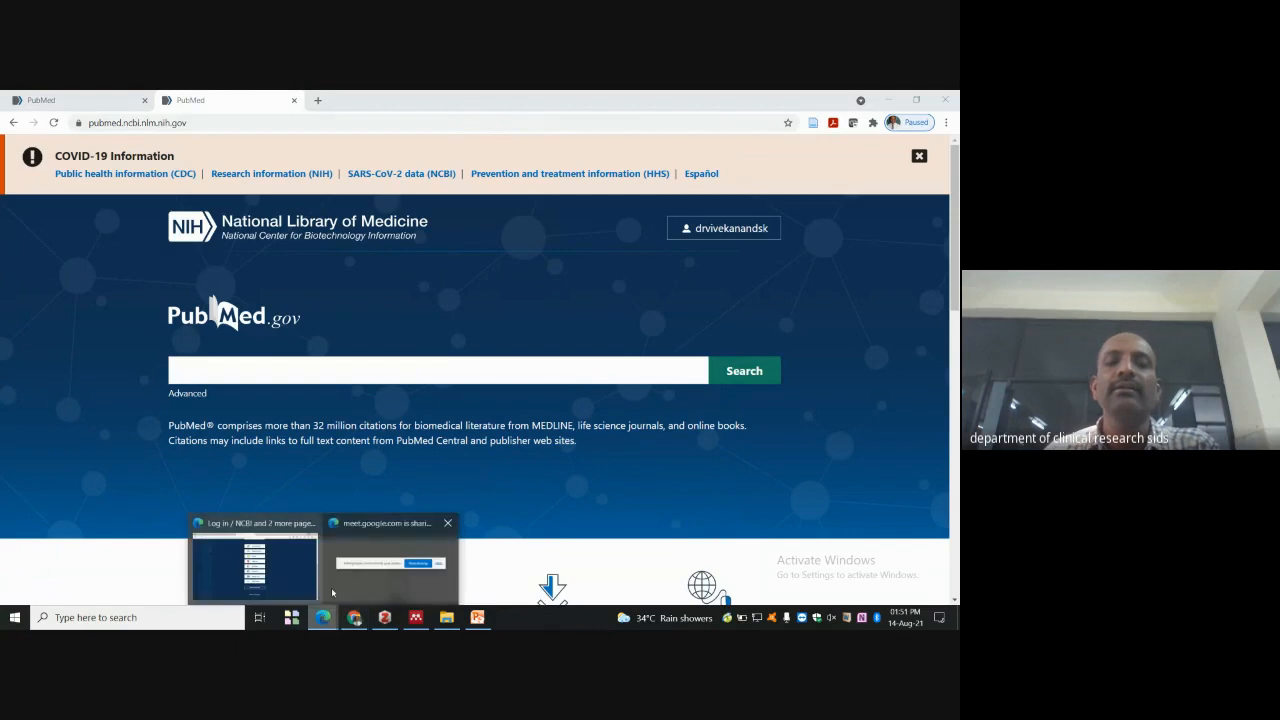
click(215, 561)
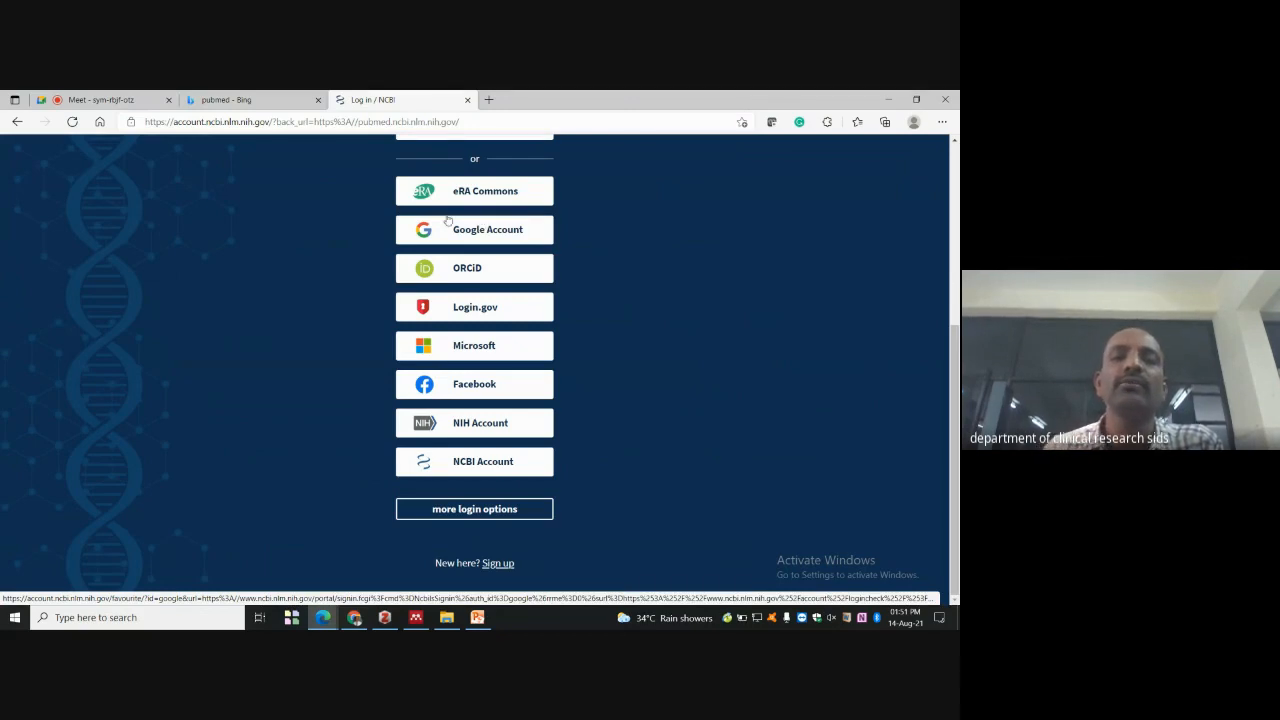
click(477, 239)
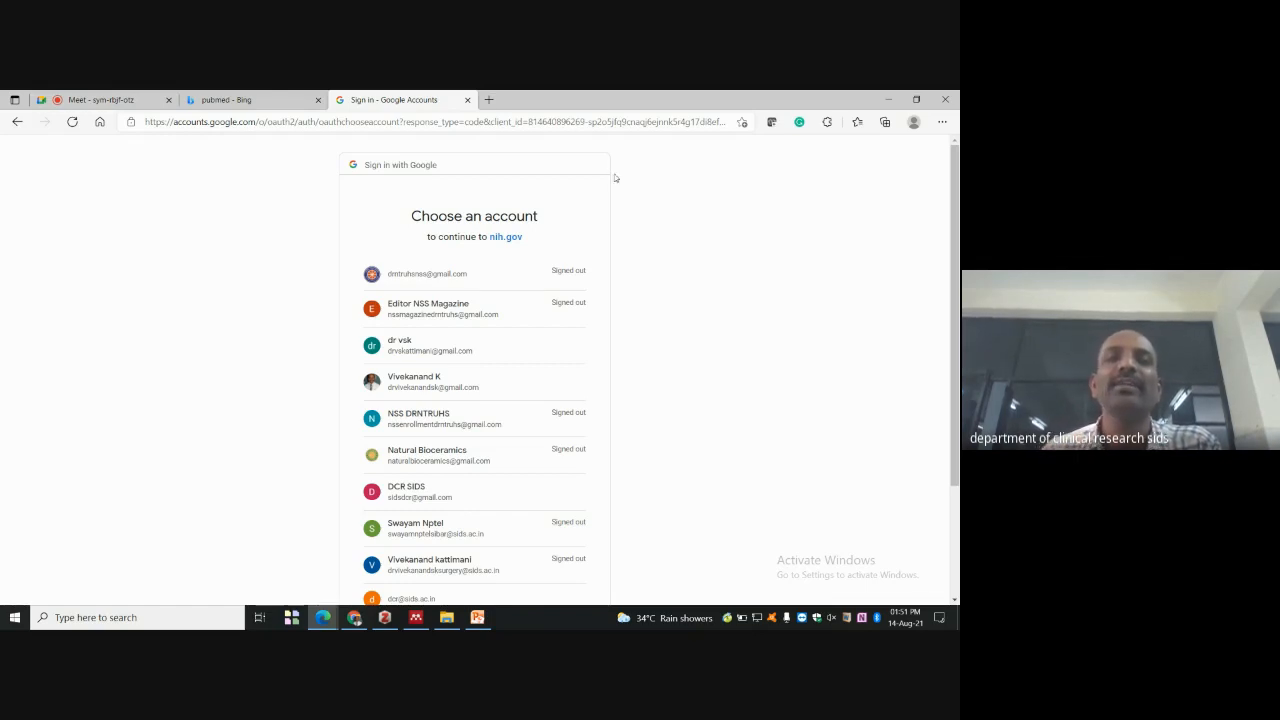
click(887, 99)
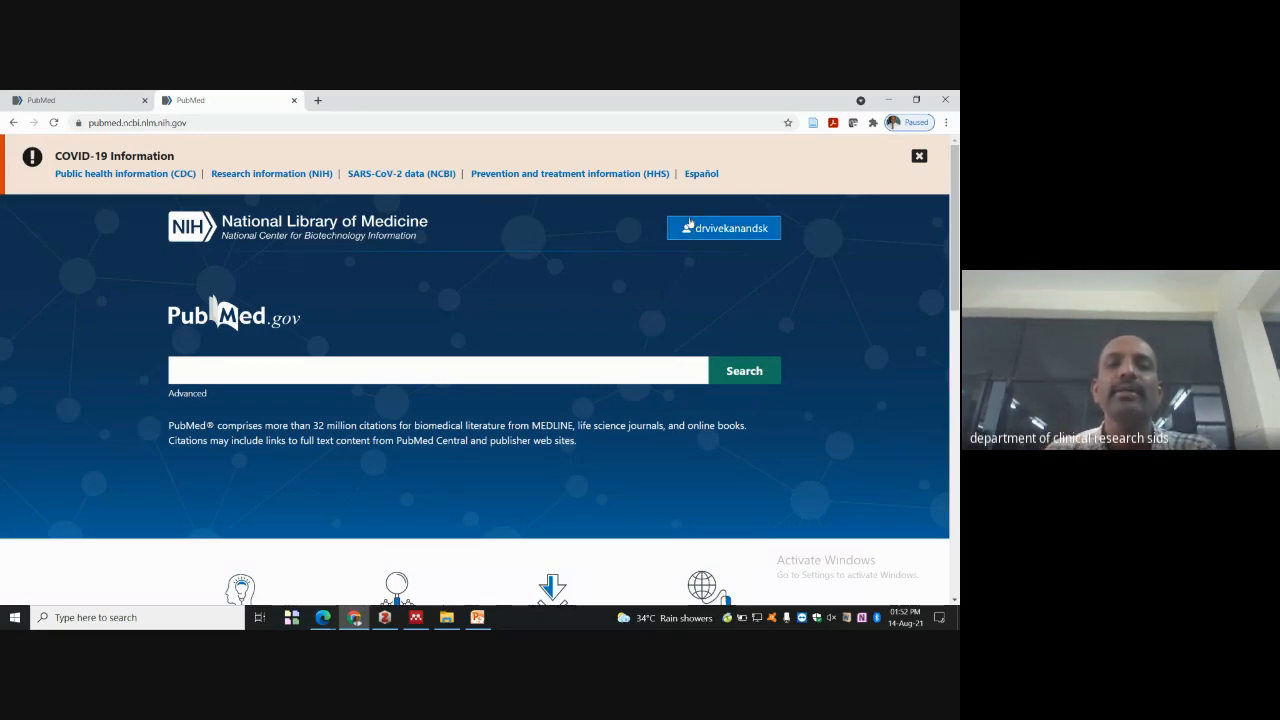
- Search PubMed for 'caries' and close the COVID-19 information banner above the results
click(267, 371)
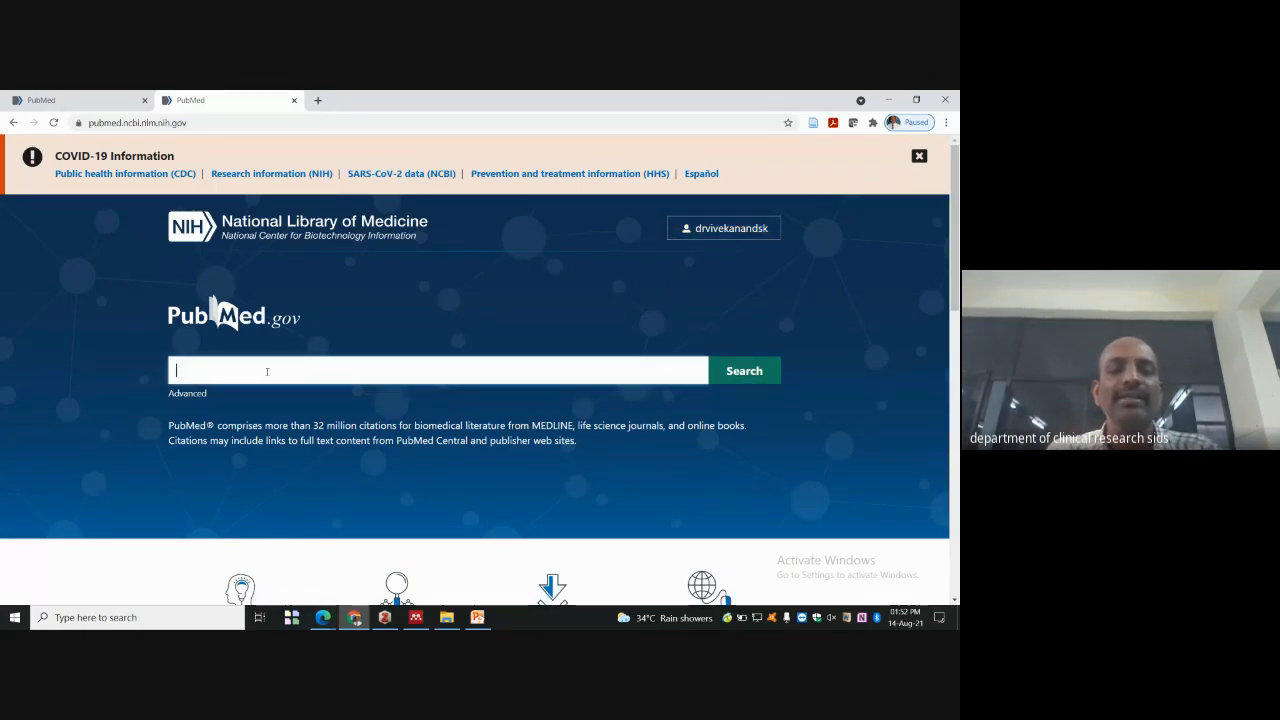
text(carie)
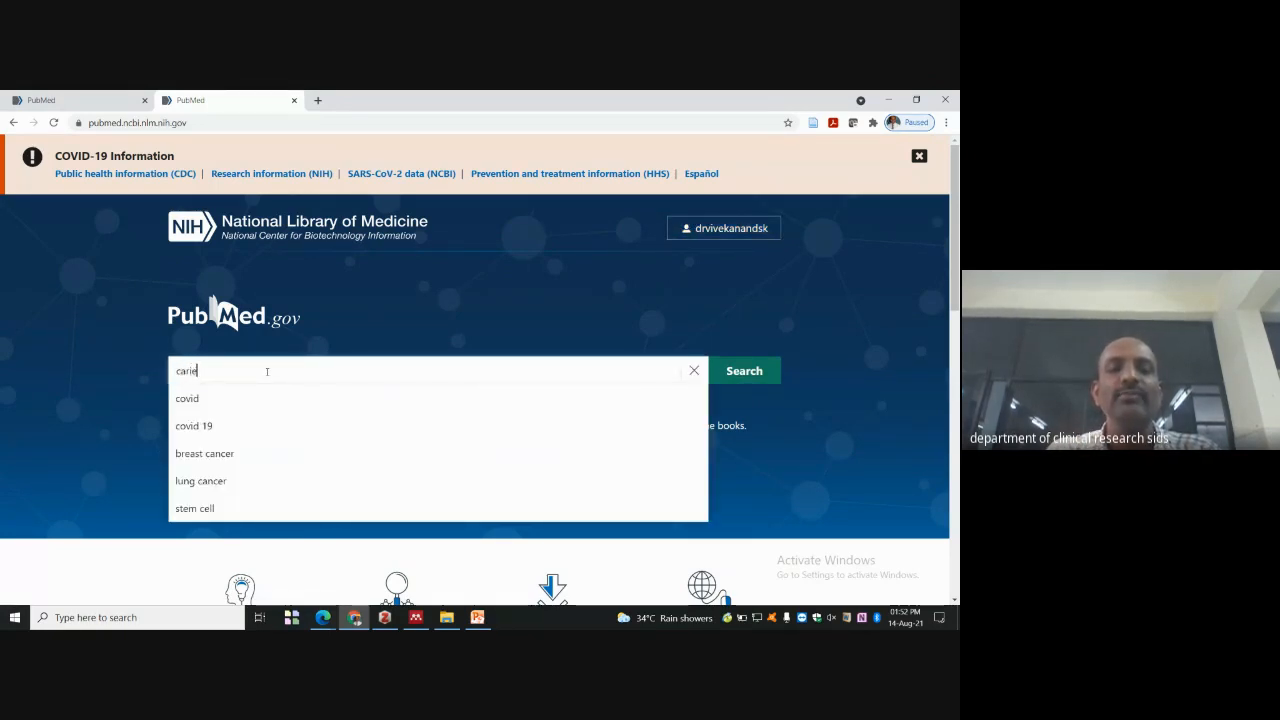
text(s)
key(Return)
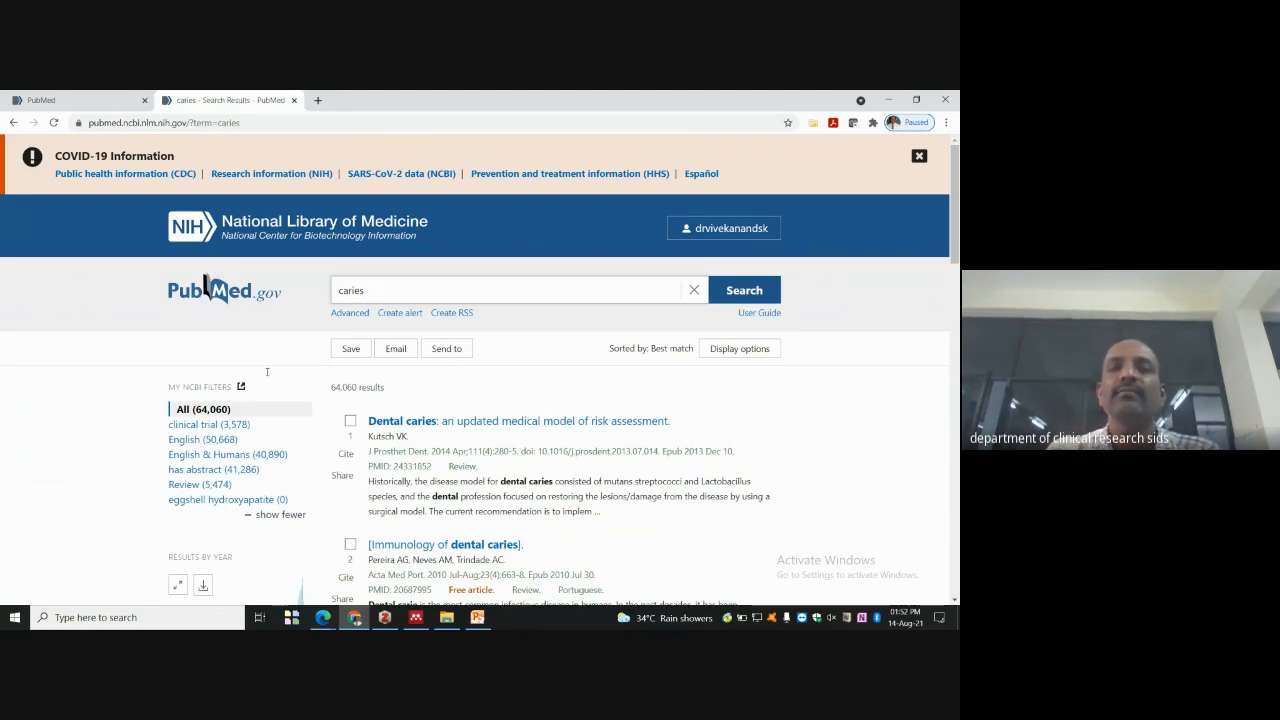
click(919, 156)
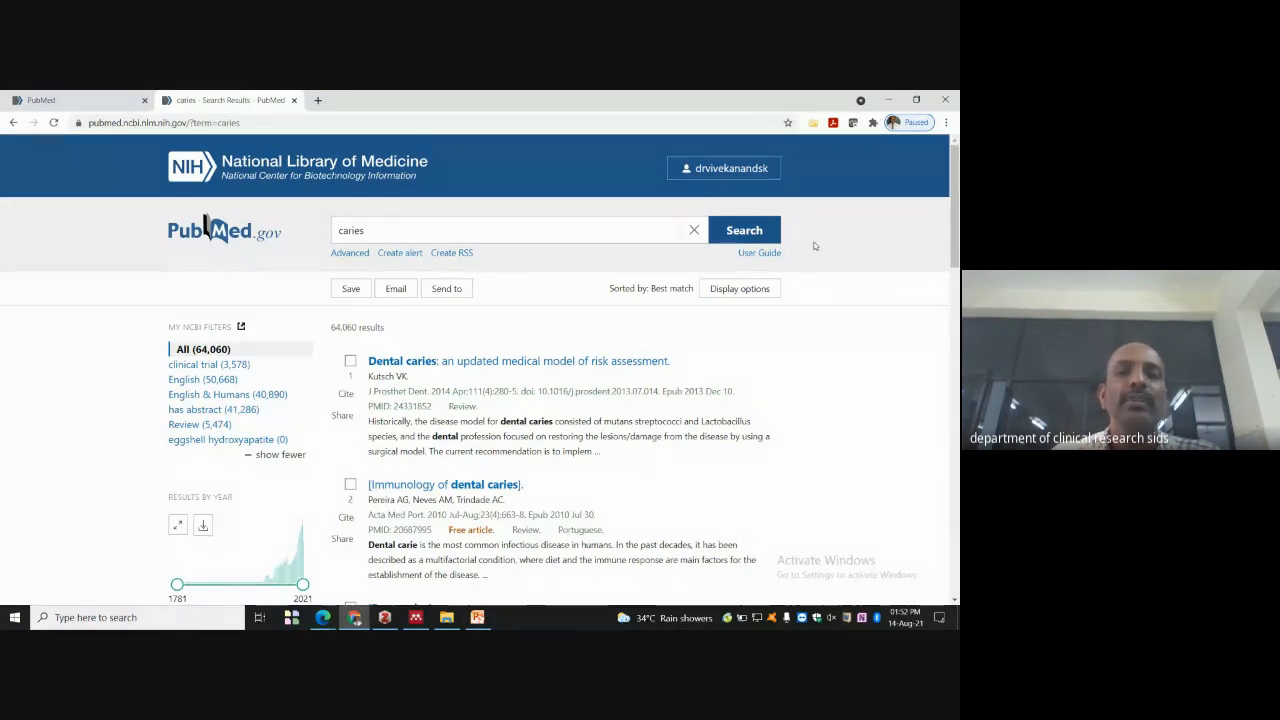
click(757, 254)
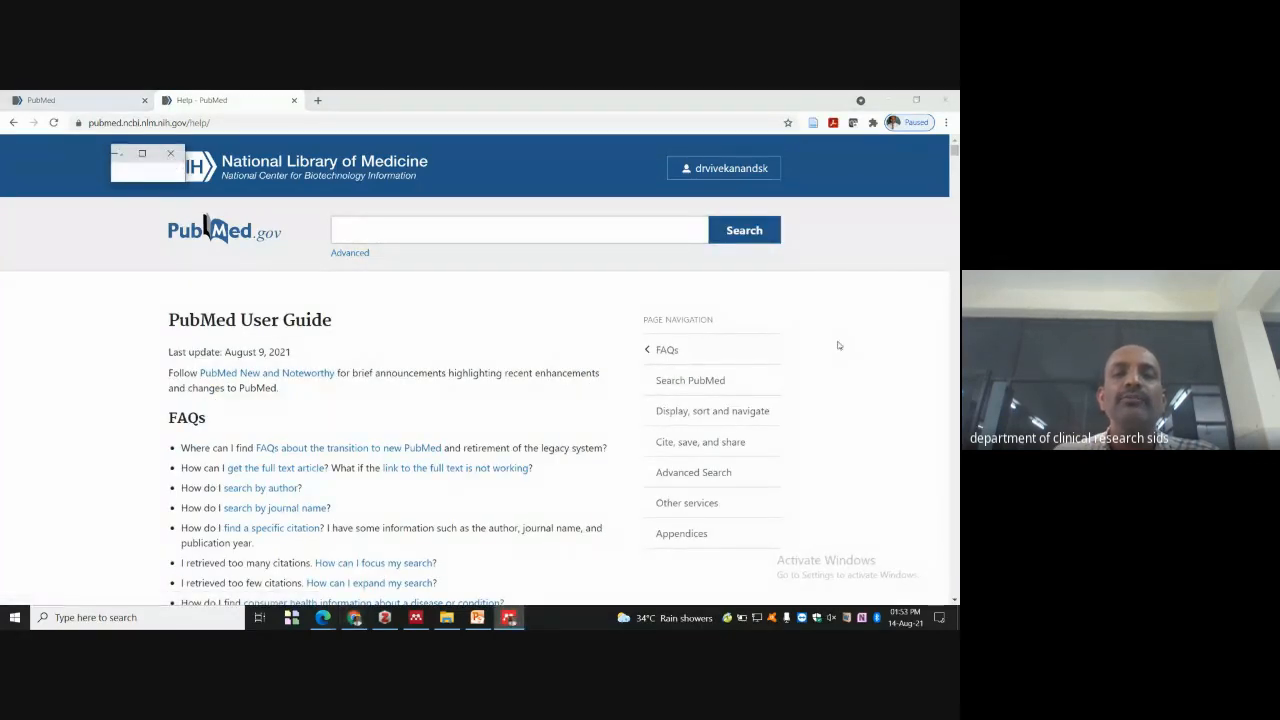
scroll(462, 352, down, 4)
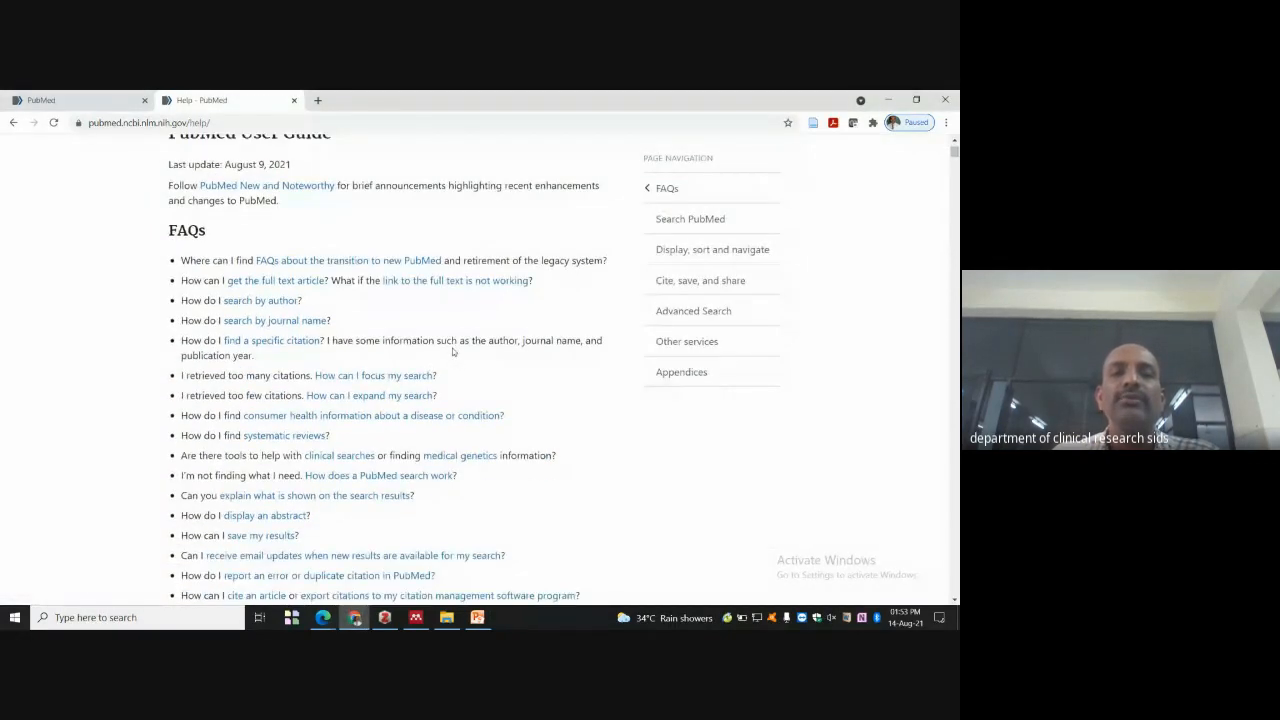
scroll(490, 340, down, 5)
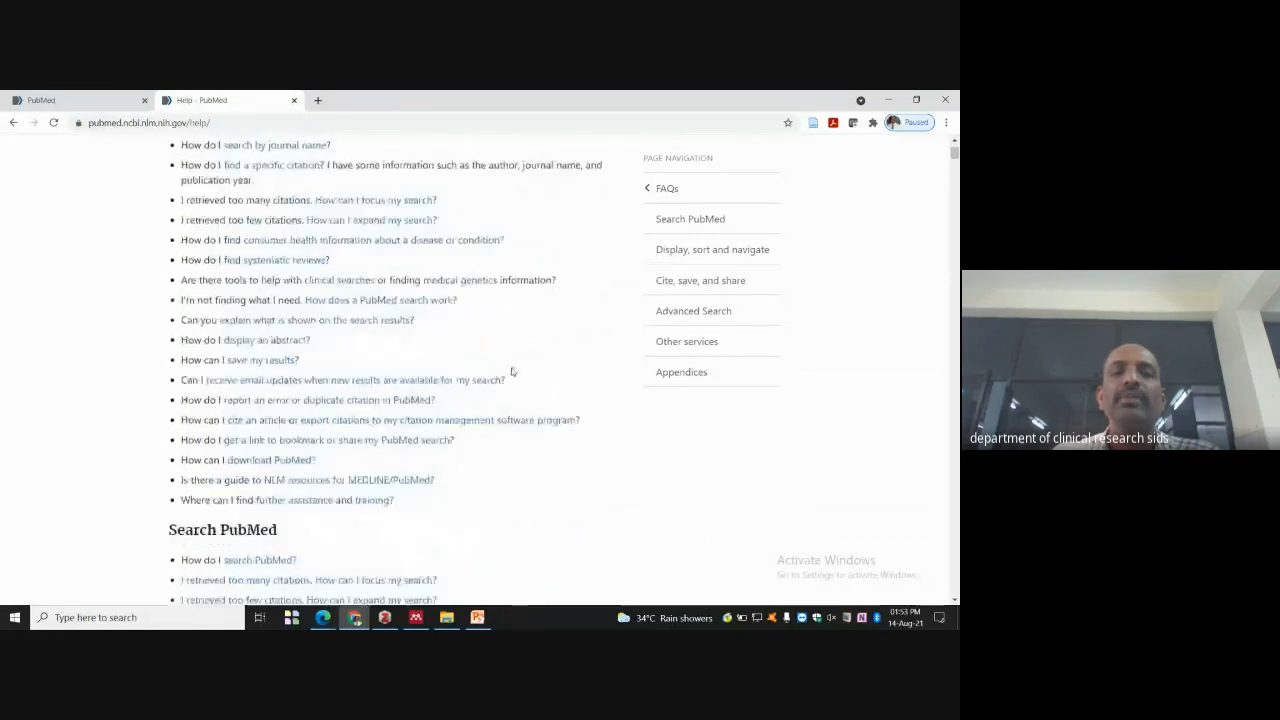
scroll(516, 370, down, 5)
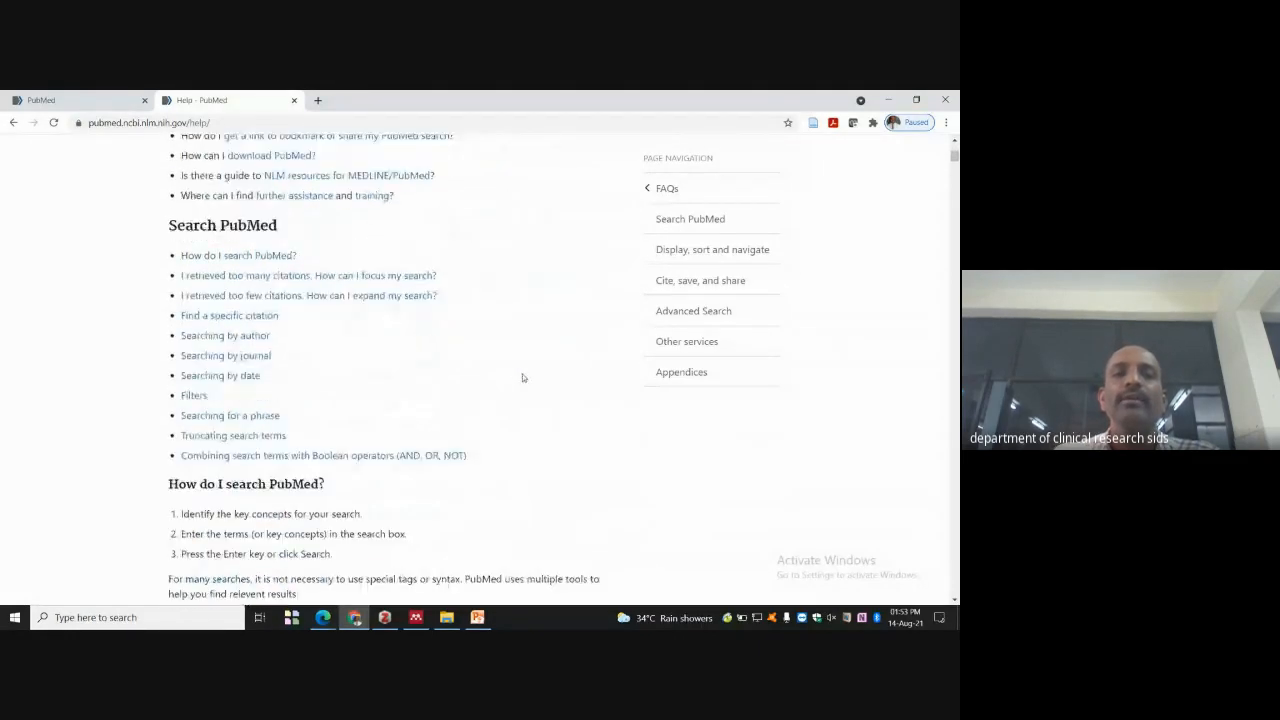
scroll(517, 366, up, 5)
scroll(517, 364, down, 11)
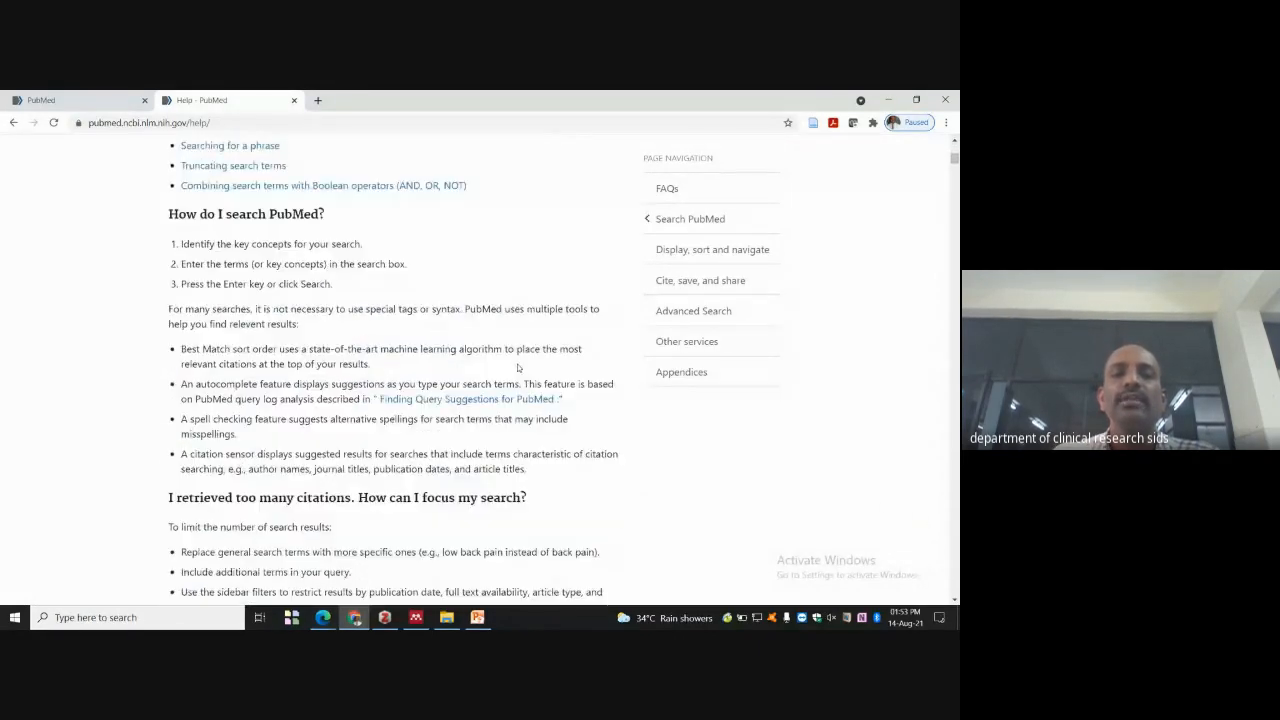
scroll(521, 366, down, 5)
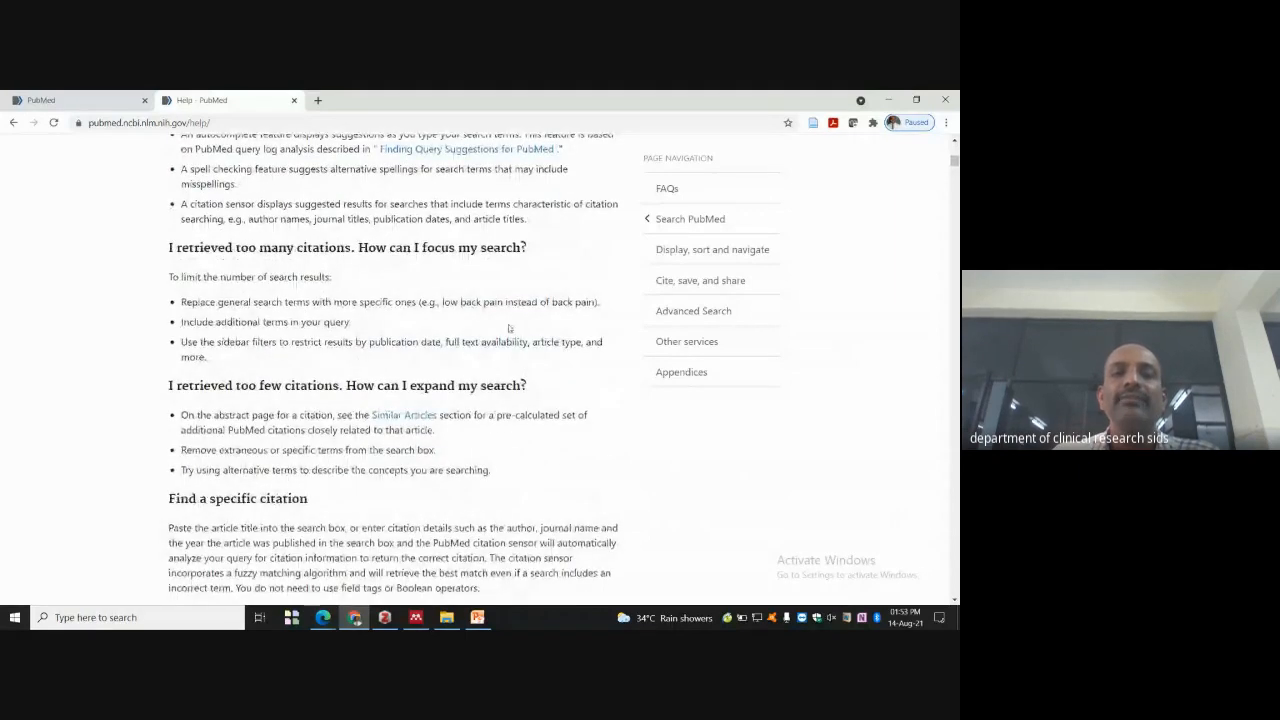
click(13, 122)
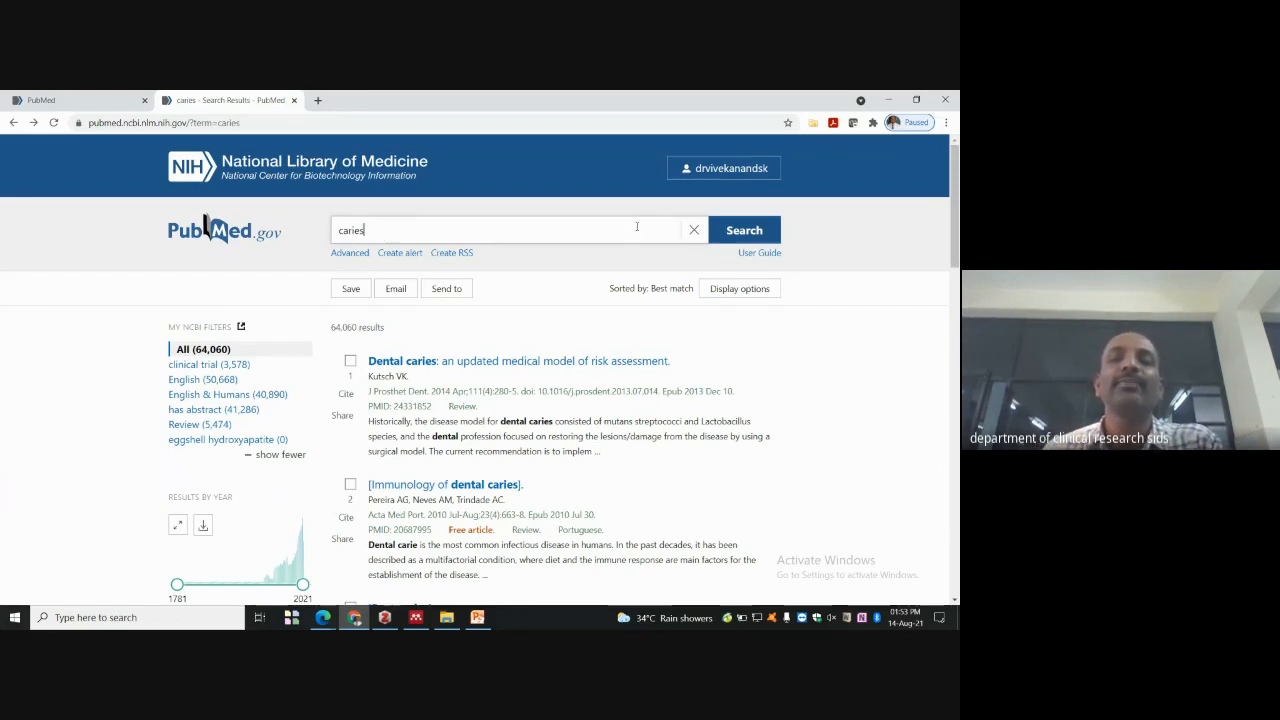
- Rerun the caries search and scroll down to the article type and publication date filters
click(759, 232)
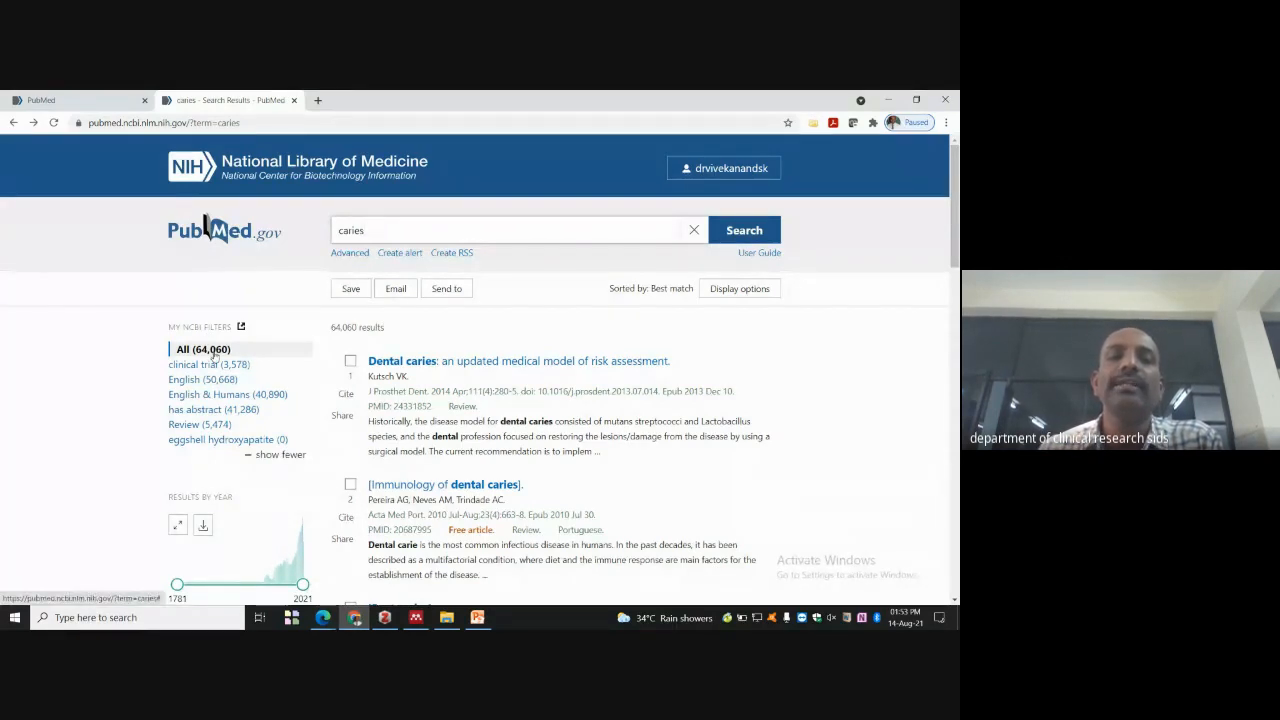
scroll(210, 360, down, 1)
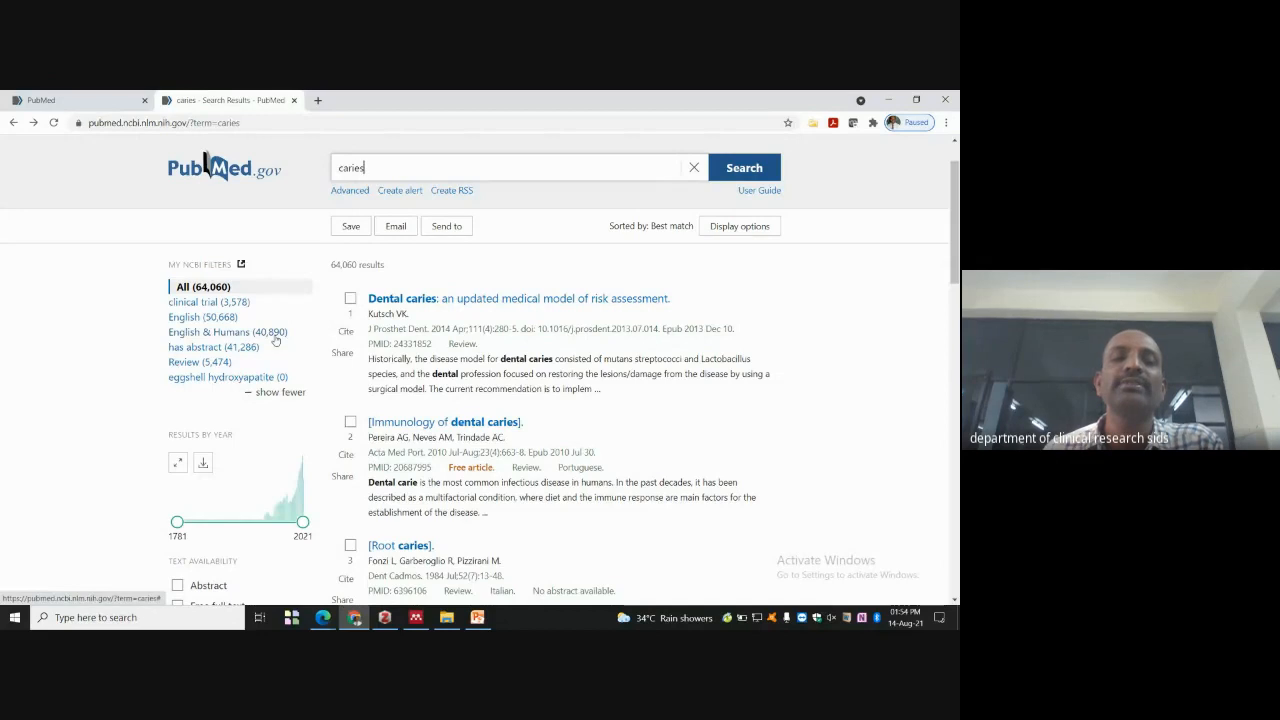
scroll(279, 341, down, 1)
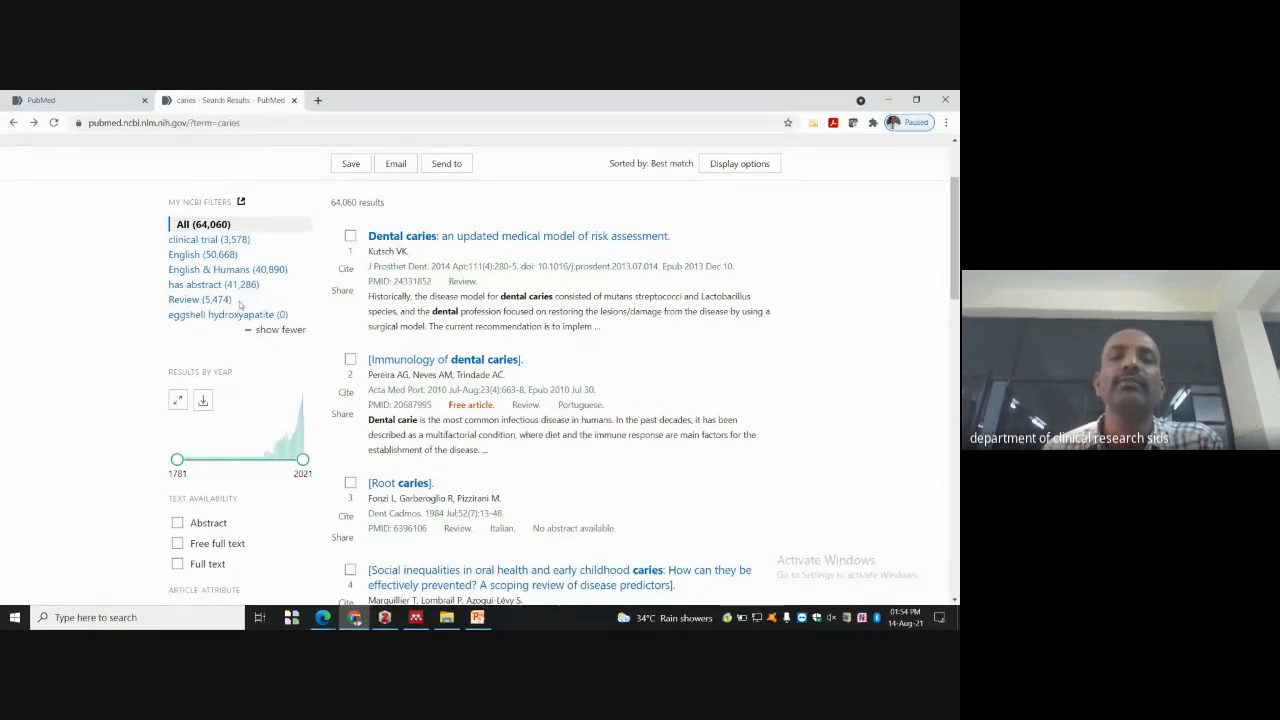
scroll(277, 341, down, 1)
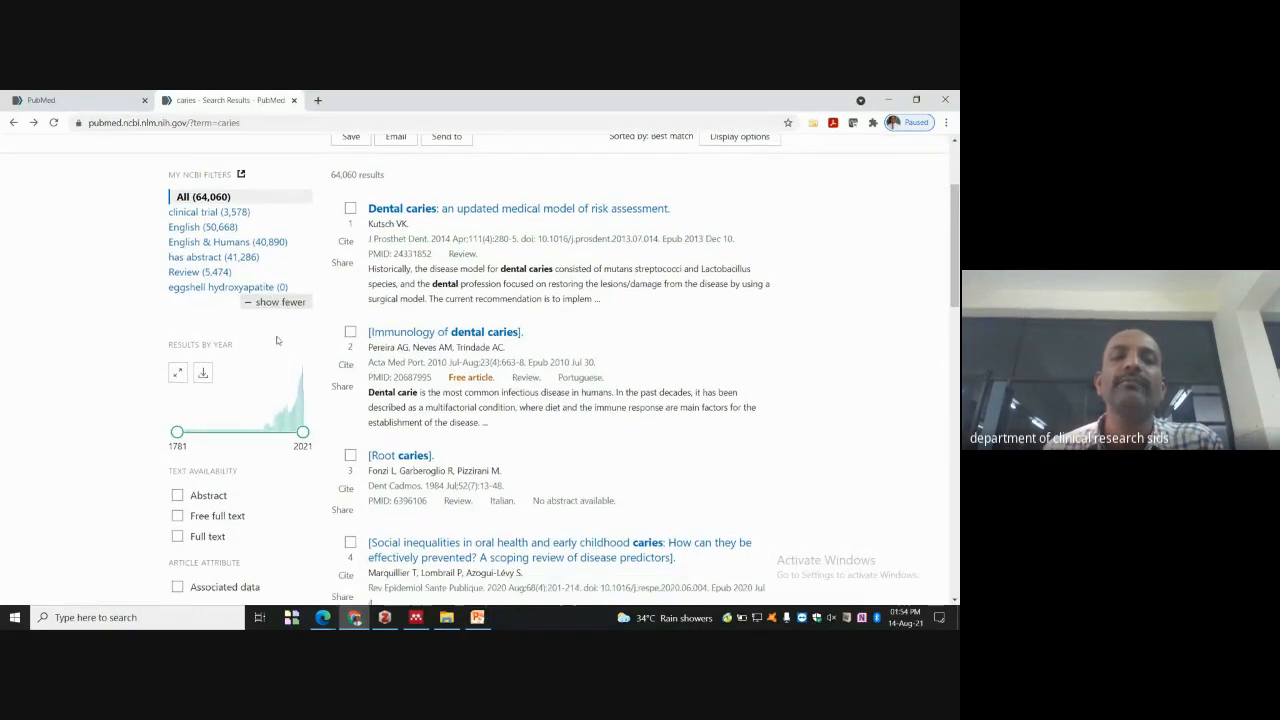
scroll(277, 341, down, 2)
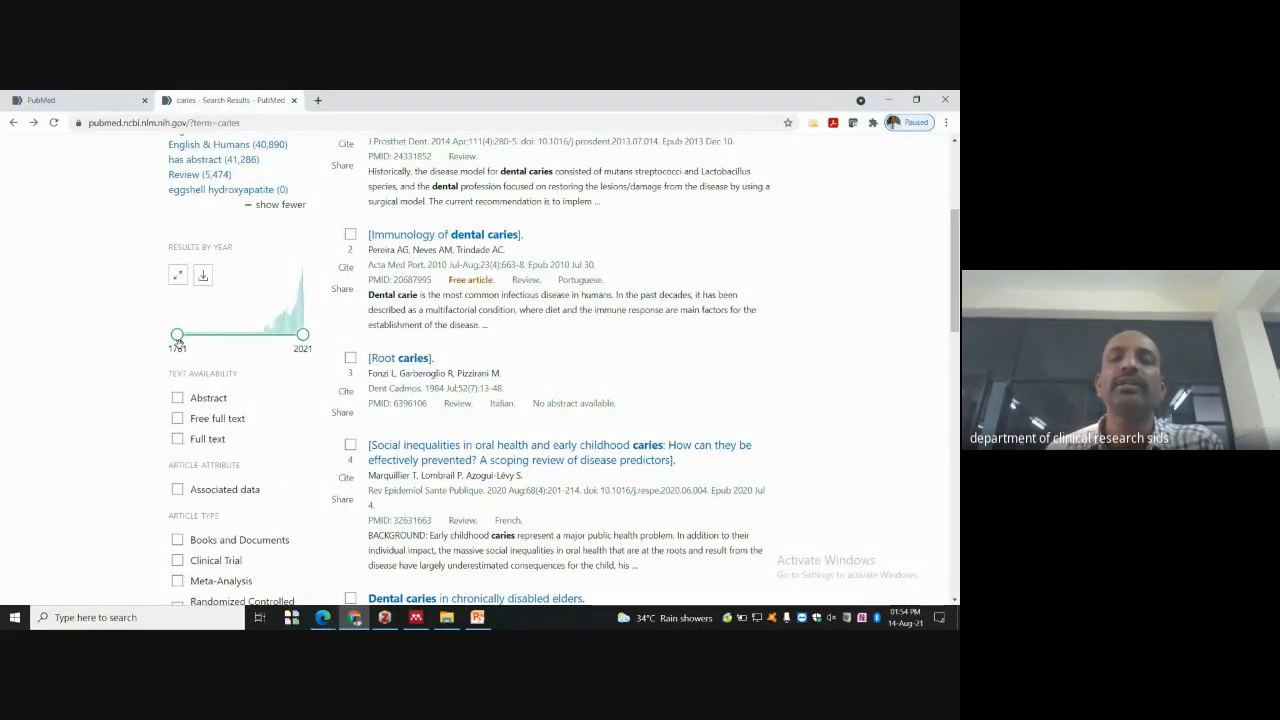
scroll(249, 368, down, 1)
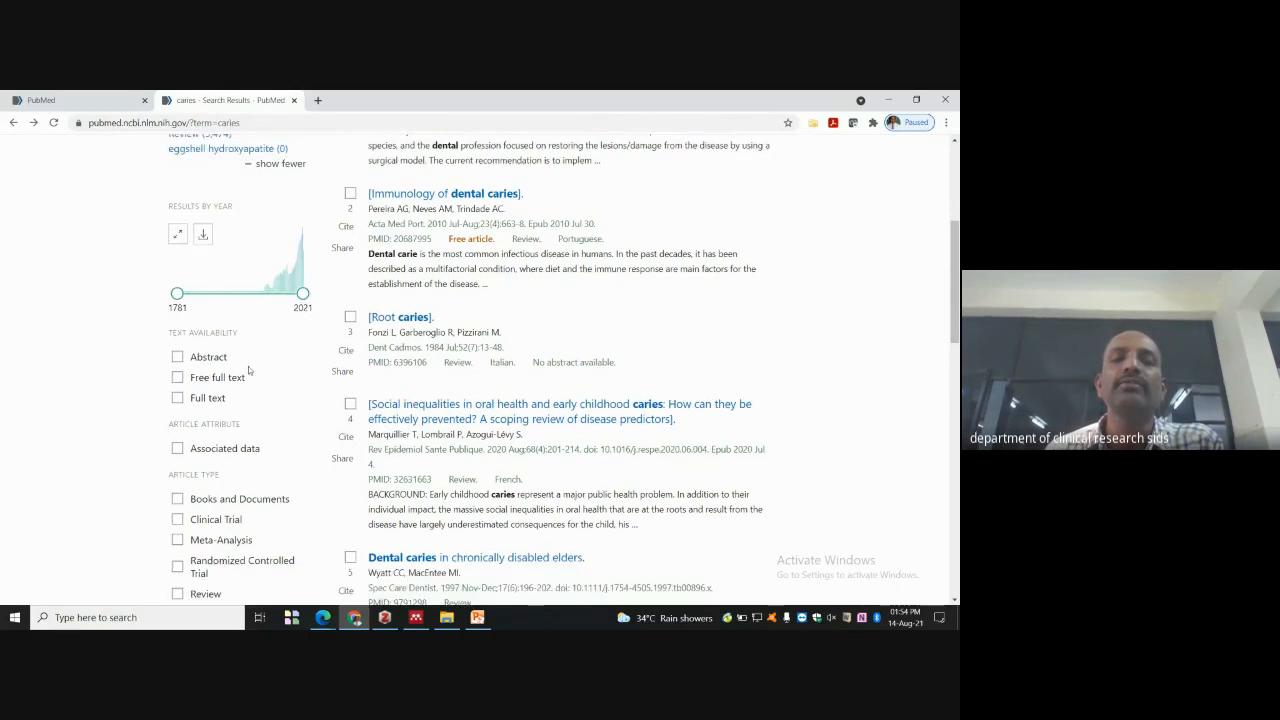
scroll(249, 370, down, 3)
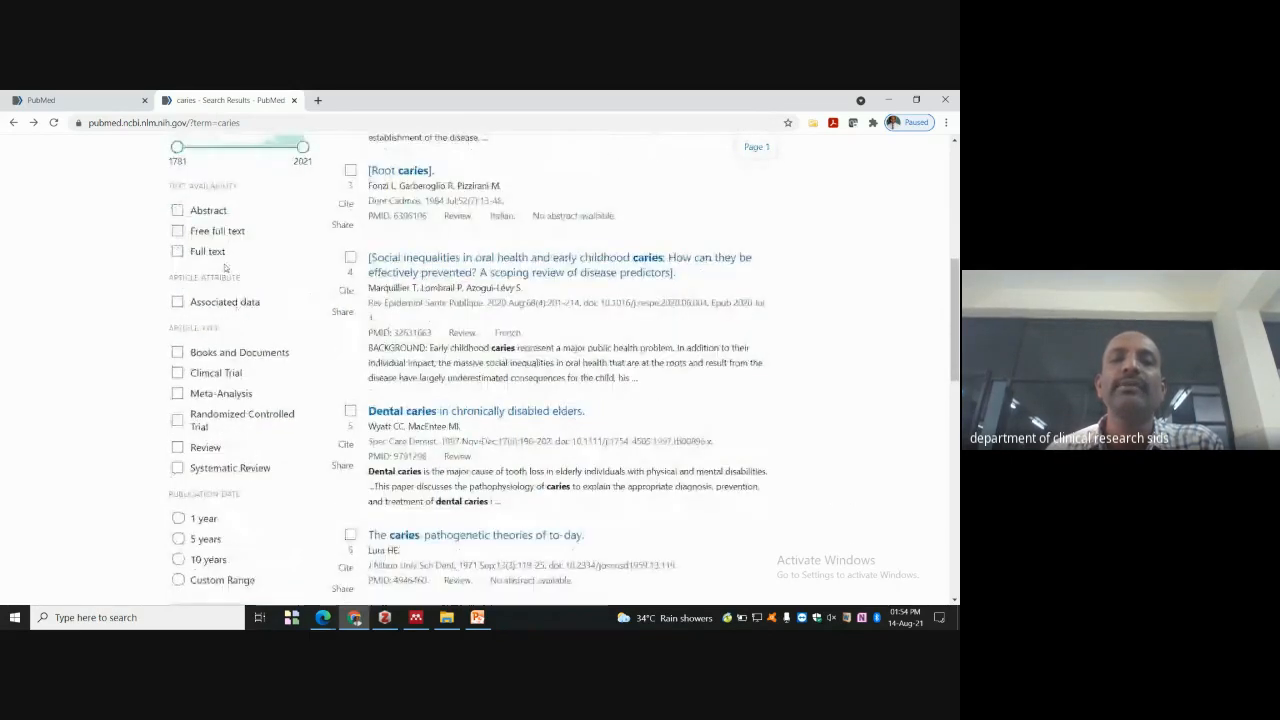
scroll(224, 258, down, 1)
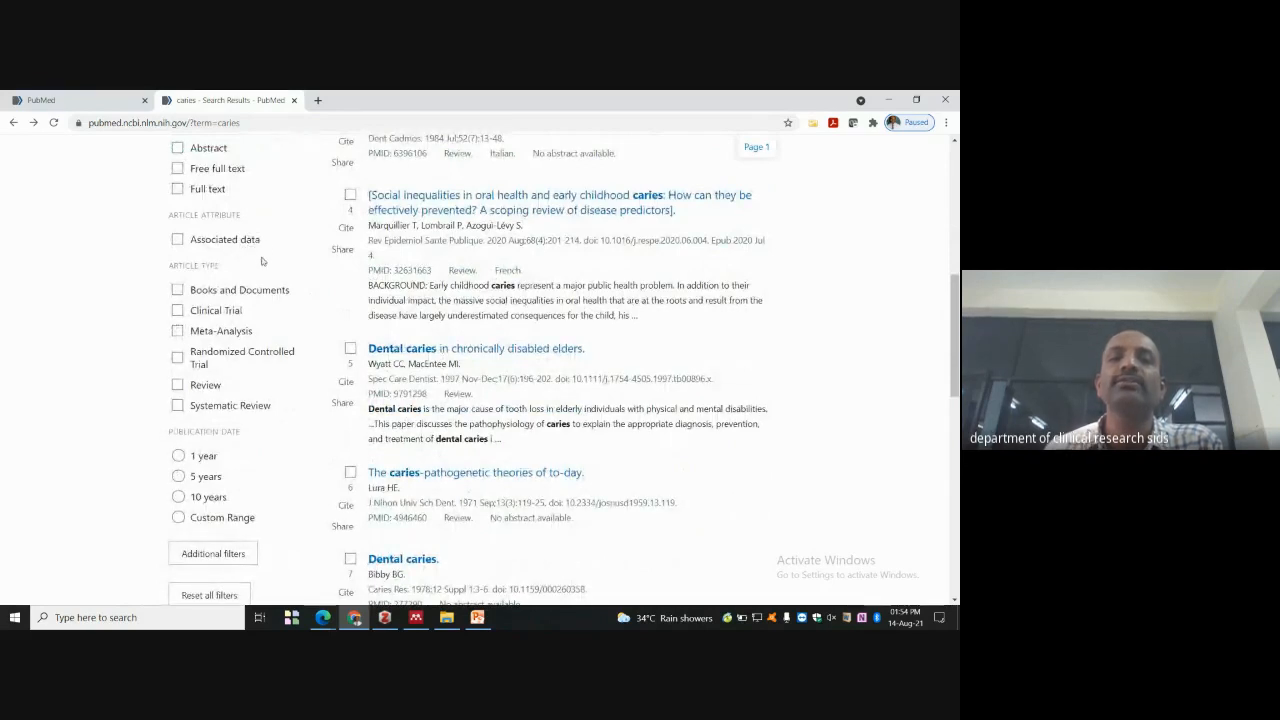
scroll(240, 245, down, 1)
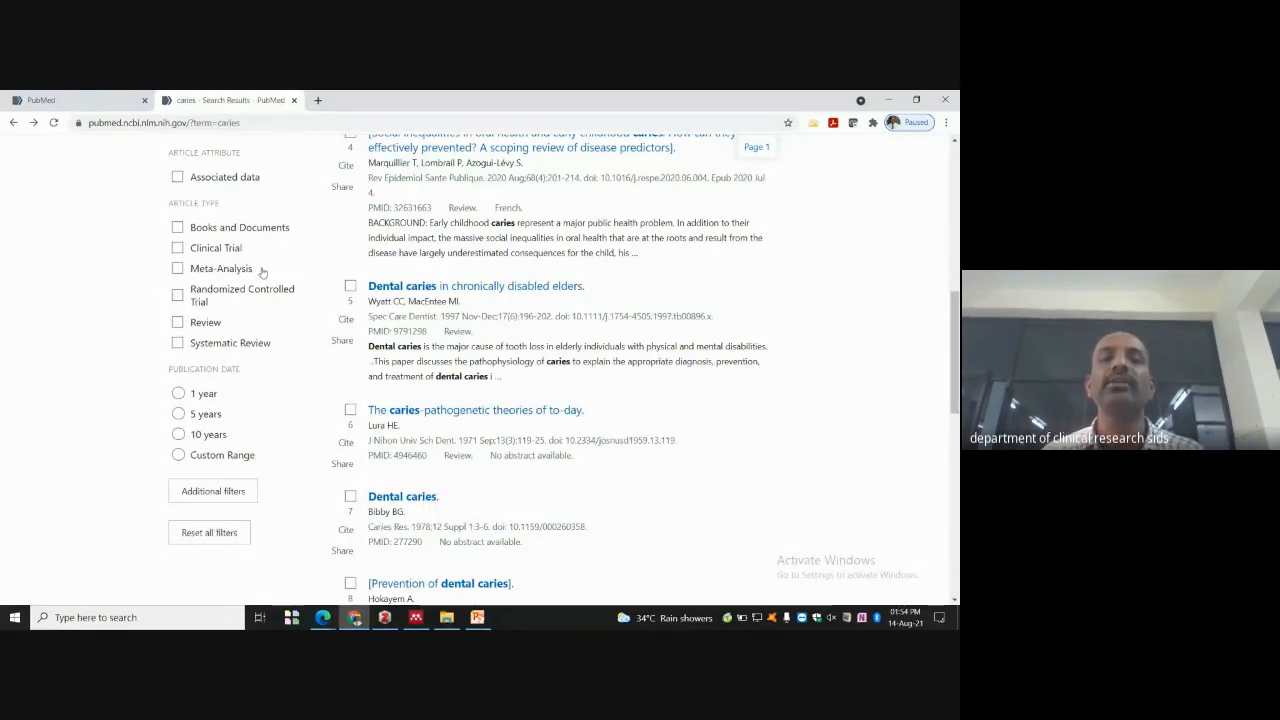
scroll(262, 273, down, 1)
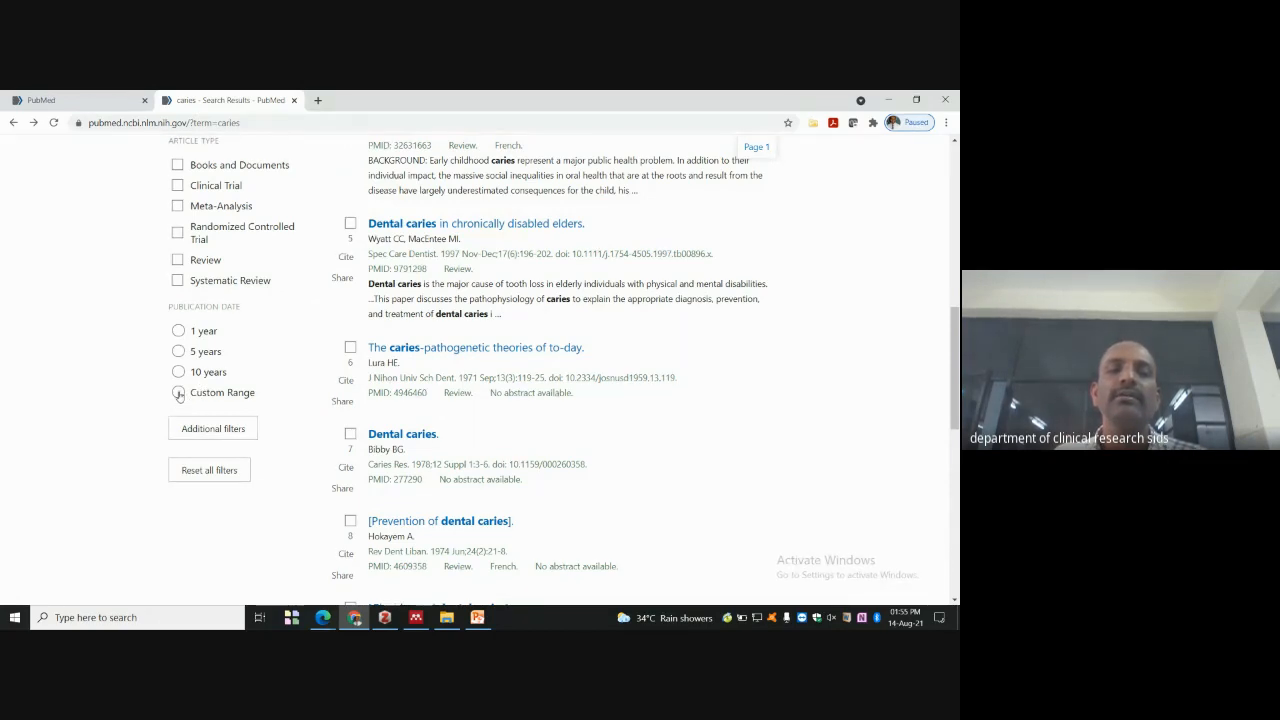
- Through Additional filters, add Journal Article (article type) and Dutch (language) to the sidebar
click(215, 428)
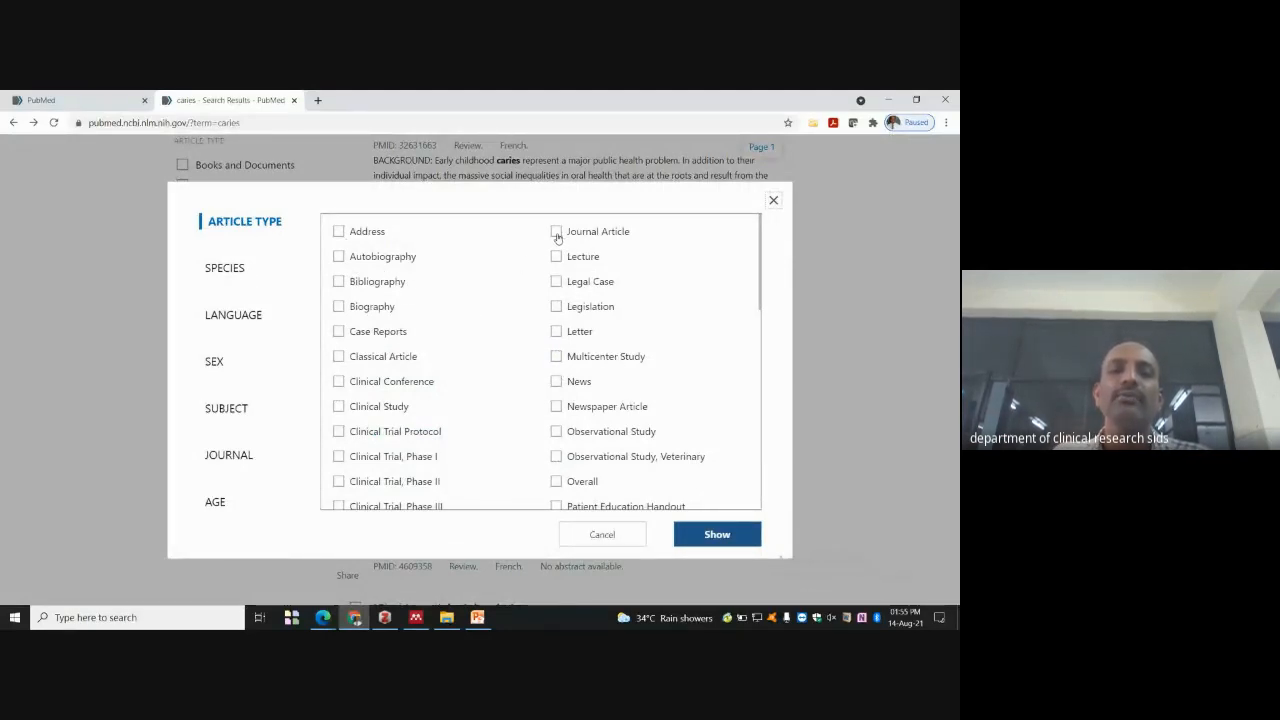
click(557, 234)
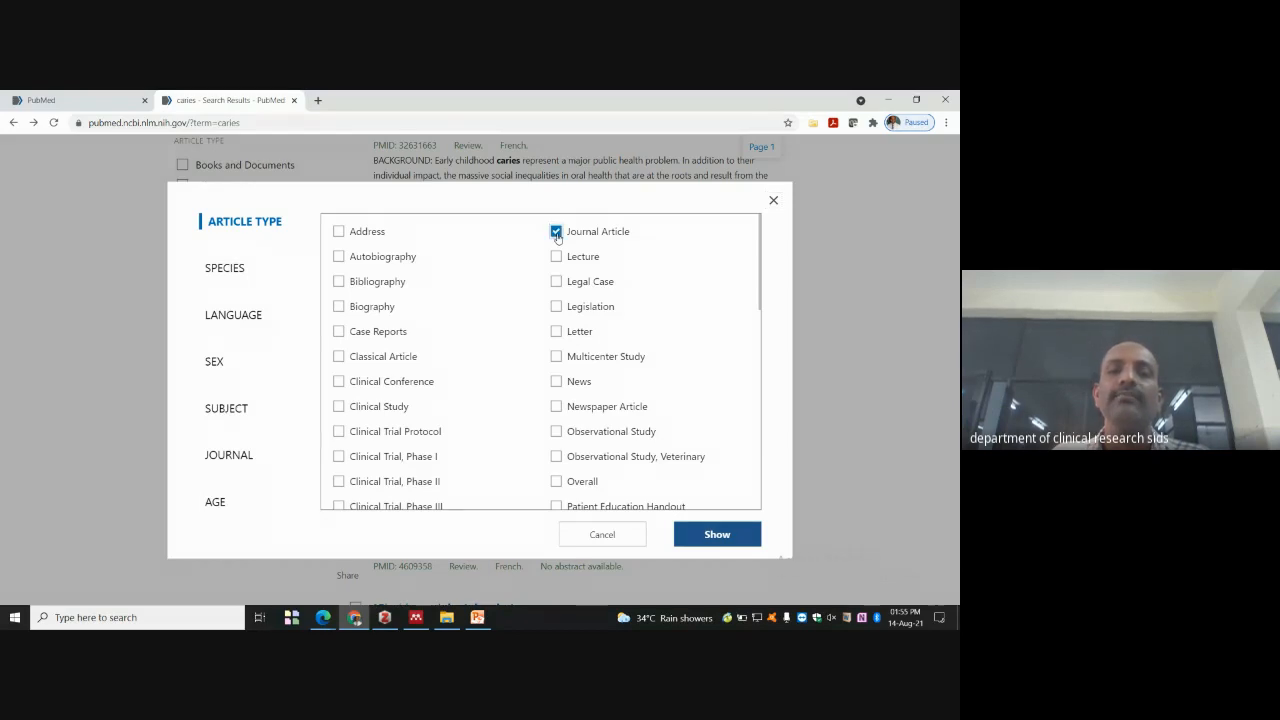
click(250, 314)
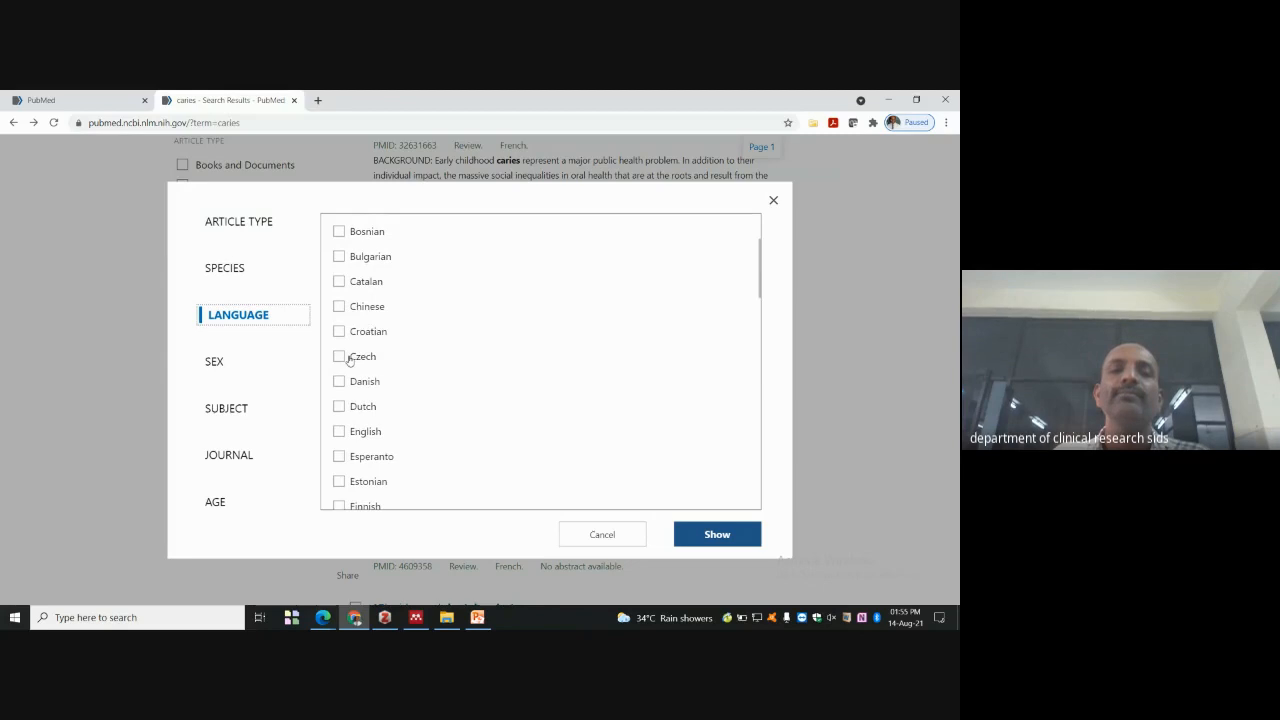
click(340, 407)
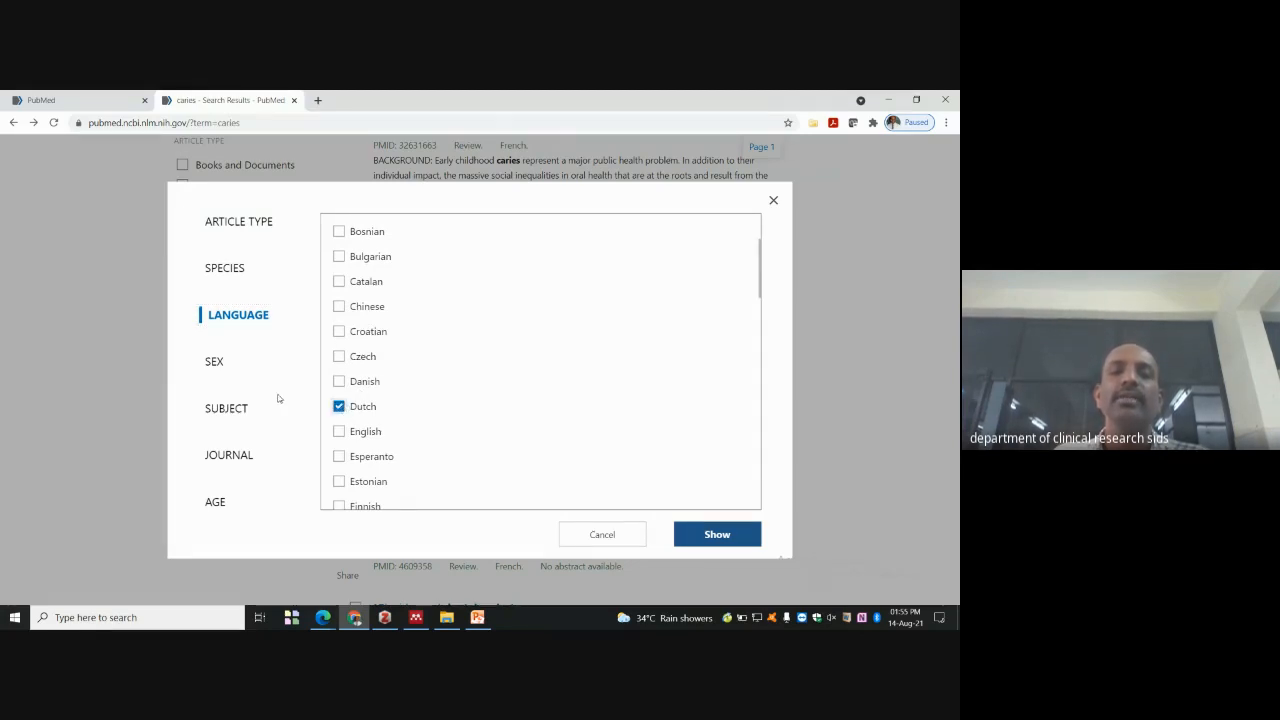
click(226, 409)
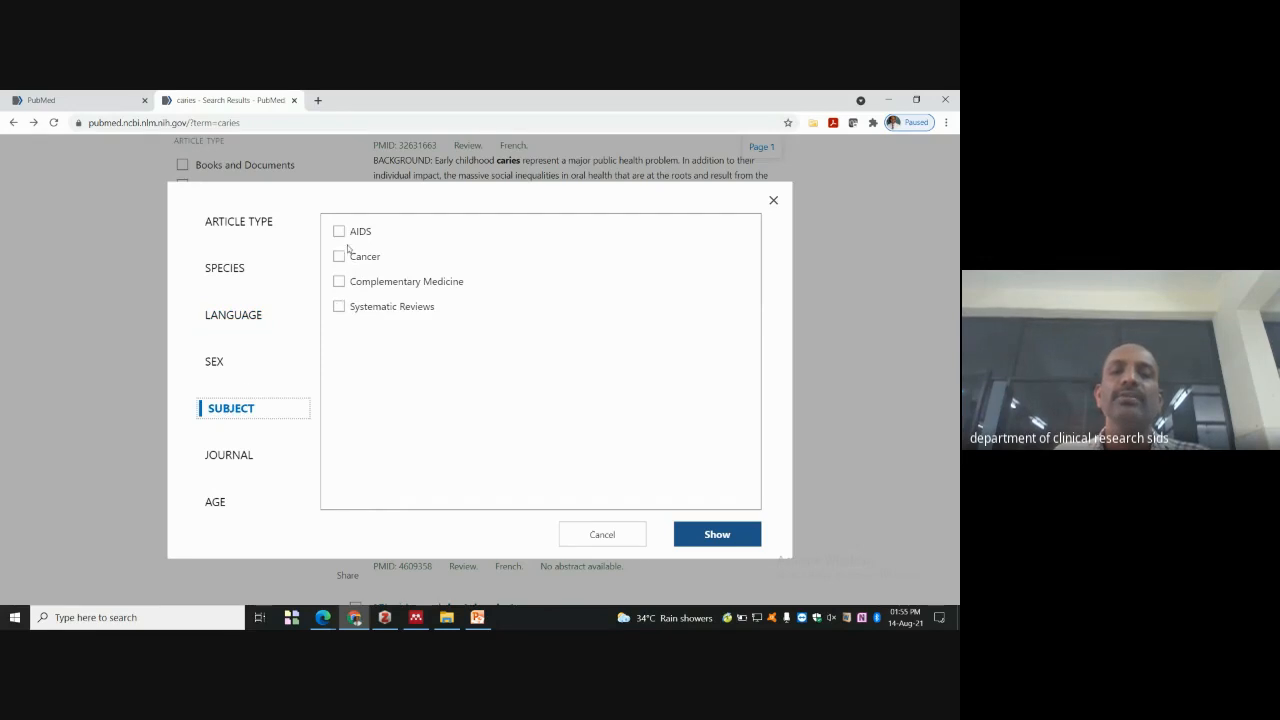
click(224, 457)
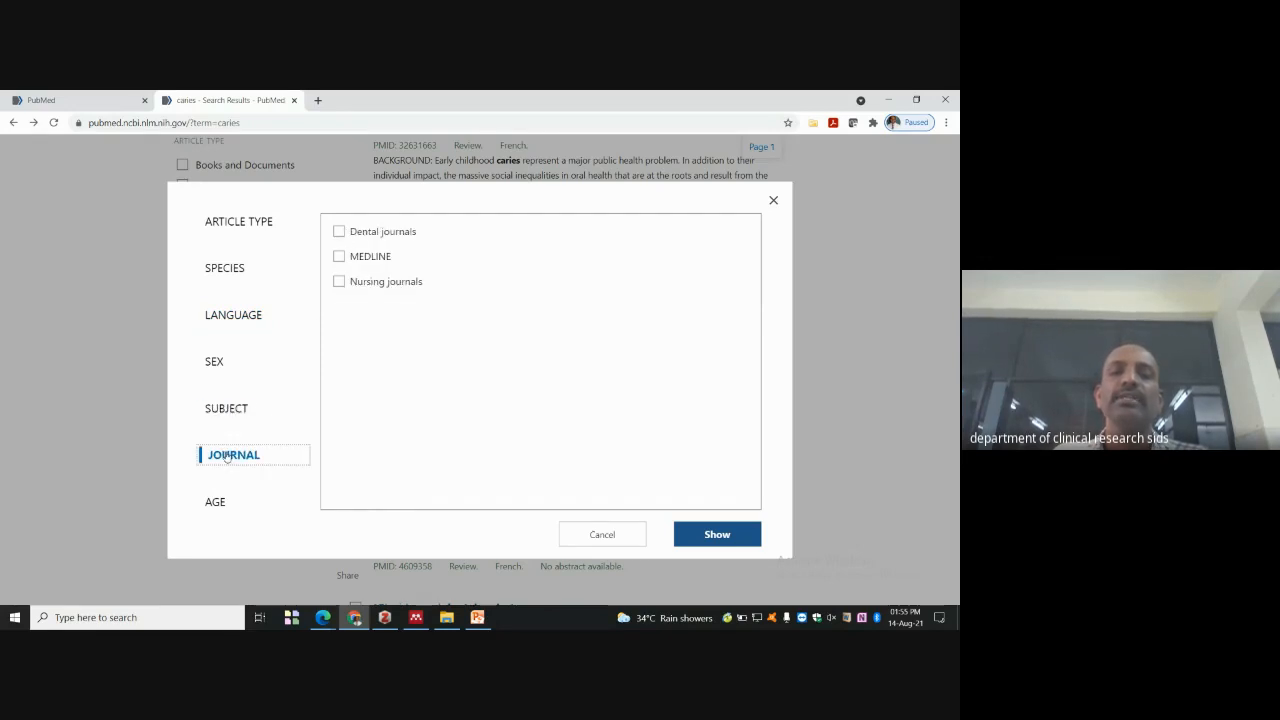
click(242, 226)
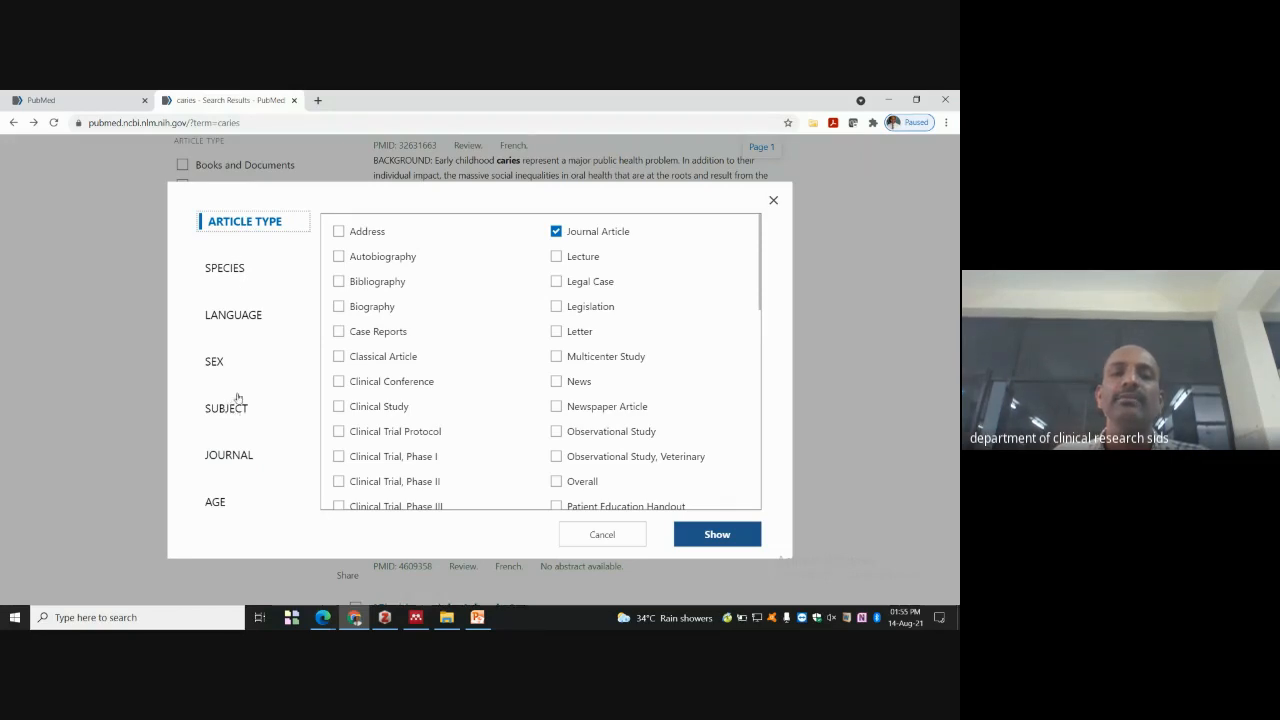
click(235, 315)
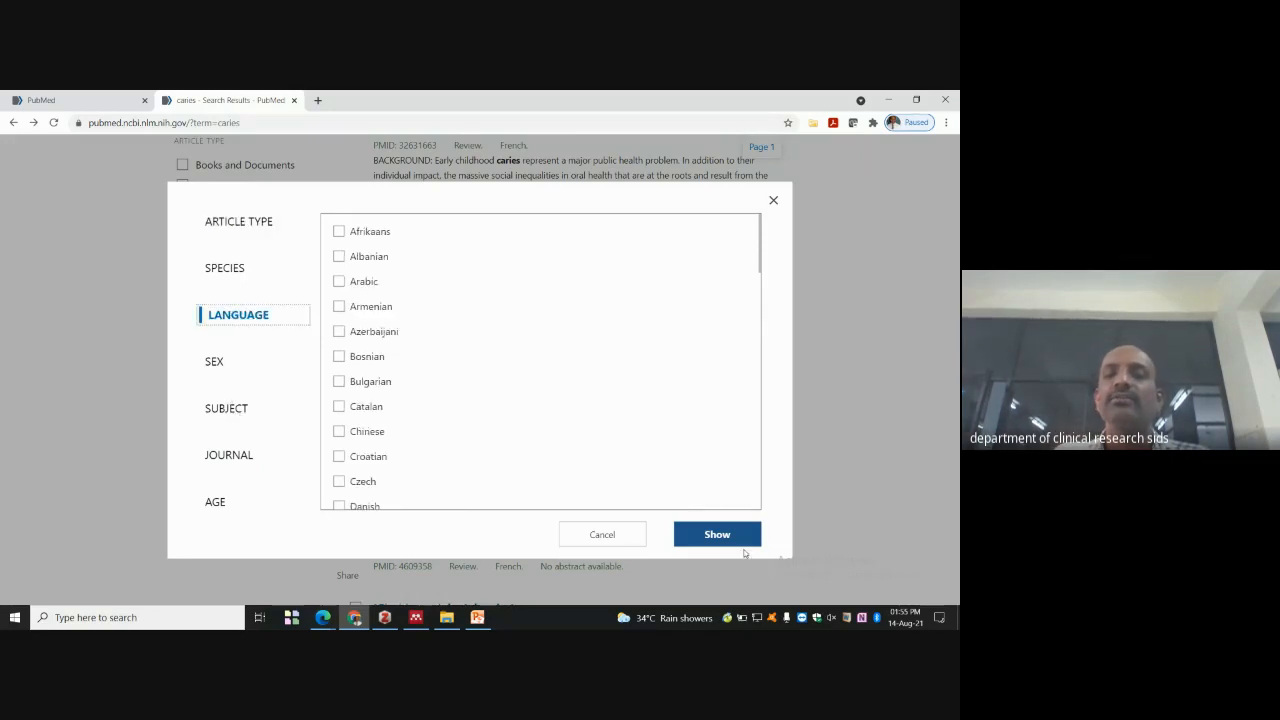
click(737, 543)
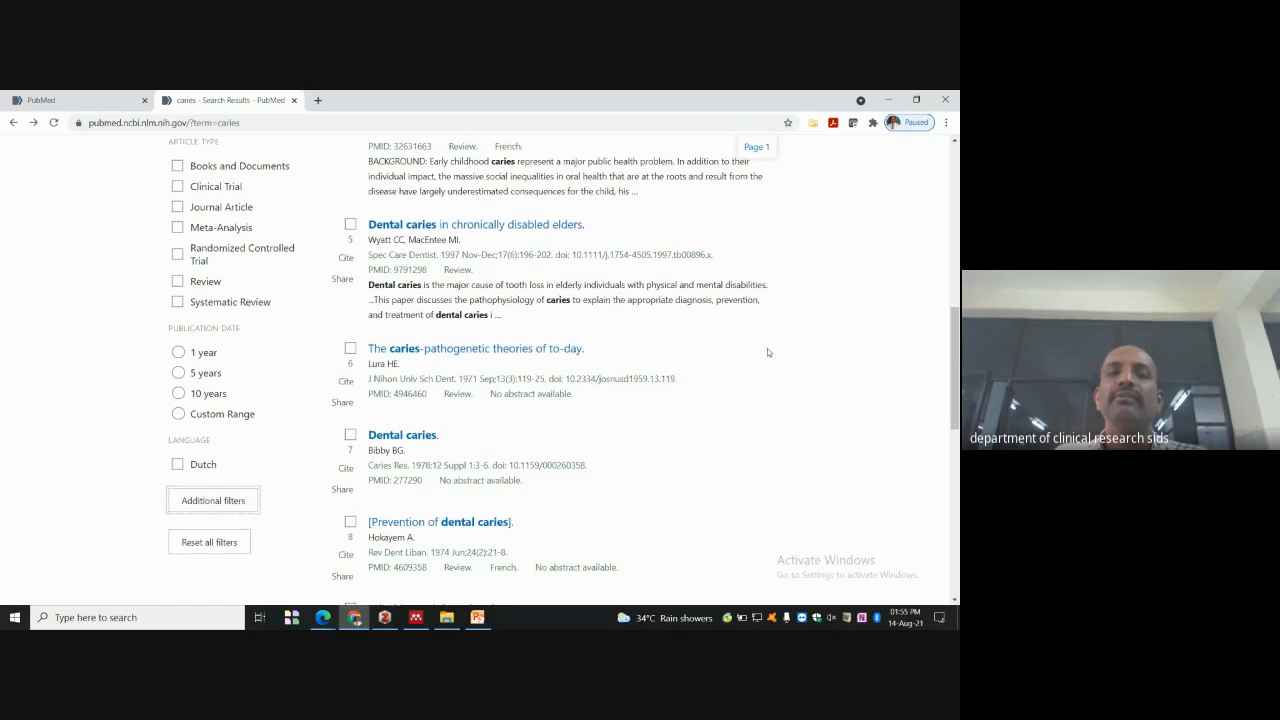
- Tick the Dutch language filter, cutting the caries results to 533
scroll(767, 348, up, 6)
scroll(764, 343, down, 3)
scroll(764, 340, up, 7)
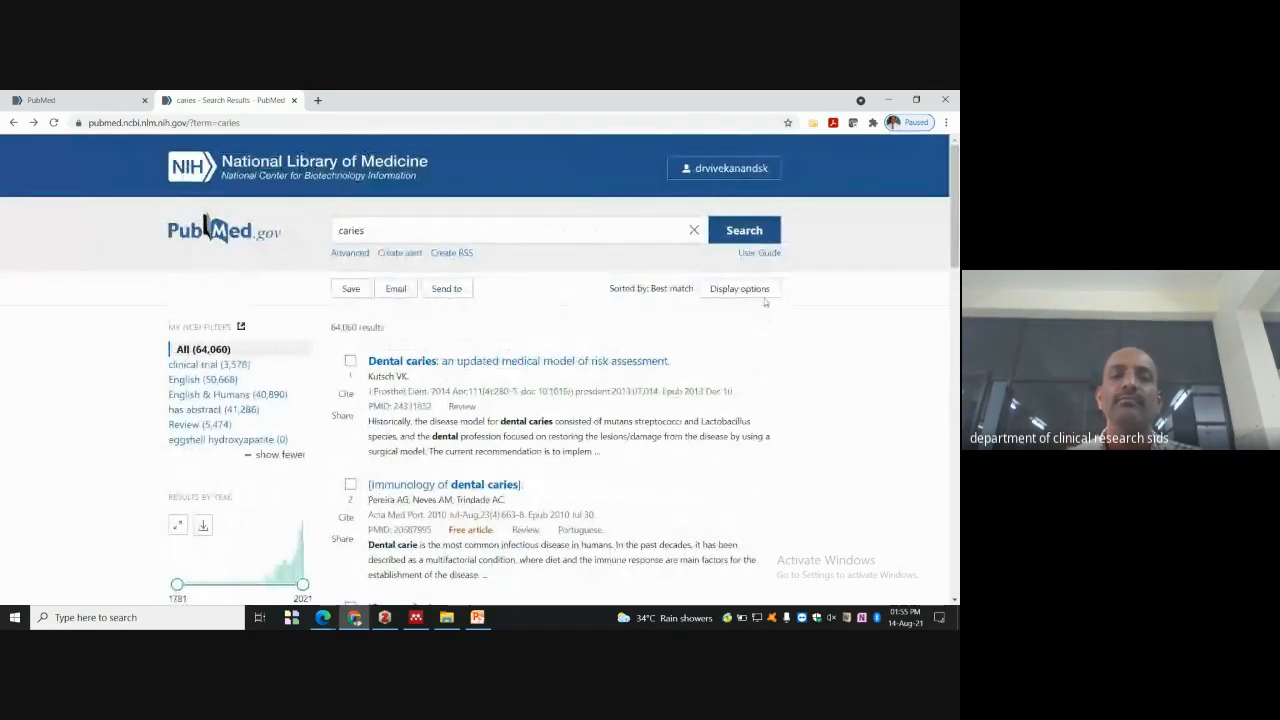
scroll(330, 258, down, 8)
scroll(262, 409, up, 7)
scroll(262, 409, up, 2)
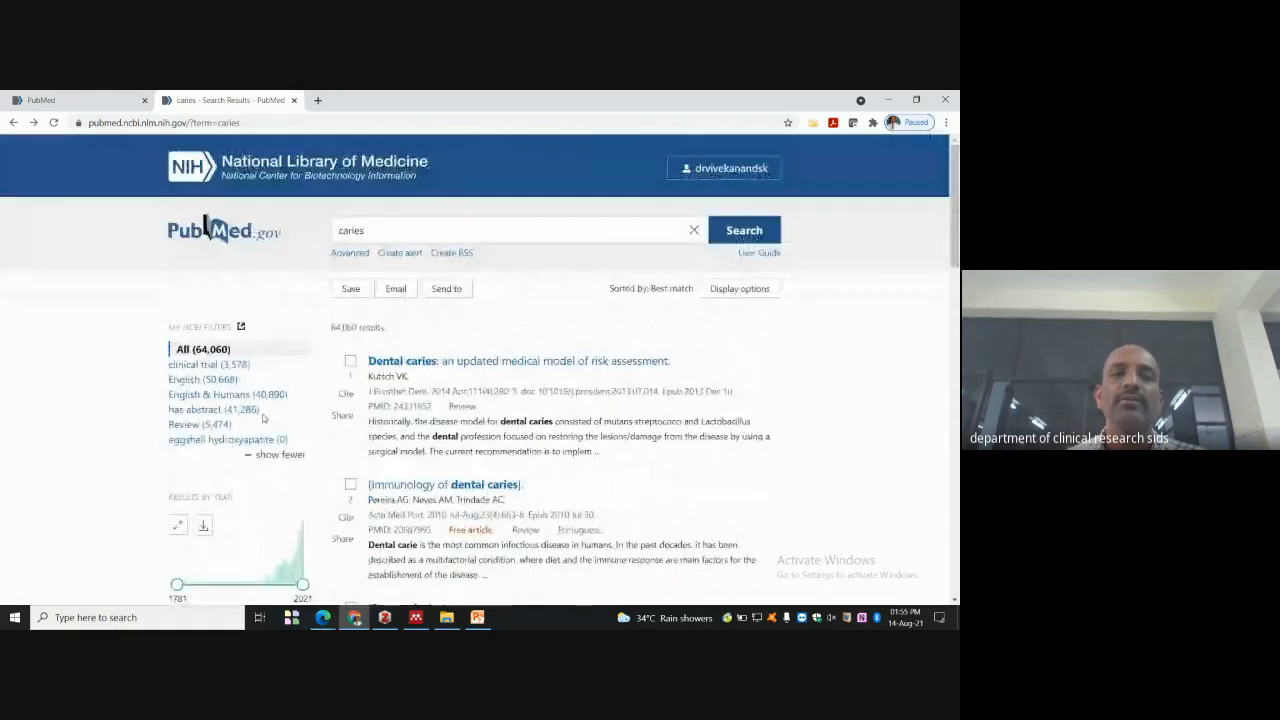
scroll(280, 405, down, 3)
scroll(282, 407, down, 5)
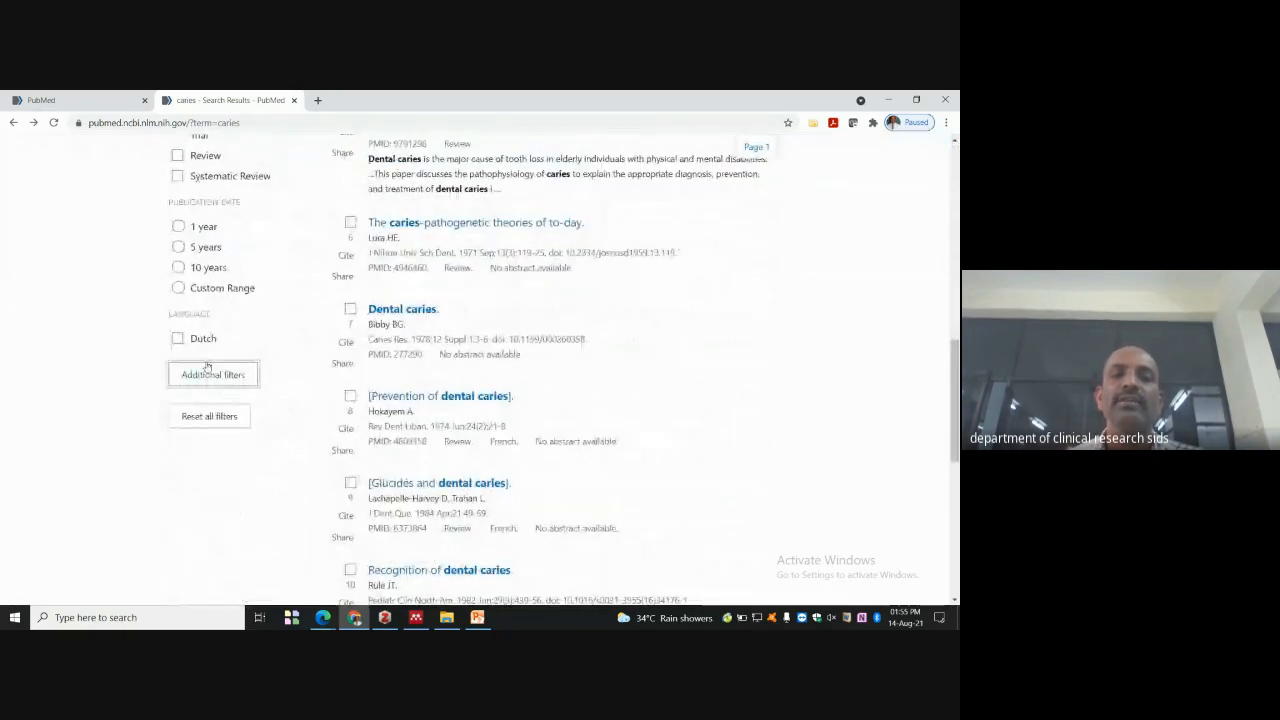
click(178, 341)
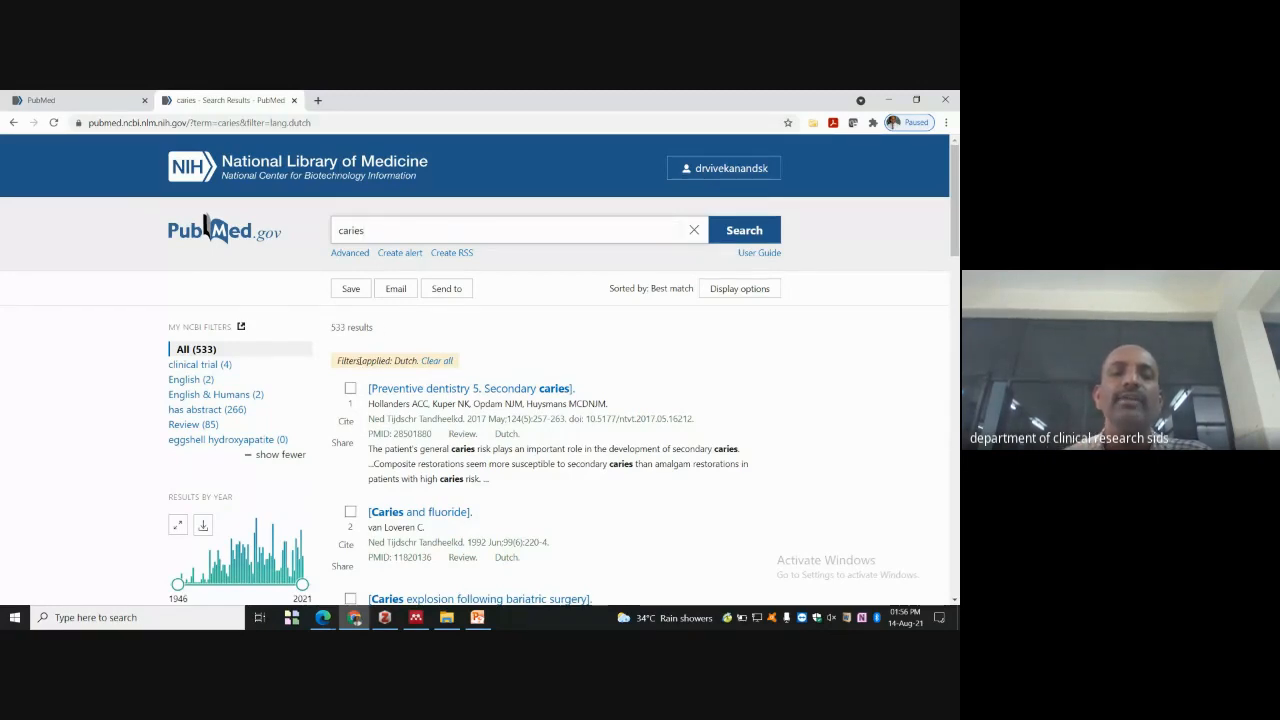
scroll(197, 410, down, 5)
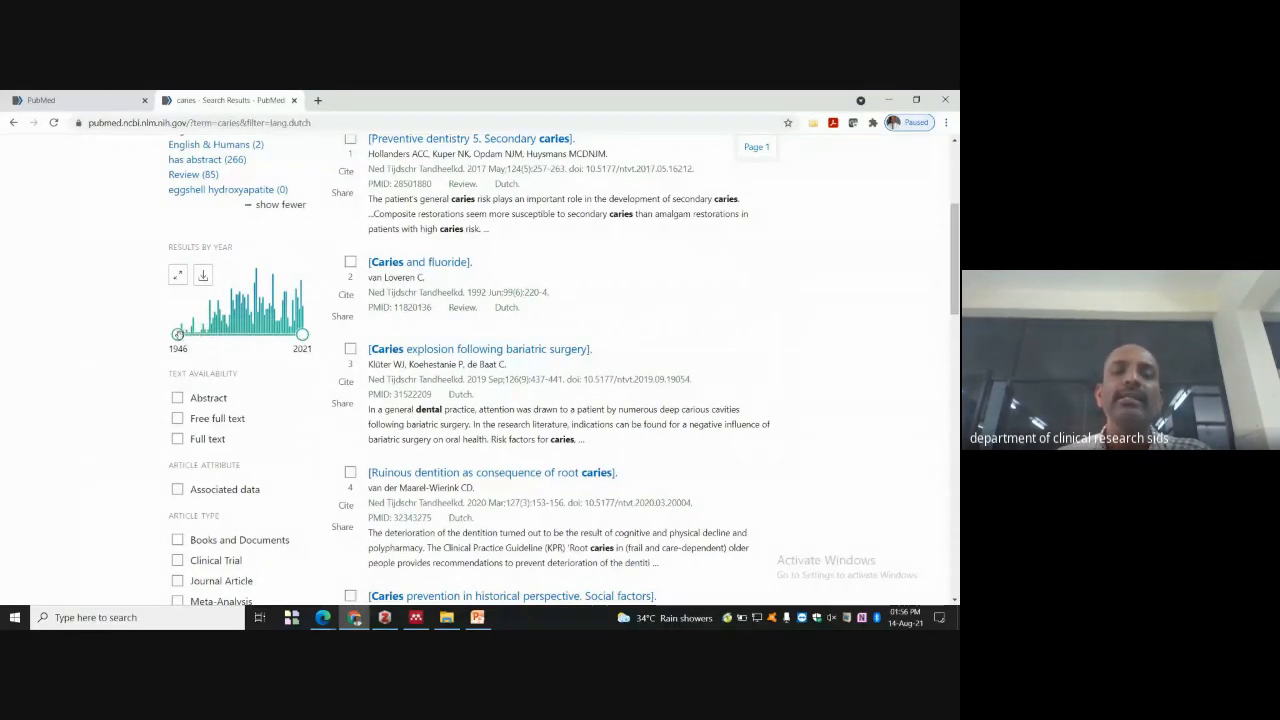
- Narrow the Results by Year range to 2016–2021, leaving 66 Dutch caries articles
drag(178, 334, 287, 334)
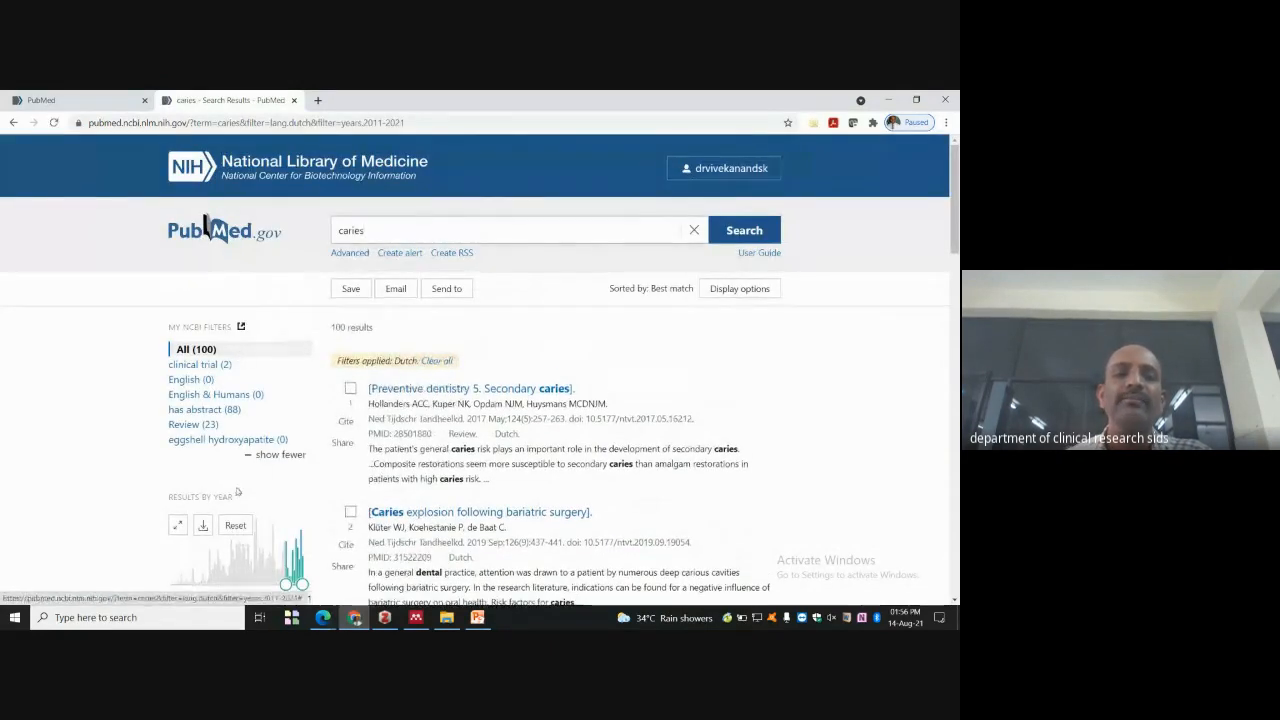
scroll(253, 500, down, 1)
drag(283, 465, 289, 461)
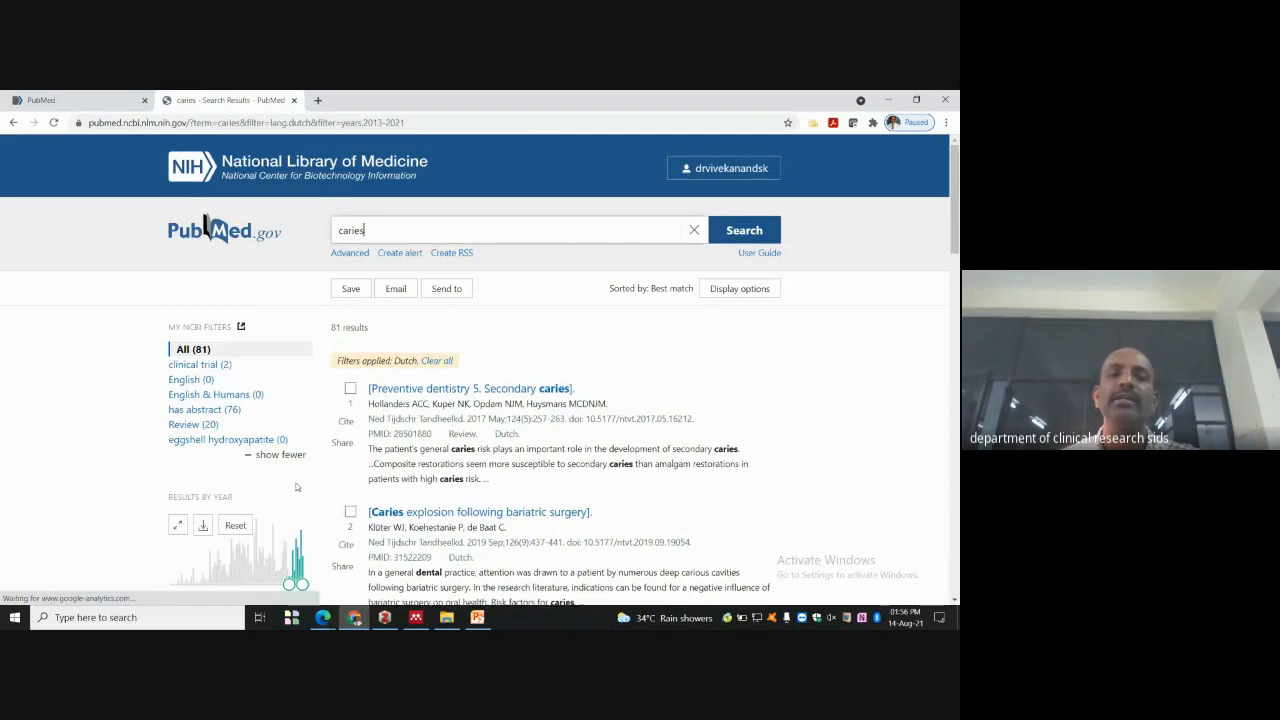
scroll(297, 470, down, 2)
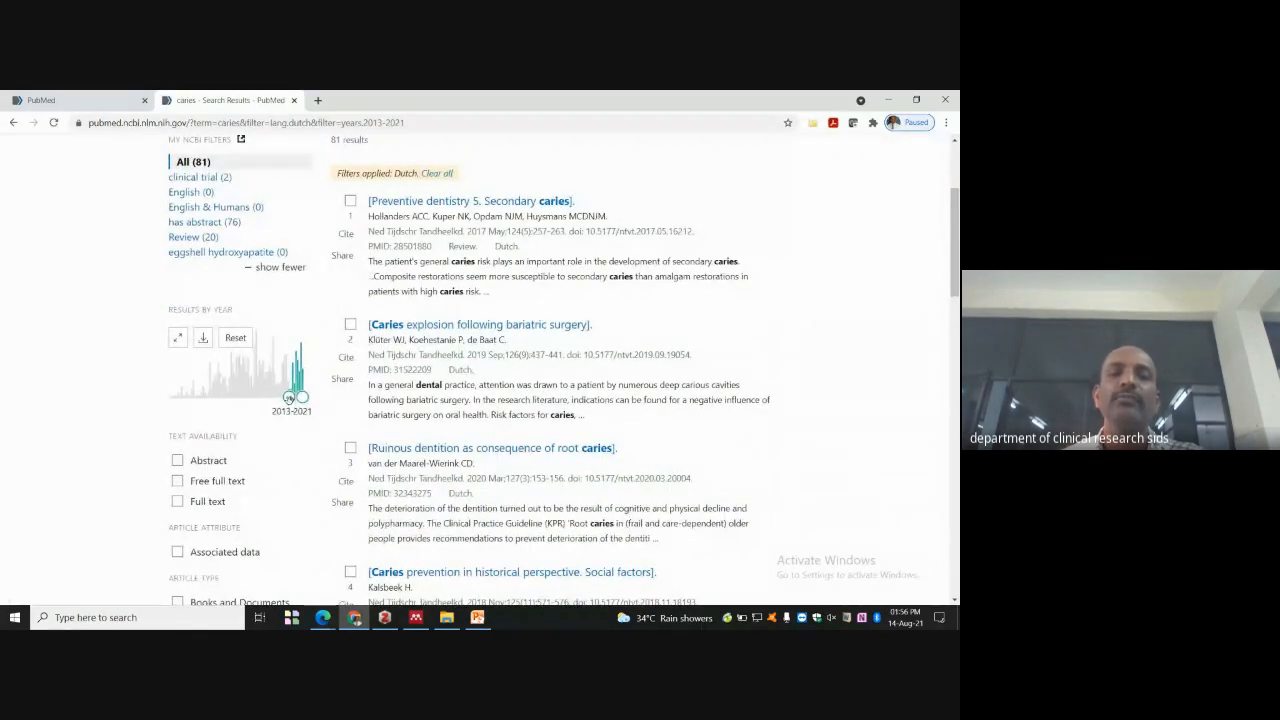
drag(292, 398, 297, 397)
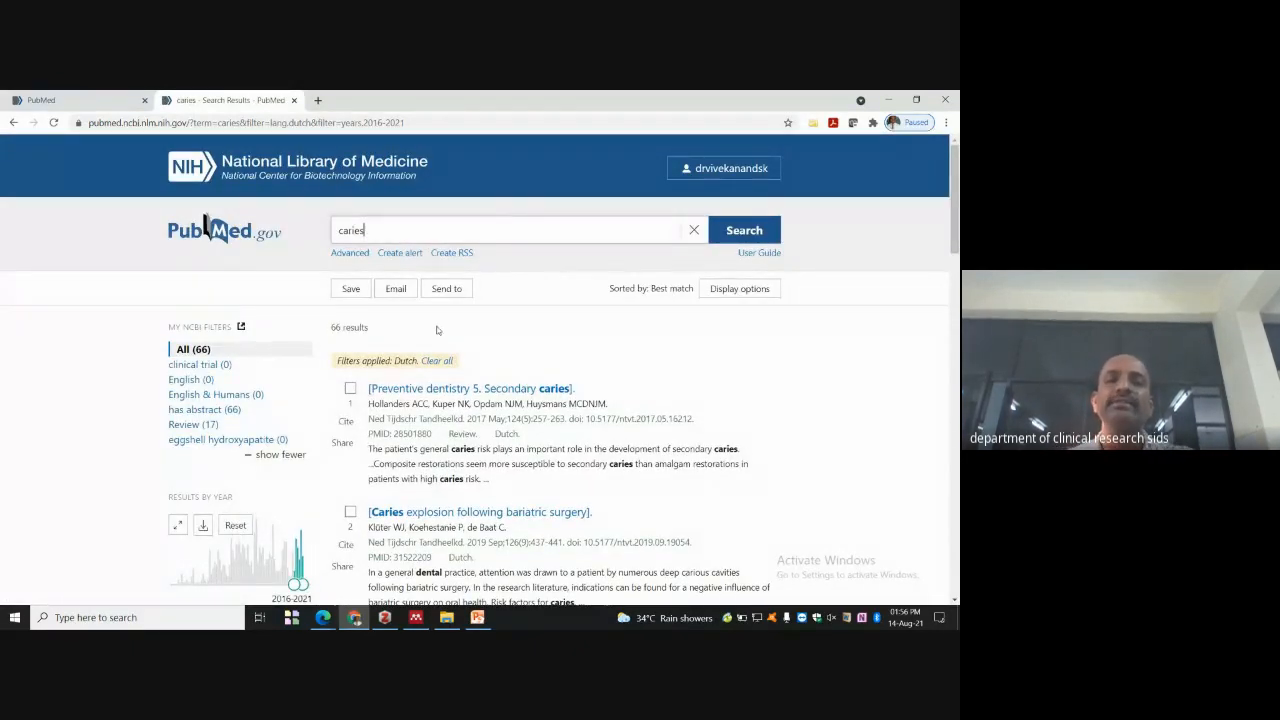
scroll(657, 346, down, 5)
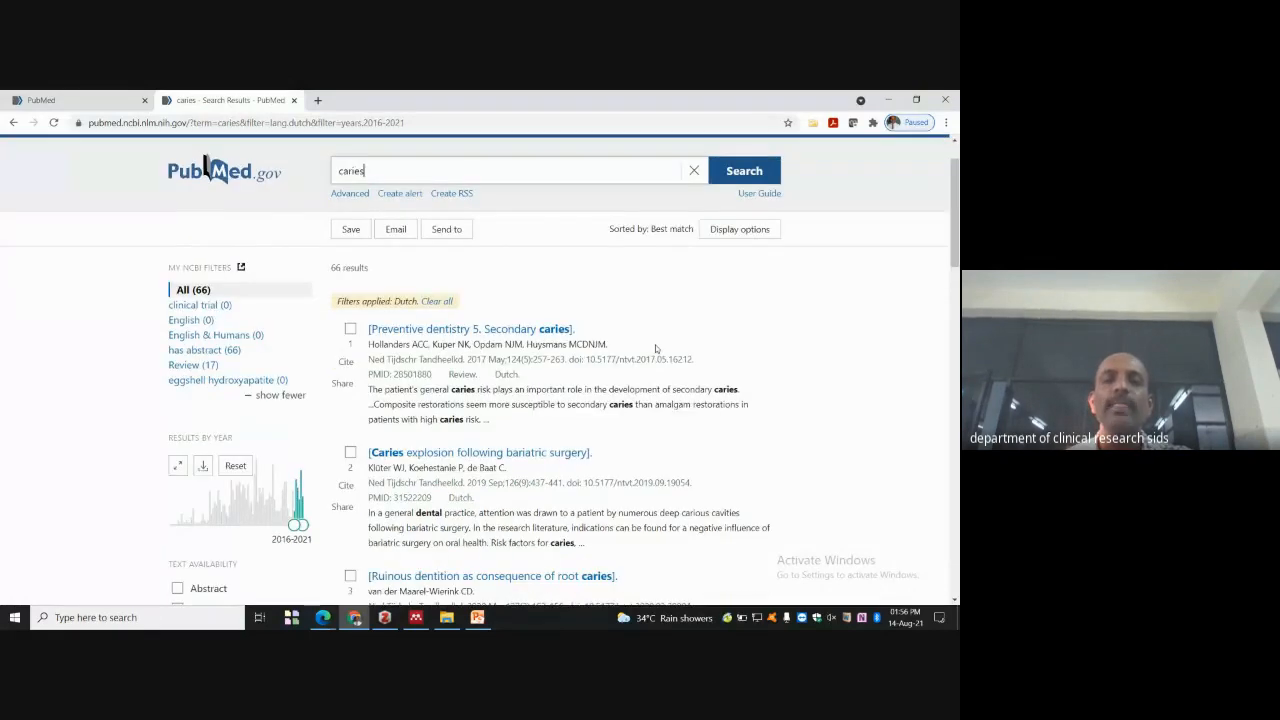
scroll(250, 345, down, 3)
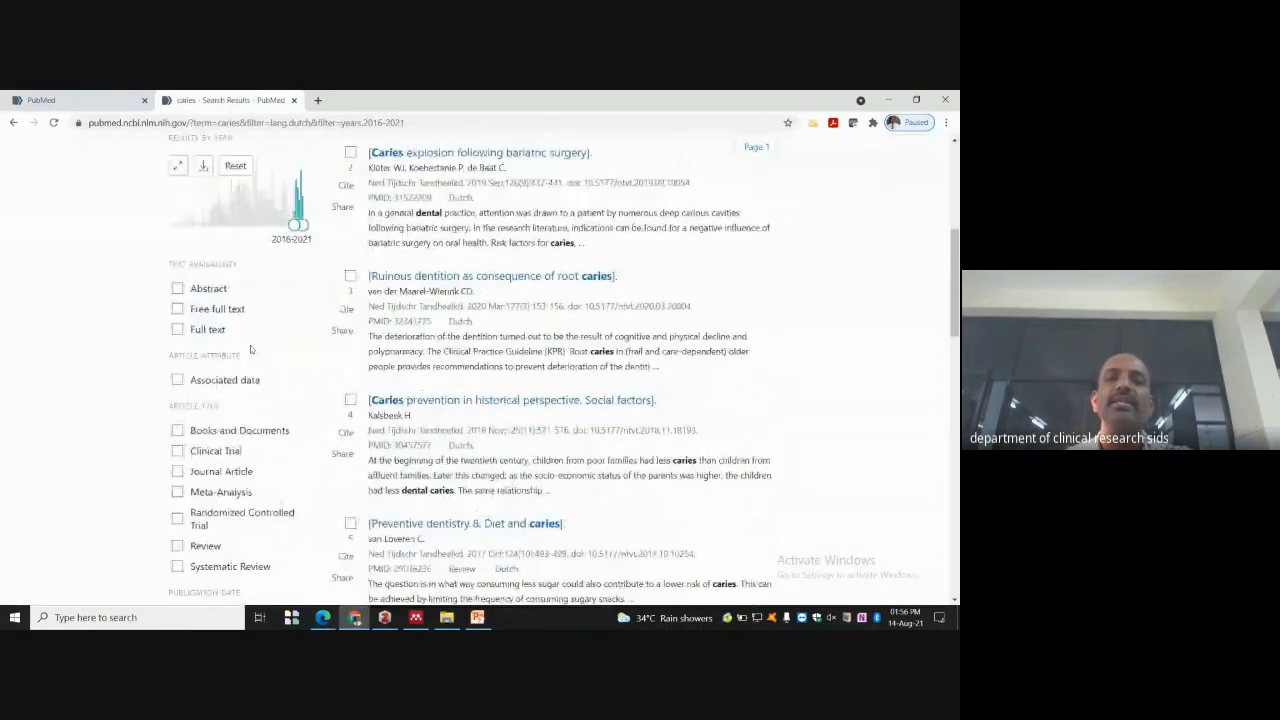
- Apply the Free full text filter, cutting the Dutch 2016–2021 caries results to 2 articles
click(177, 294)
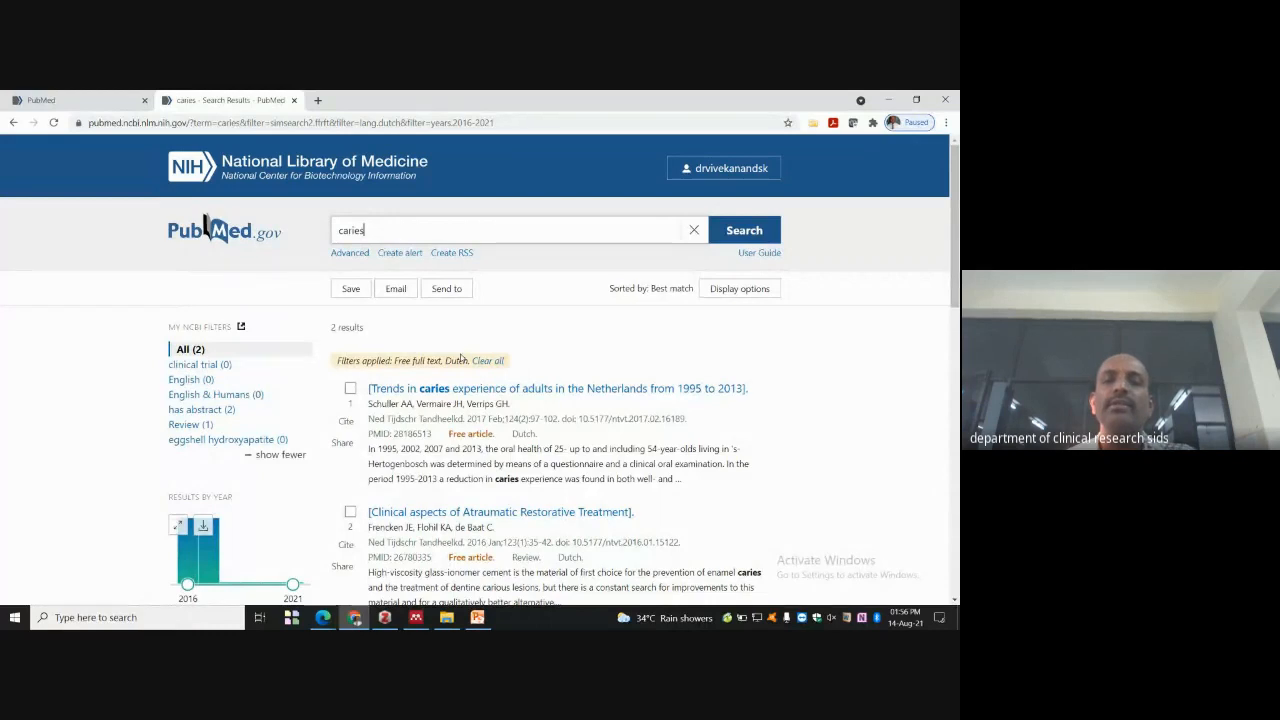
scroll(674, 362, down, 1)
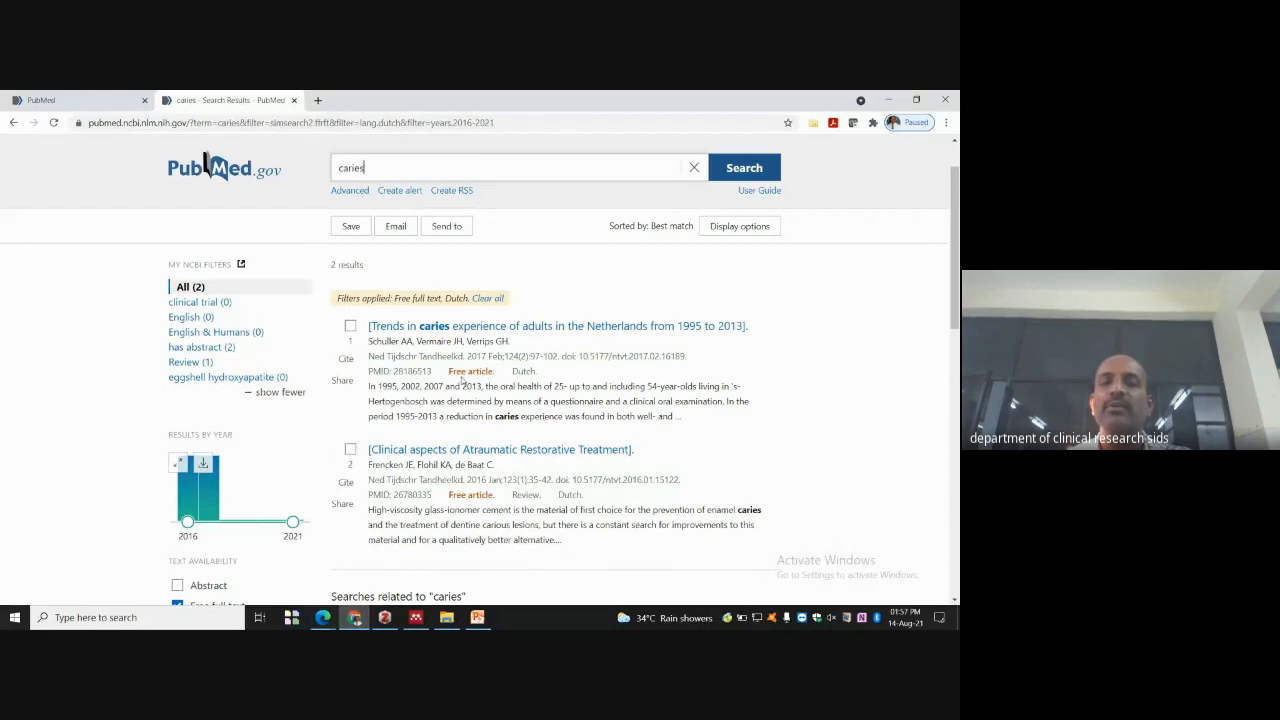
scroll(224, 537, down, 1)
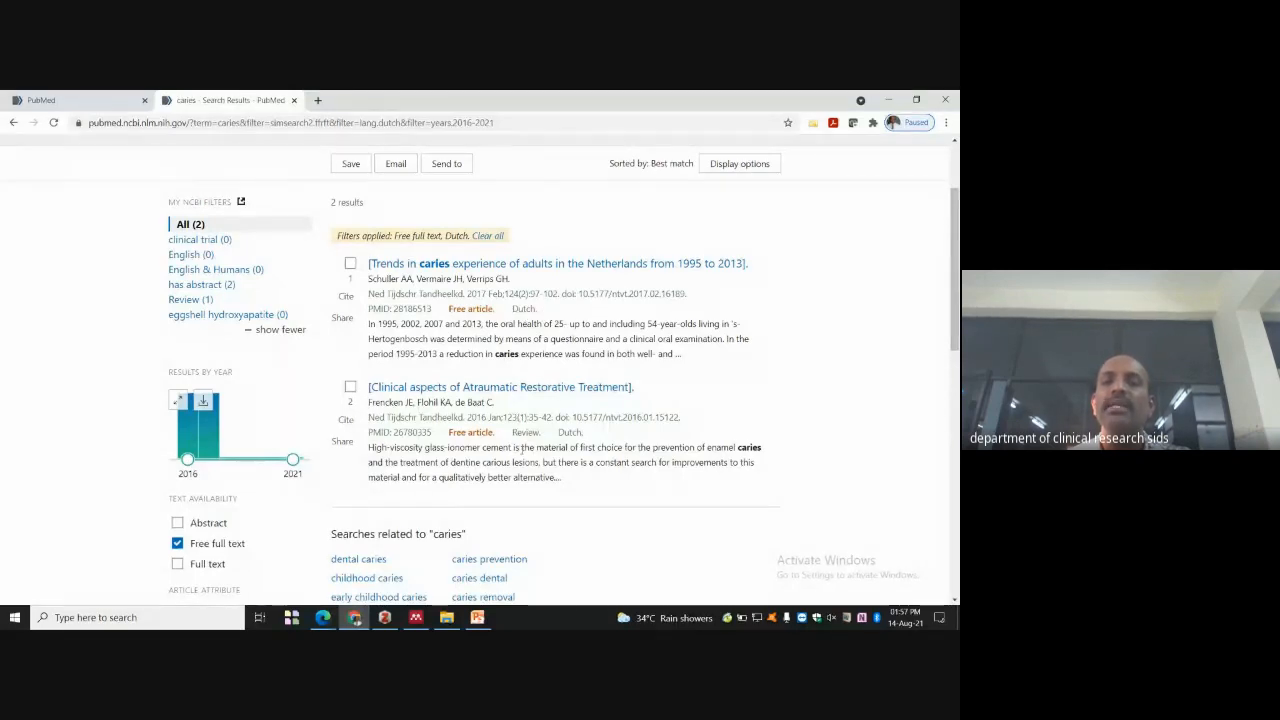
scroll(541, 354, down, 1)
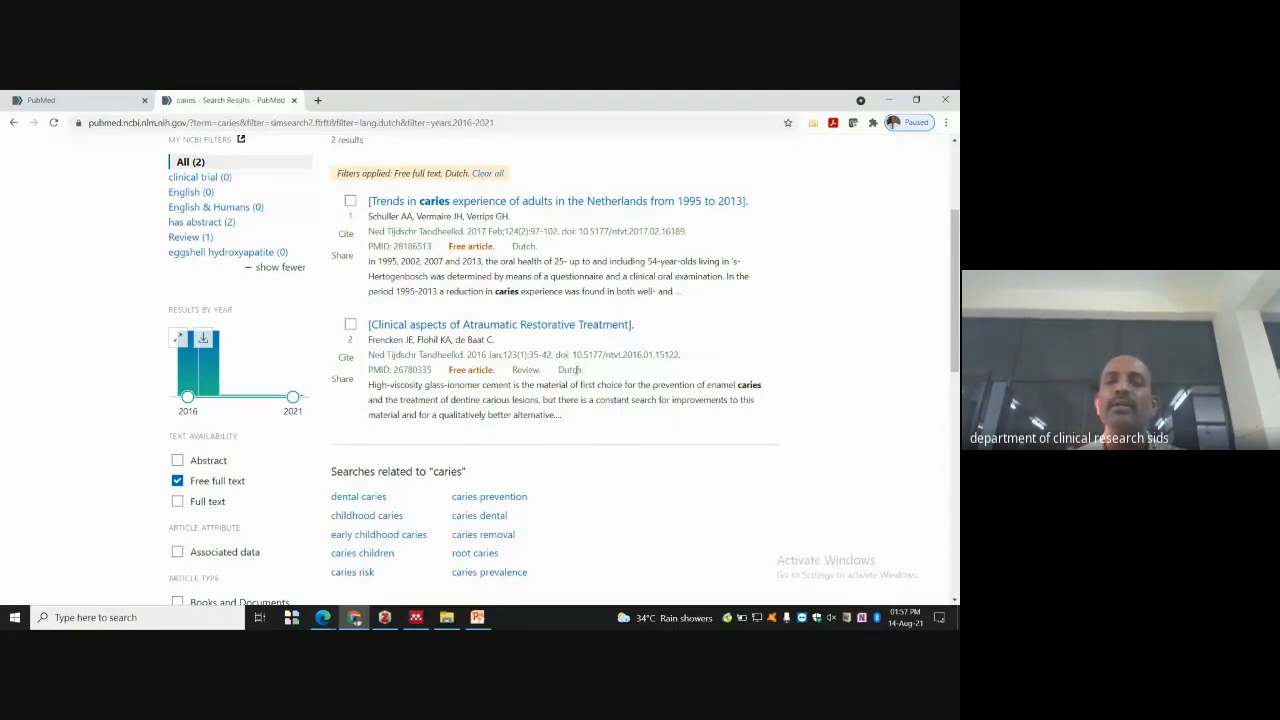
- Remove the Free full text restriction from the caries results
click(178, 482)
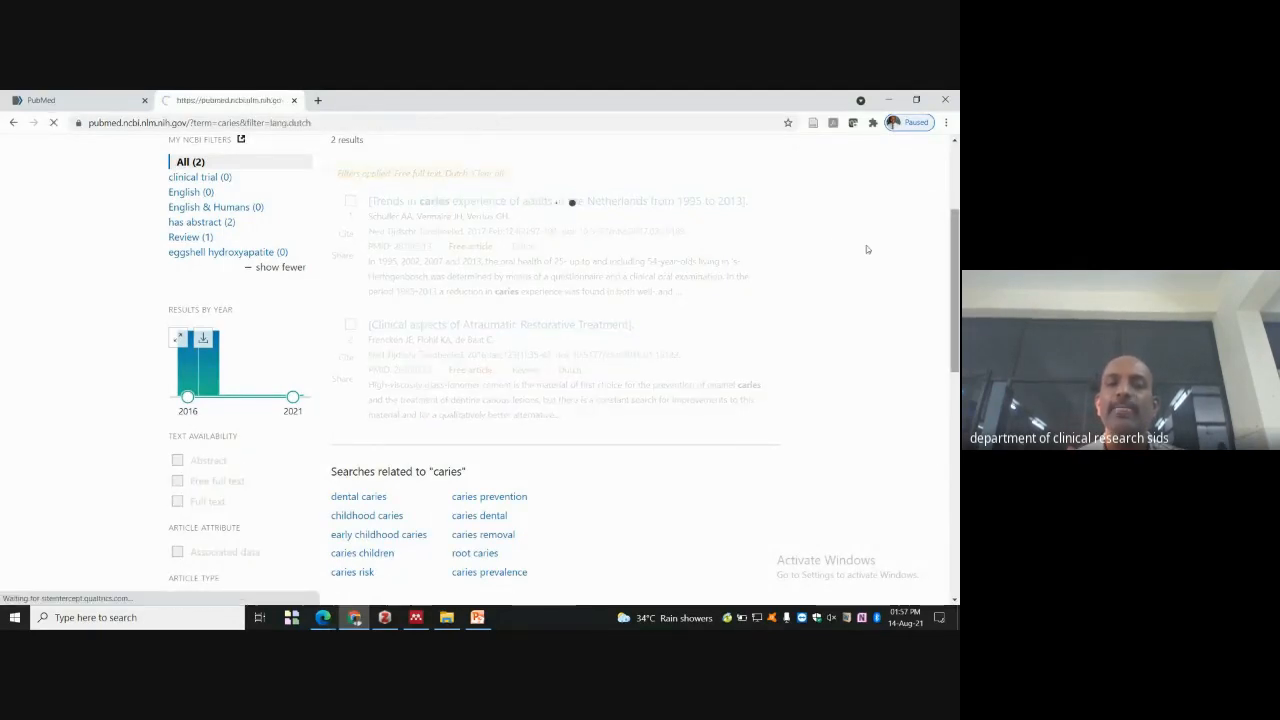
scroll(795, 250, down, 2)
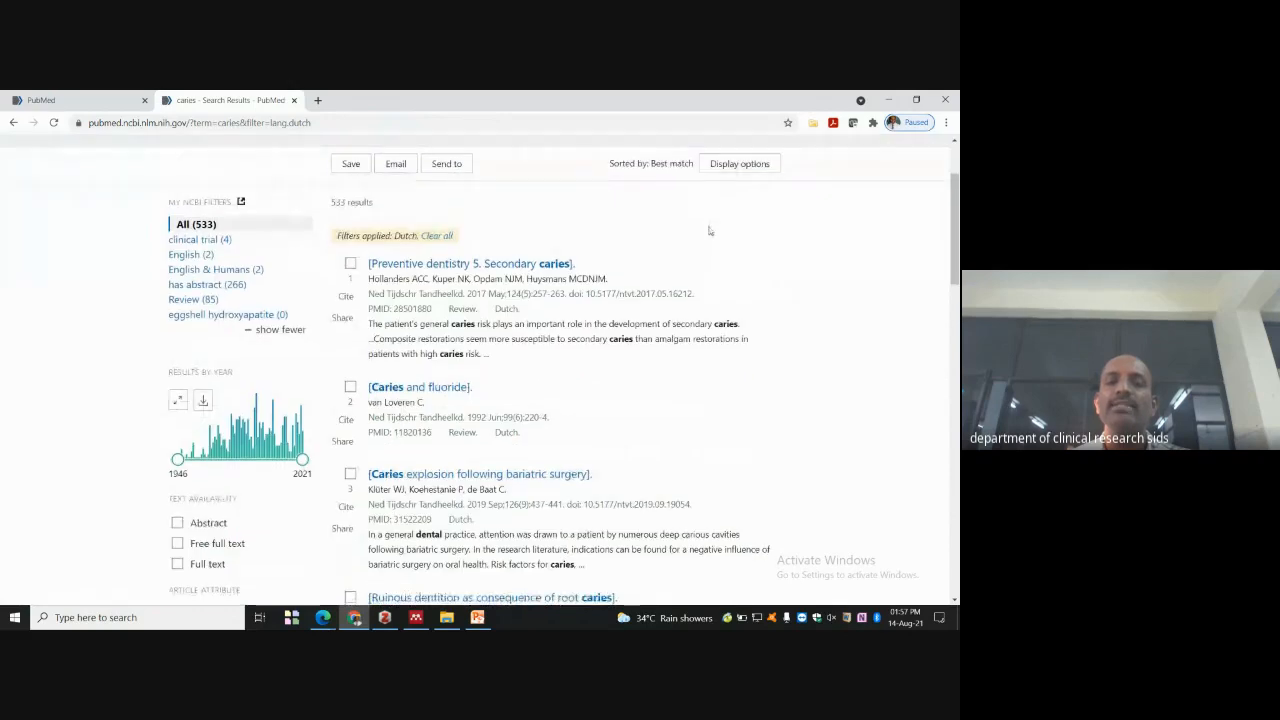
scroll(398, 367, down, 5)
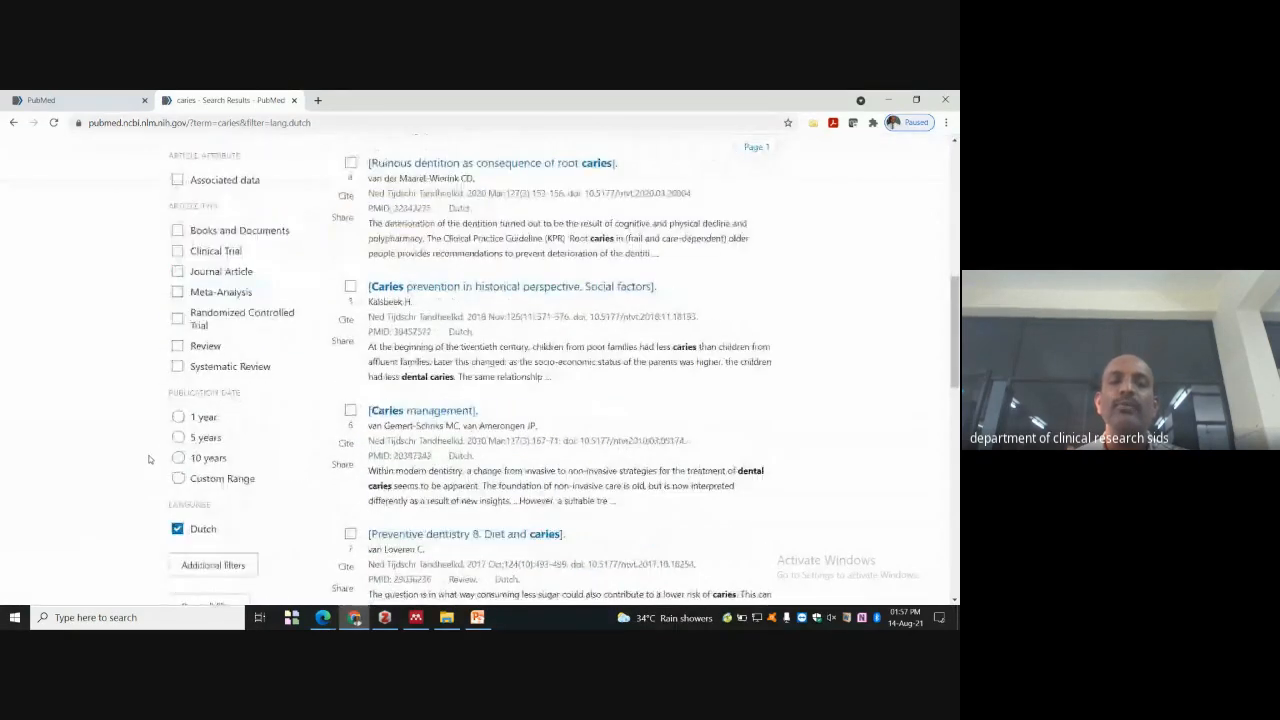
- Remove the Dutch language filter, restoring 64,060 results, and load the next results page
click(177, 466)
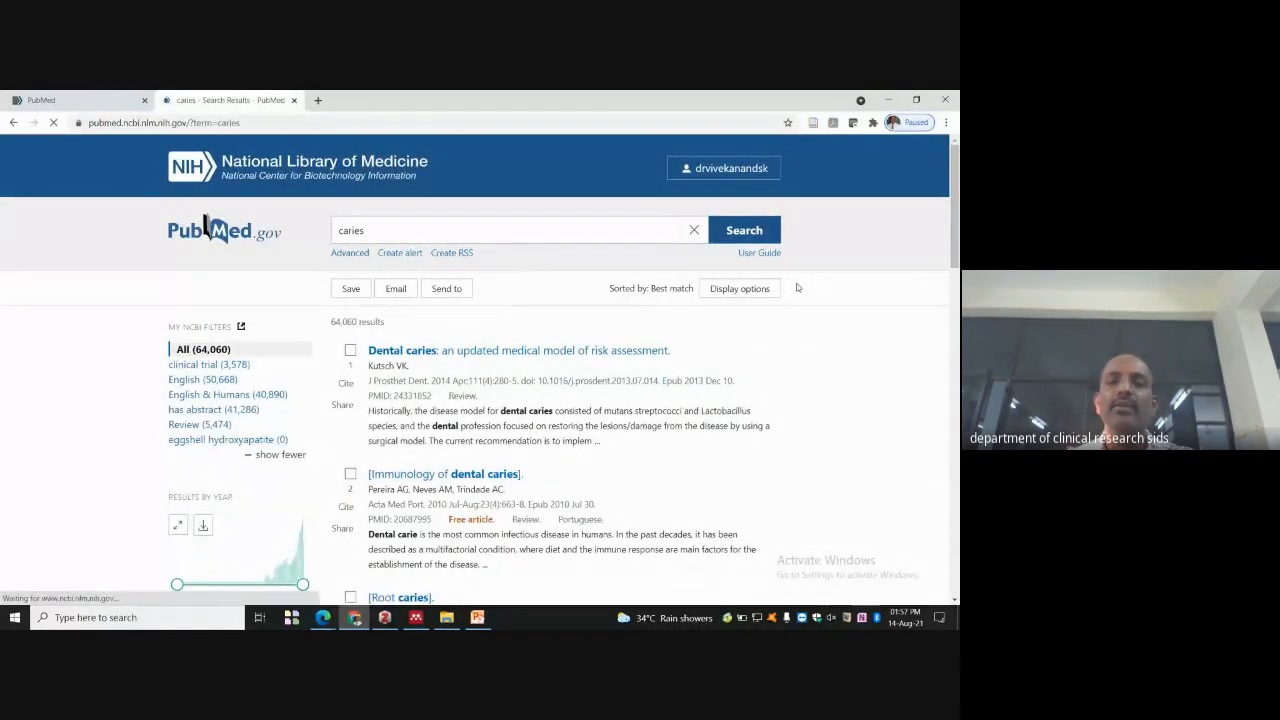
scroll(648, 361, down, 1)
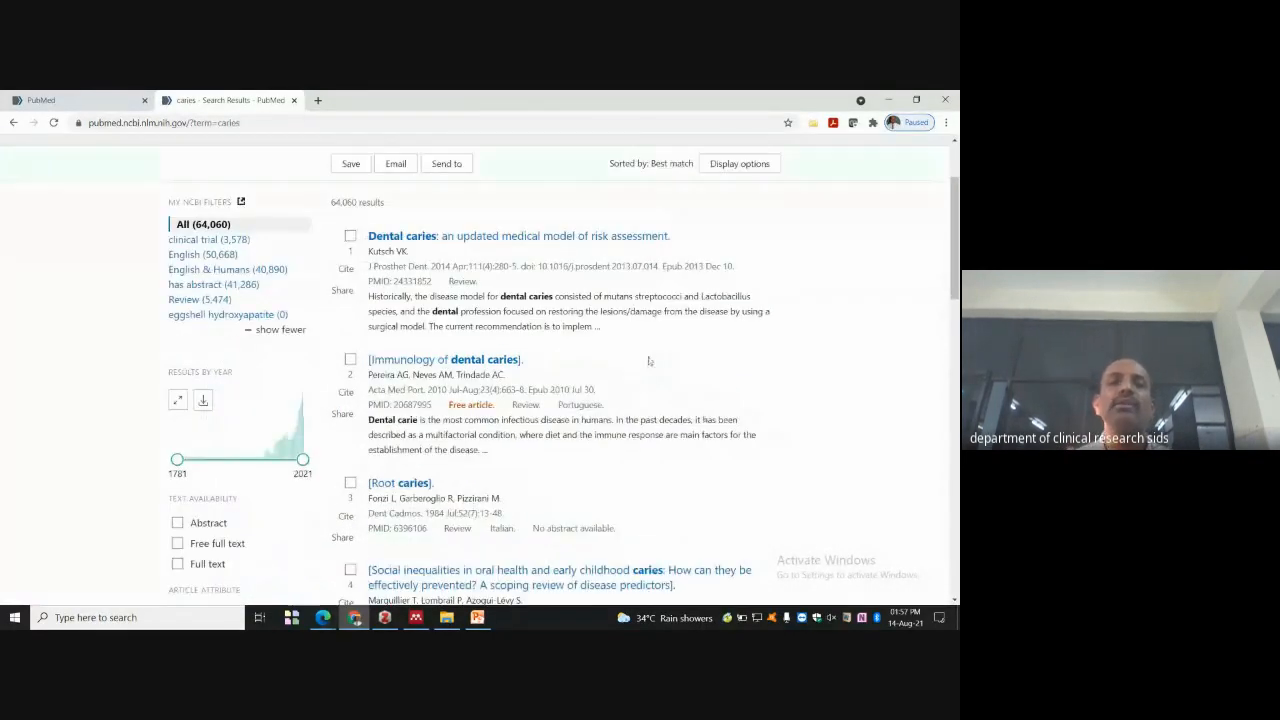
scroll(637, 364, down, 1)
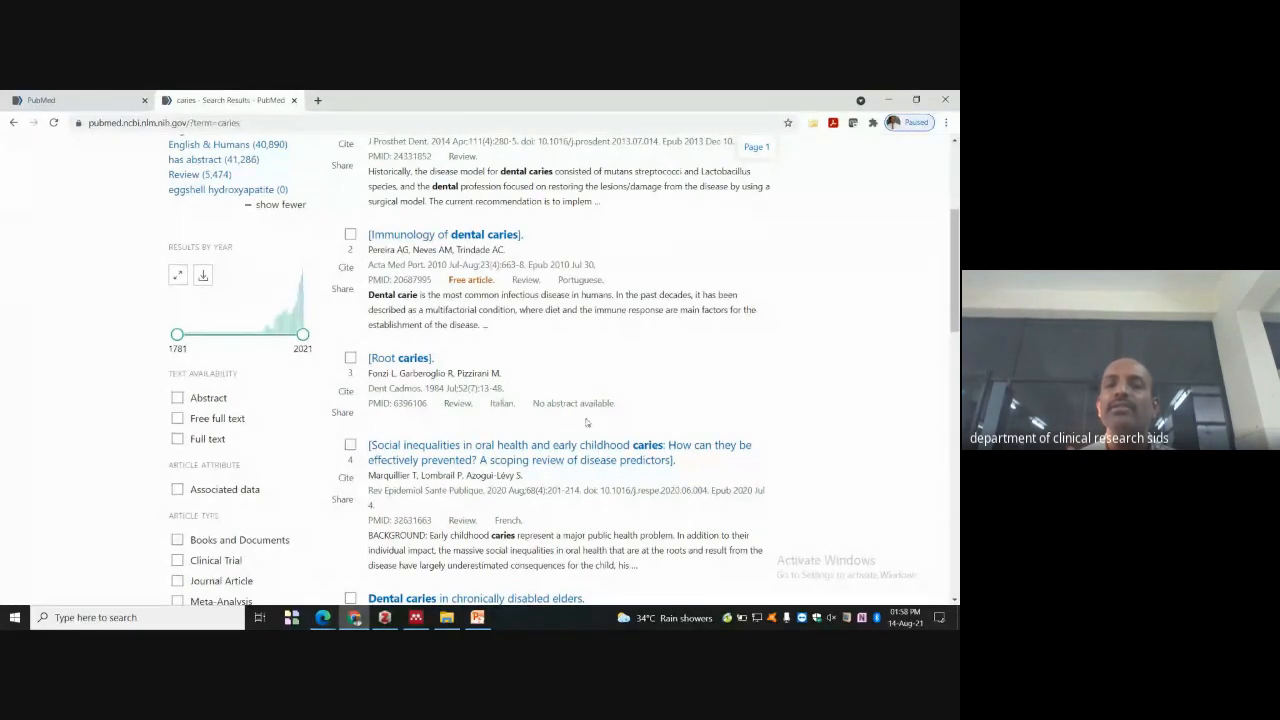
scroll(587, 422, down, 2)
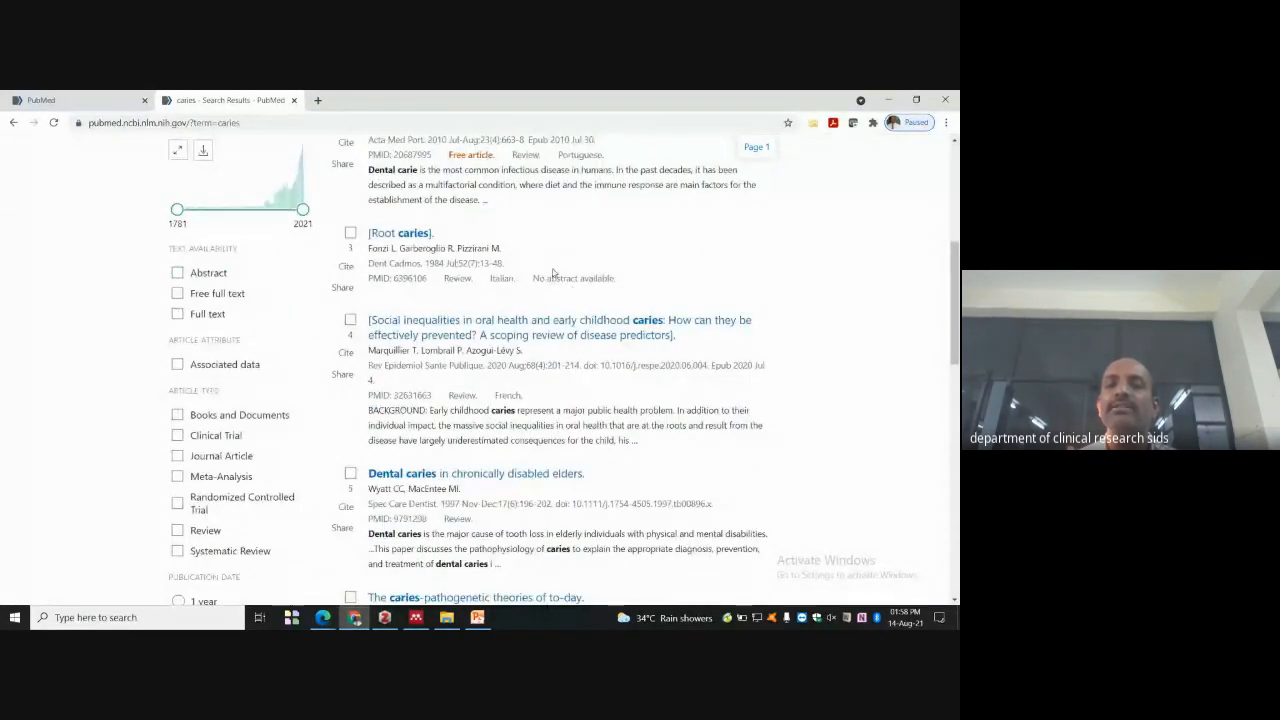
scroll(553, 272, down, 5)
scroll(550, 367, down, 3)
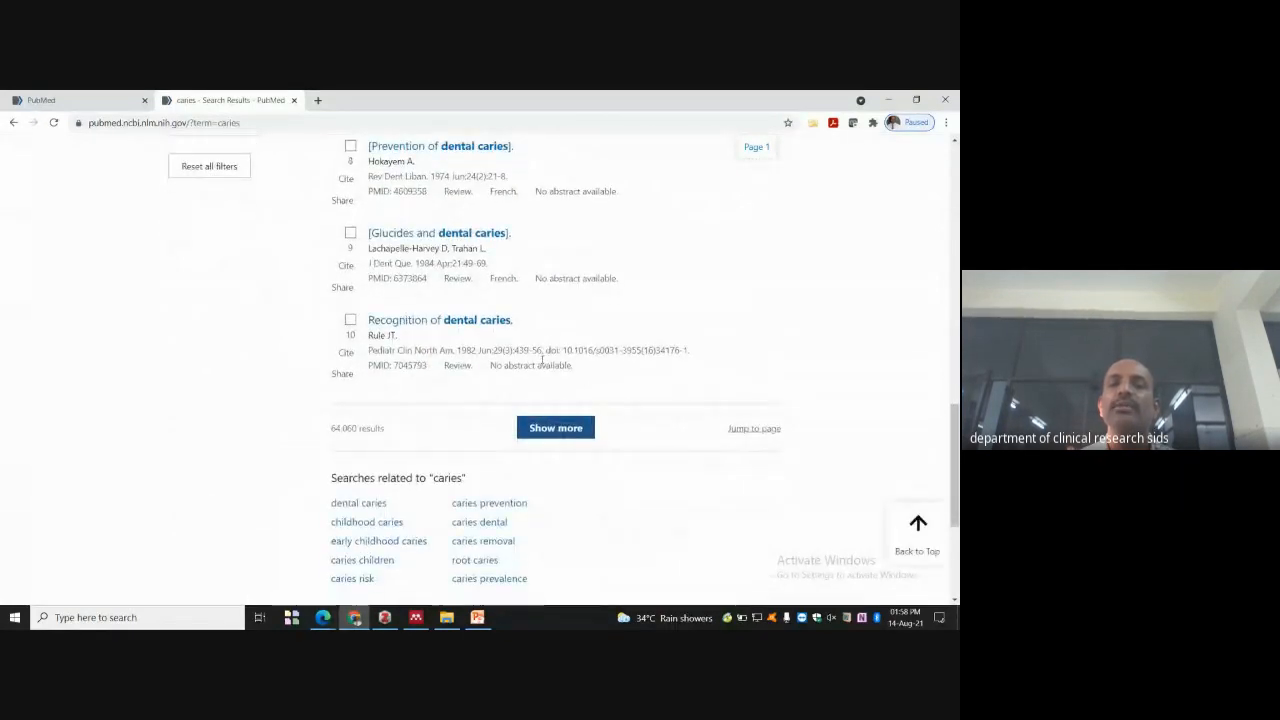
click(566, 428)
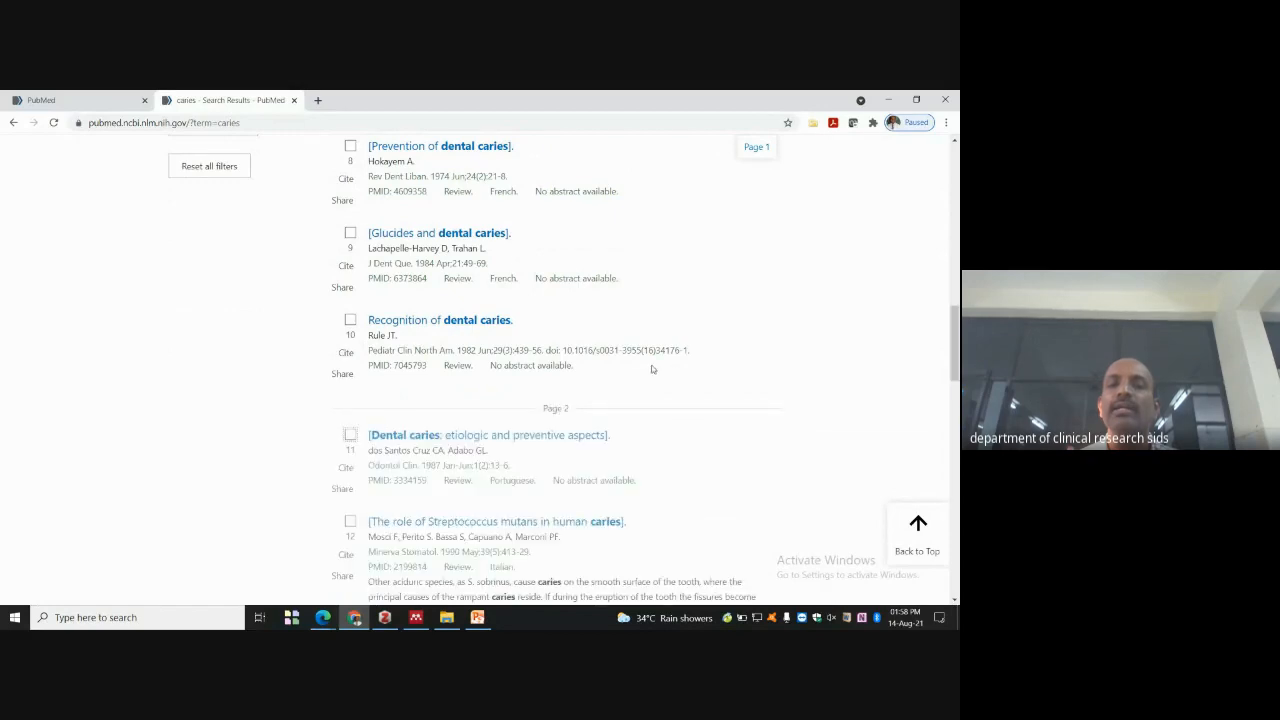
scroll(600, 340, up, 15)
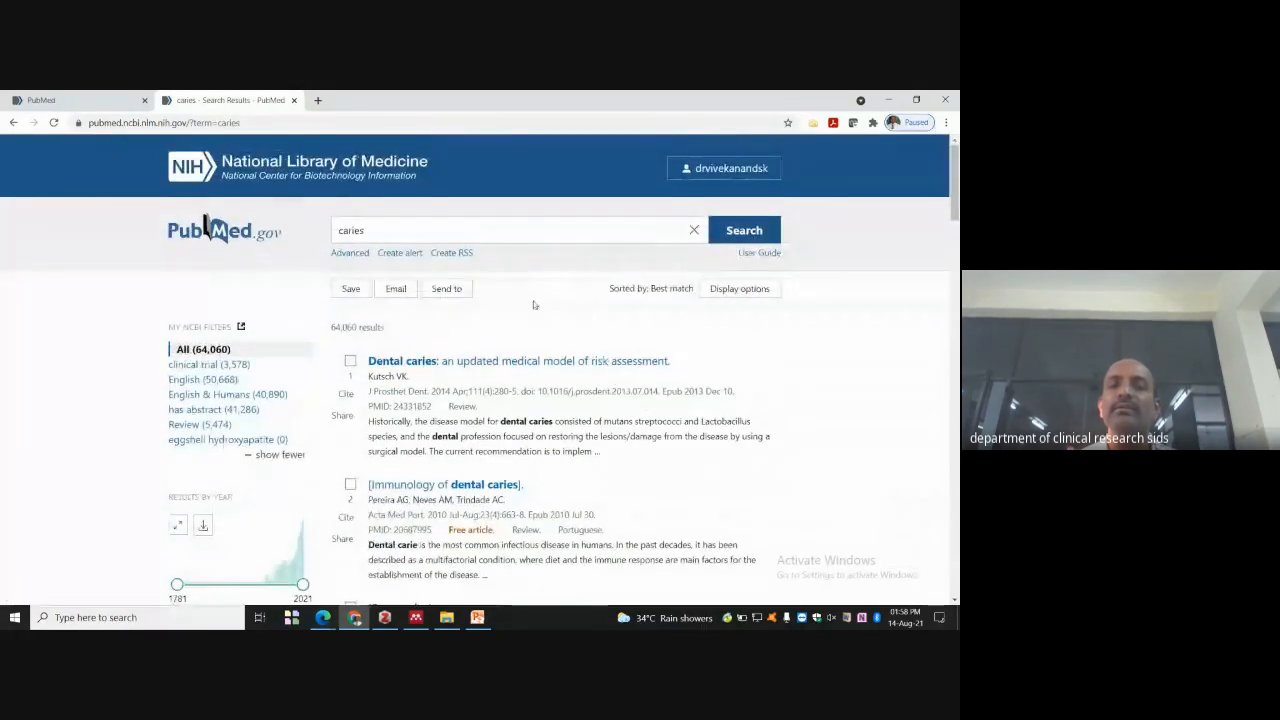
- Show 200 caries results per page and switch the results to the Abstract format
click(745, 289)
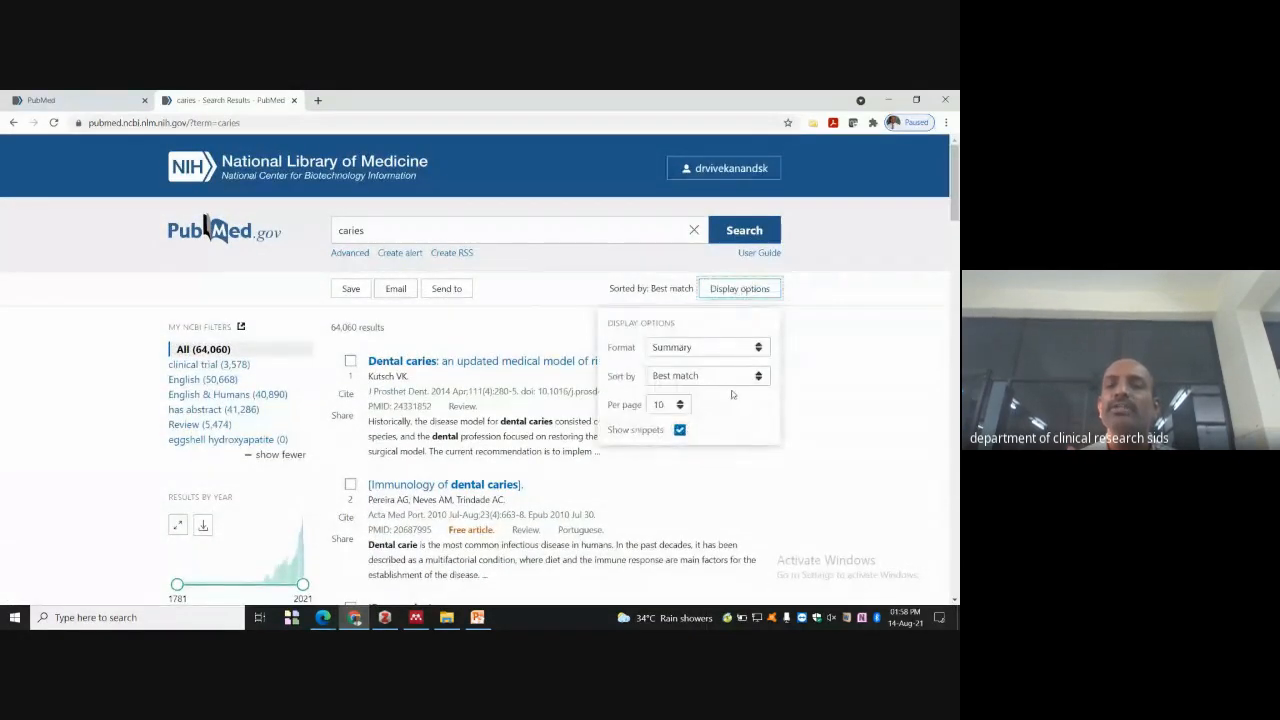
click(680, 405)
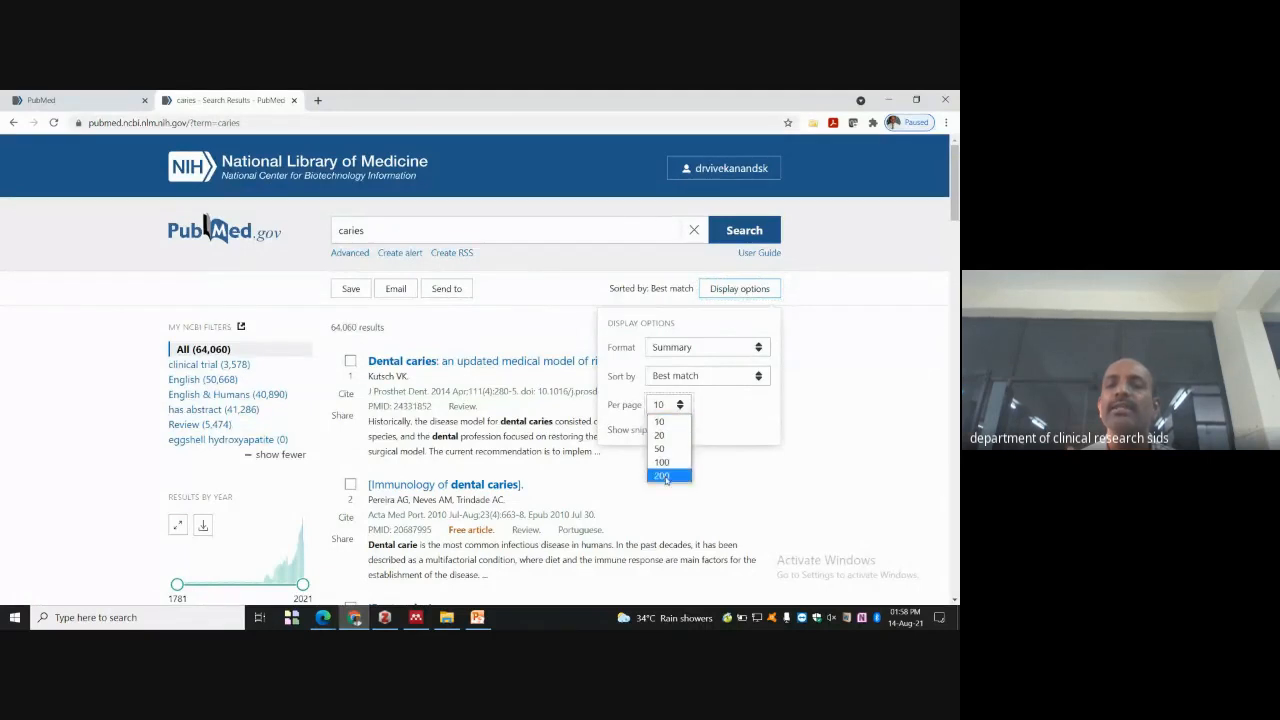
click(665, 476)
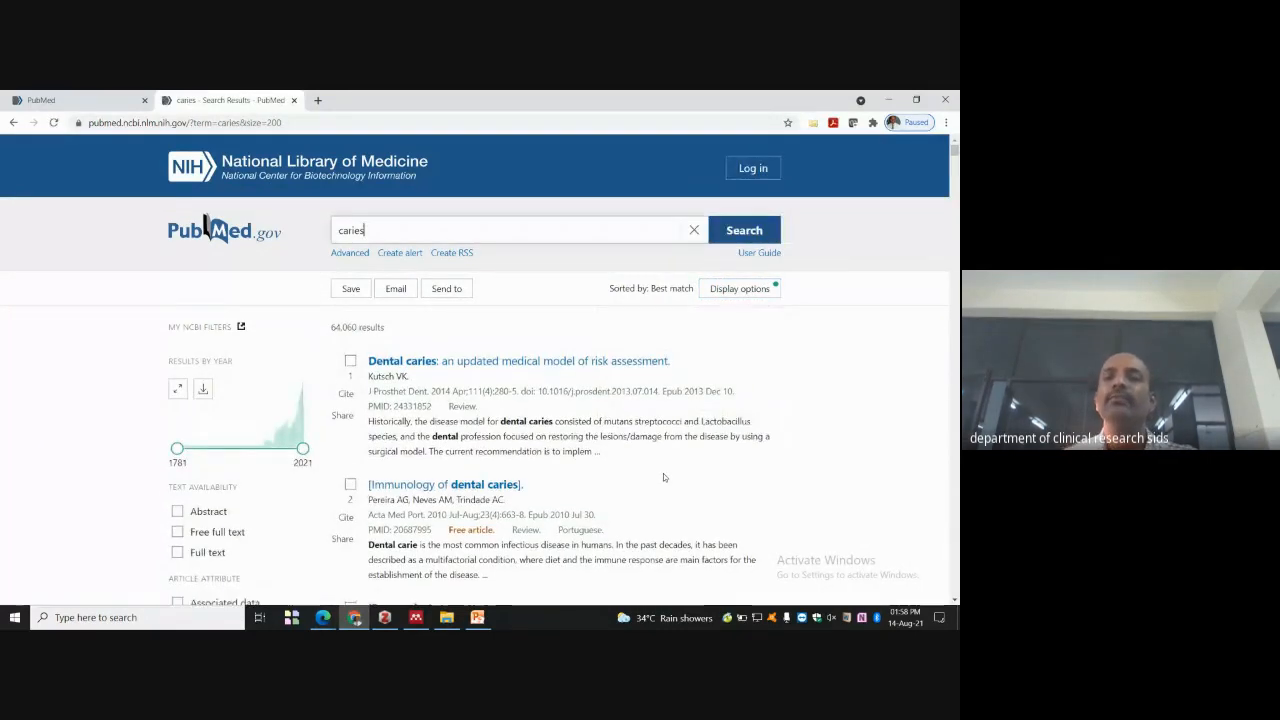
click(740, 290)
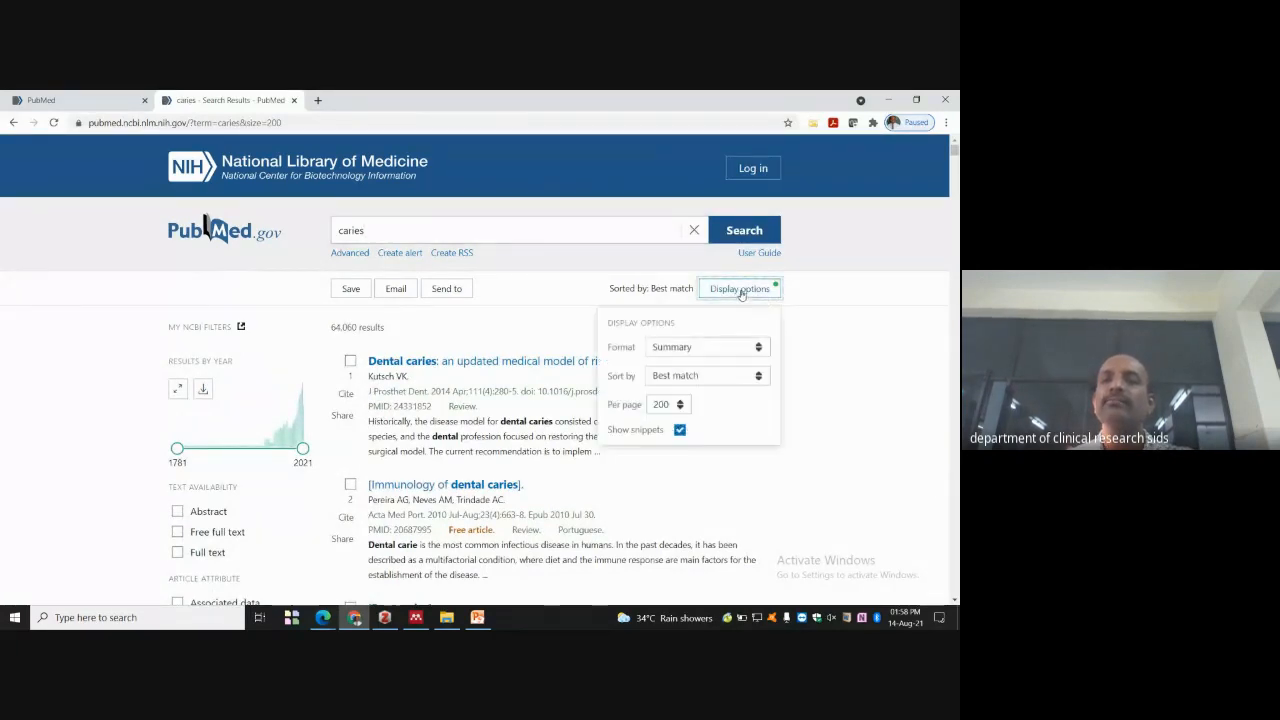
click(760, 349)
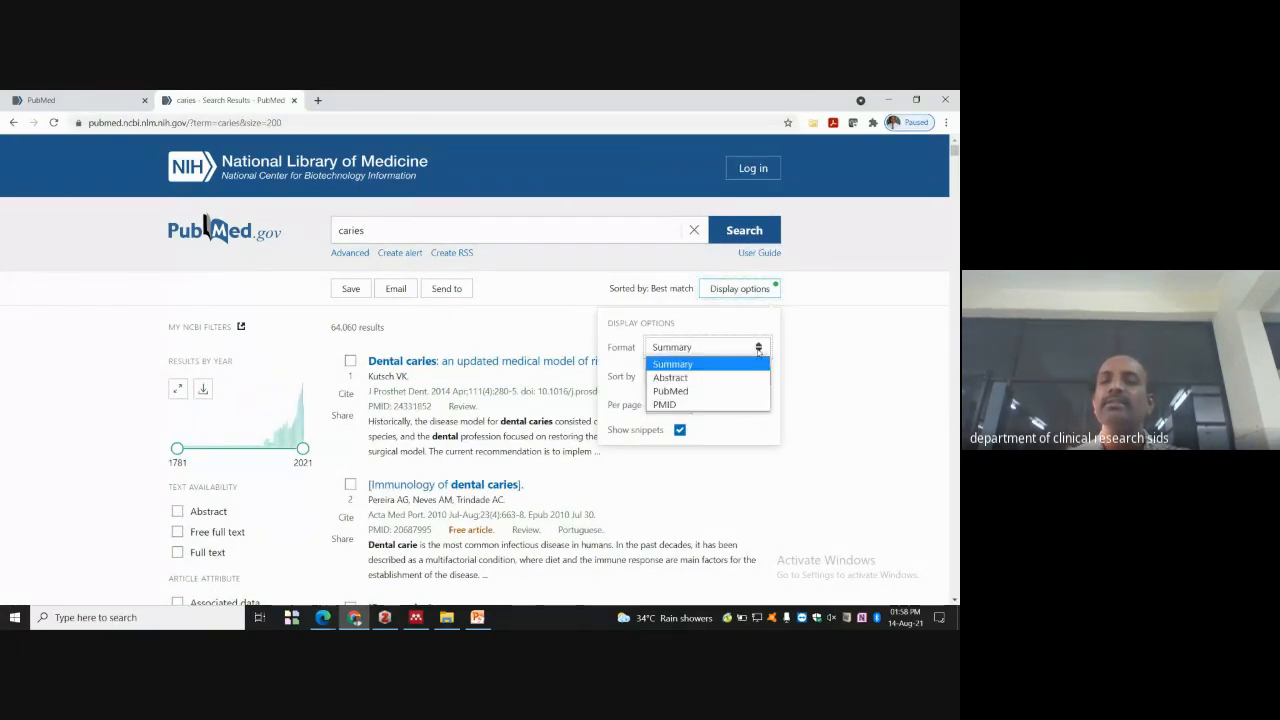
click(712, 378)
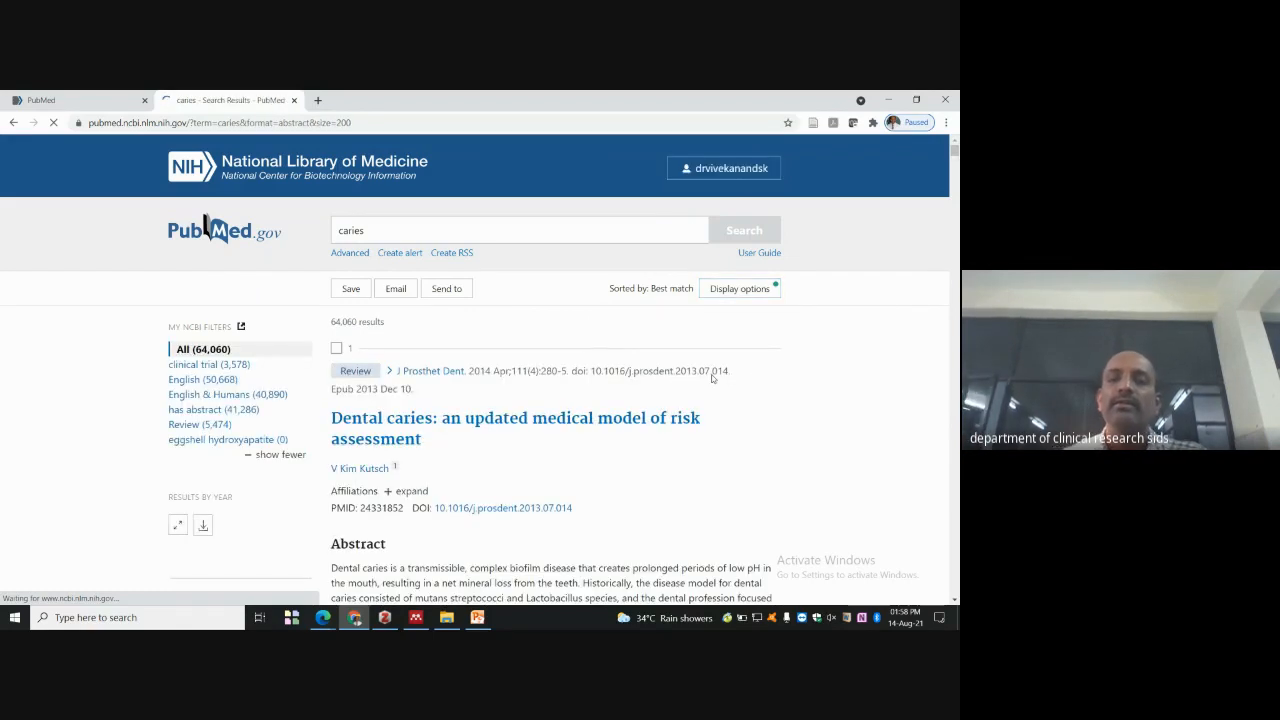
scroll(735, 395, down, 3)
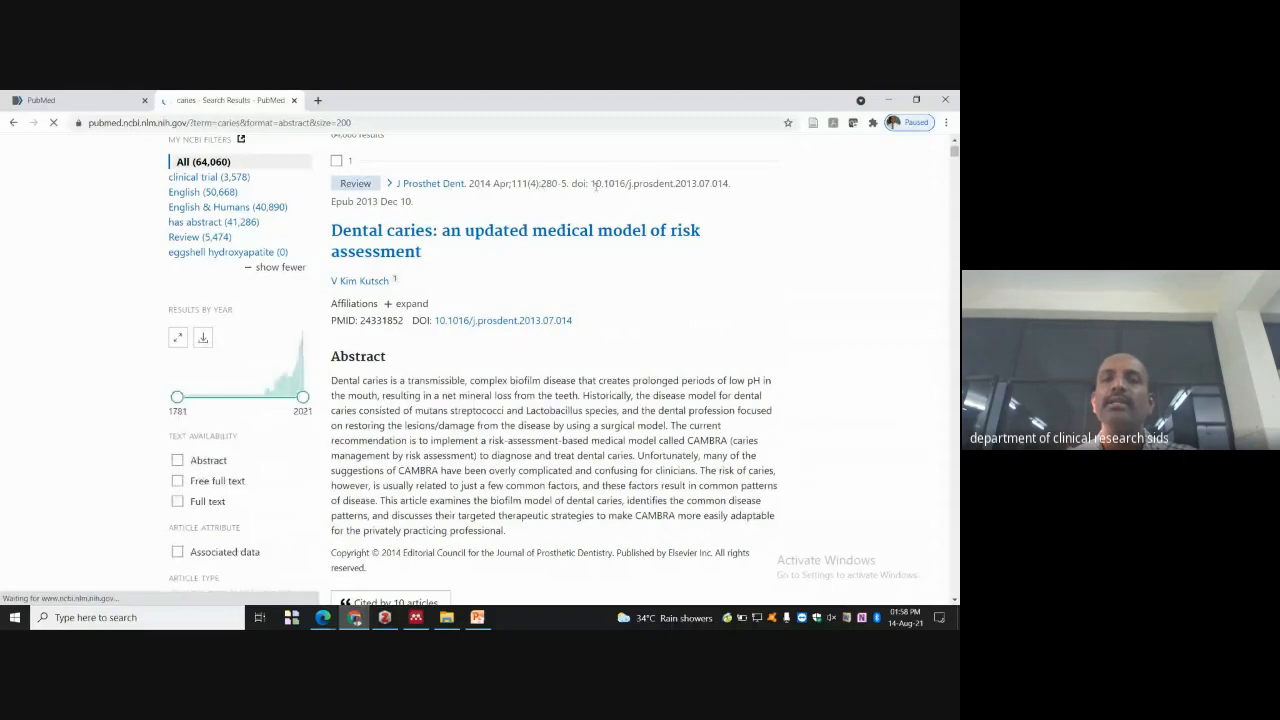
scroll(500, 212, up, 3)
scroll(470, 358, down, 6)
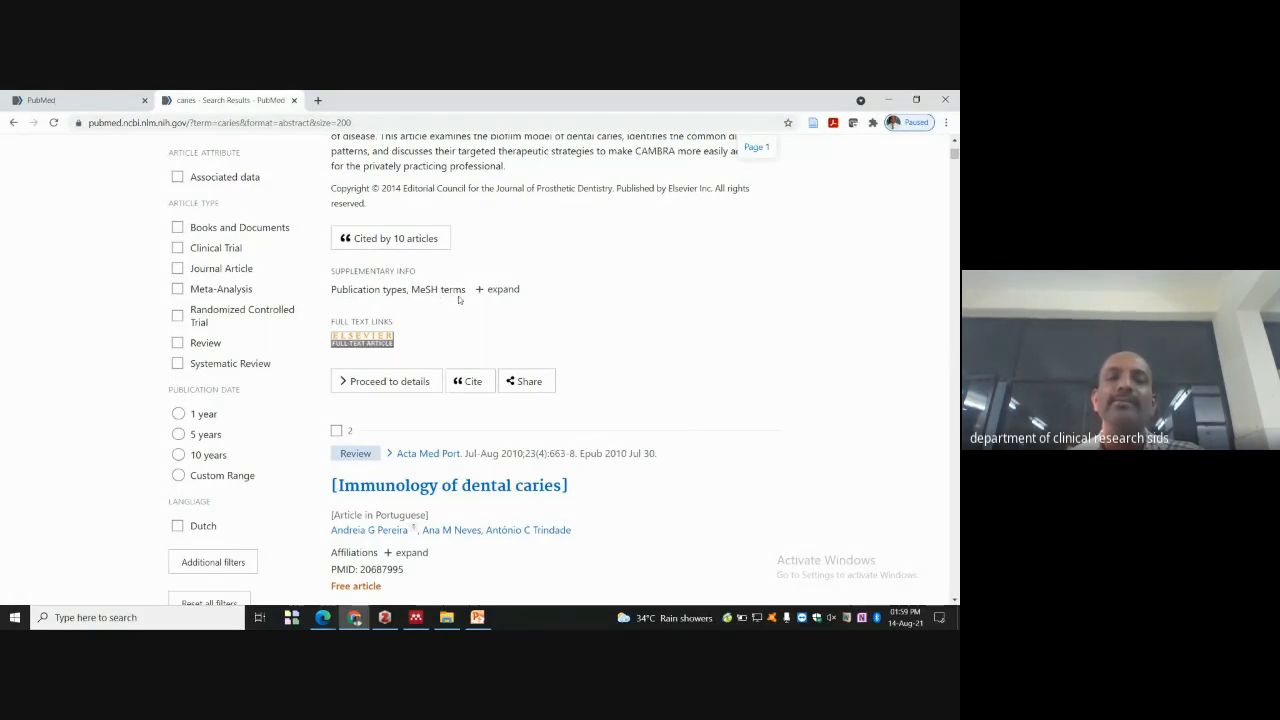
scroll(380, 322, down, 2)
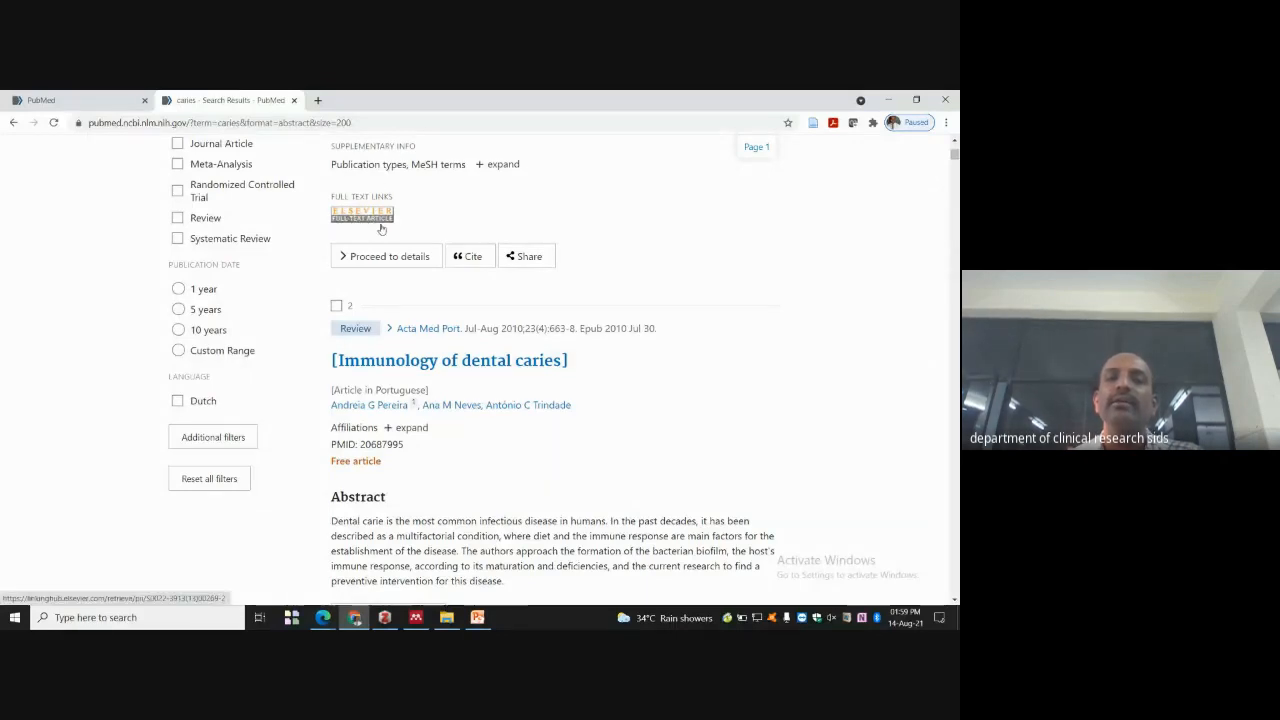
click(516, 259)
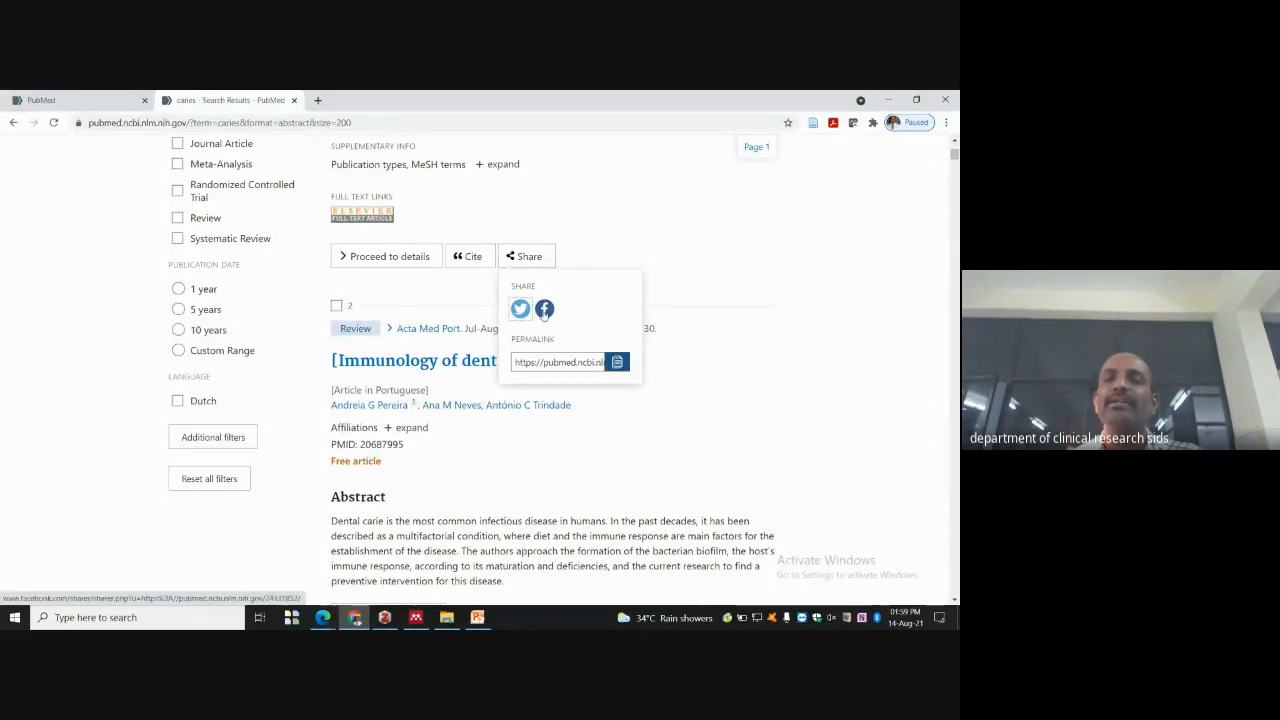
scroll(620, 300, up, 10)
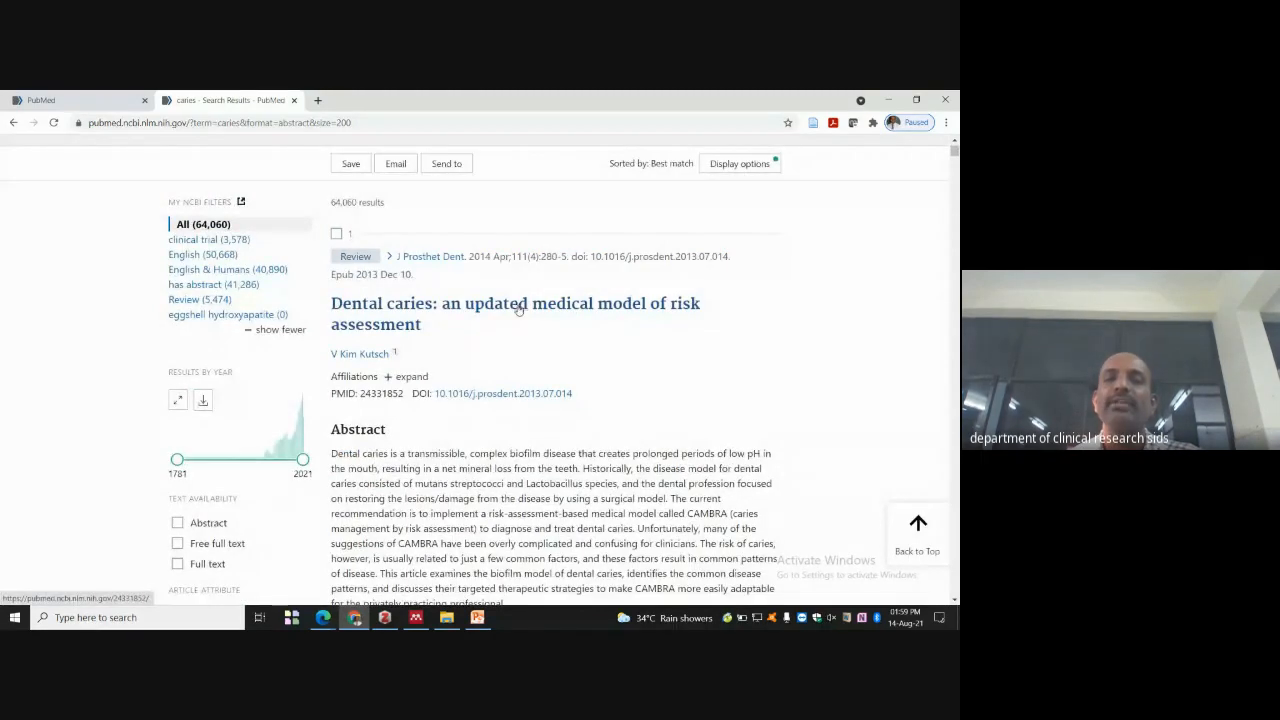
scroll(520, 305, up, 1)
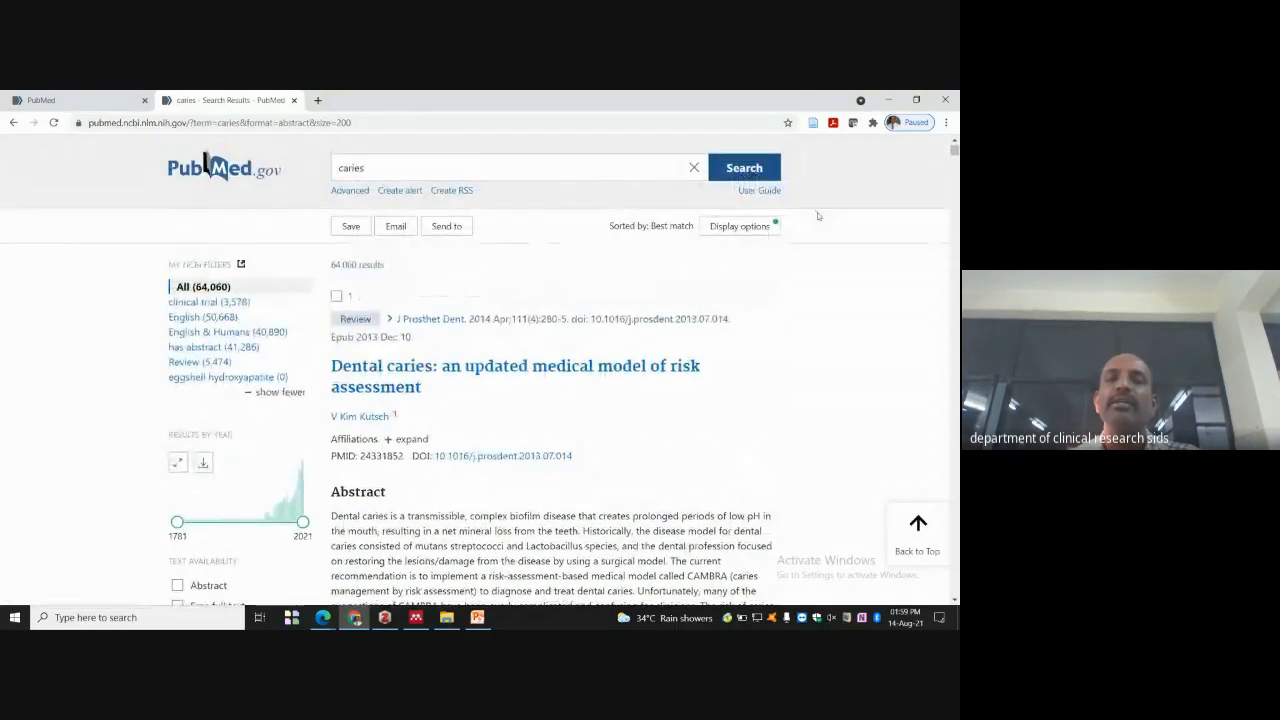
click(766, 227)
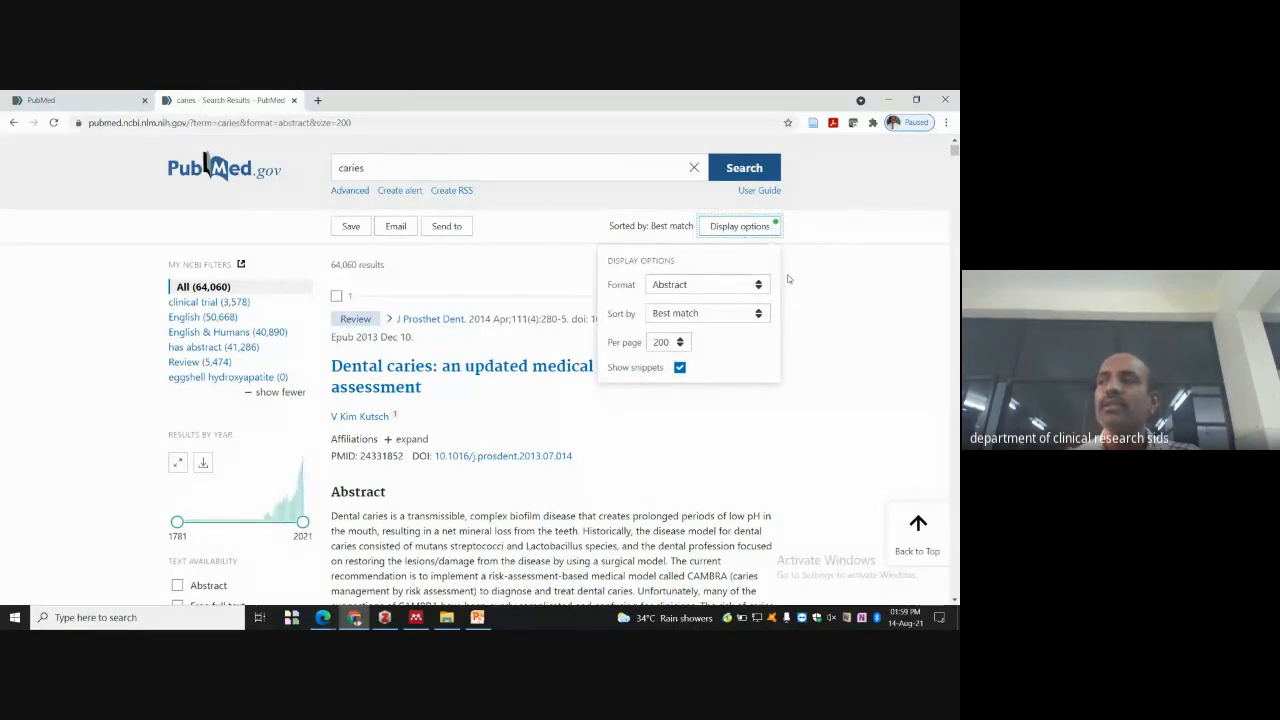
click(756, 287)
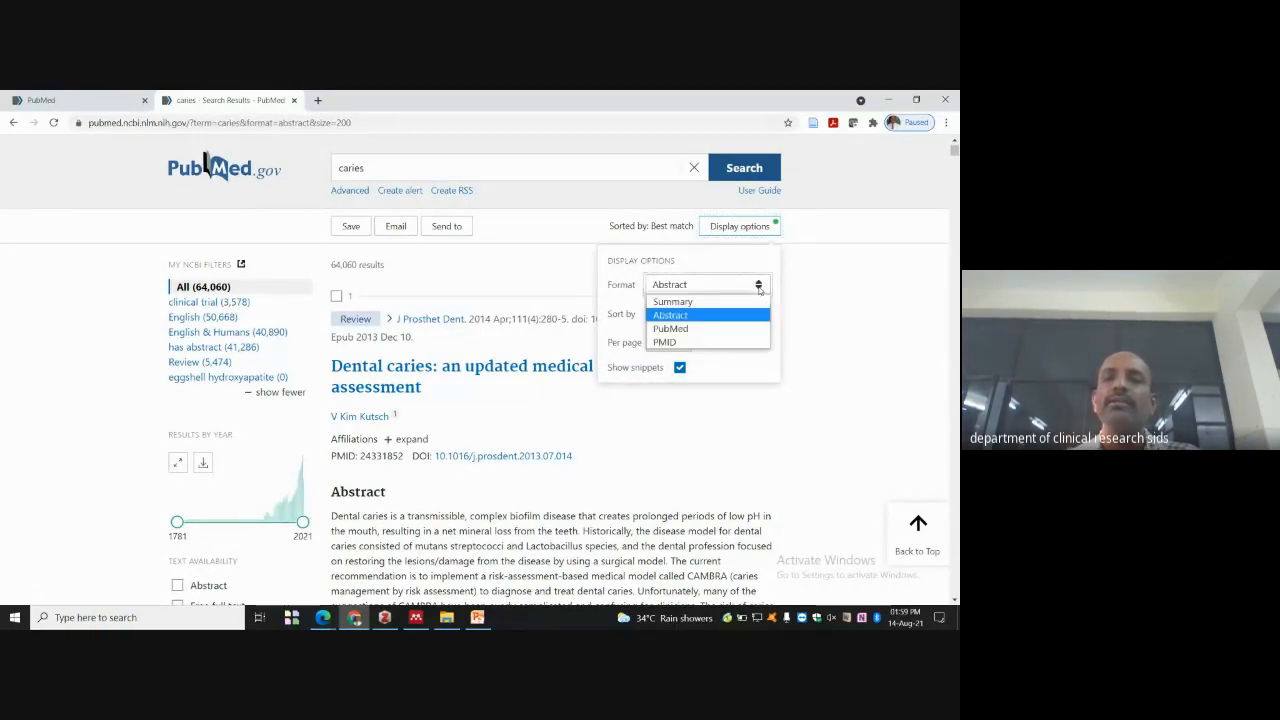
click(709, 329)
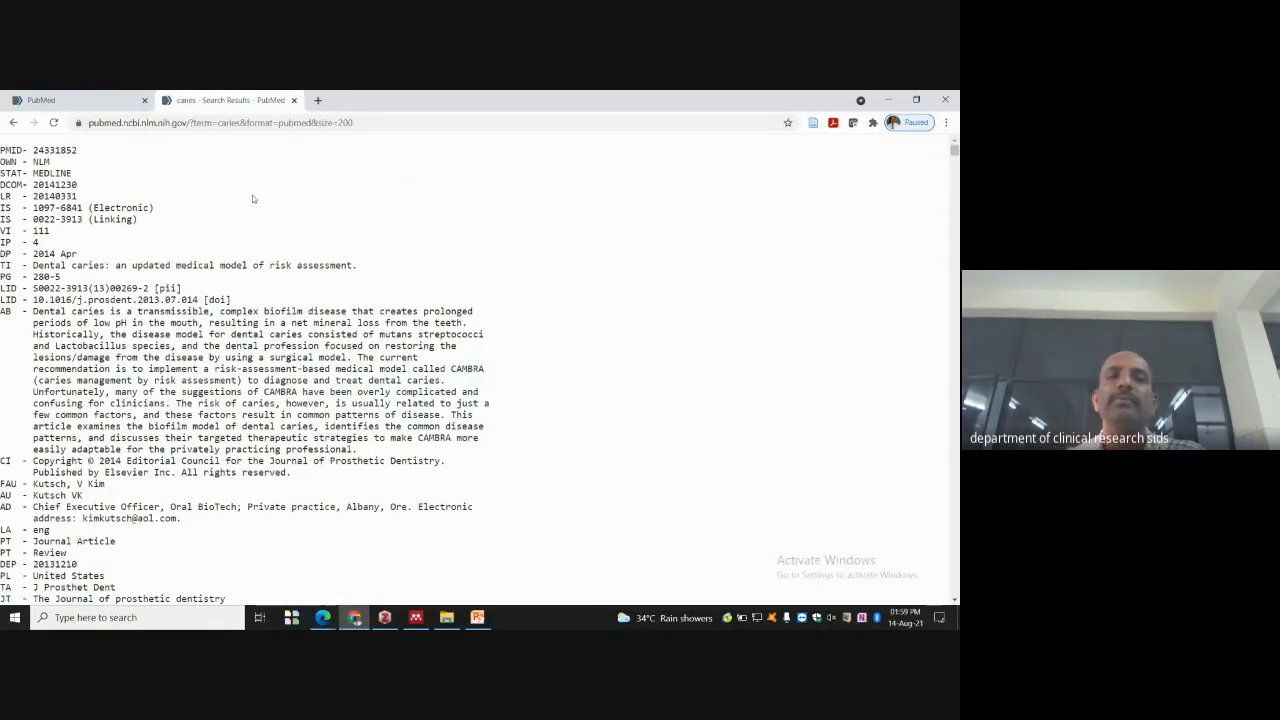
scroll(300, 228, down, 6)
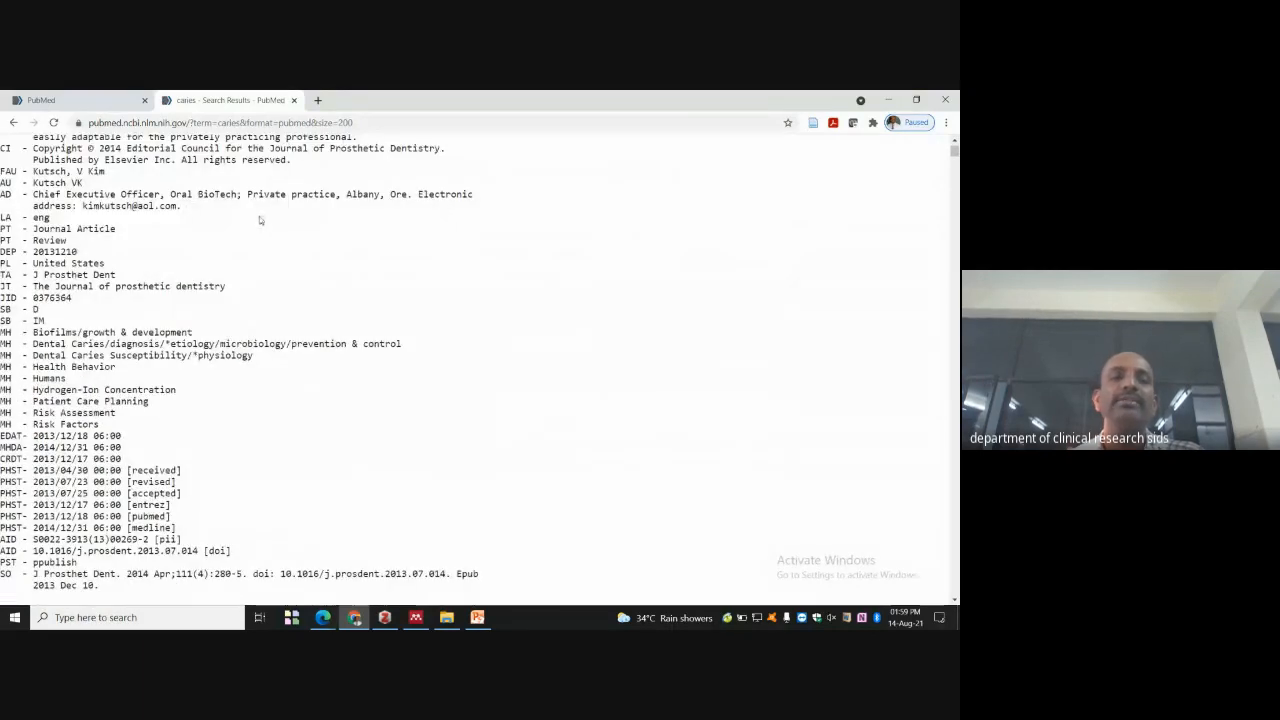
scroll(255, 229, up, 6)
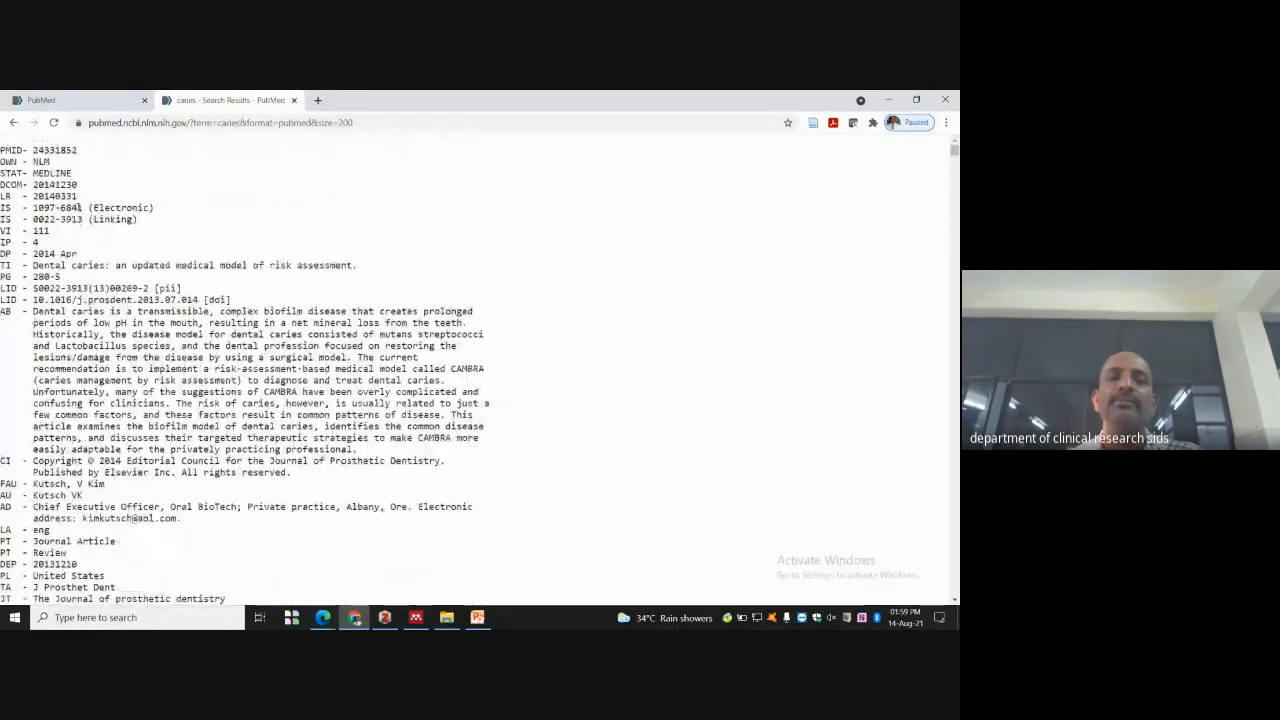
scroll(255, 229, down, 4)
scroll(123, 261, down, 6)
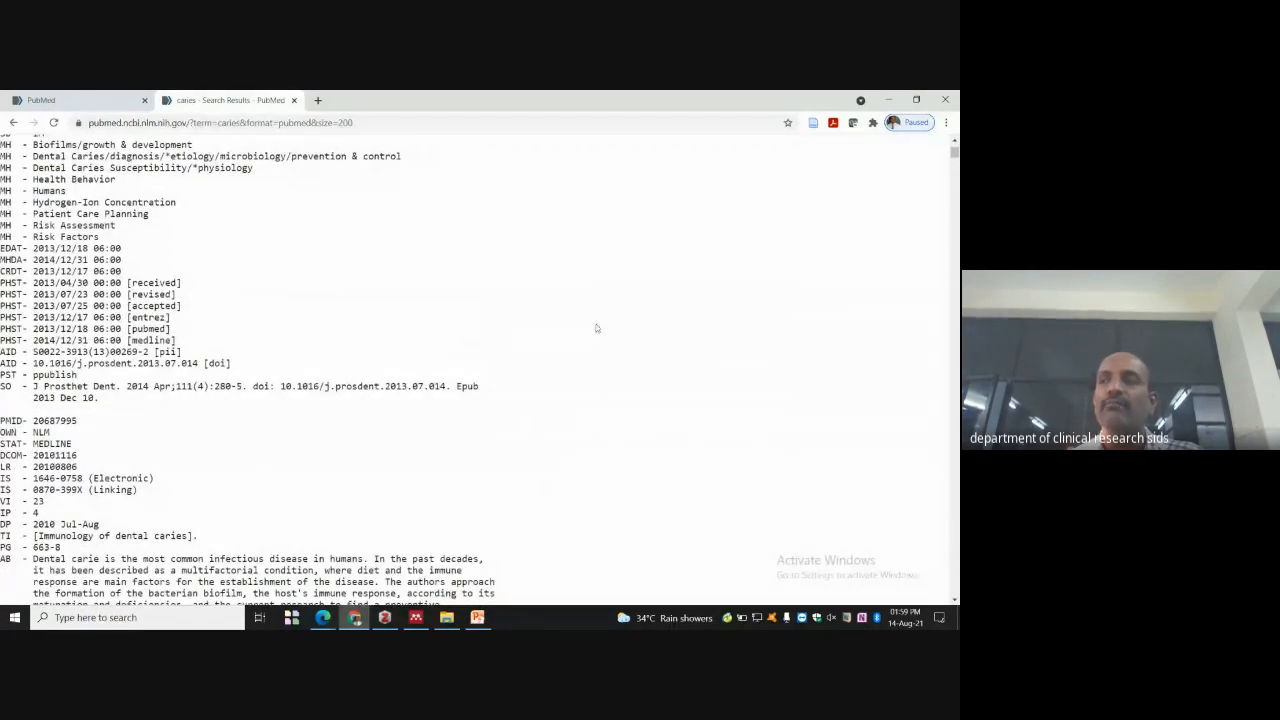
drag(689, 513, 392, 405)
click(378, 342)
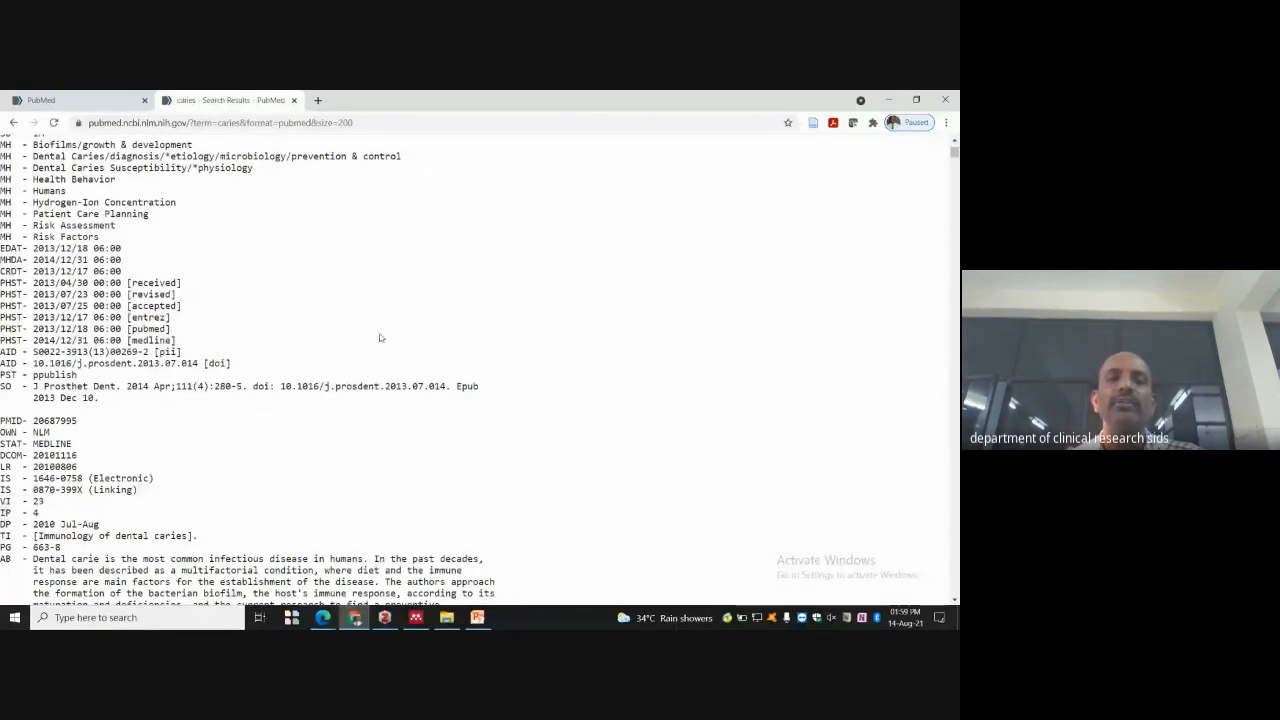
click(945, 122)
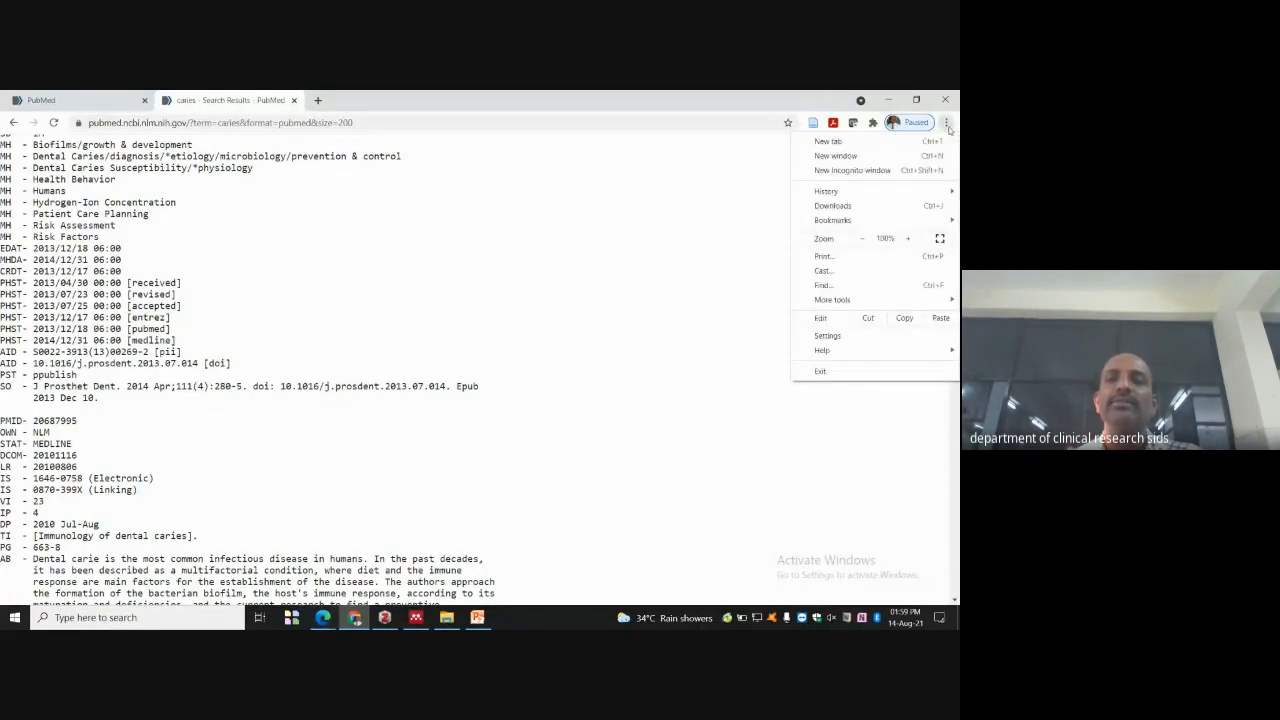
click(862, 238)
click(862, 238)
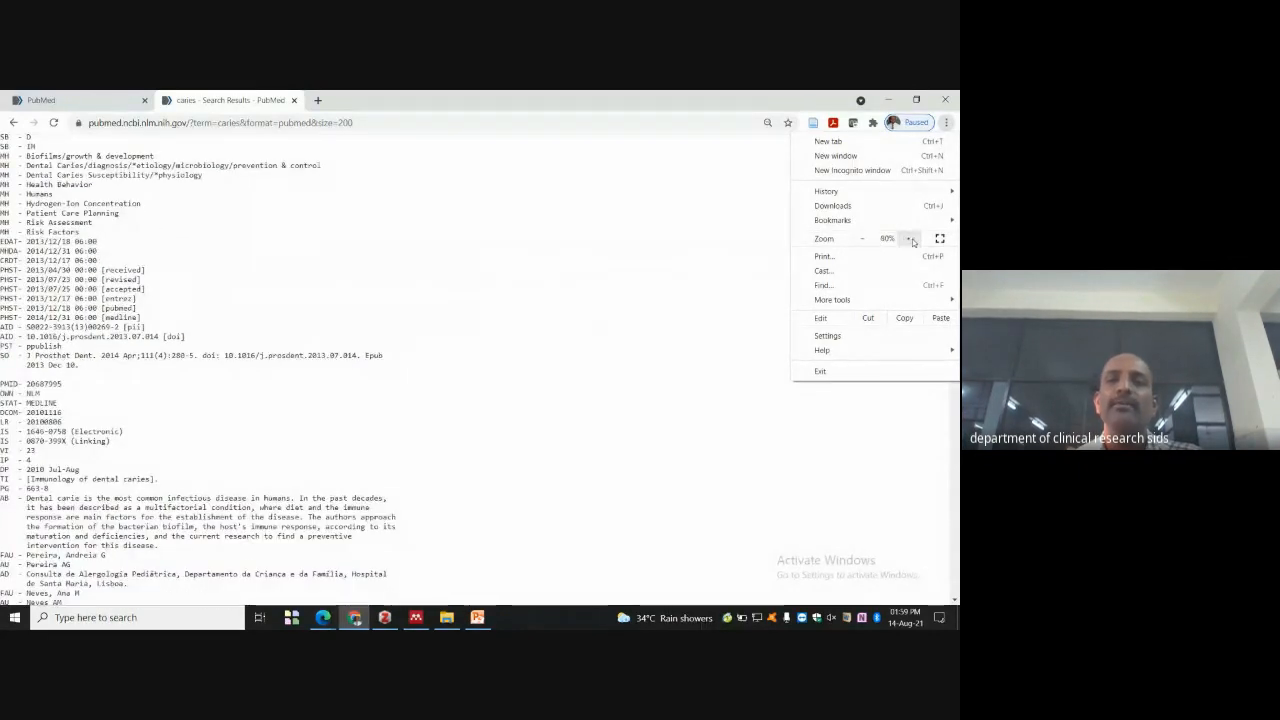
click(905, 238)
click(905, 238)
click(465, 270)
scroll(114, 185, up, 10)
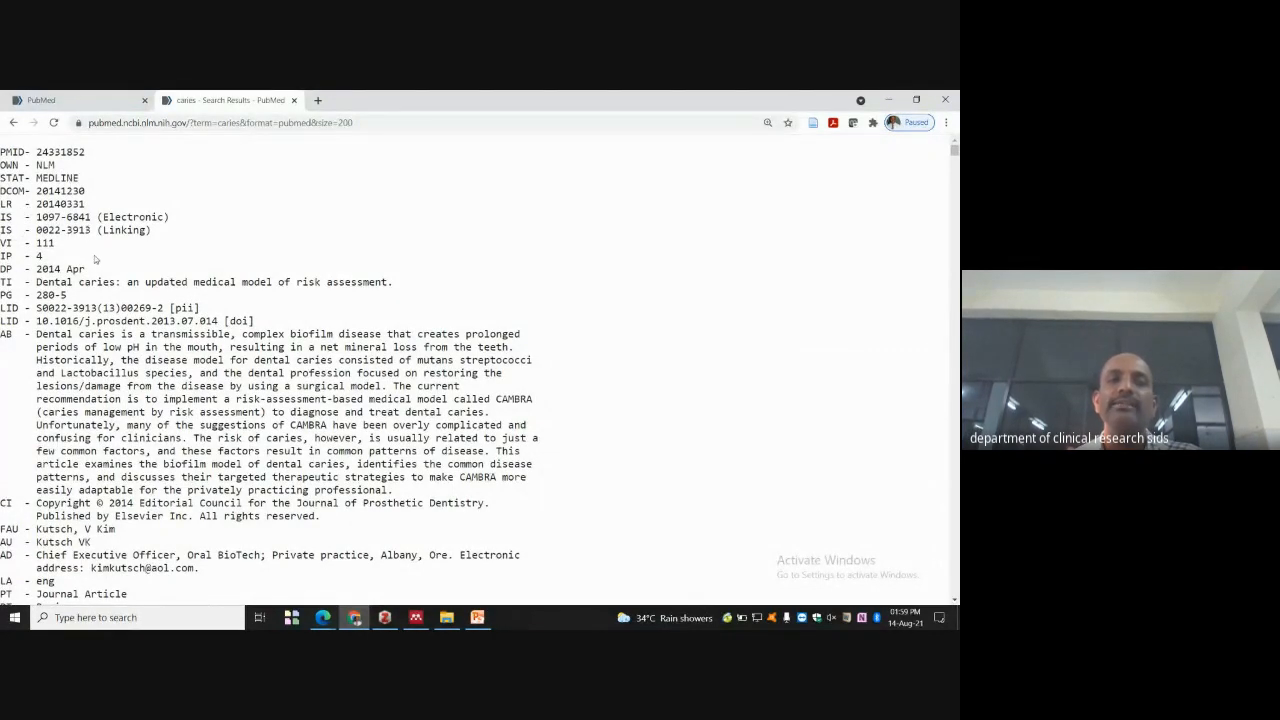
scroll(95, 259, down, 2)
scroll(52, 188, up, 1)
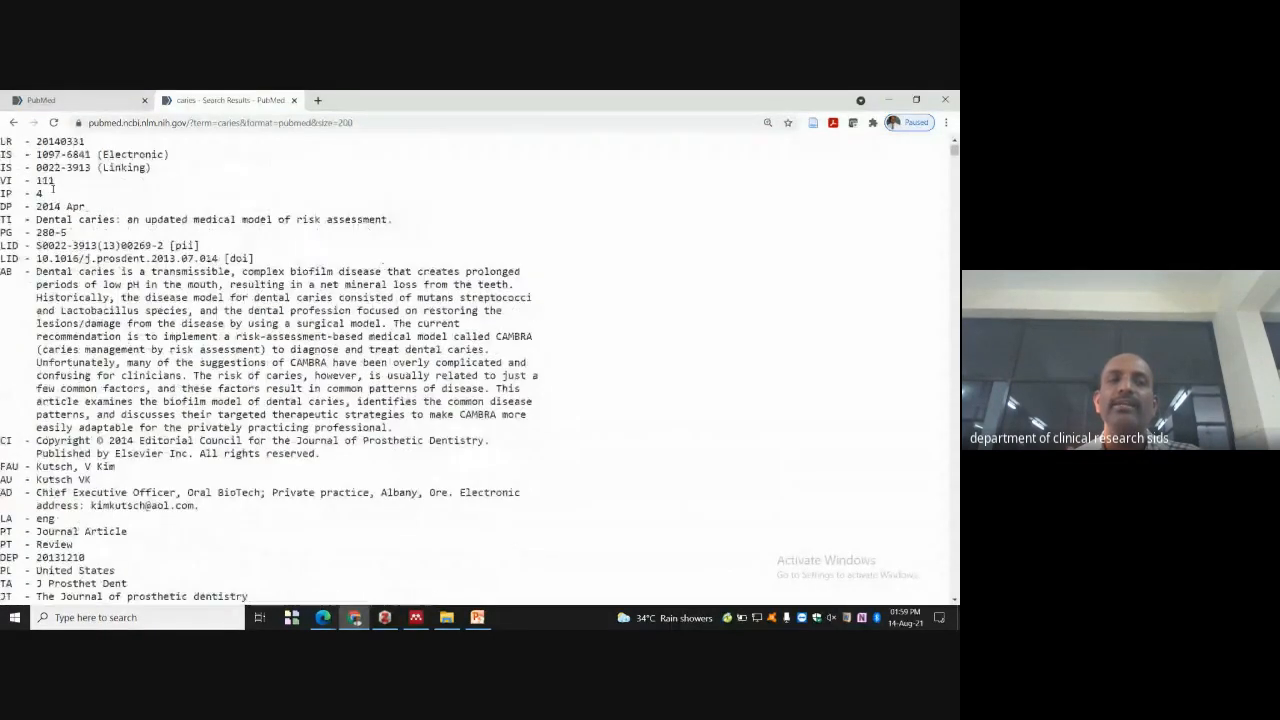
scroll(72, 219, down, 1)
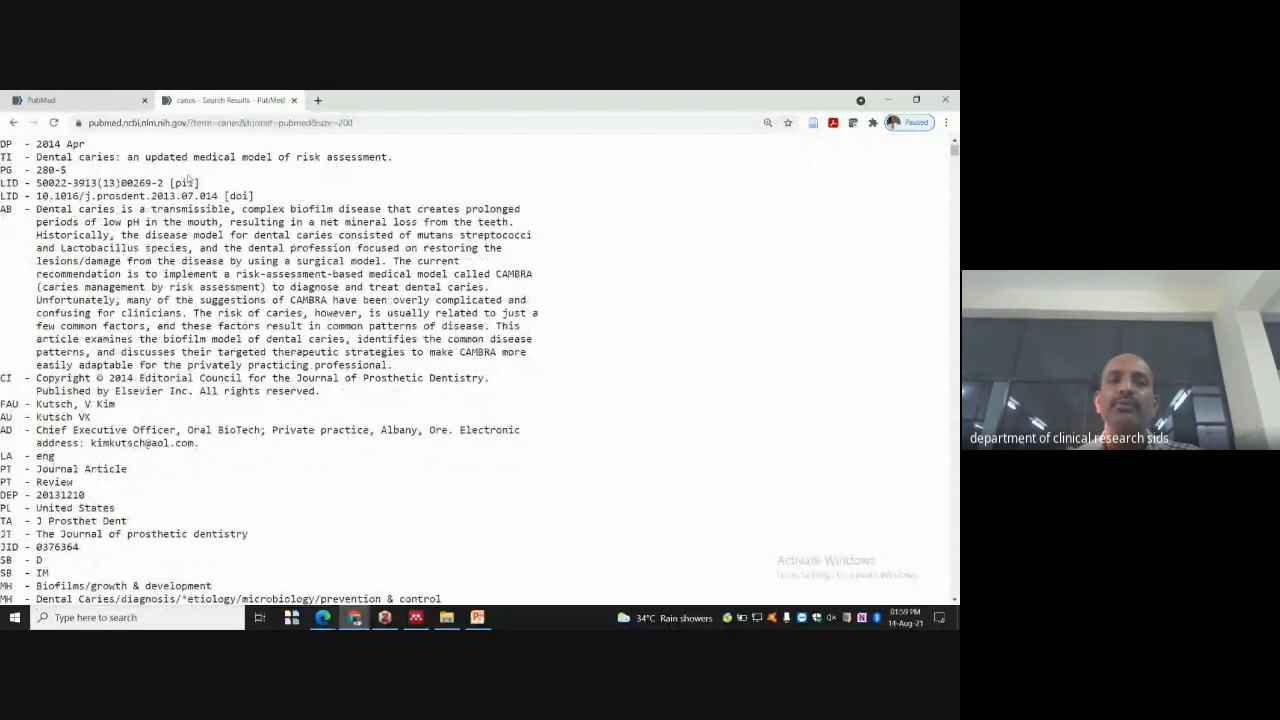
scroll(185, 187, down, 4)
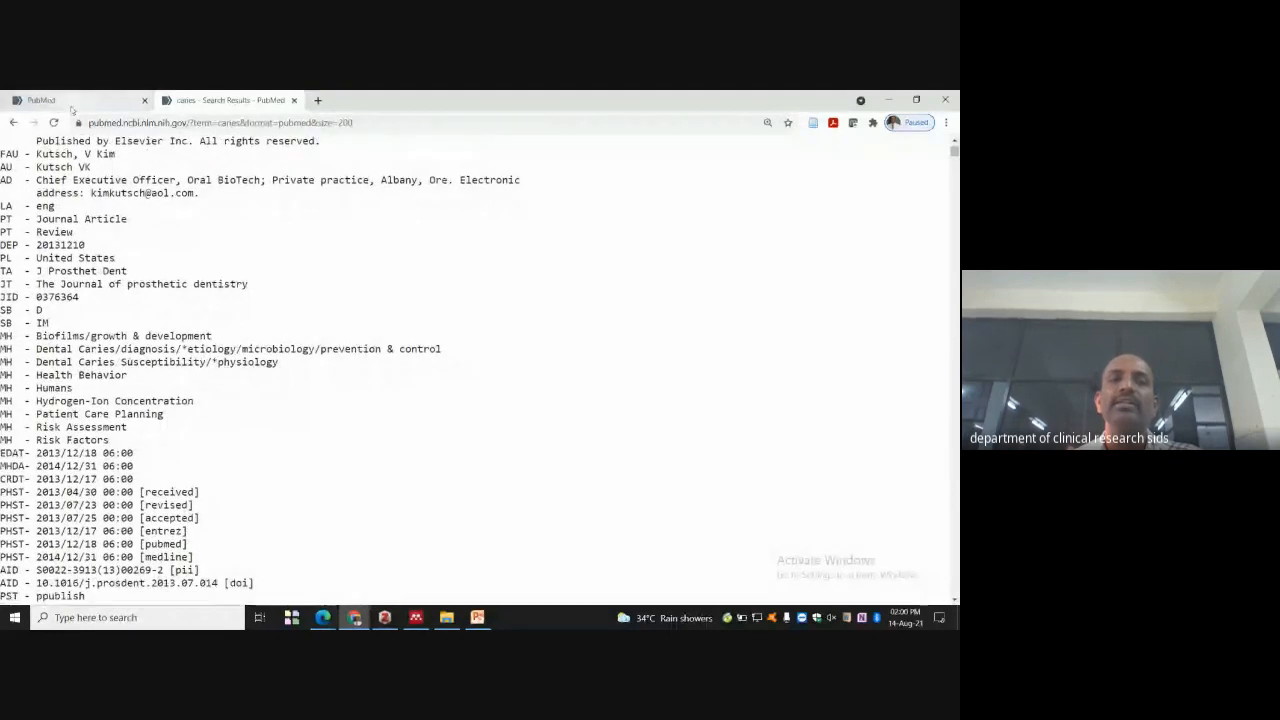
click(13, 123)
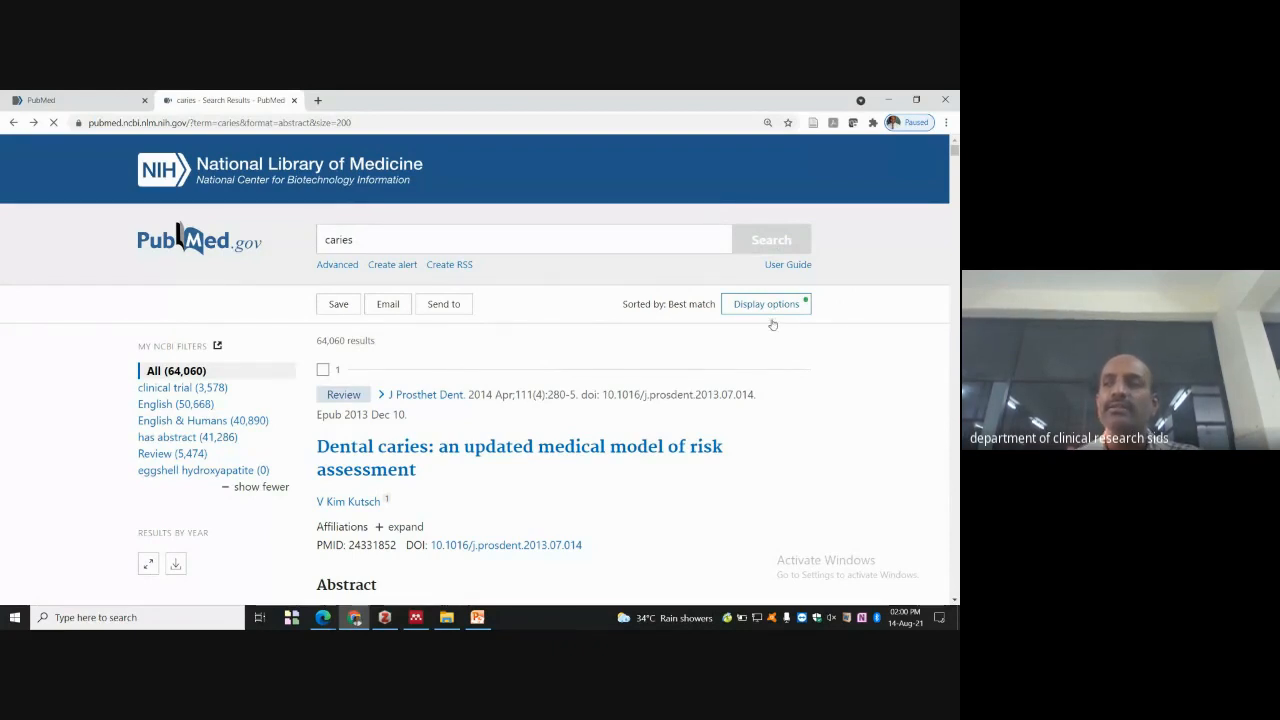
- Try the PMID format, go back, then set the results format to Summary
click(770, 304)
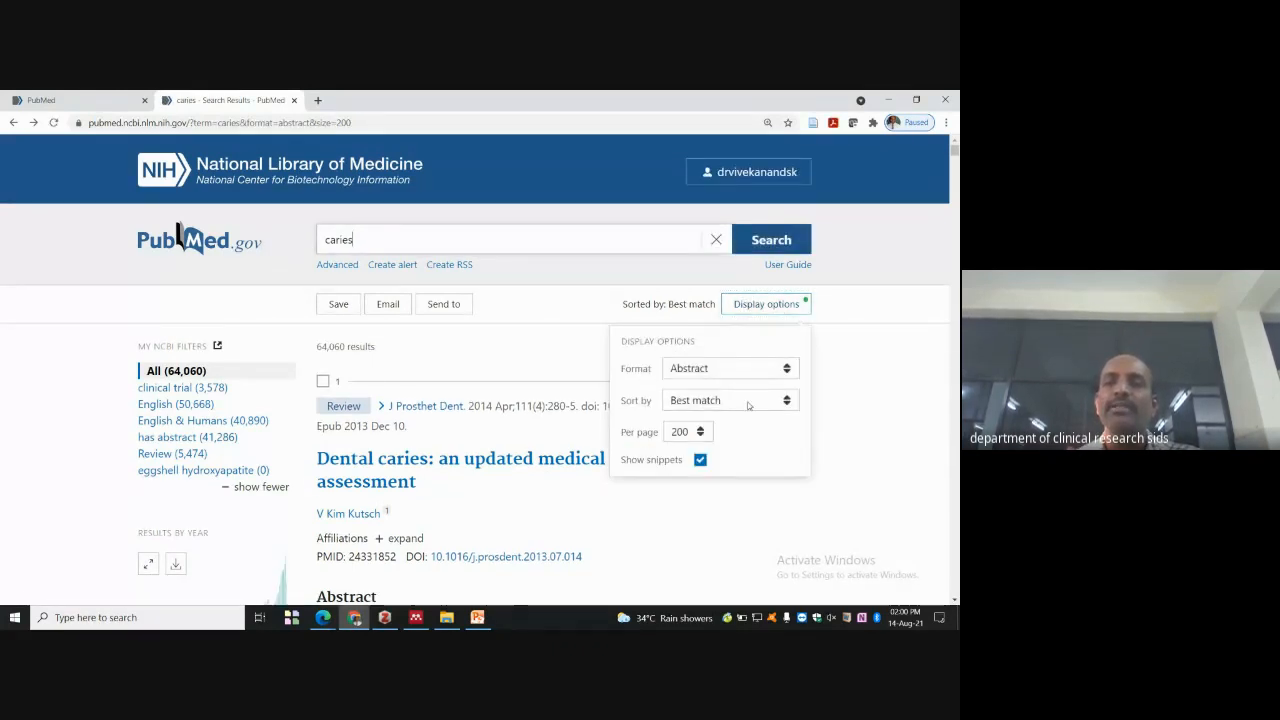
click(787, 373)
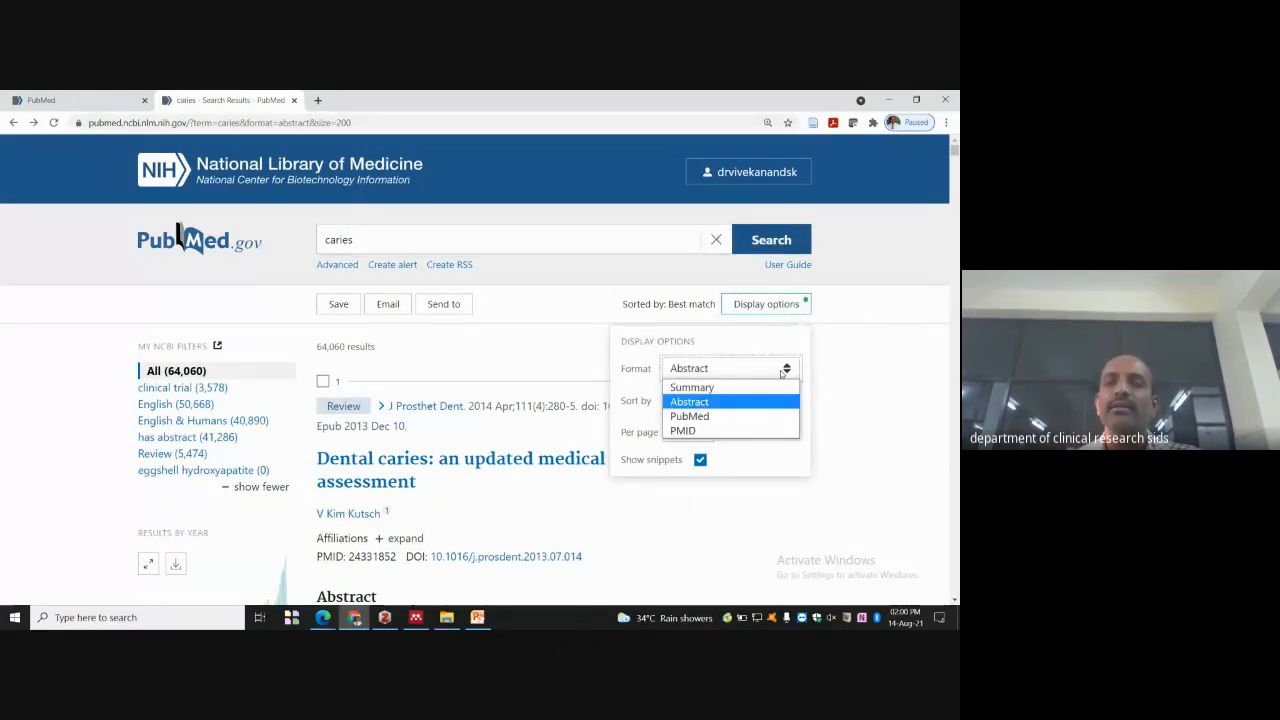
click(701, 434)
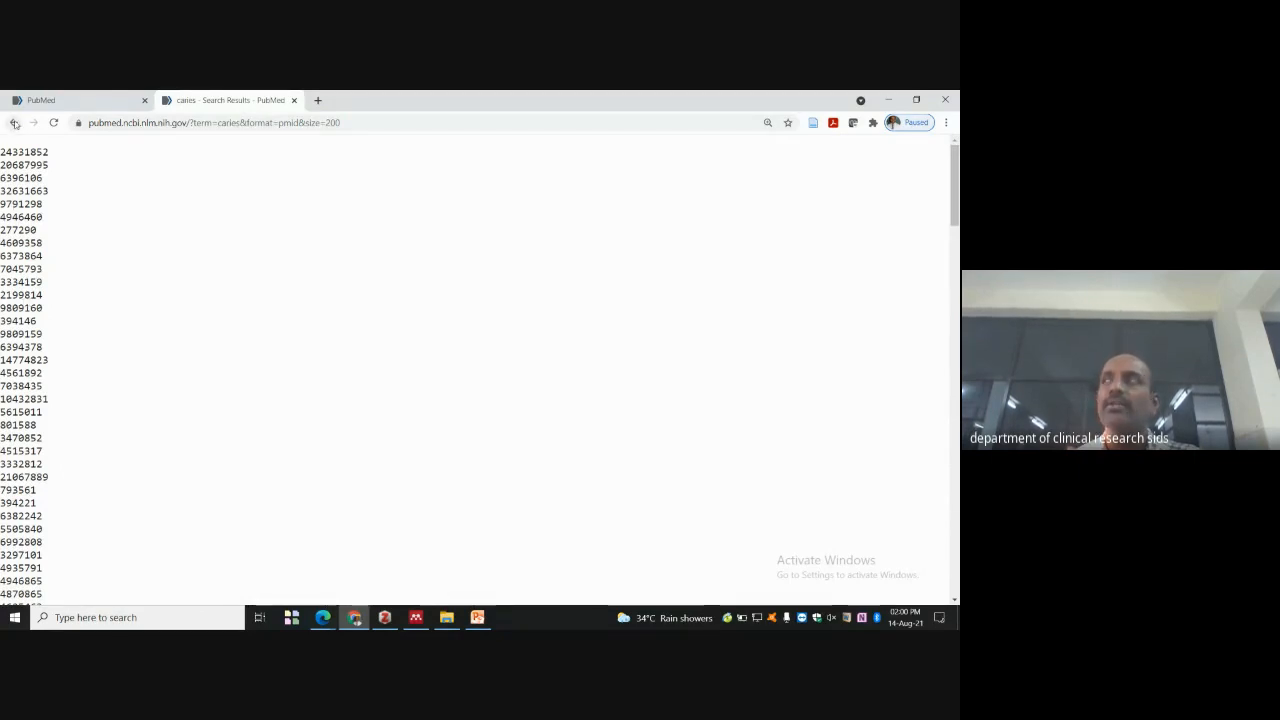
click(14, 123)
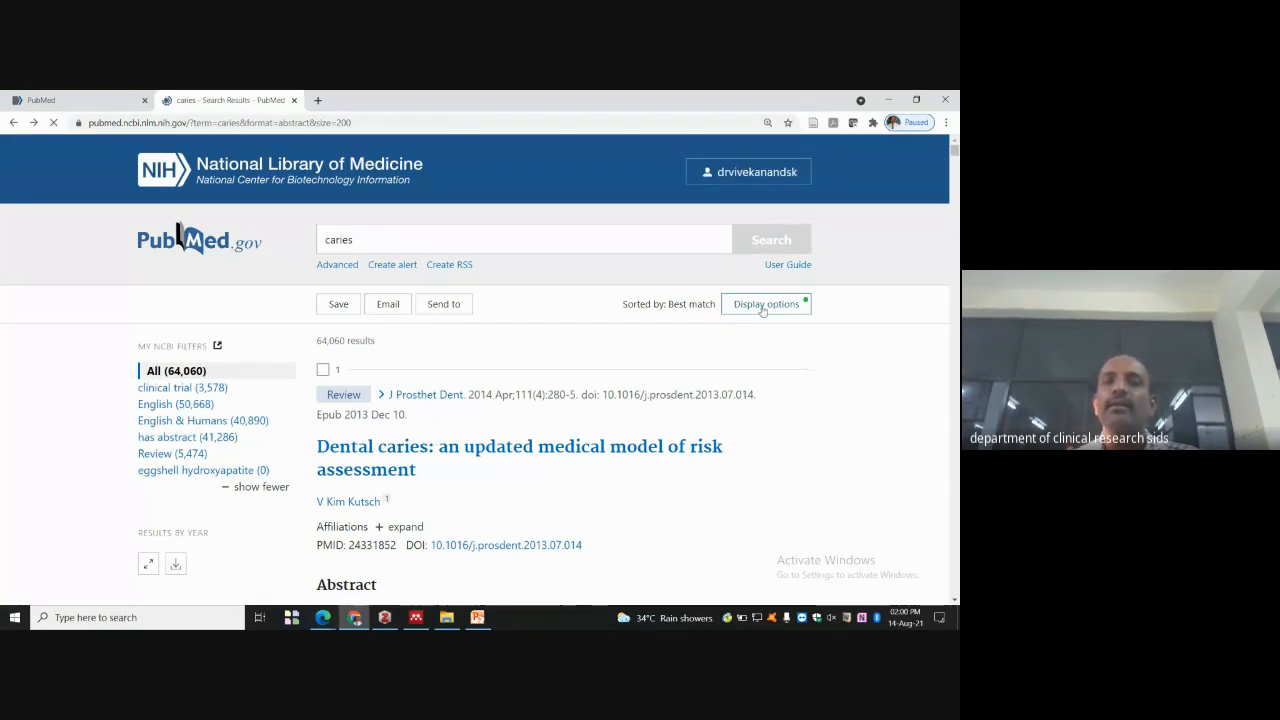
click(763, 302)
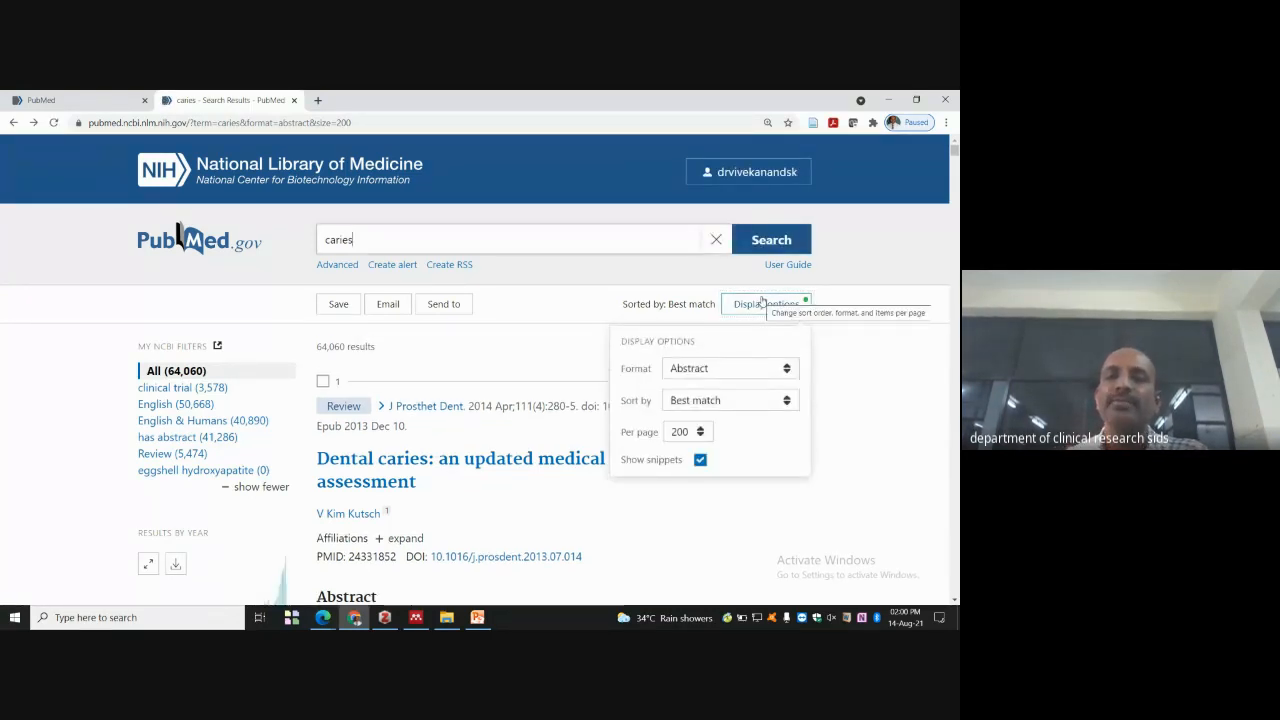
click(738, 369)
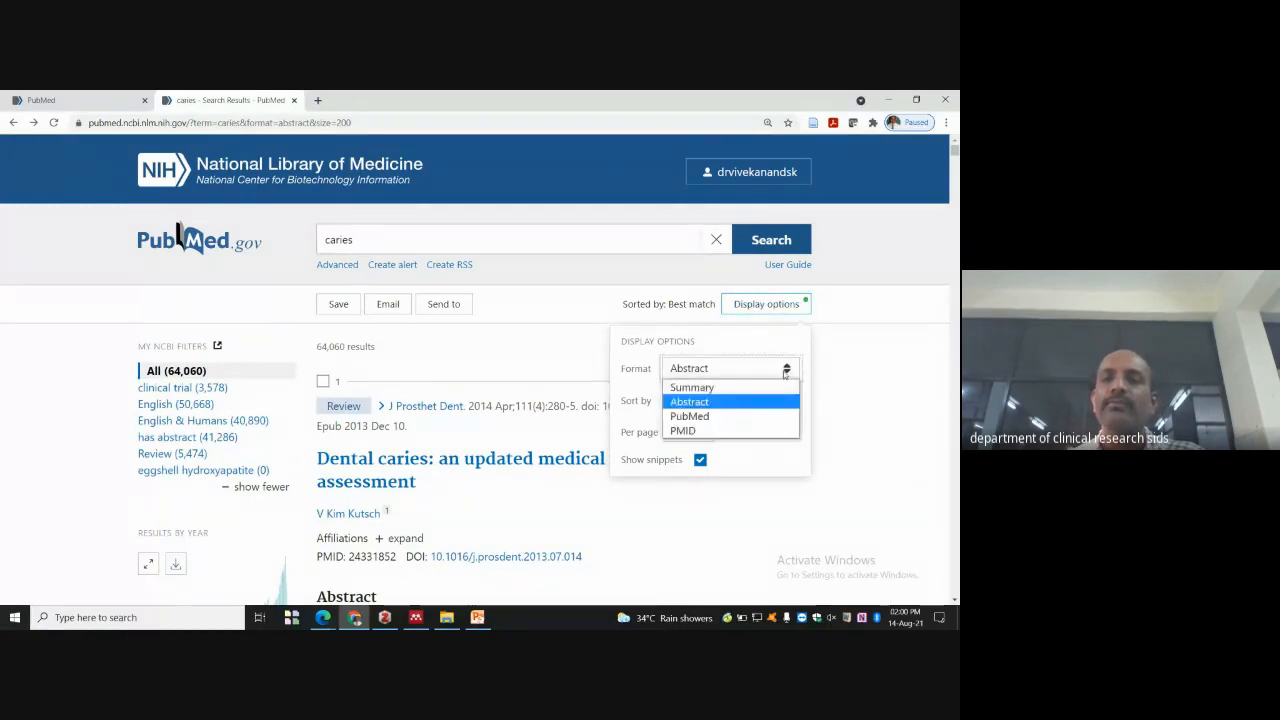
click(736, 390)
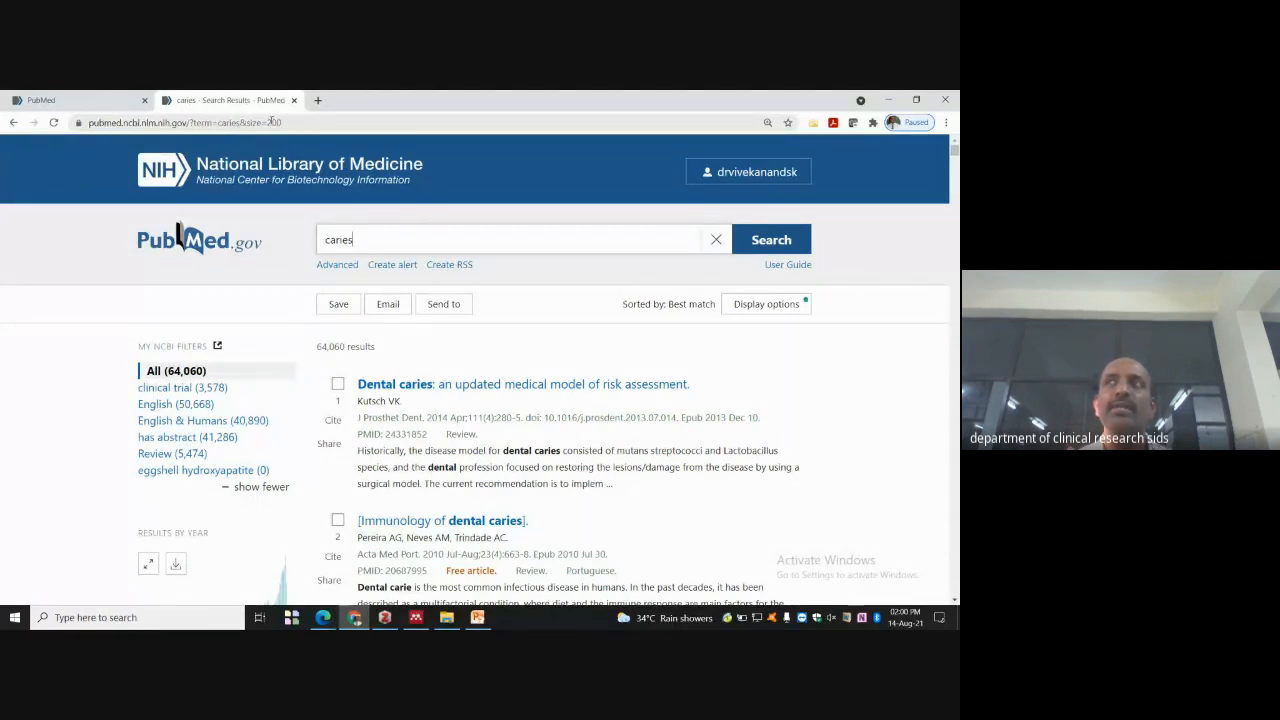
- Sort the caries results by Most recent in Display options
click(795, 303)
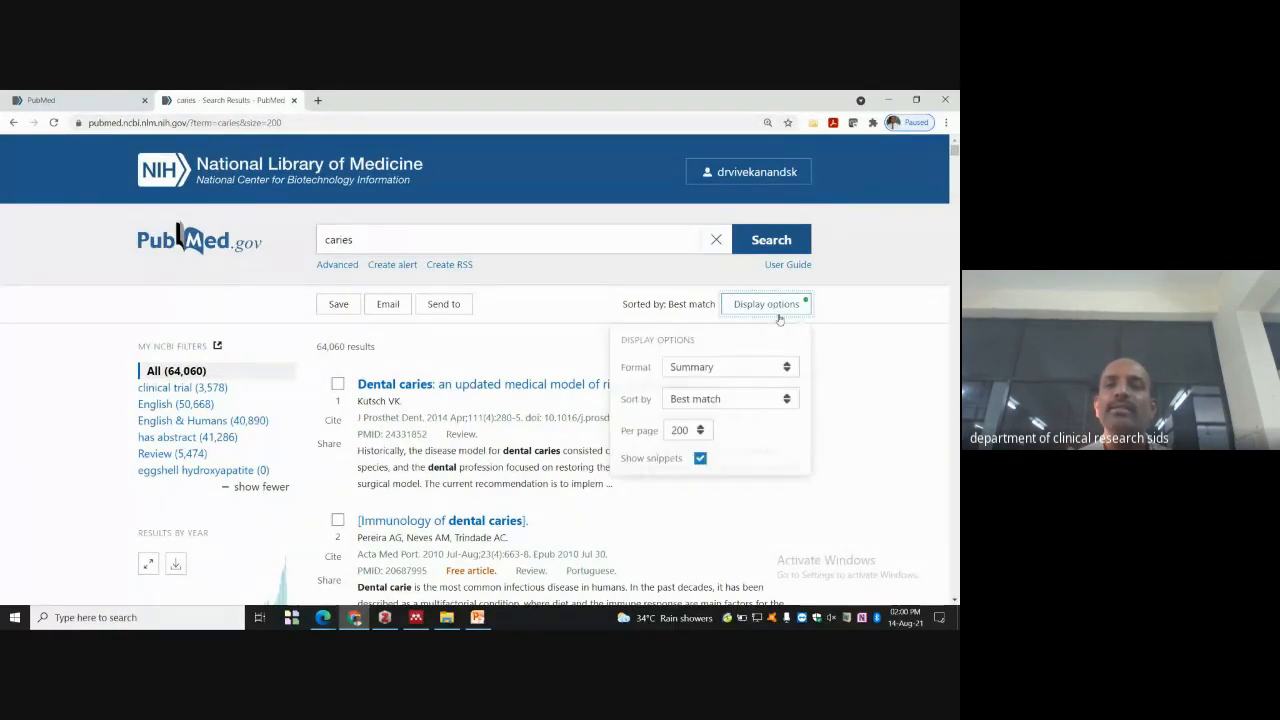
click(789, 403)
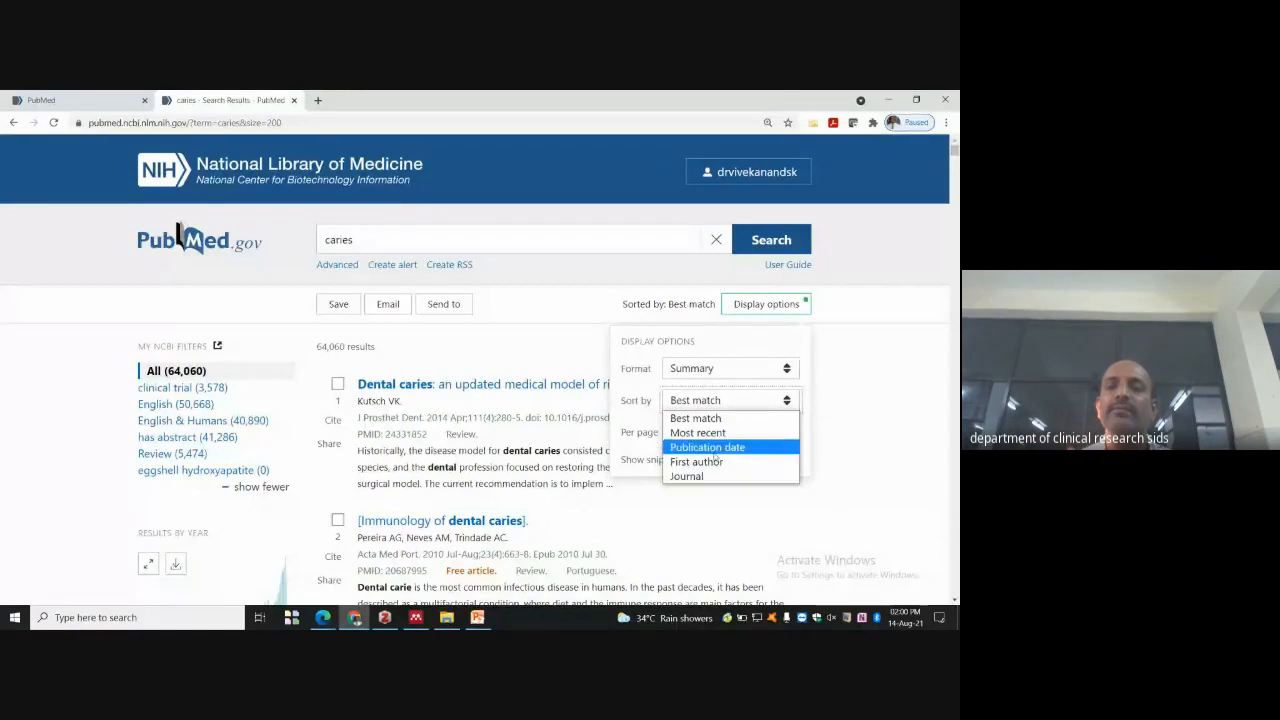
click(719, 433)
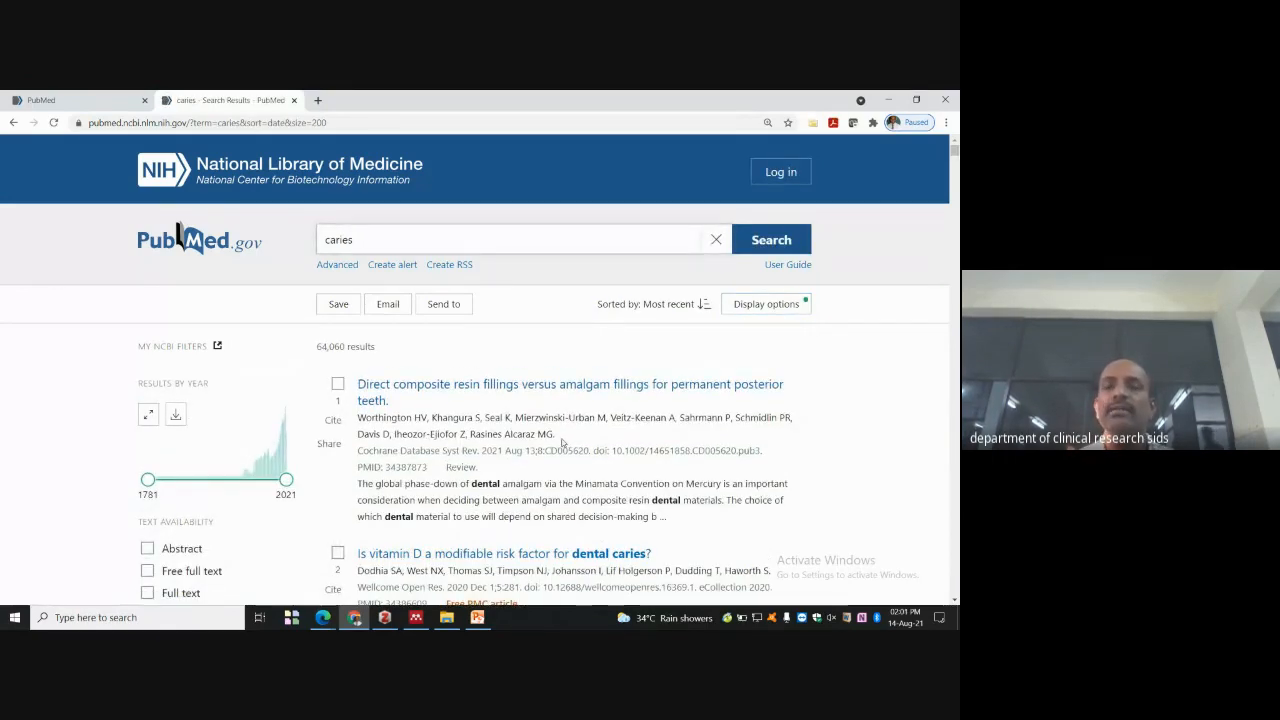
scroll(562, 443, down, 1)
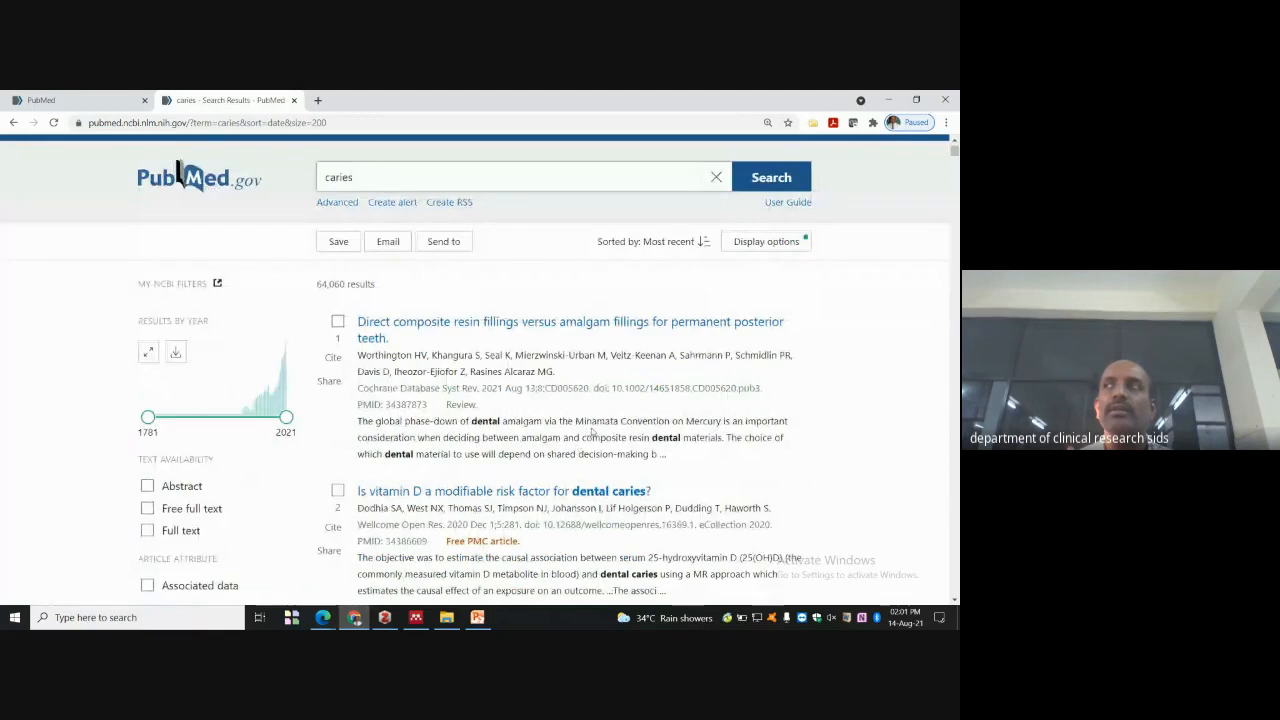
scroll(595, 424, down, 1)
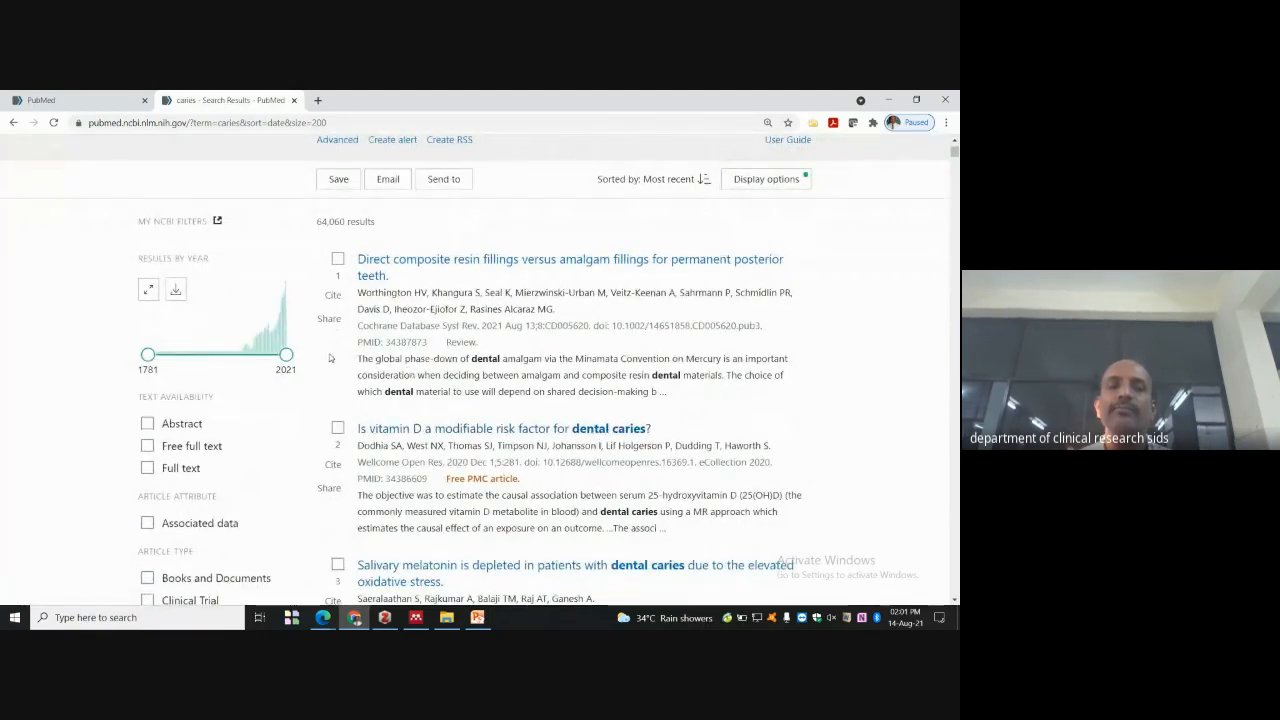
- Drag the year slider to cover 2016–2021, leaving 12,388 caries results
drag(148, 355, 281, 358)
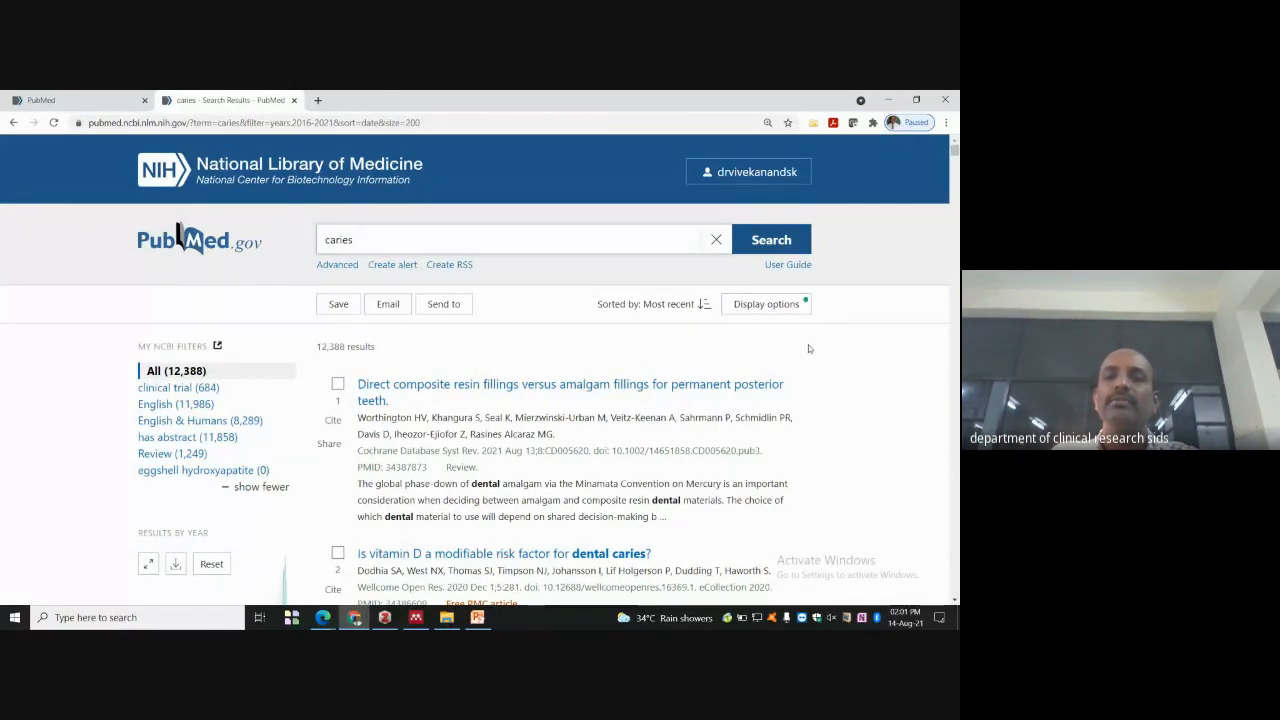
- Reverse the sort to oldest first and bring up the Save citations to file form
scroll(848, 353, down, 3)
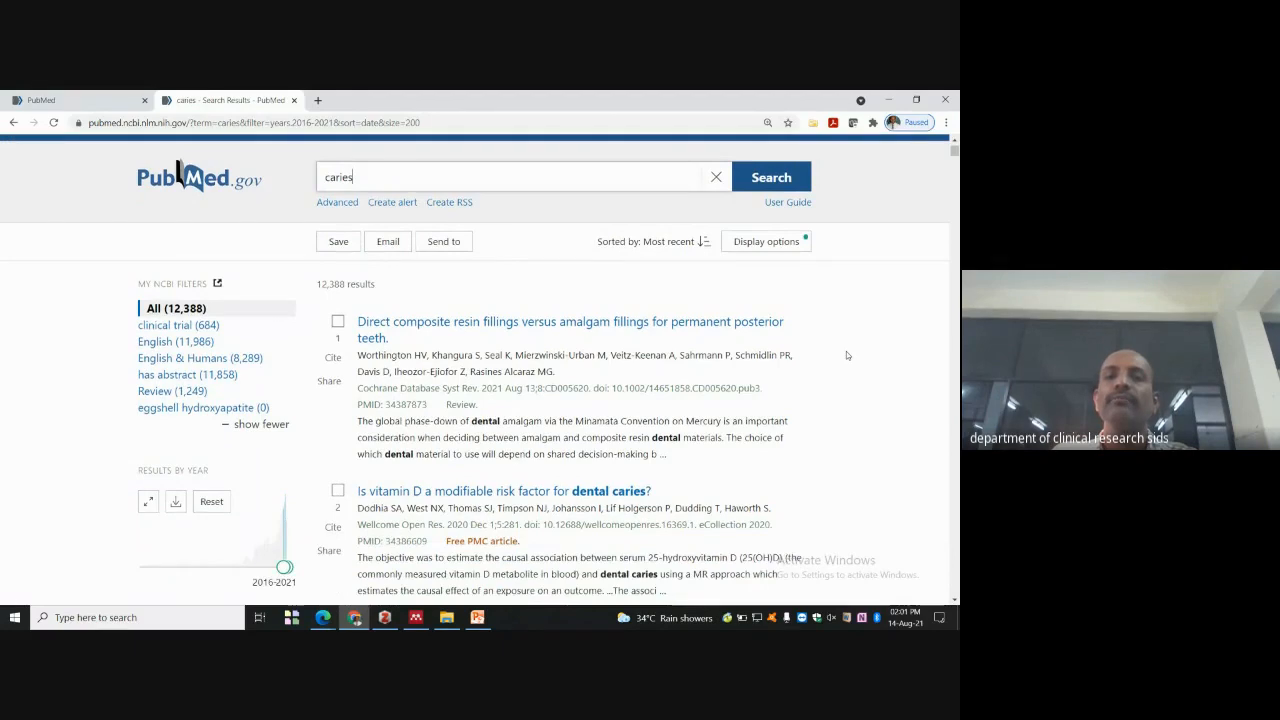
scroll(850, 354, up, 3)
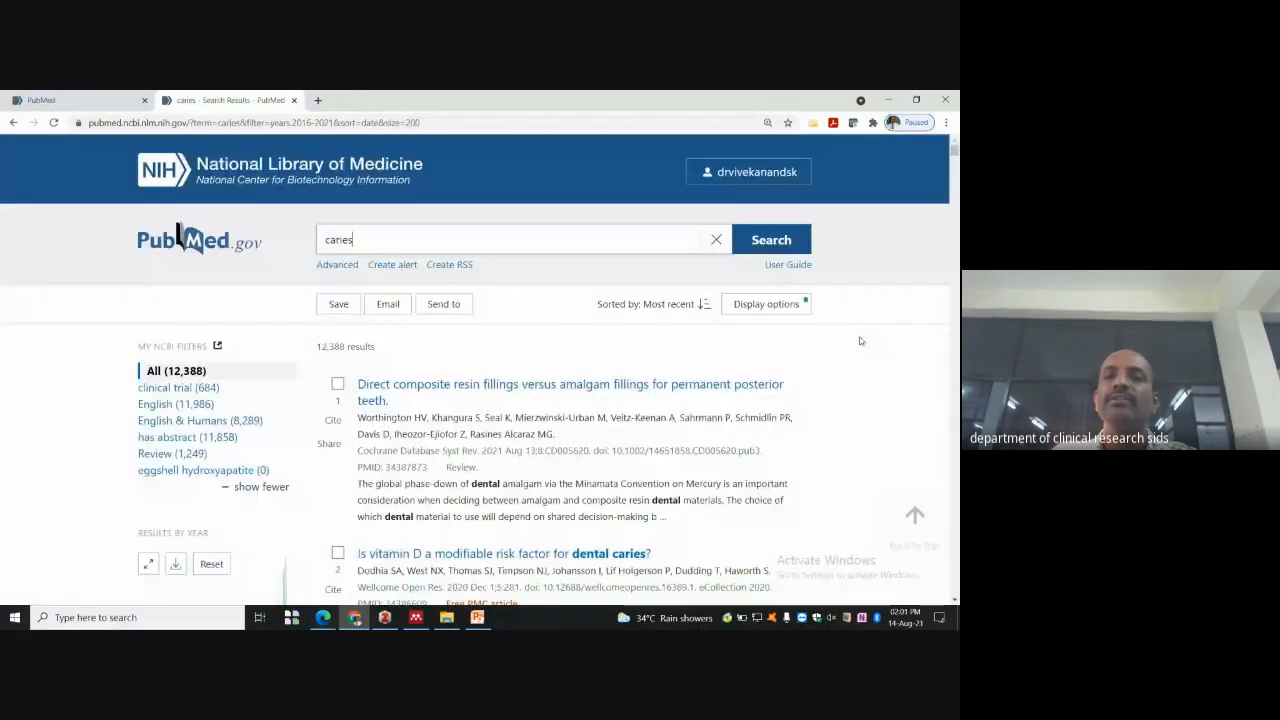
click(795, 305)
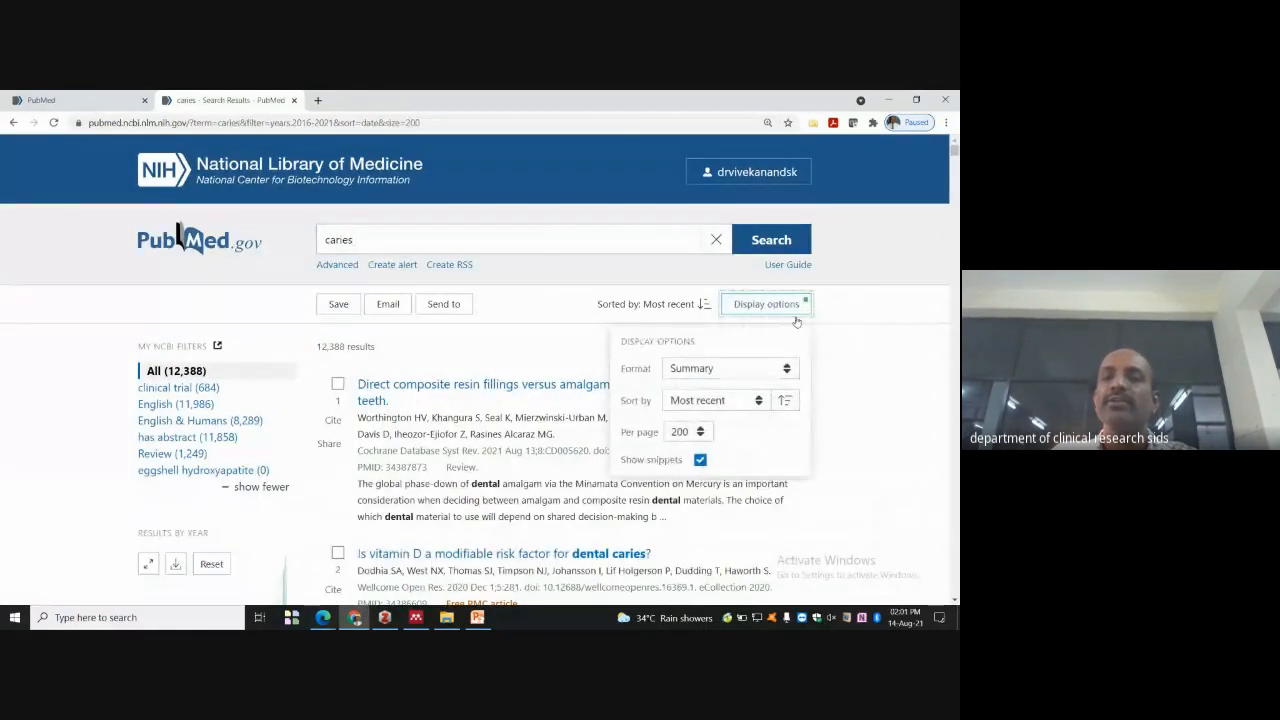
click(759, 402)
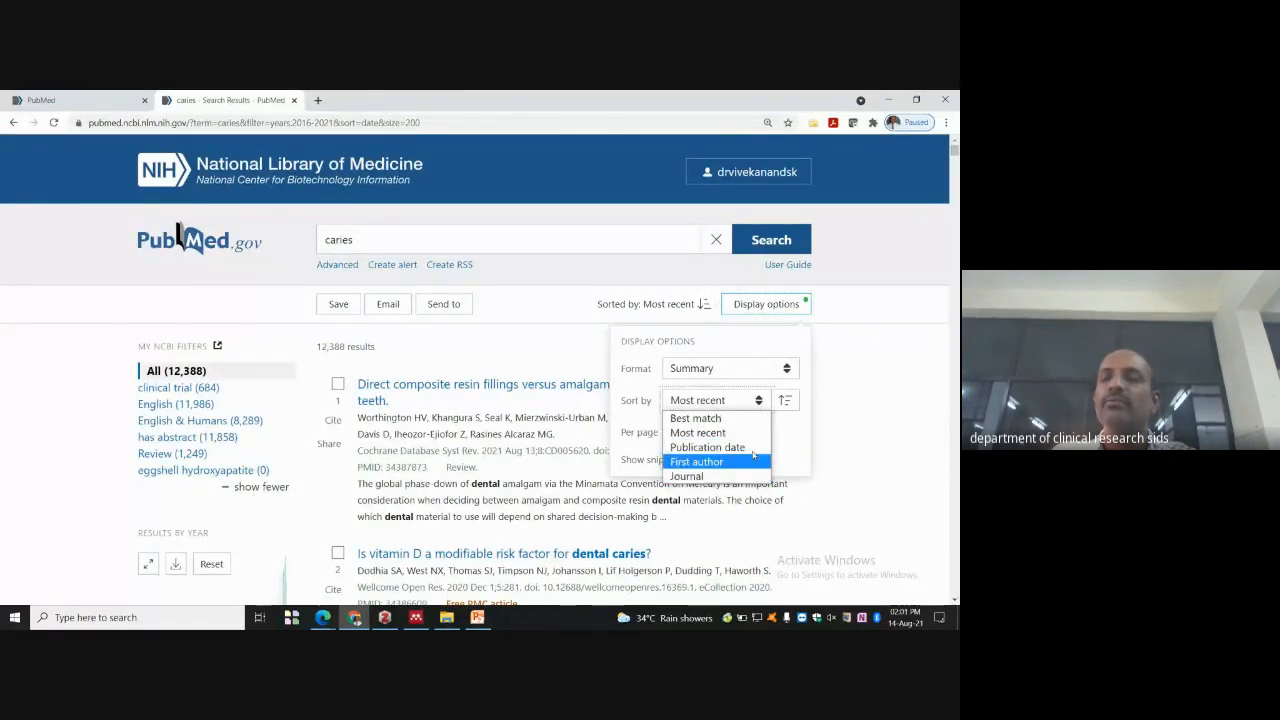
click(788, 402)
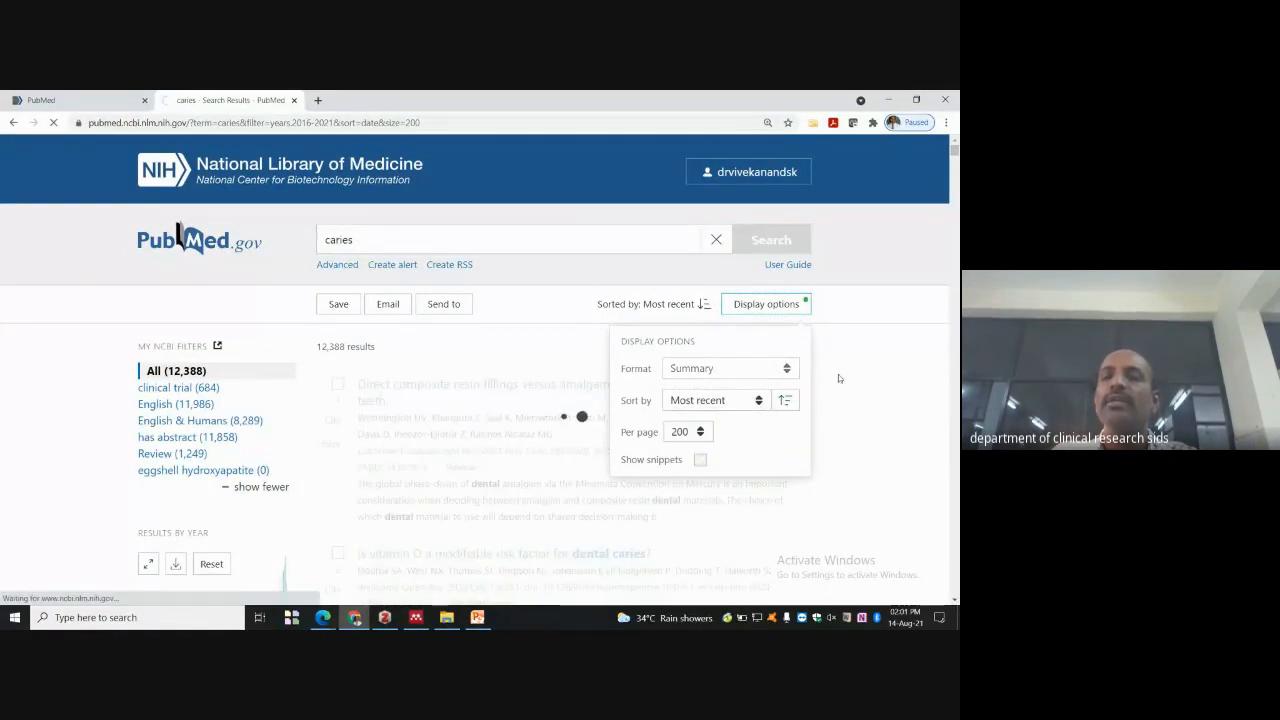
click(783, 402)
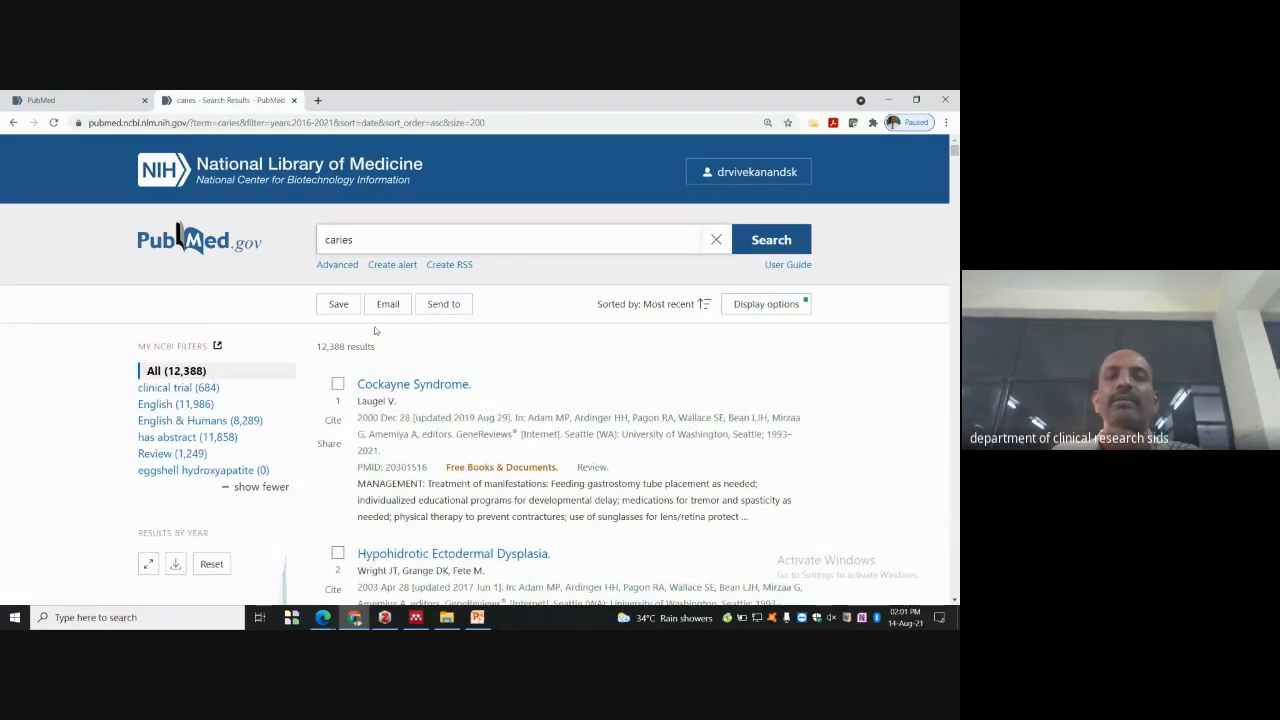
click(340, 304)
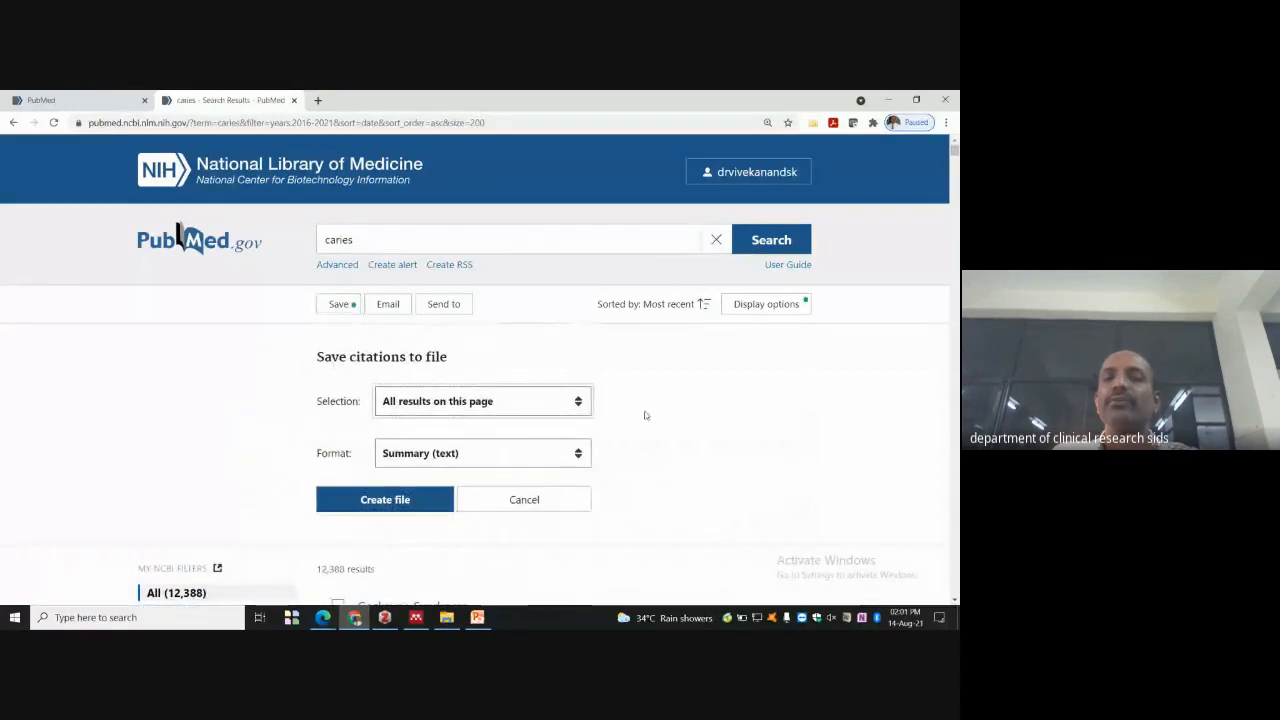
- Set the citation export Selection to All results
click(577, 404)
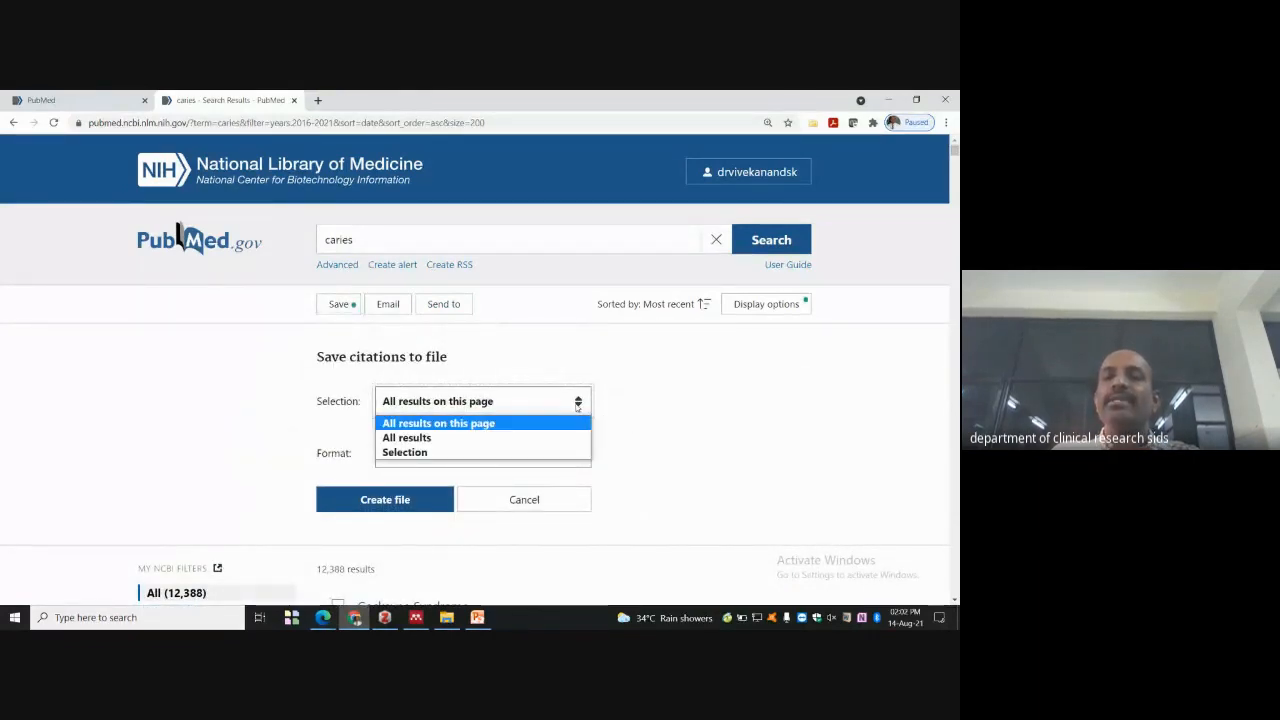
click(538, 441)
scroll(700, 433, down, 2)
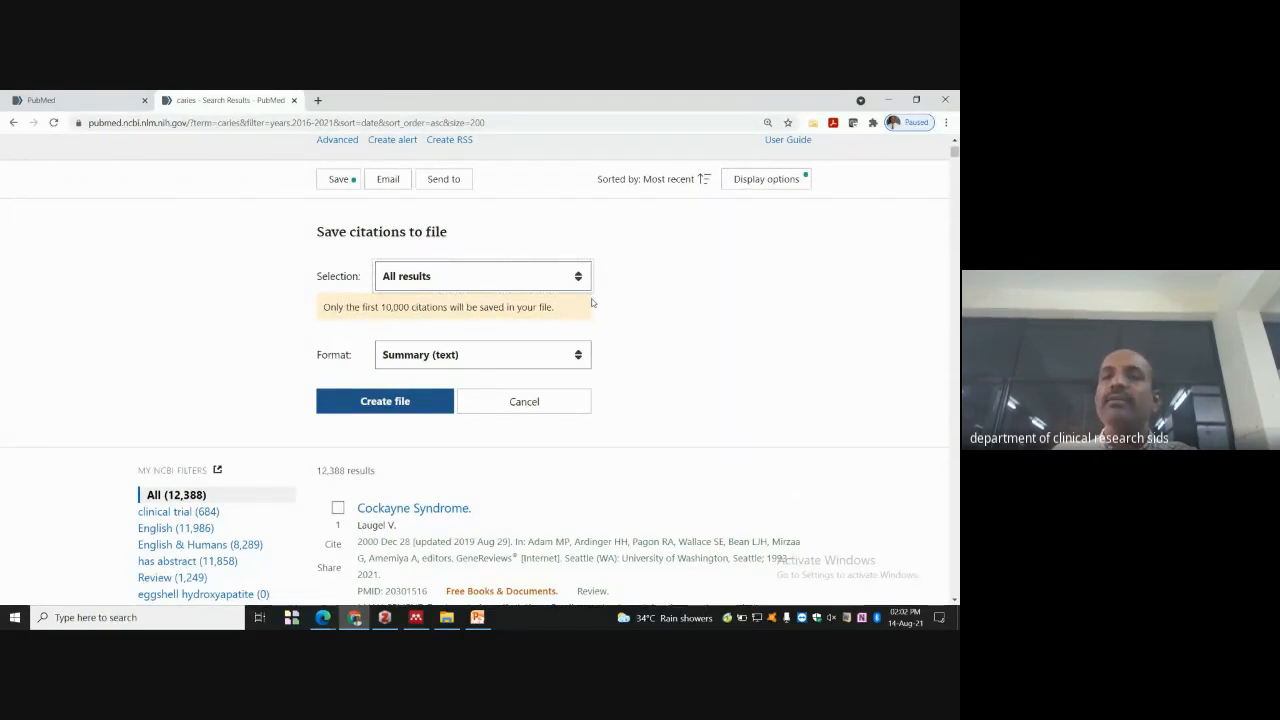
- Try the PubMed export format, then set the format back to Summary (text)
click(578, 362)
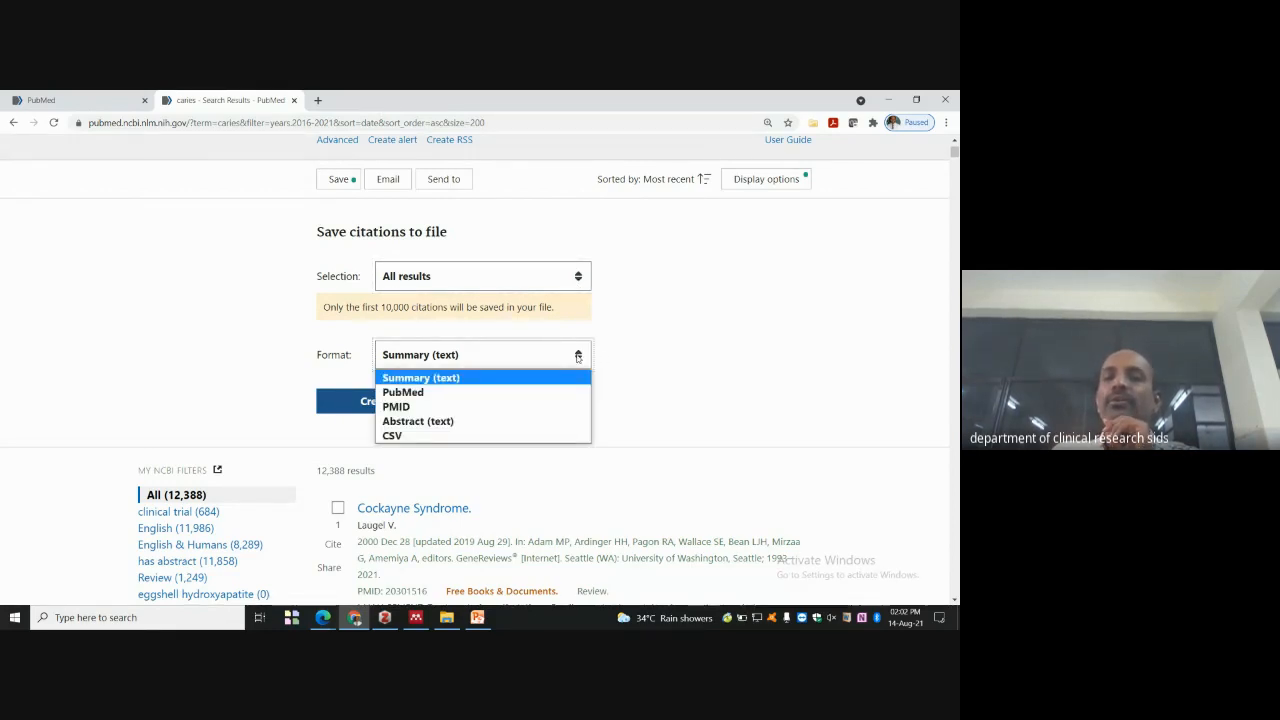
click(477, 392)
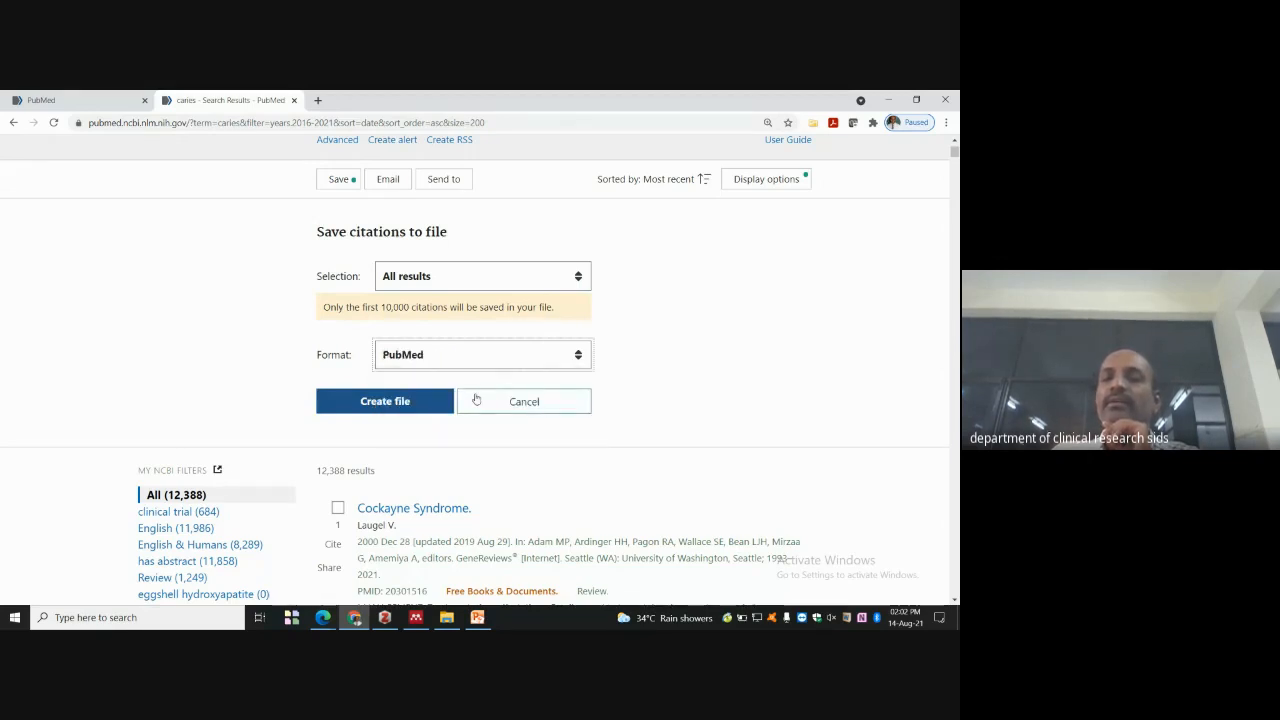
click(580, 355)
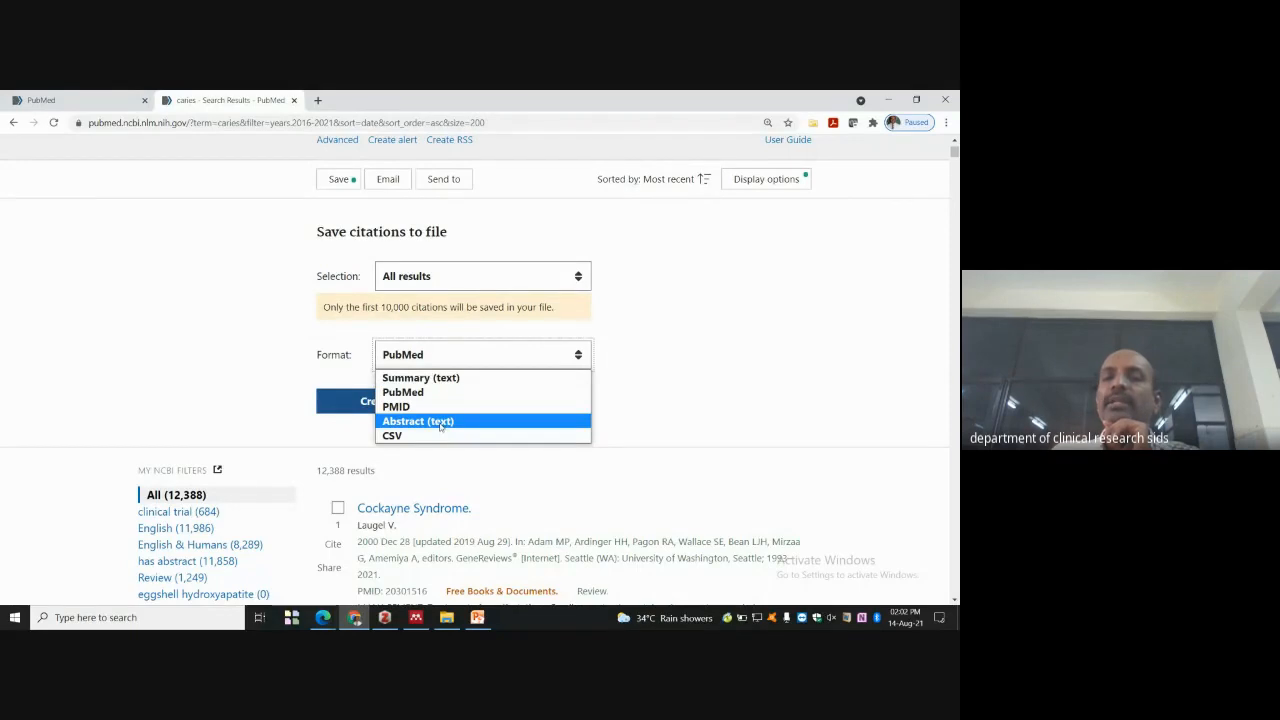
click(470, 378)
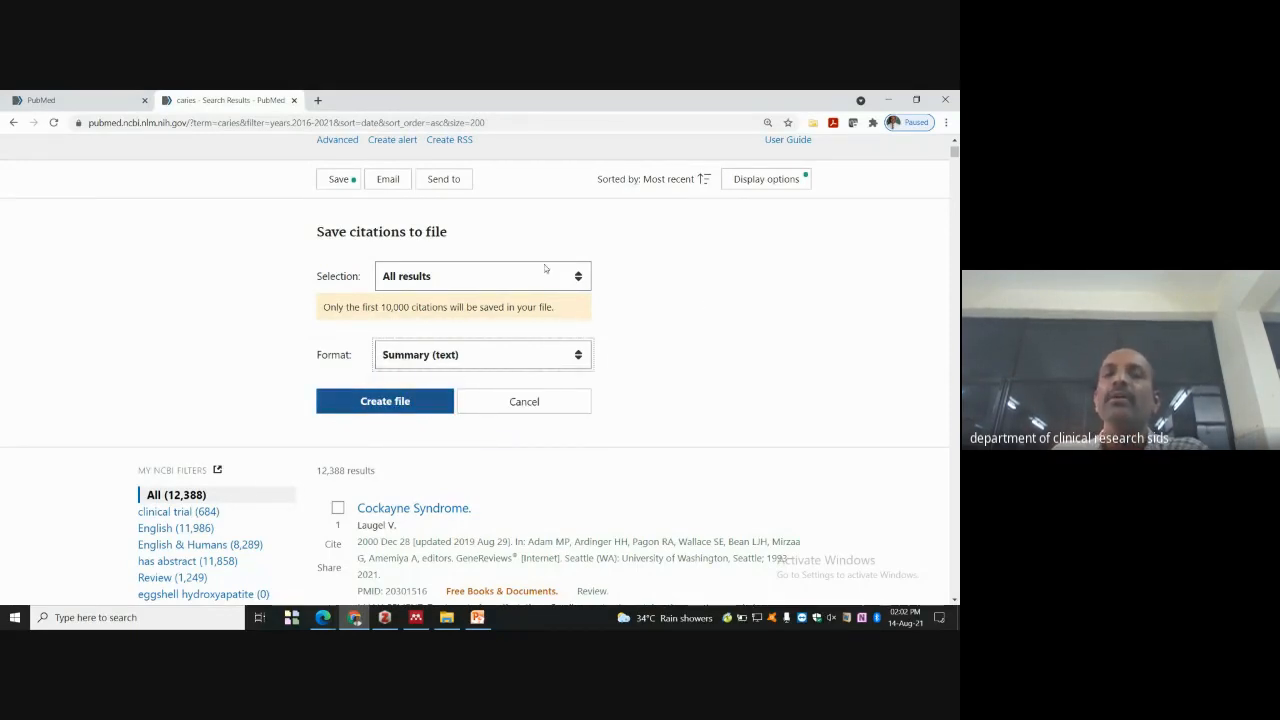
scroll(600, 300, up, 1)
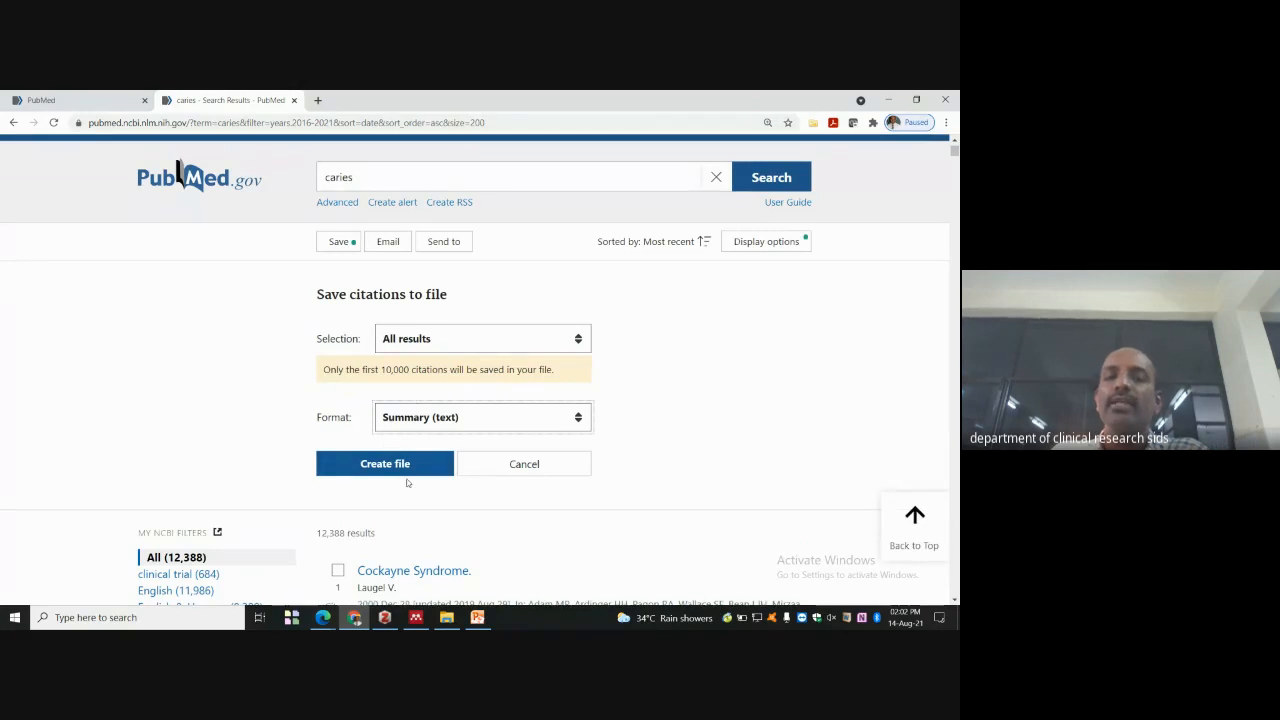
scroll(420, 460, down, 6)
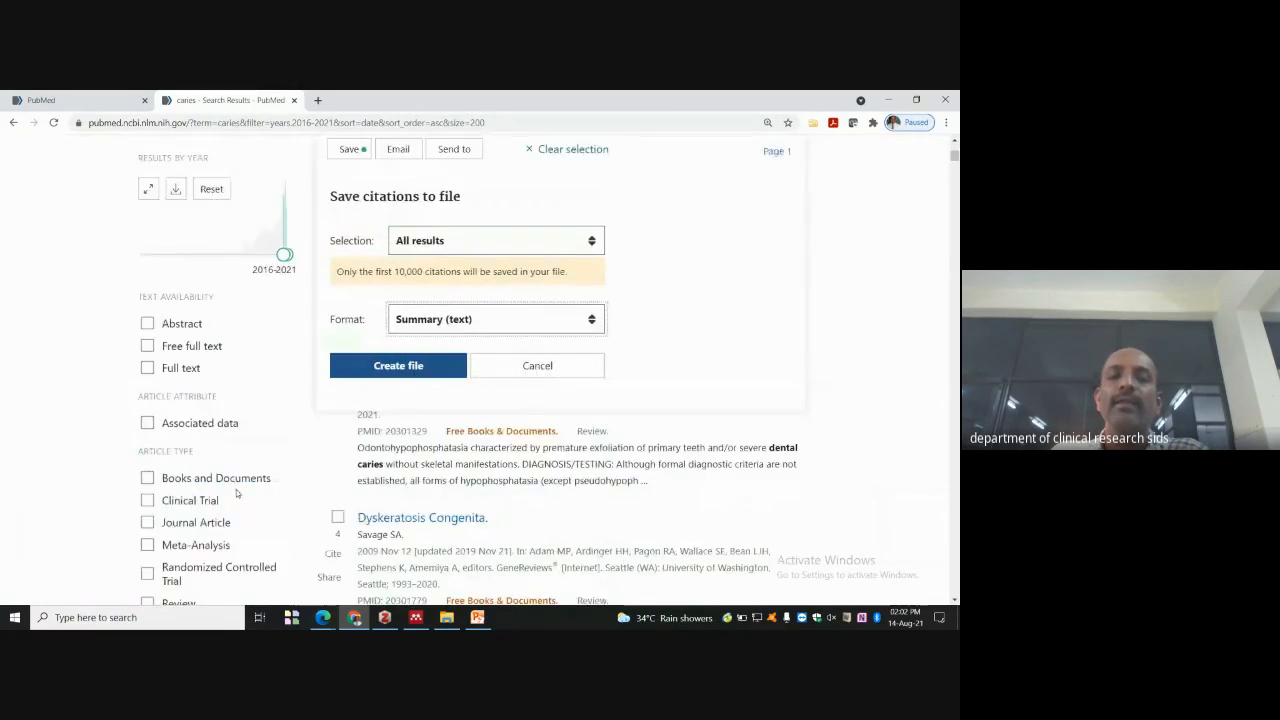
click(287, 204)
- Narrow the years to 2020–2021 and create the Summary (text) file summary-caries-set.txt
drag(293, 200, 285, 193)
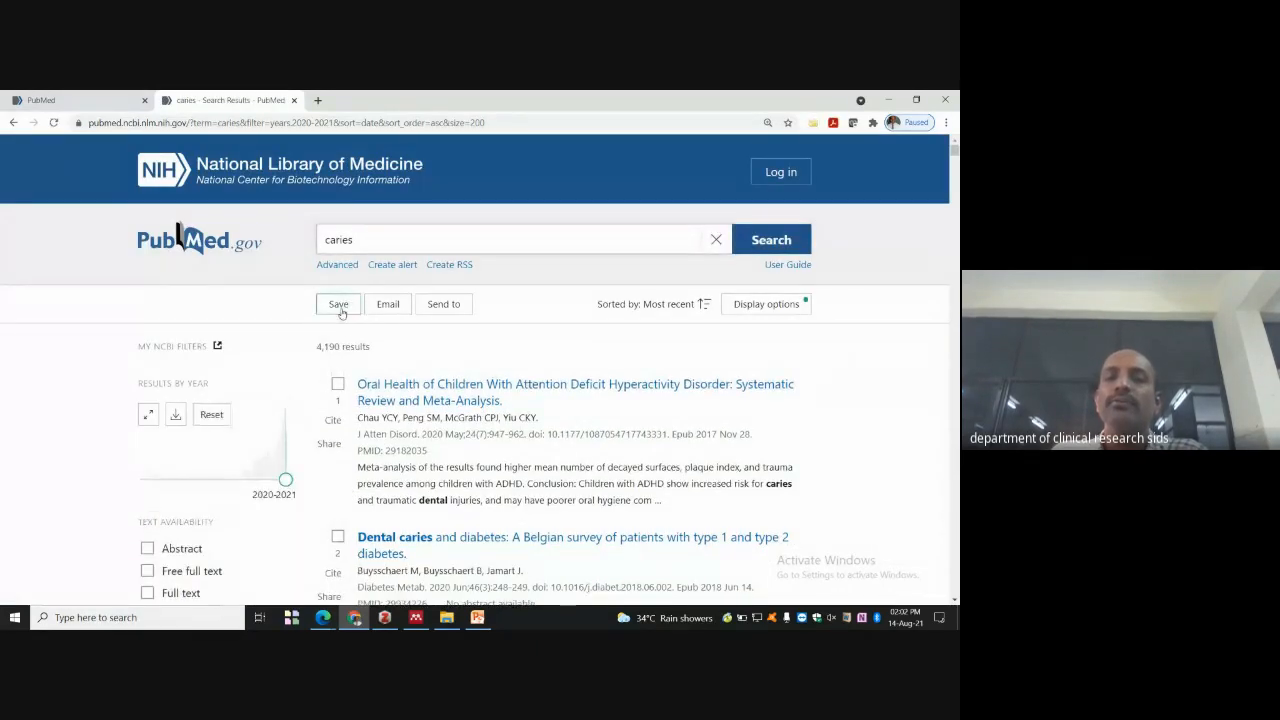
click(339, 307)
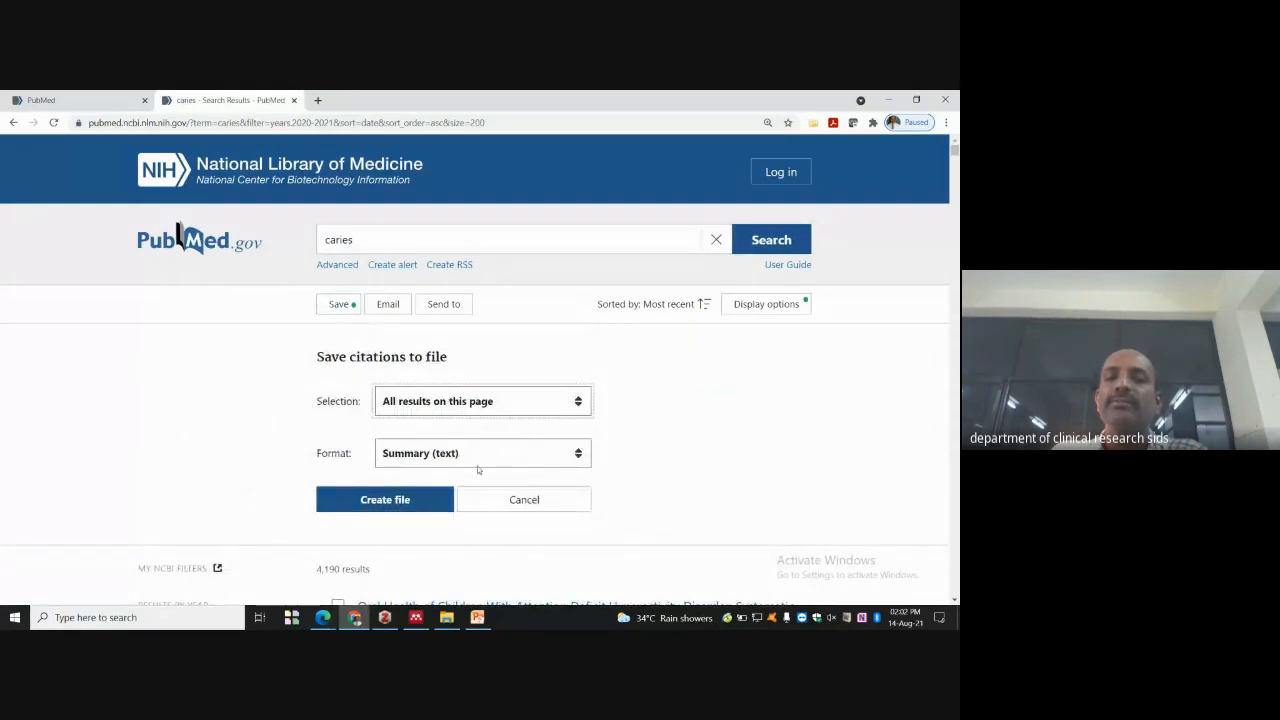
click(403, 506)
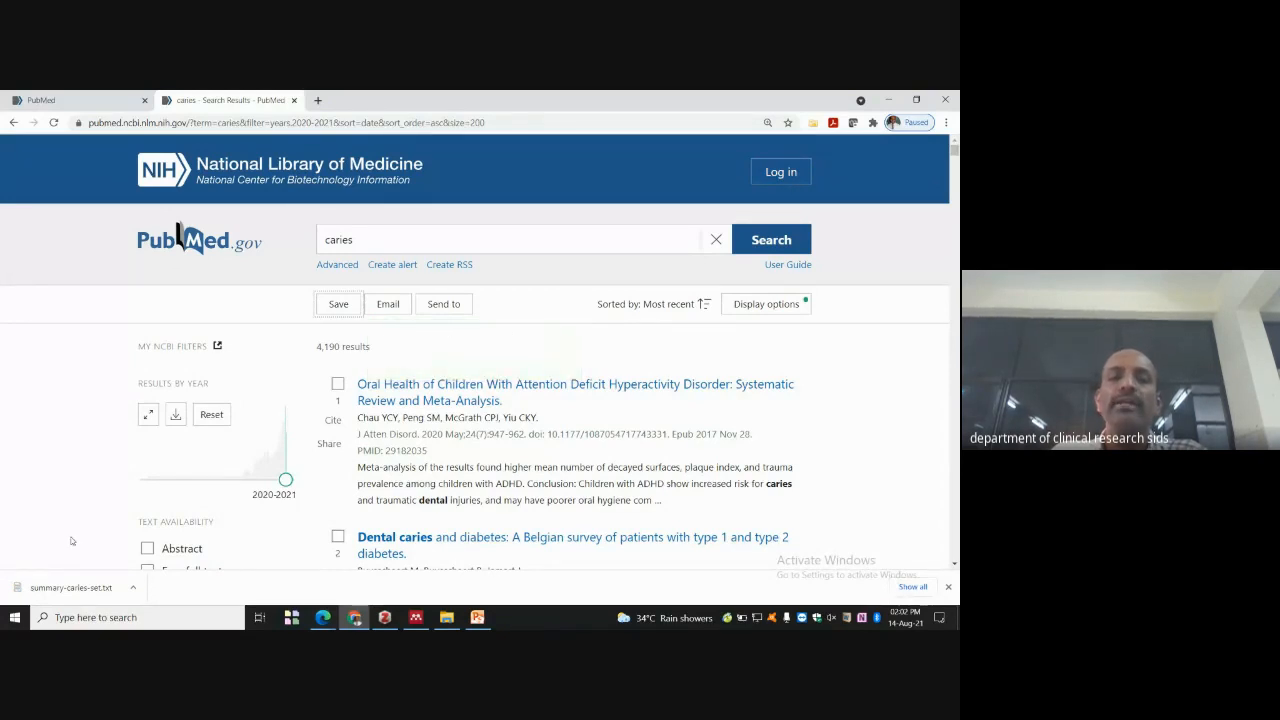
- Open summary-caries-set.txt from its download folder in a maximized Notepad to review the citations
click(132, 588)
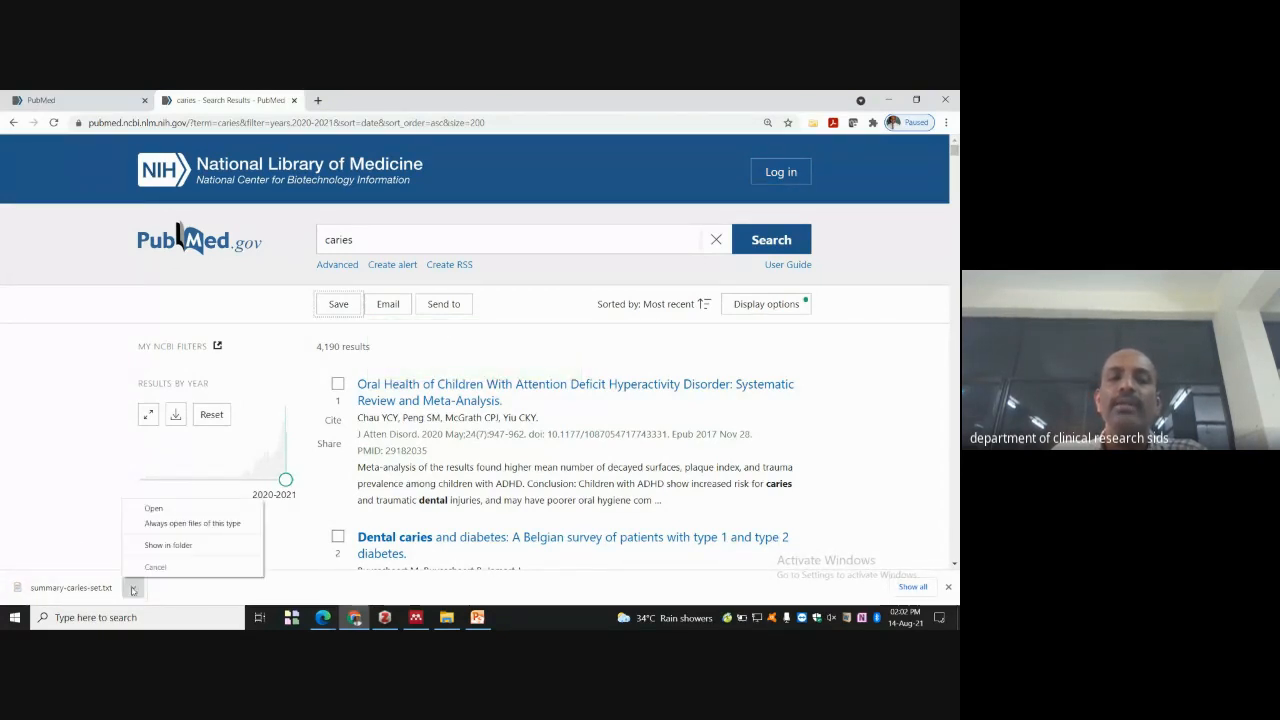
click(168, 545)
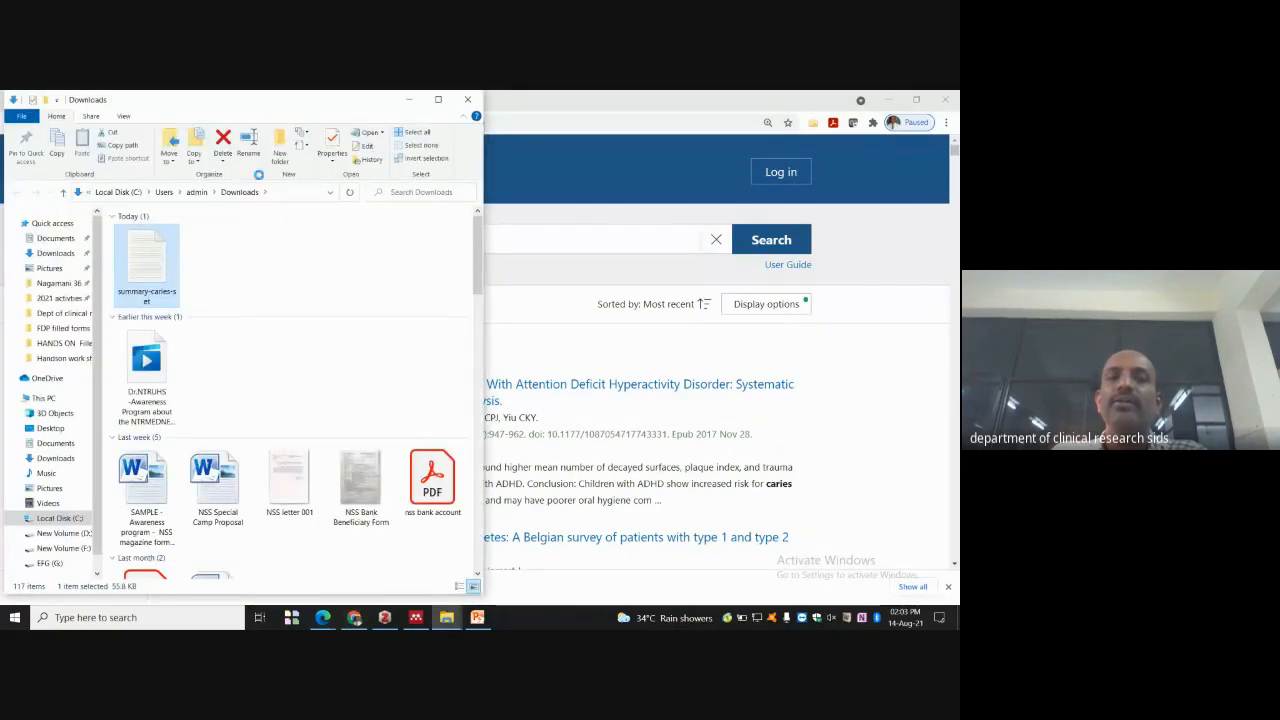
double_click(161, 263)
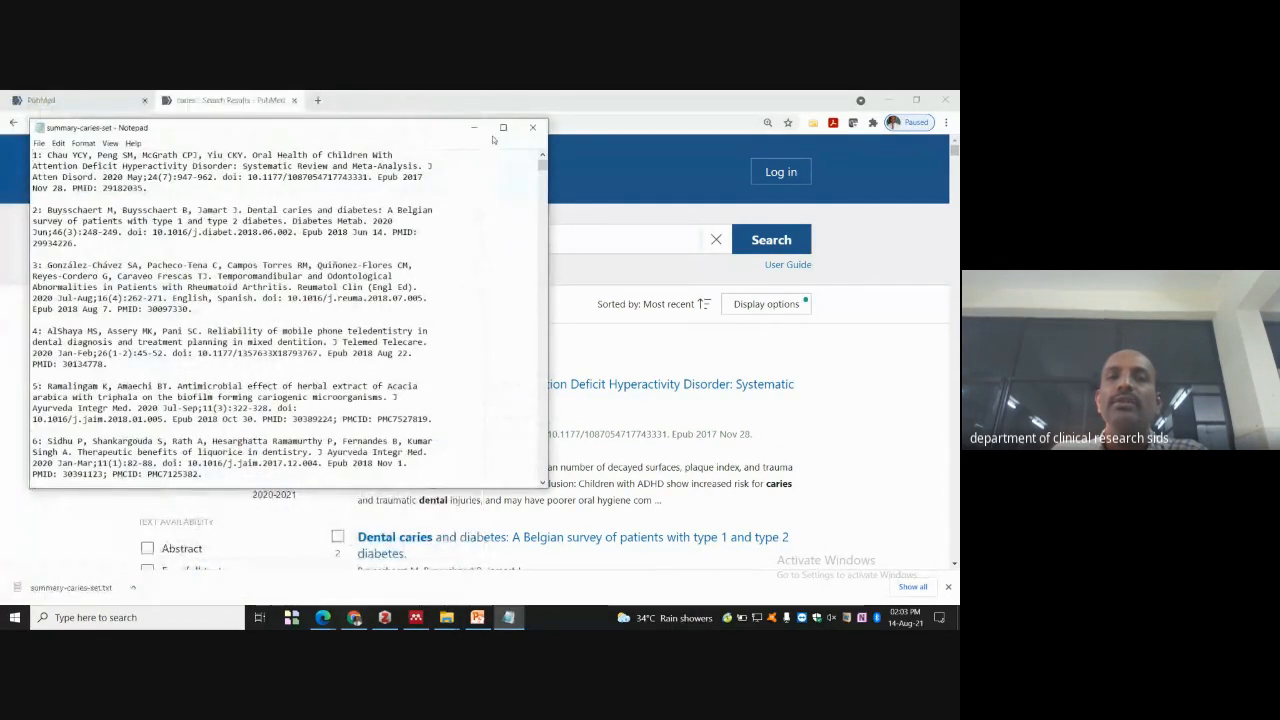
click(503, 127)
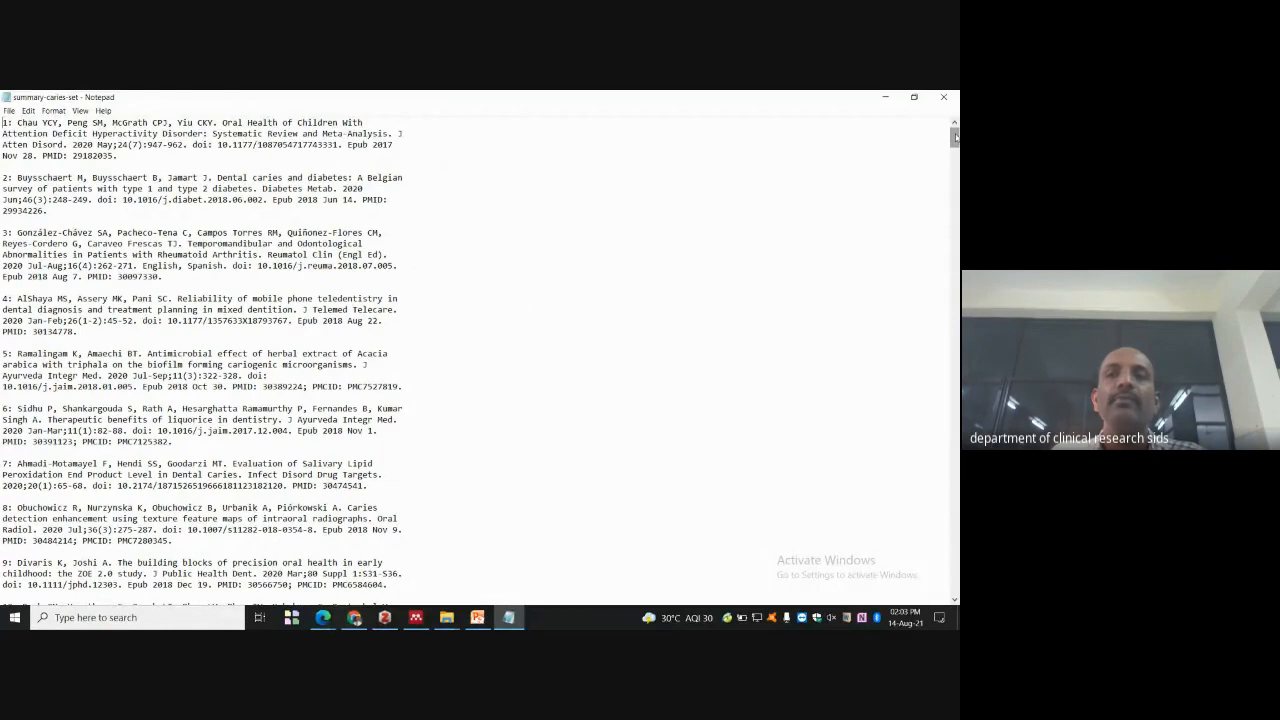
mouse_move(955, 137)
mouse_down()
mouse_move(956, 585)
mouse_move(955, 137)
mouse_up()
- Close Notepad, then export all 4,190 caries results to a summary file with Selection set to All results
click(943, 96)
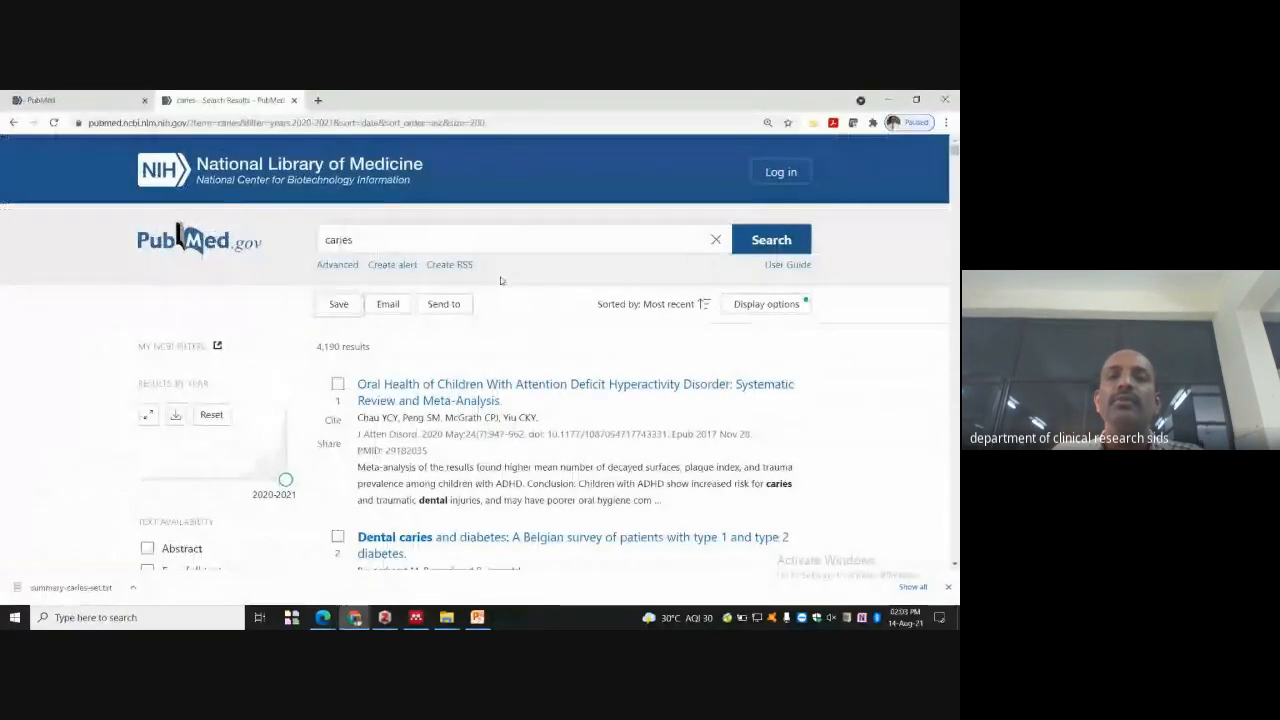
click(345, 306)
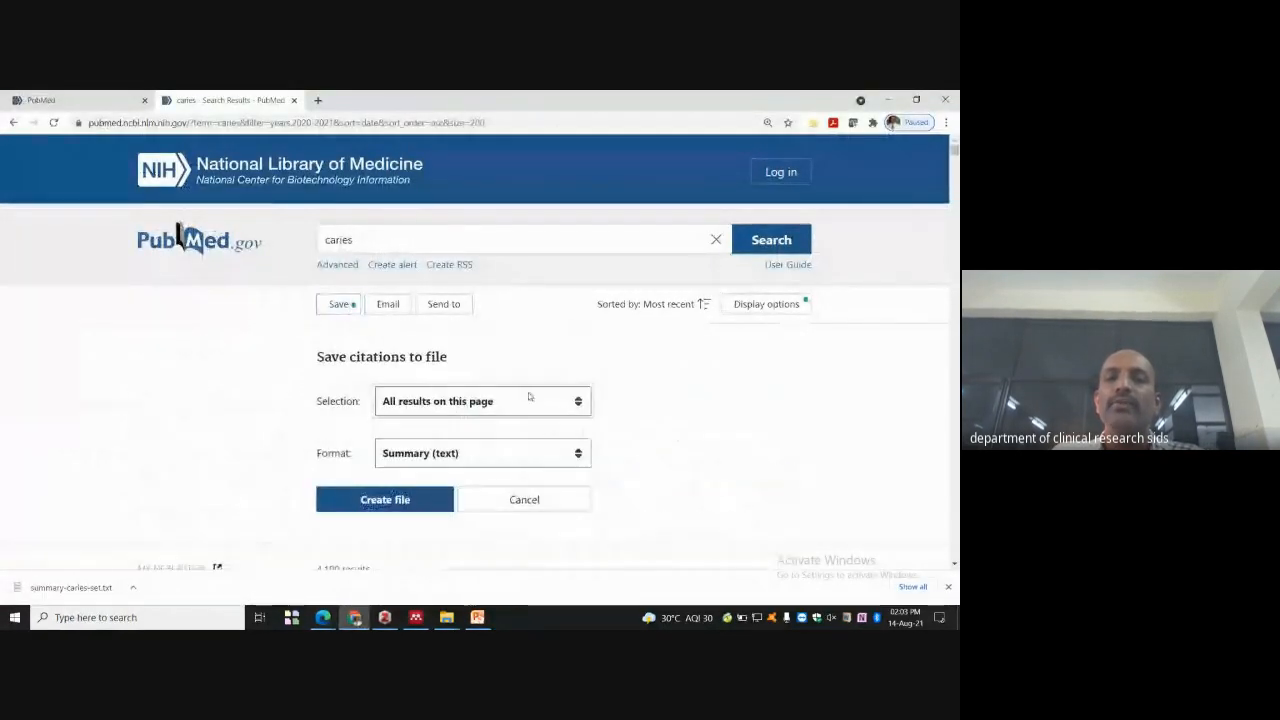
click(578, 404)
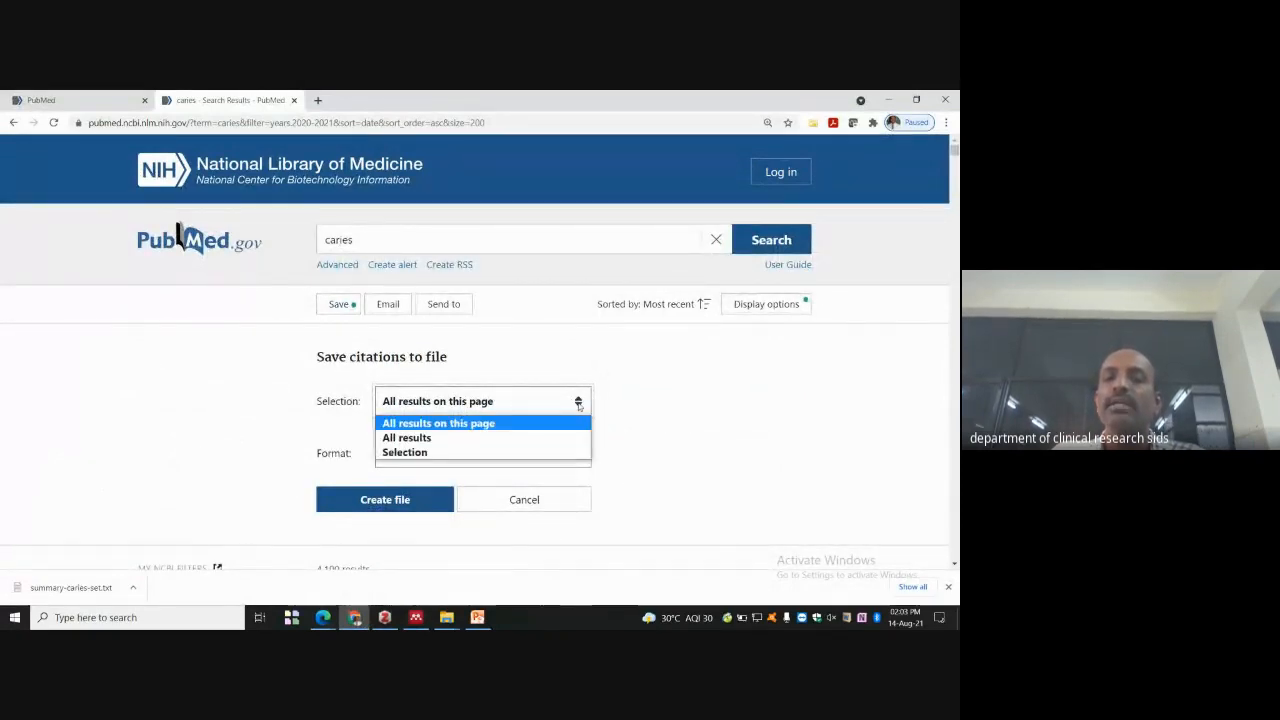
click(505, 436)
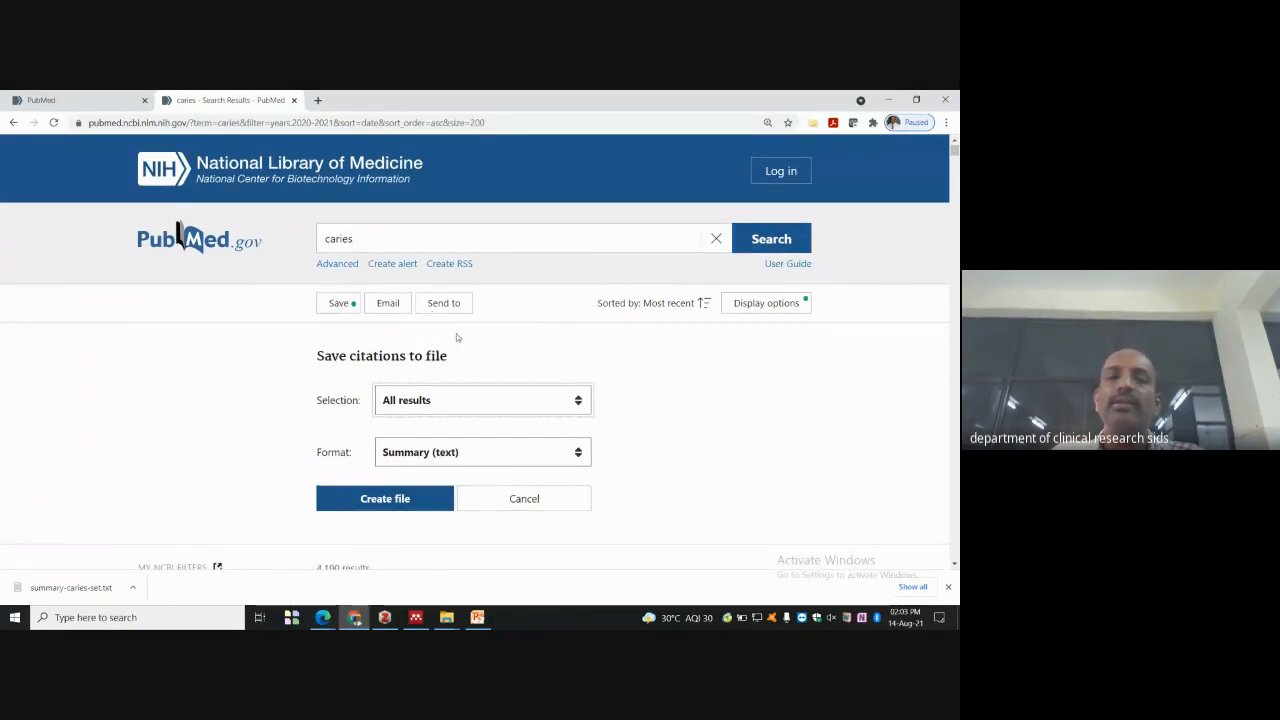
scroll(456, 333, down, 2)
click(378, 342)
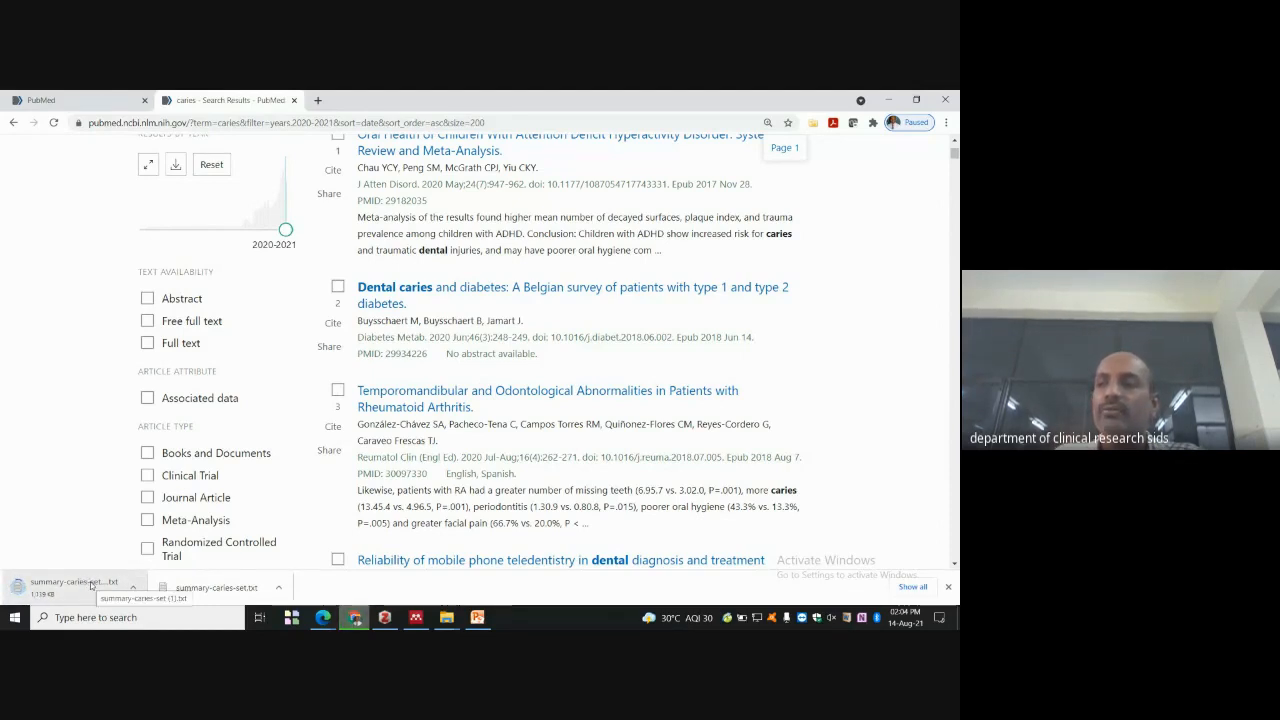
- Open summary-caries-set (1).txt in a maximized Notepad and scroll to citation 4190 at the end
click(131, 588)
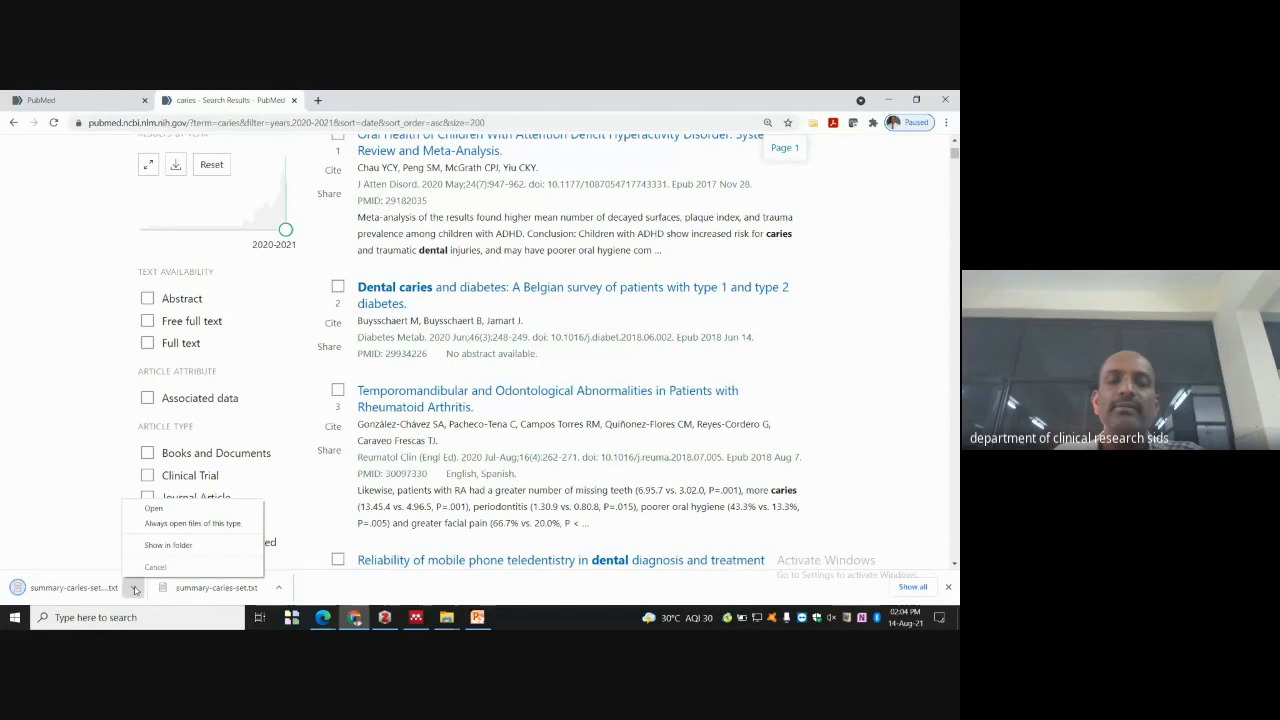
click(160, 508)
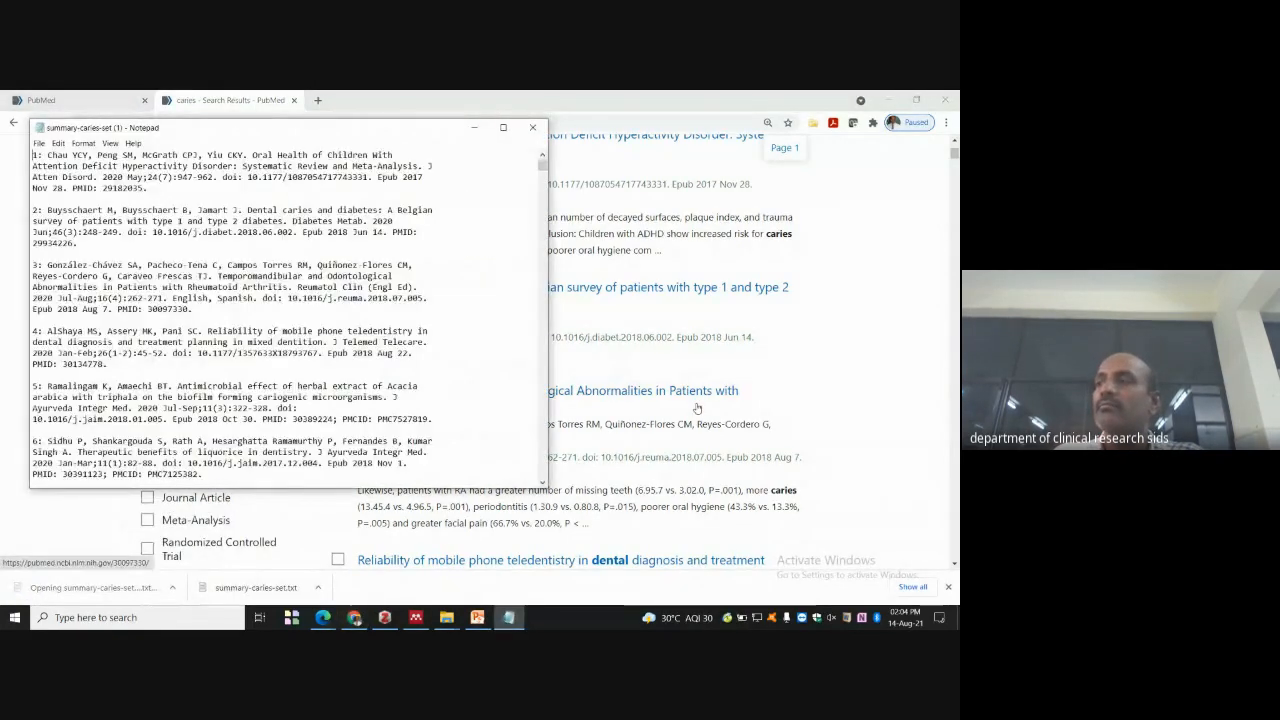
click(503, 127)
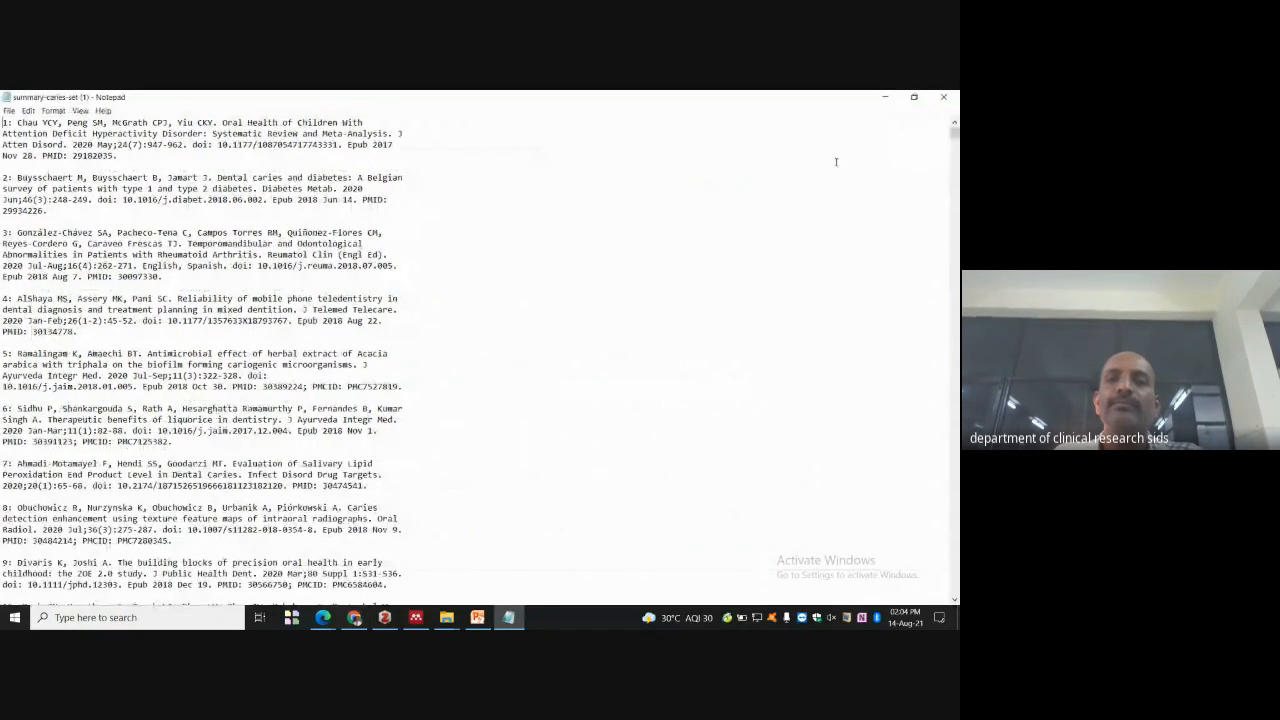
drag(954, 130, 954, 590)
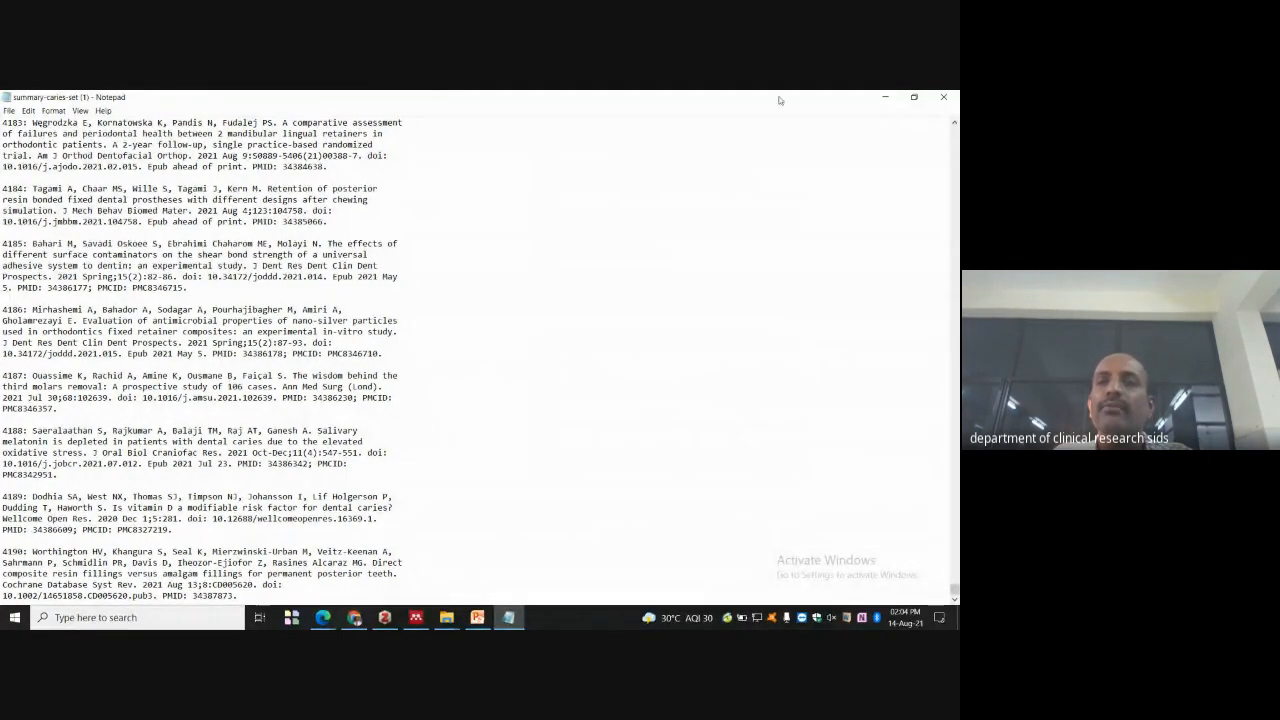
- Minimize Notepad to reveal the 2020–2021 caries results in PubMed
click(885, 97)
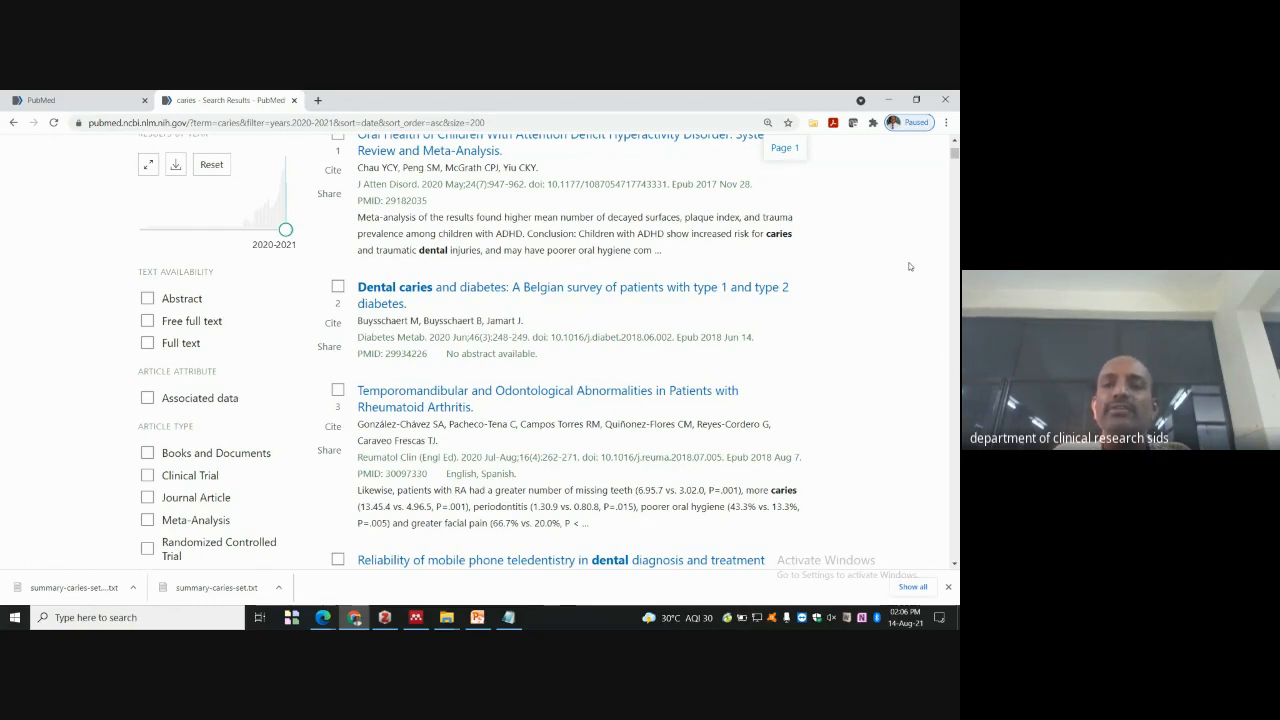
- Extend the caries query to 'caries AND Pedo' and run it, giving 14 results
scroll(368, 224, up, 5)
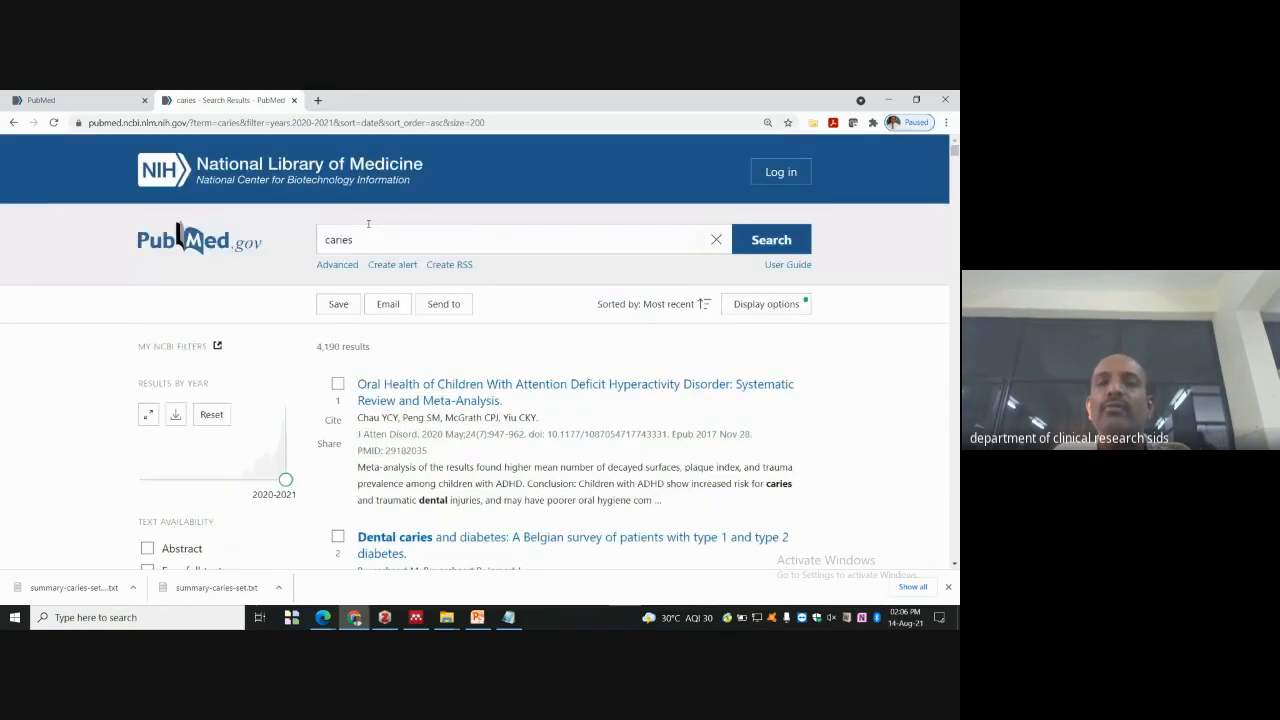
click(366, 240)
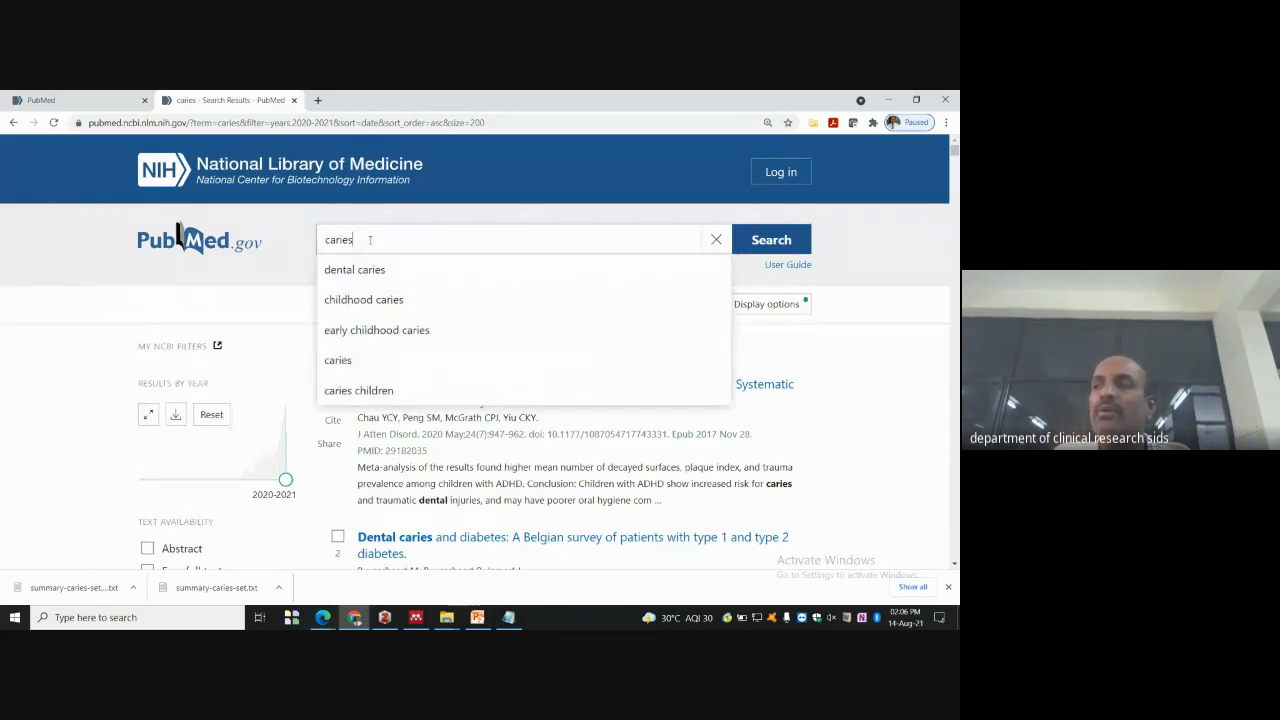
text(and)
key(BackSpace)
key(BackSpace)
key(BackSpace)
text(AND)
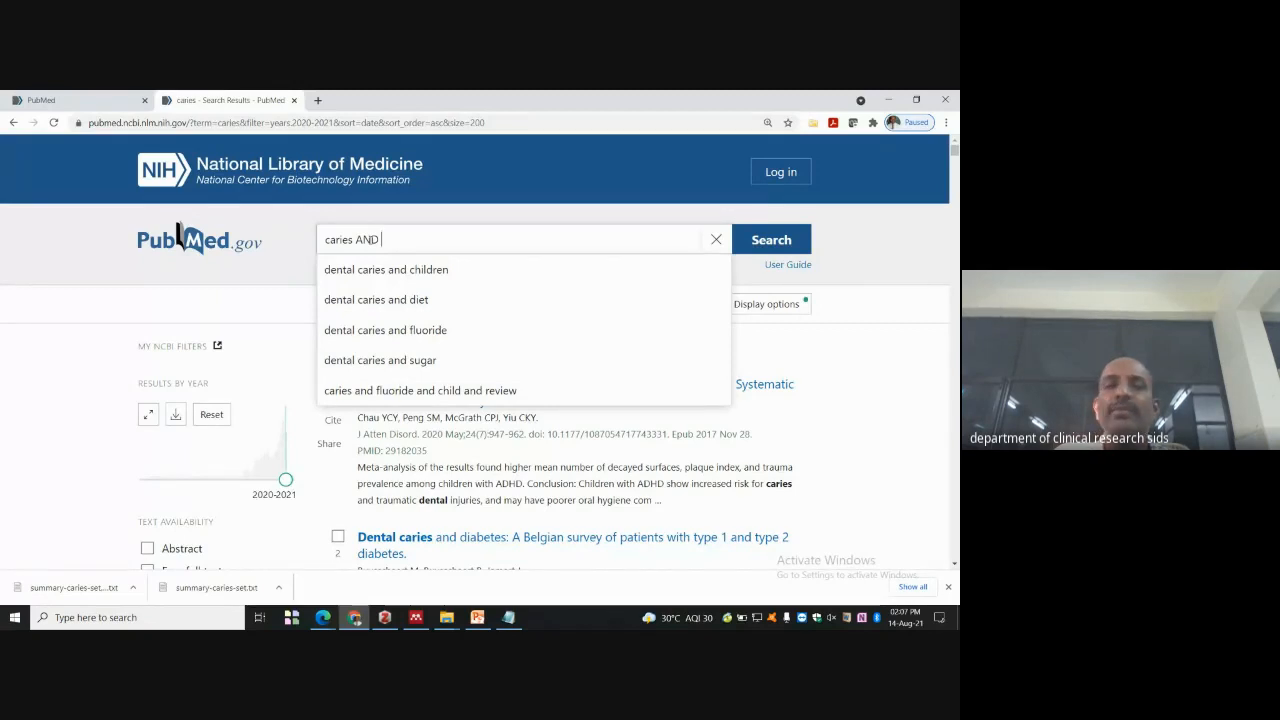
text(edo)
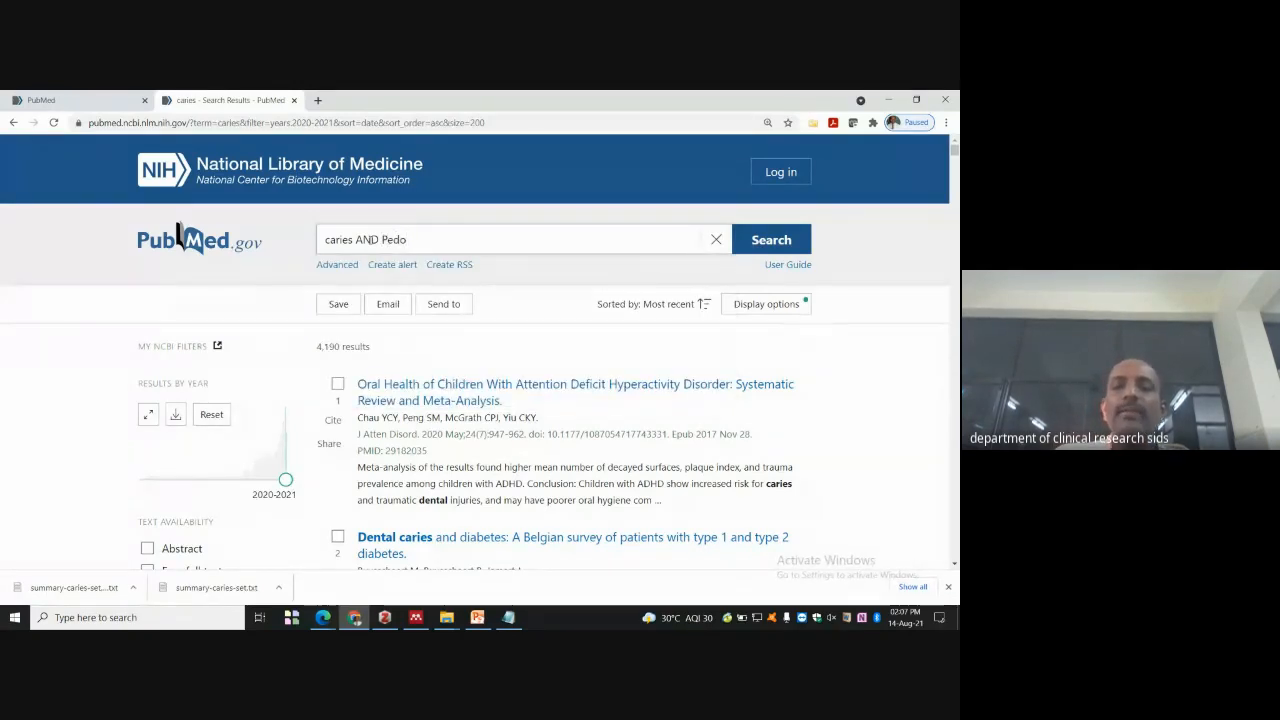
click(778, 238)
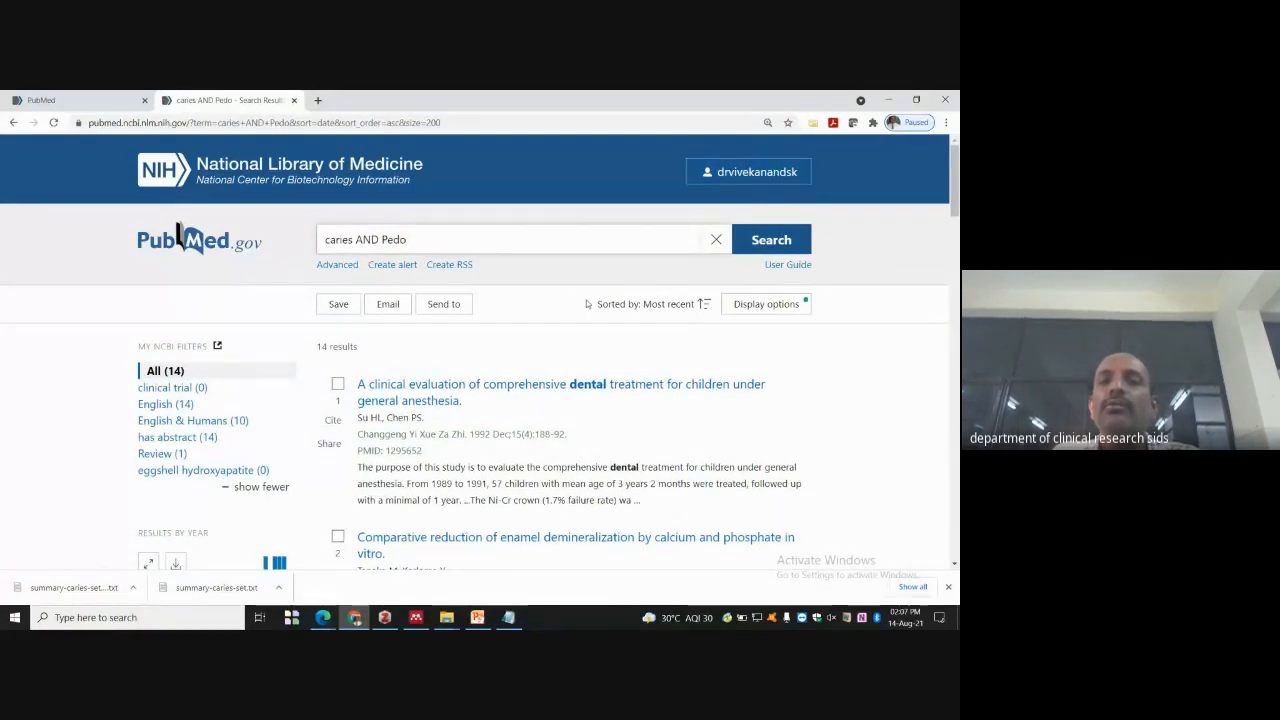
- Open the Advanced Search Builder and scroll through the History and Search Details table
click(343, 268)
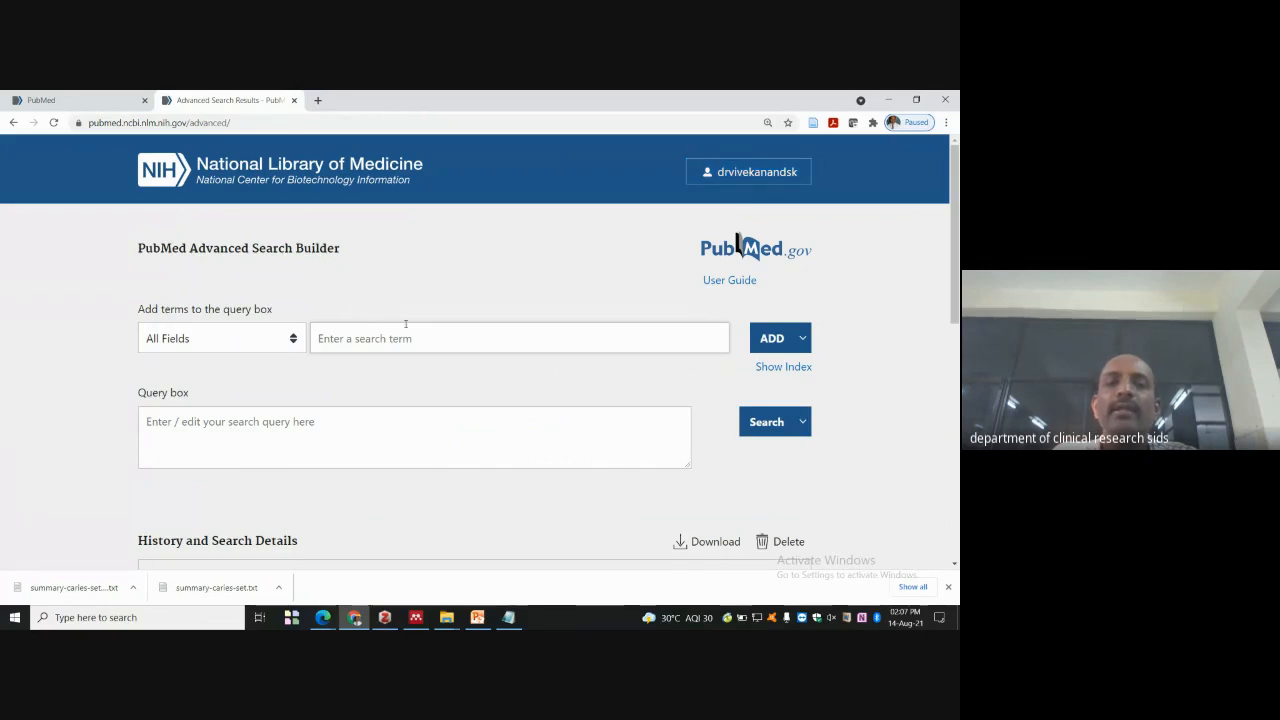
scroll(400, 328, down, 1)
scroll(338, 240, down, 2)
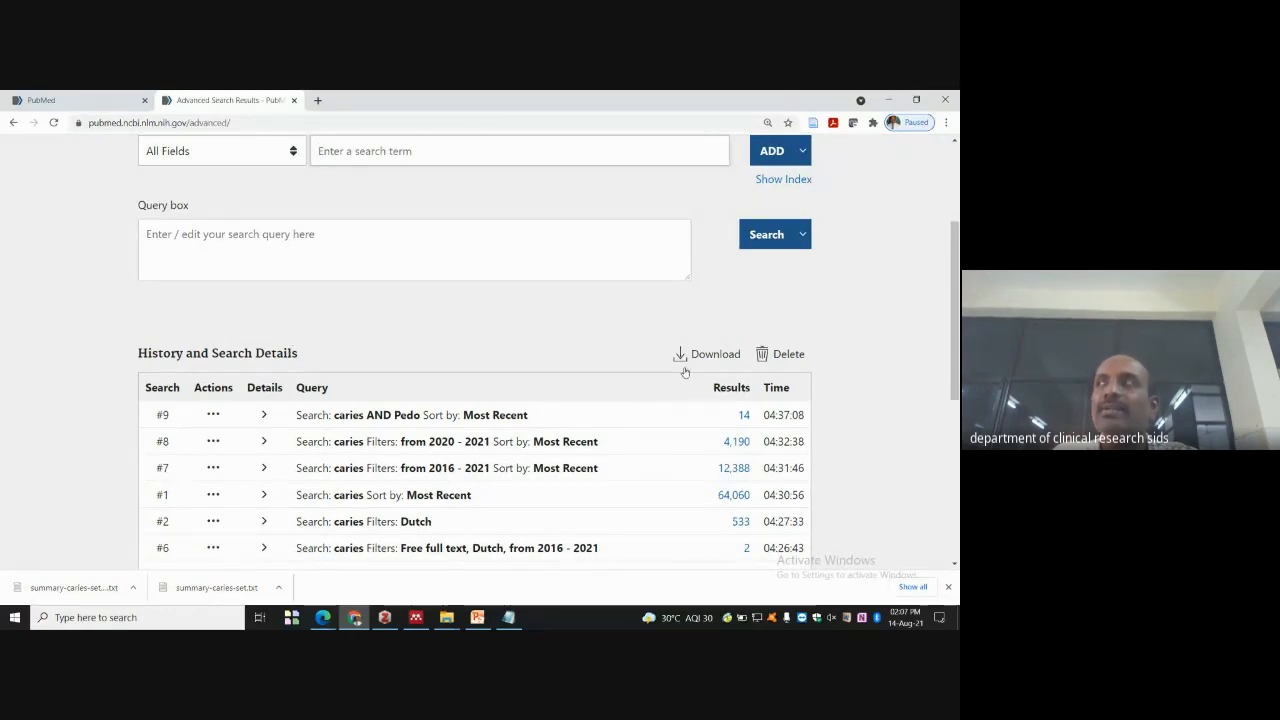
scroll(714, 287, up, 3)
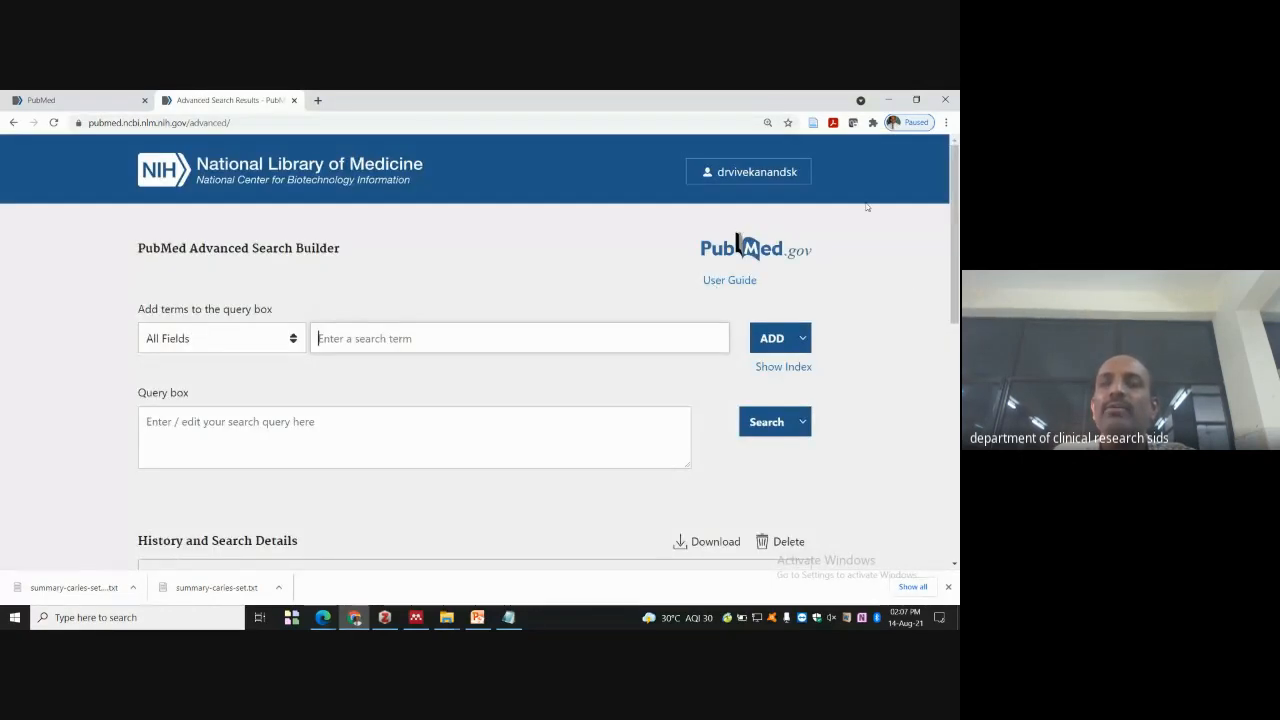
scroll(867, 207, down, 3)
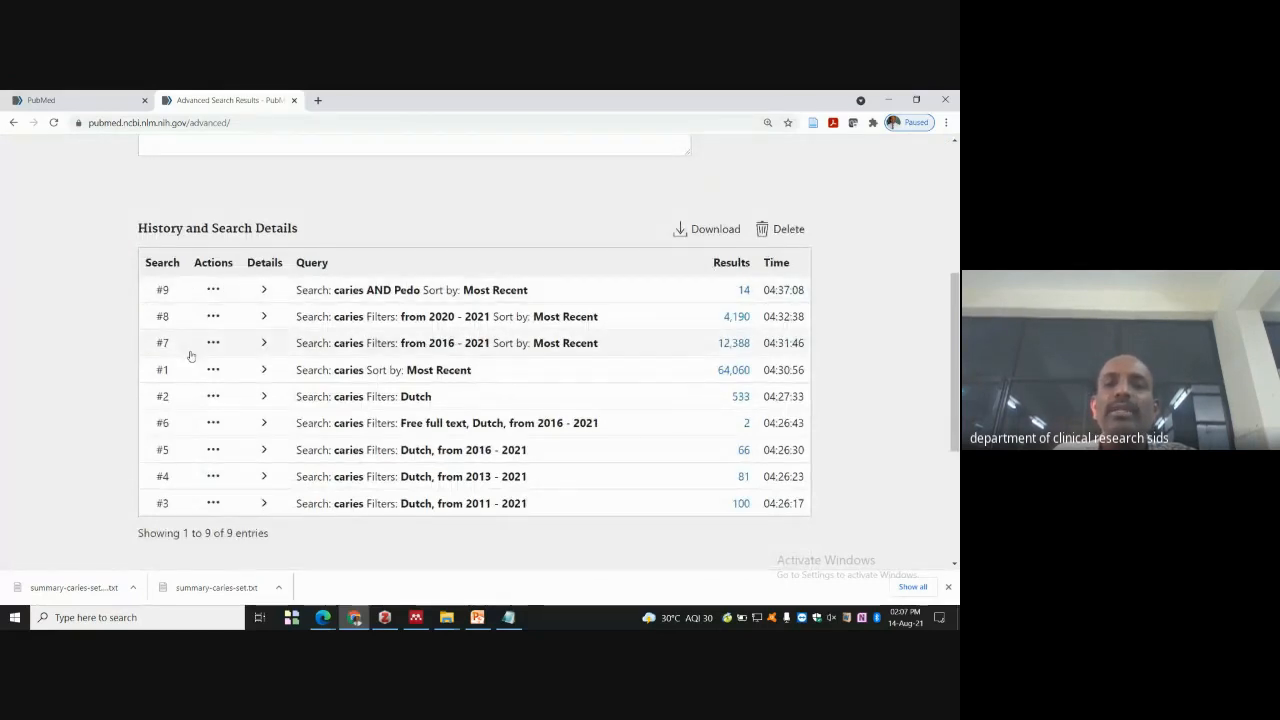
scroll(550, 360, down, 2)
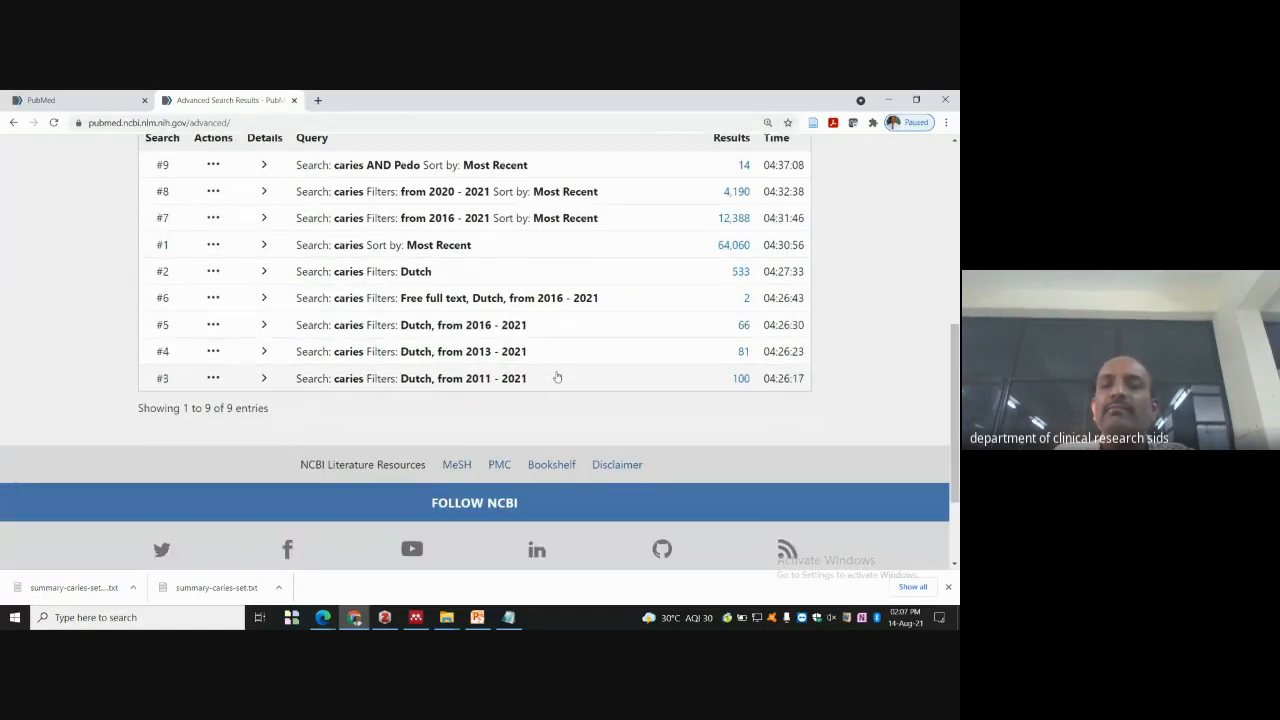
scroll(876, 340, up, 4)
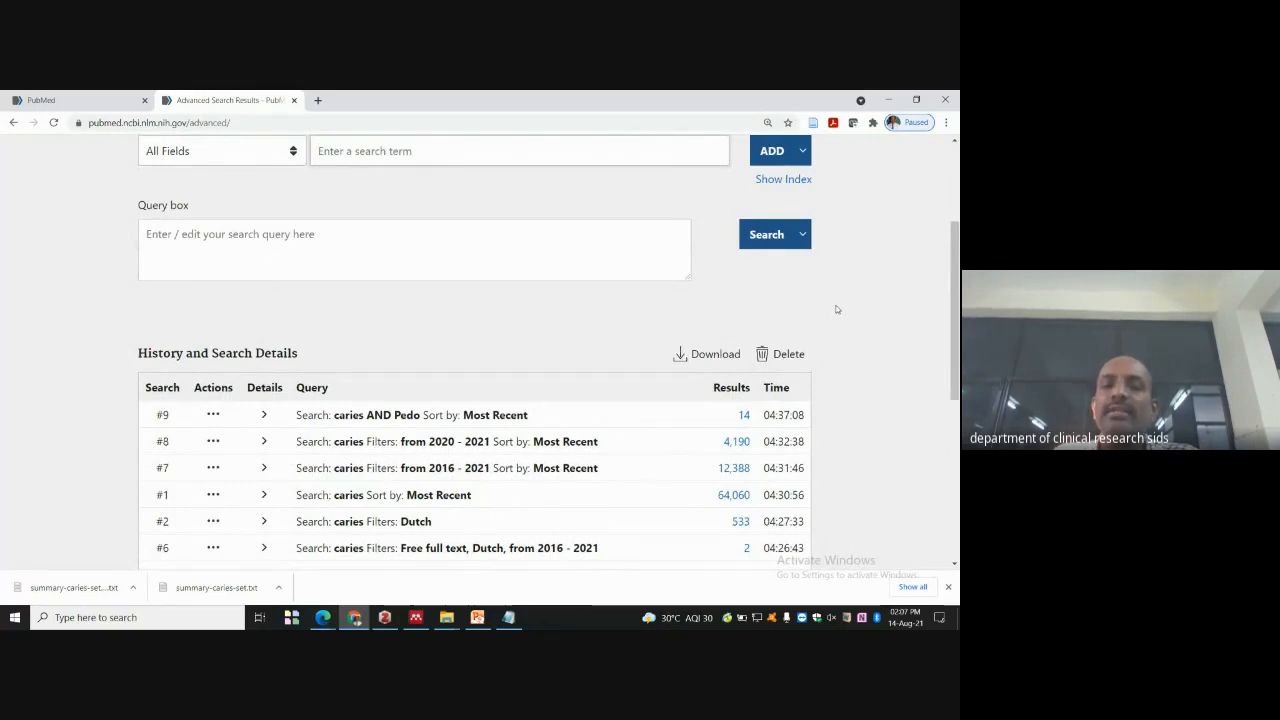
scroll(837, 309, down, 1)
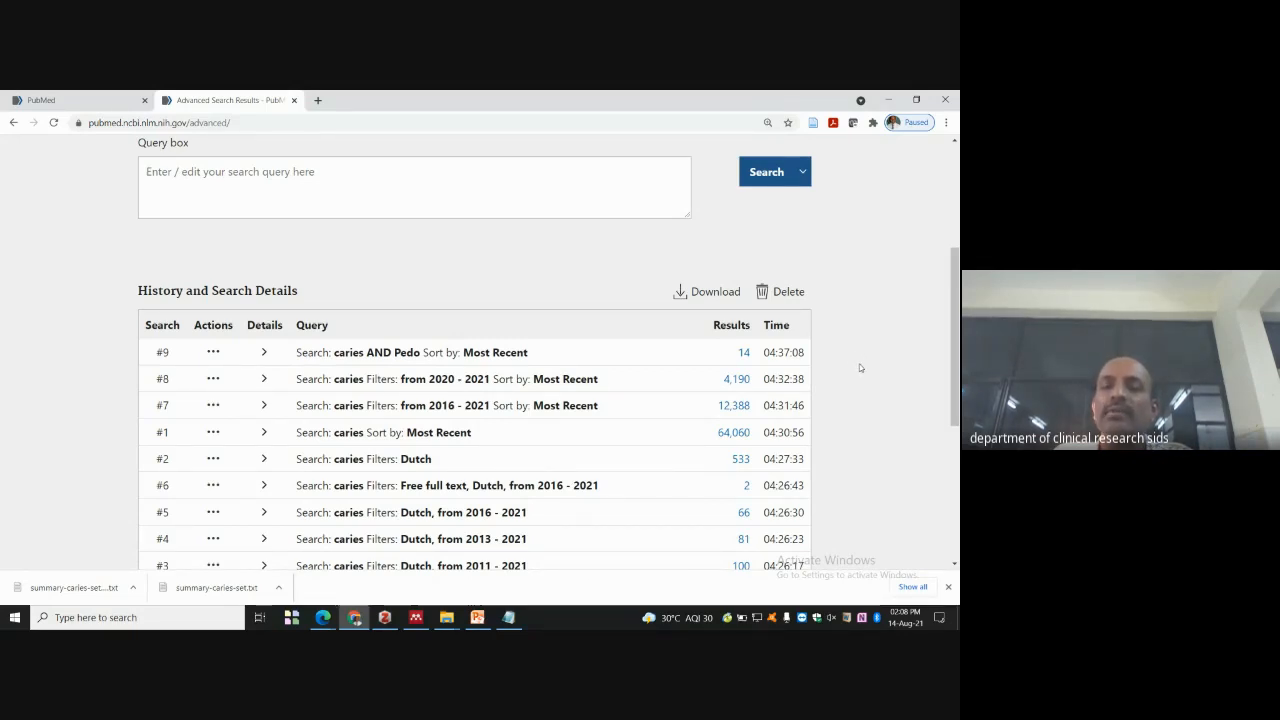
scroll(240, 486, up, 3)
scroll(335, 337, down, 2)
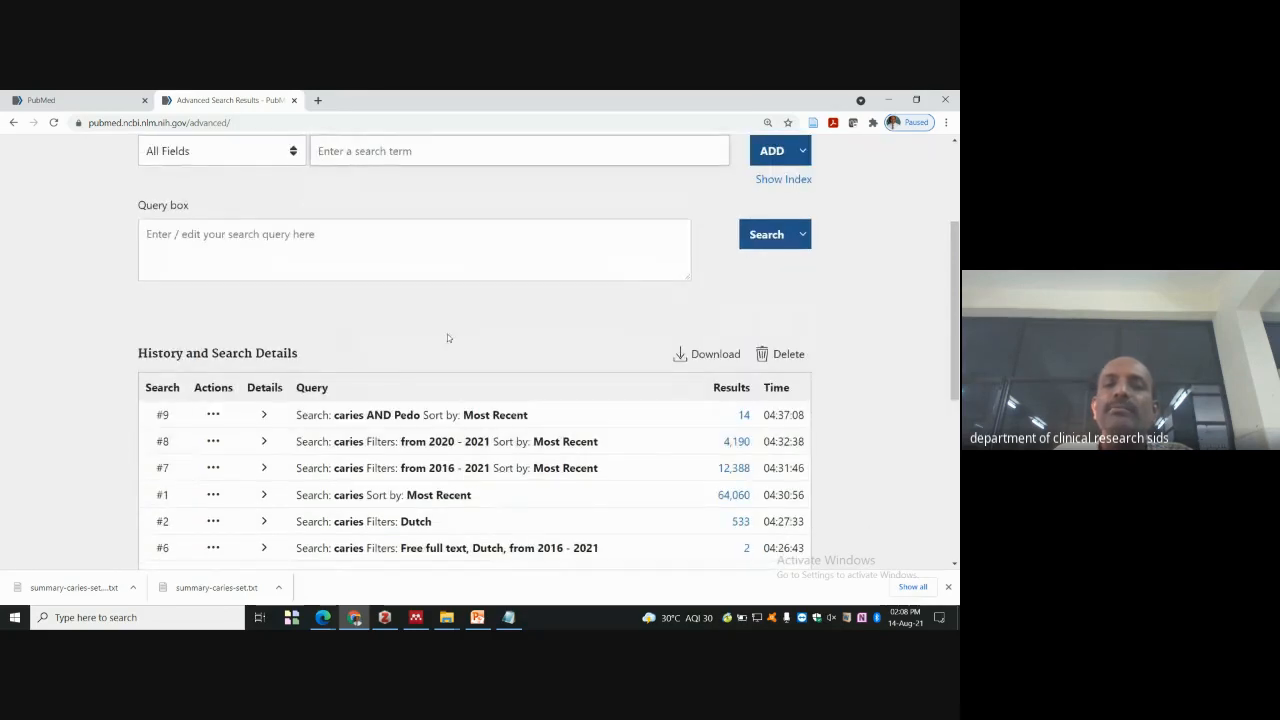
scroll(415, 405, up, 2)
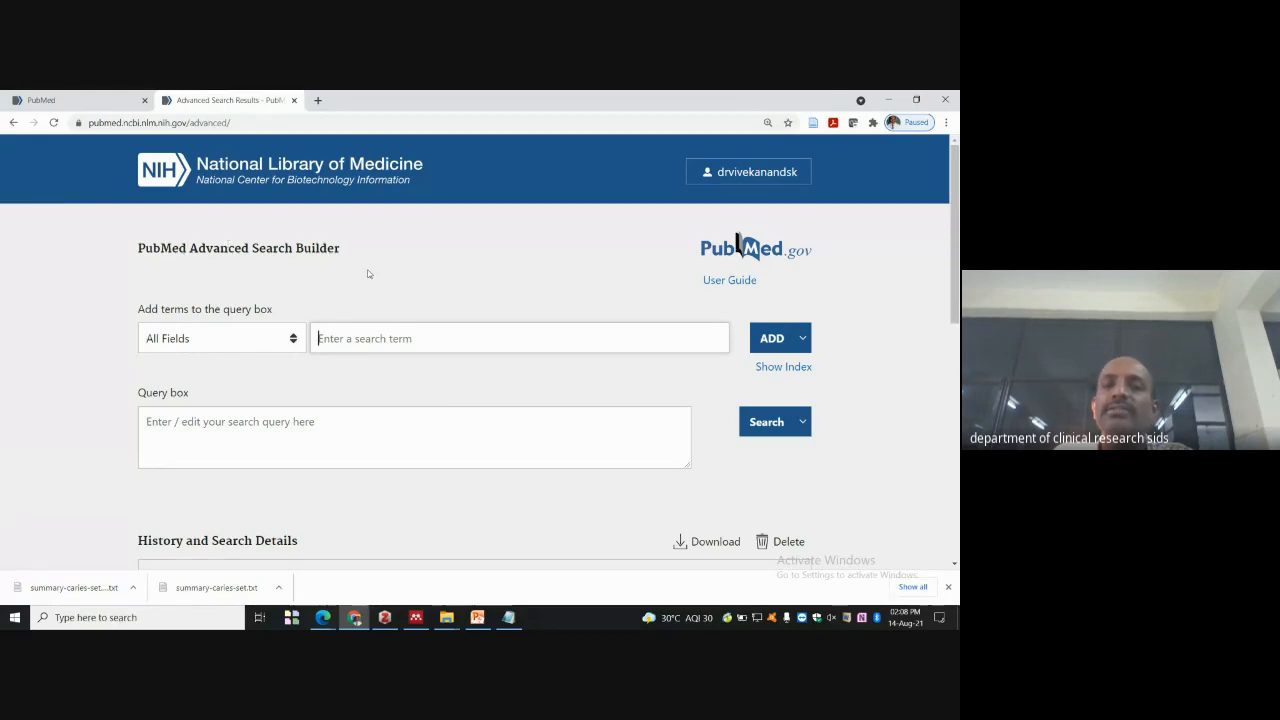
click(802, 339)
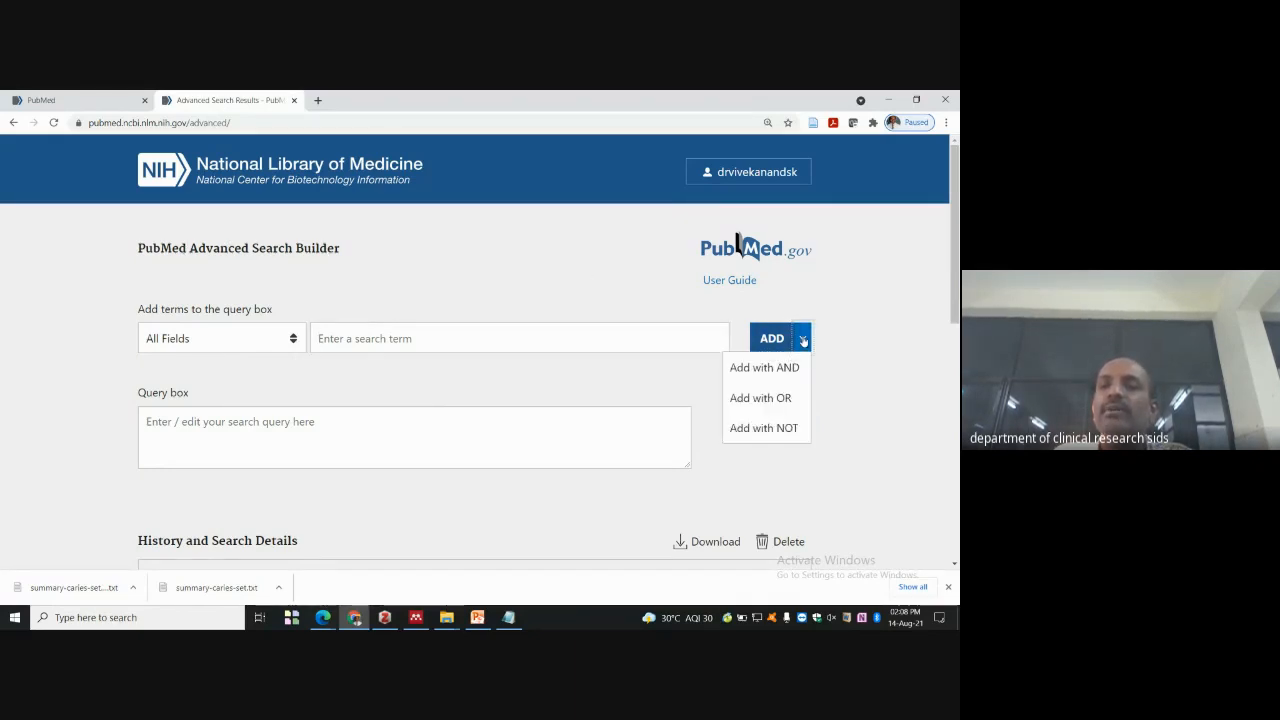
click(789, 399)
click(802, 338)
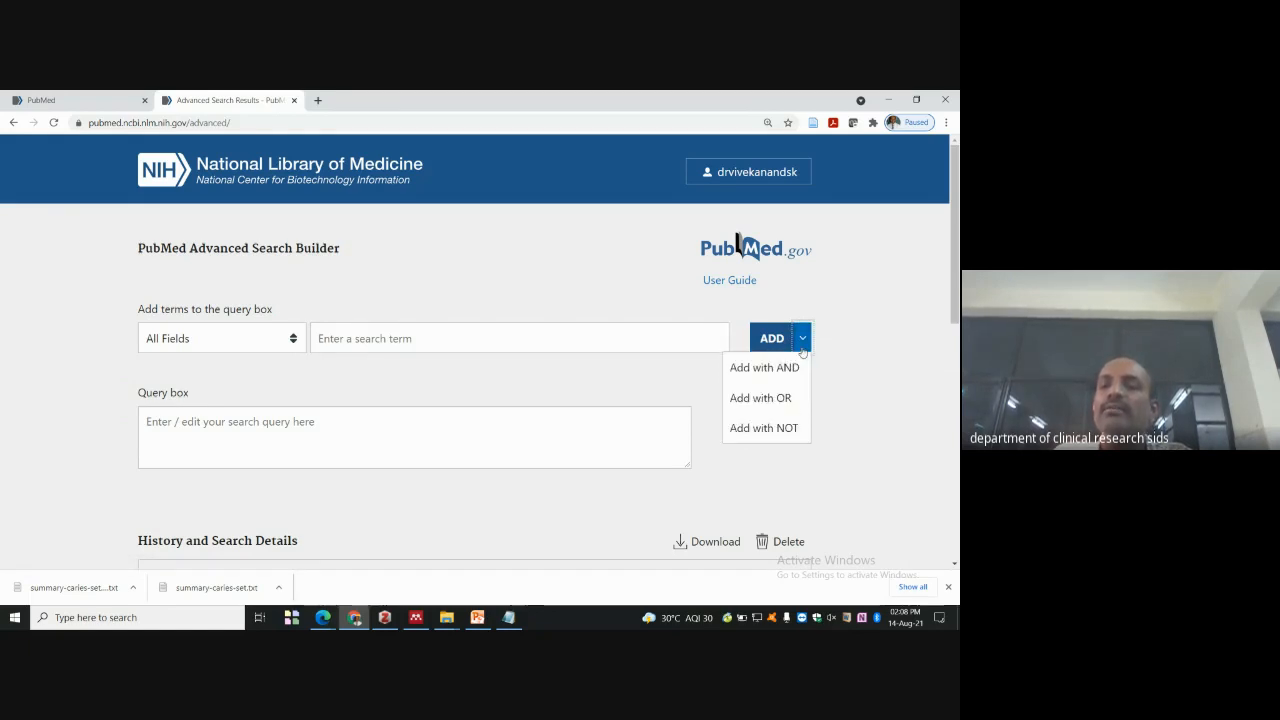
click(766, 426)
click(410, 326)
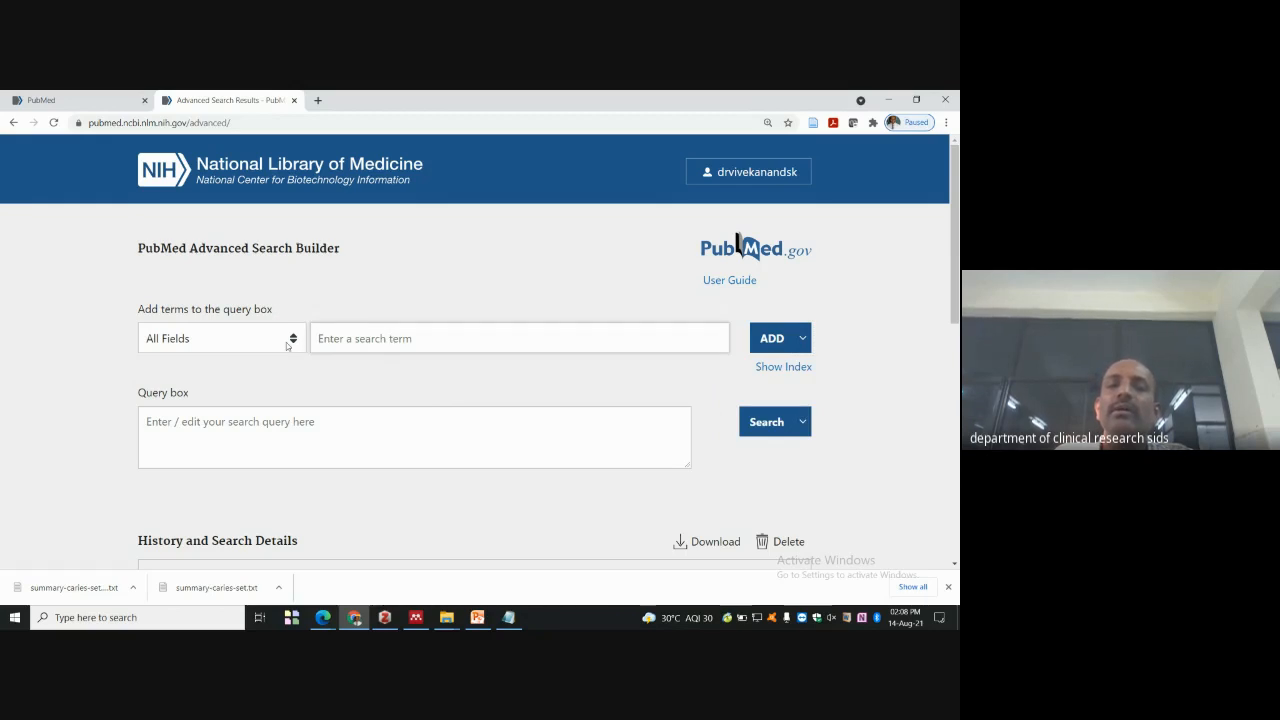
- Change the search field from All Fields to Title/Abstract
click(293, 341)
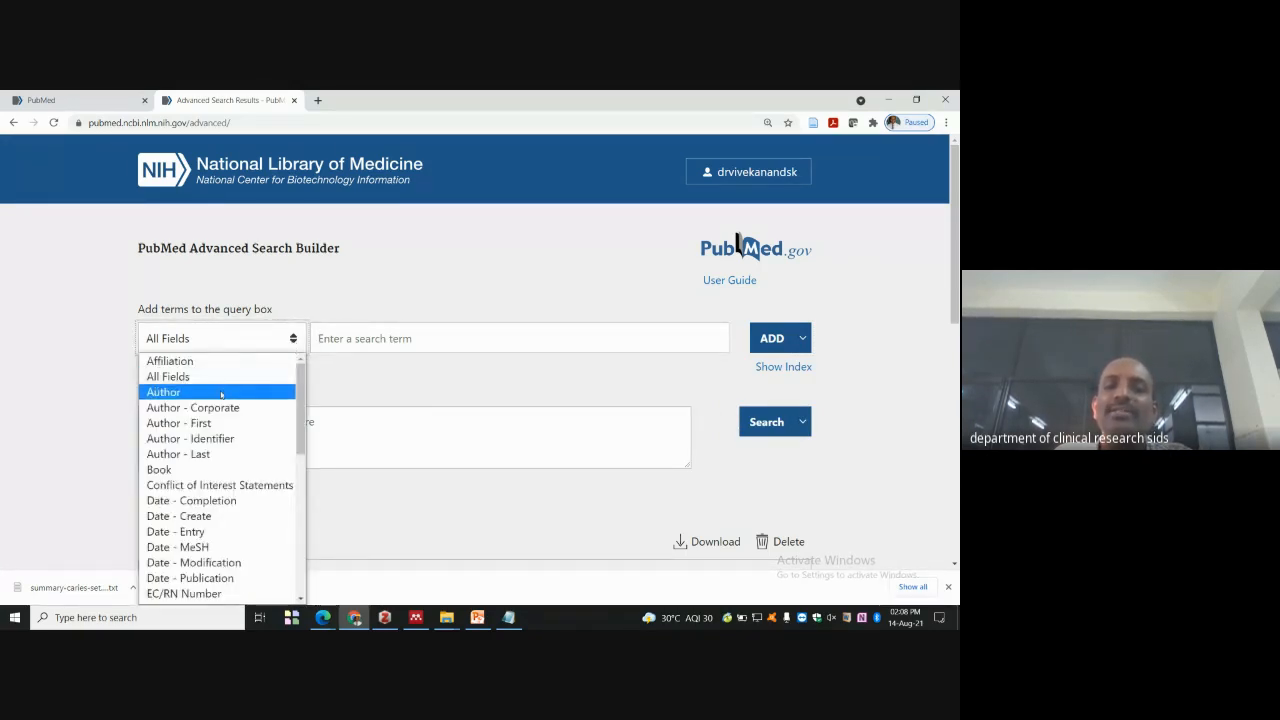
scroll(224, 408, down, 3)
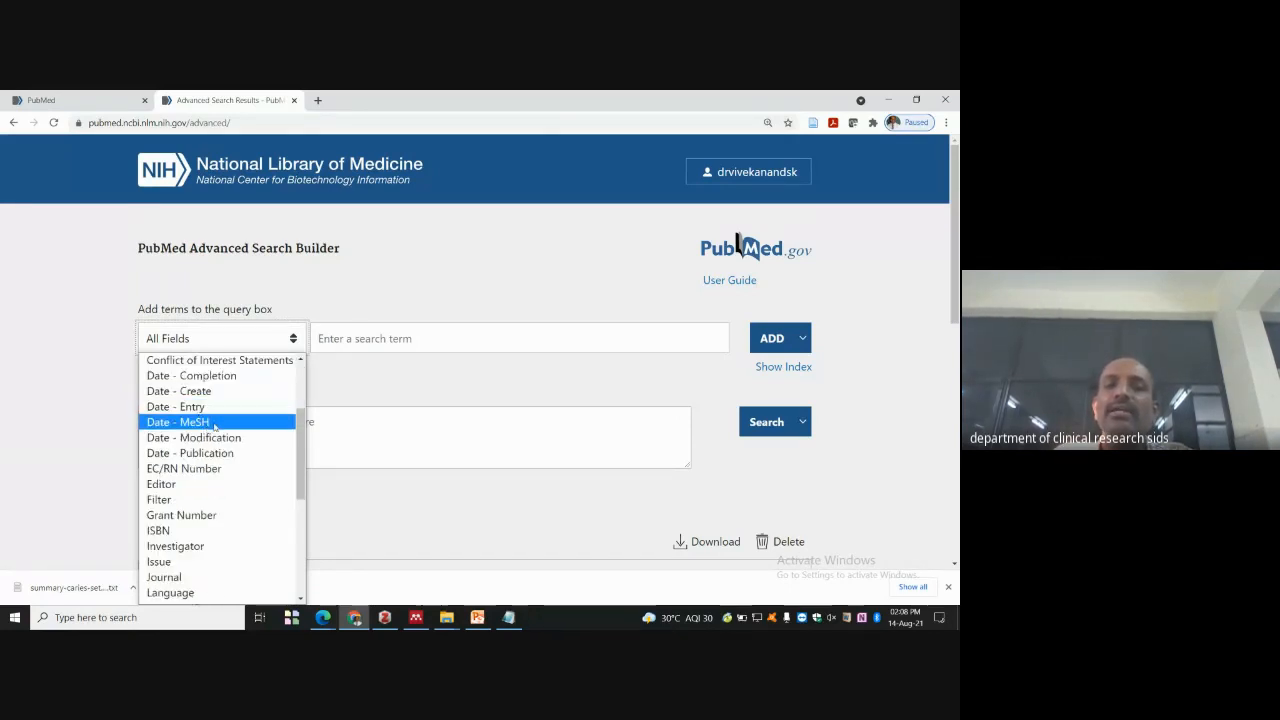
scroll(214, 426, down, 3)
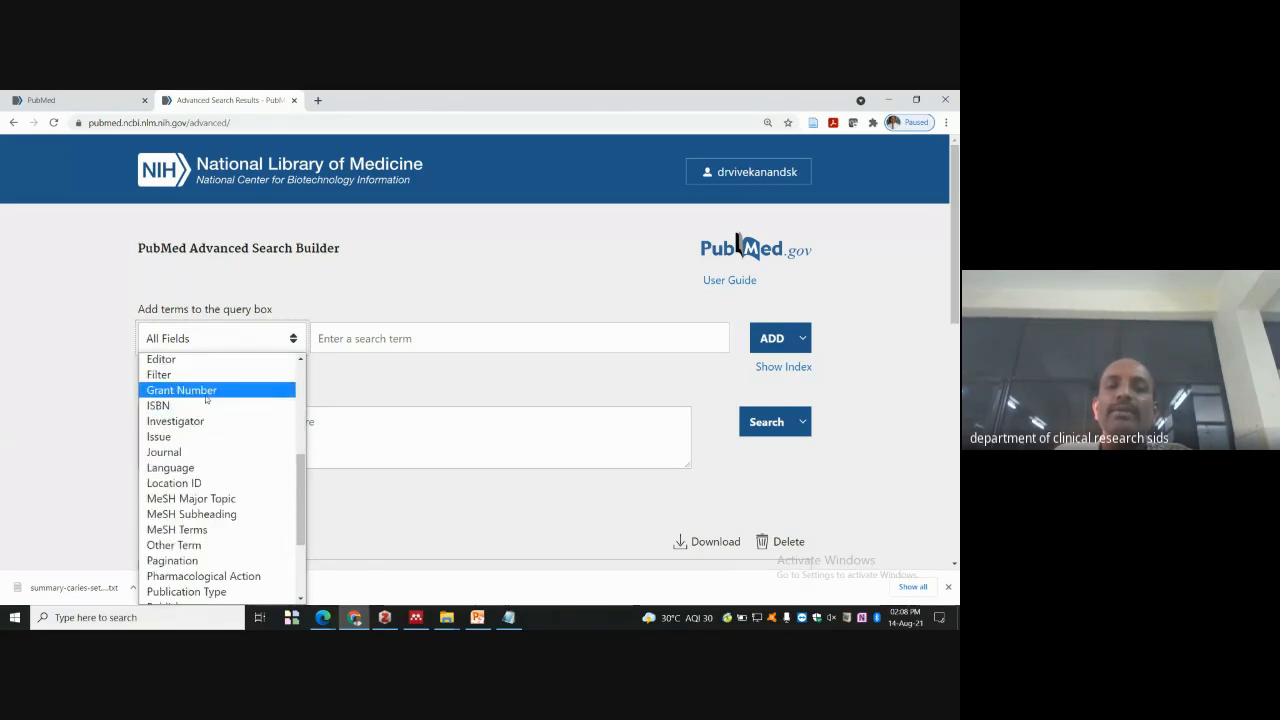
scroll(211, 432, down, 3)
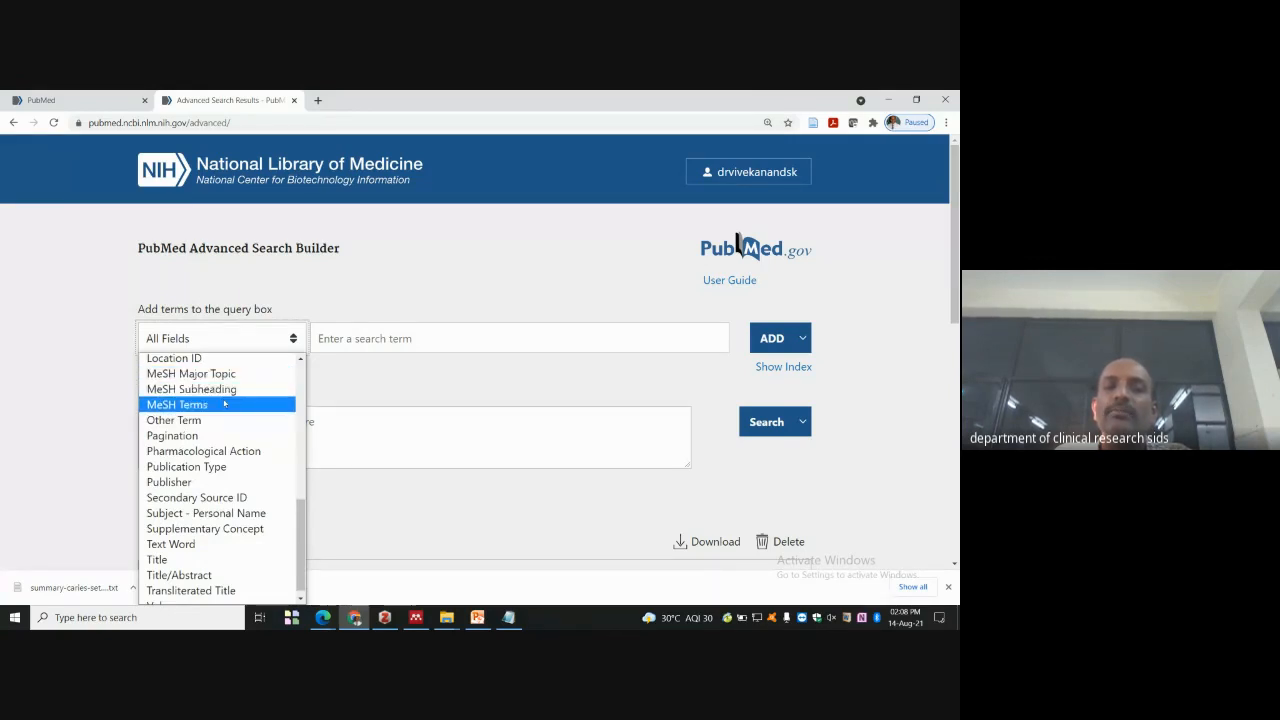
scroll(223, 410, down, 1)
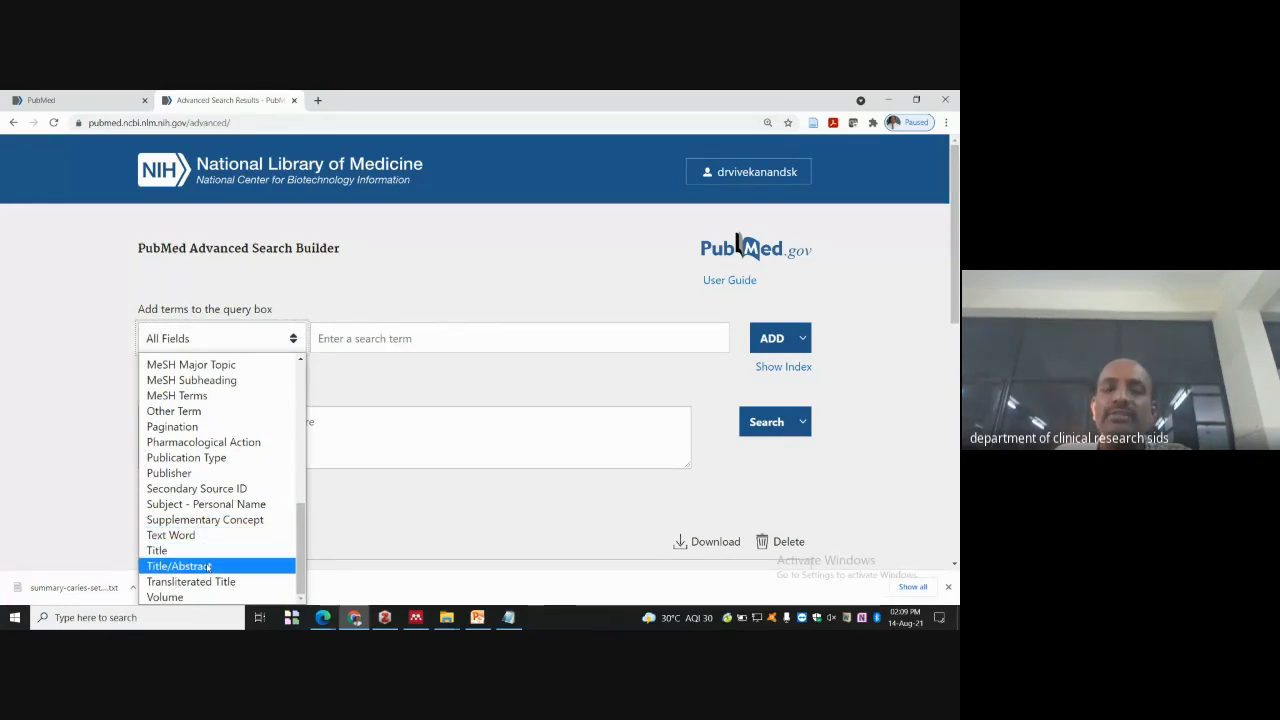
click(208, 566)
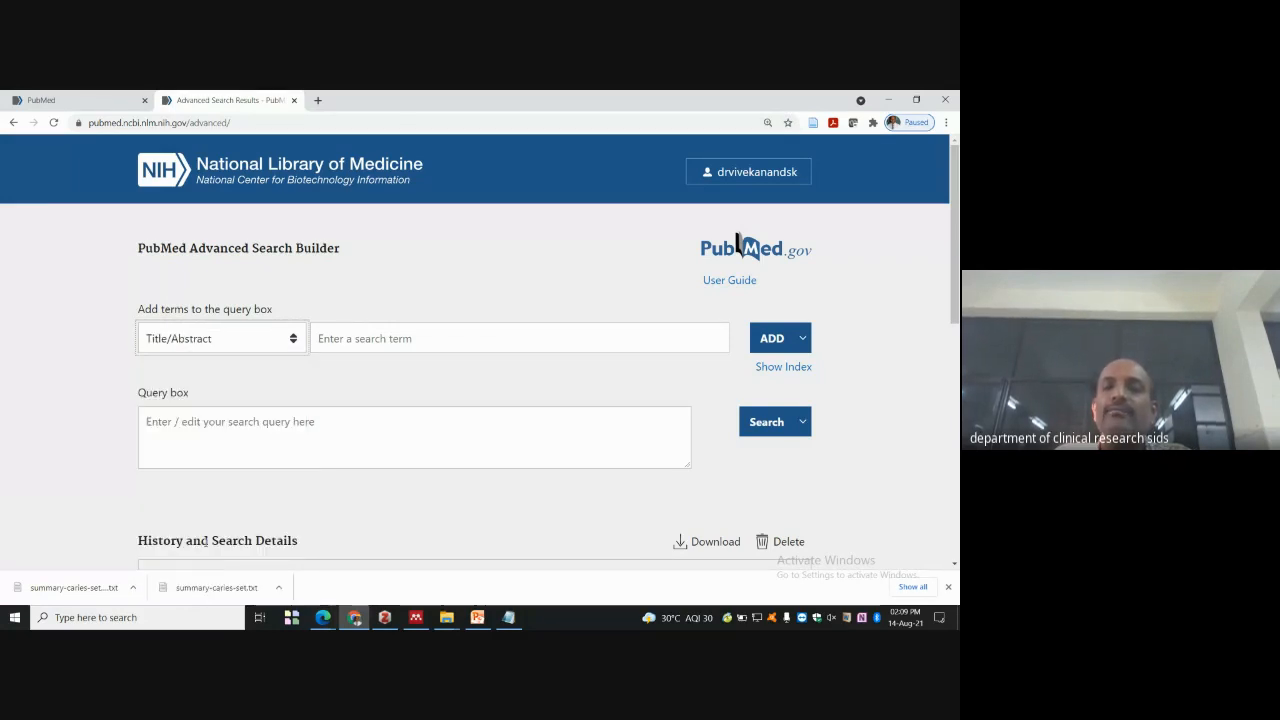
- Add Caries and Pedo as Title/Abstract terms joined with AND in the query box
click(351, 331)
text(Caries)
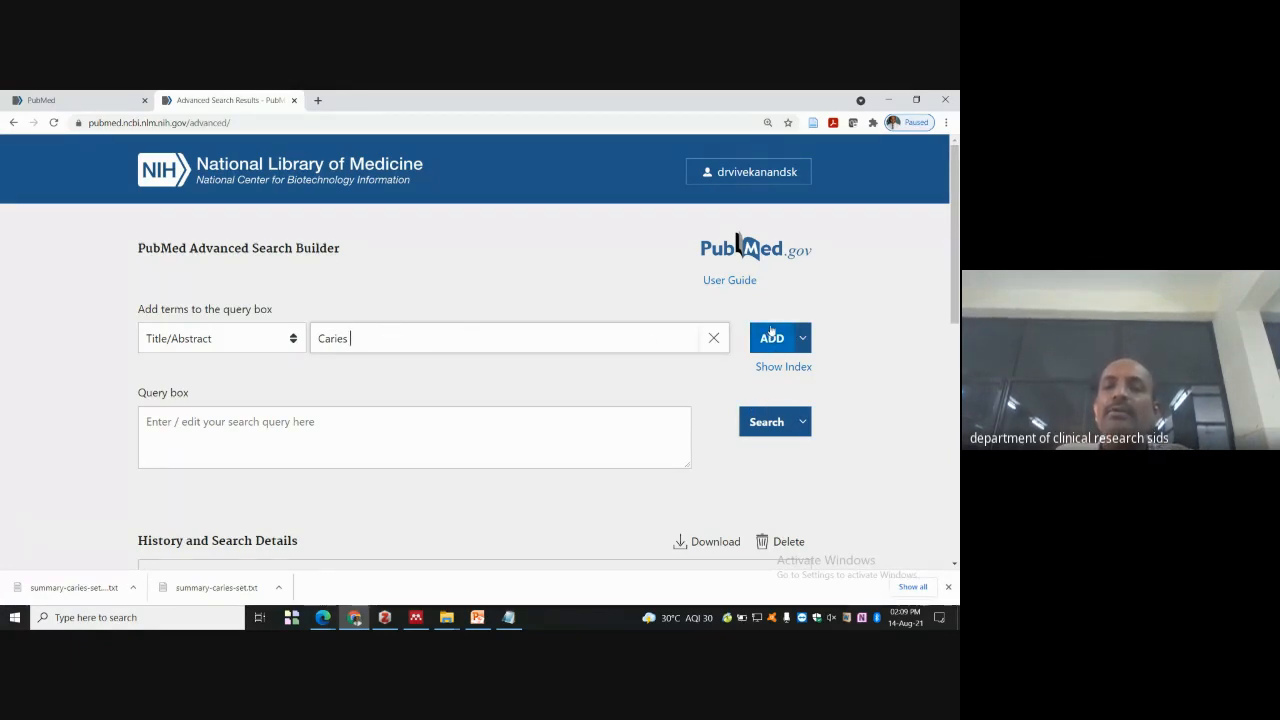
click(770, 338)
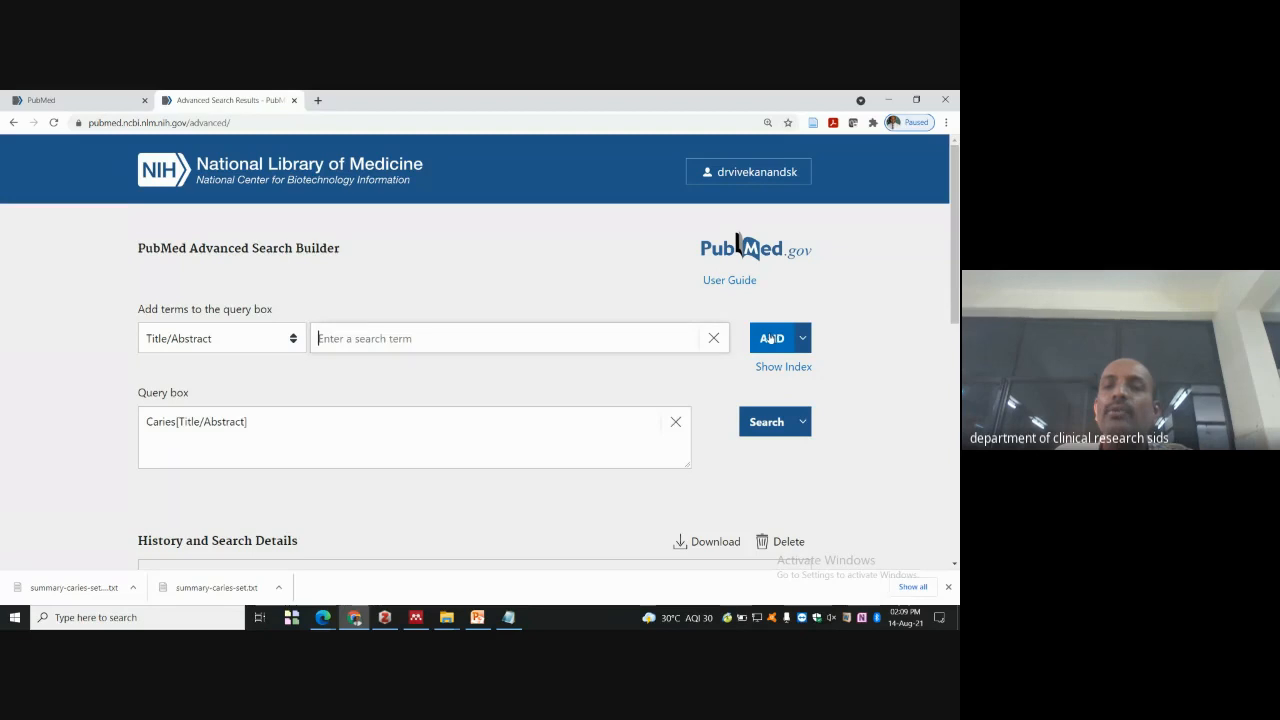
click(237, 341)
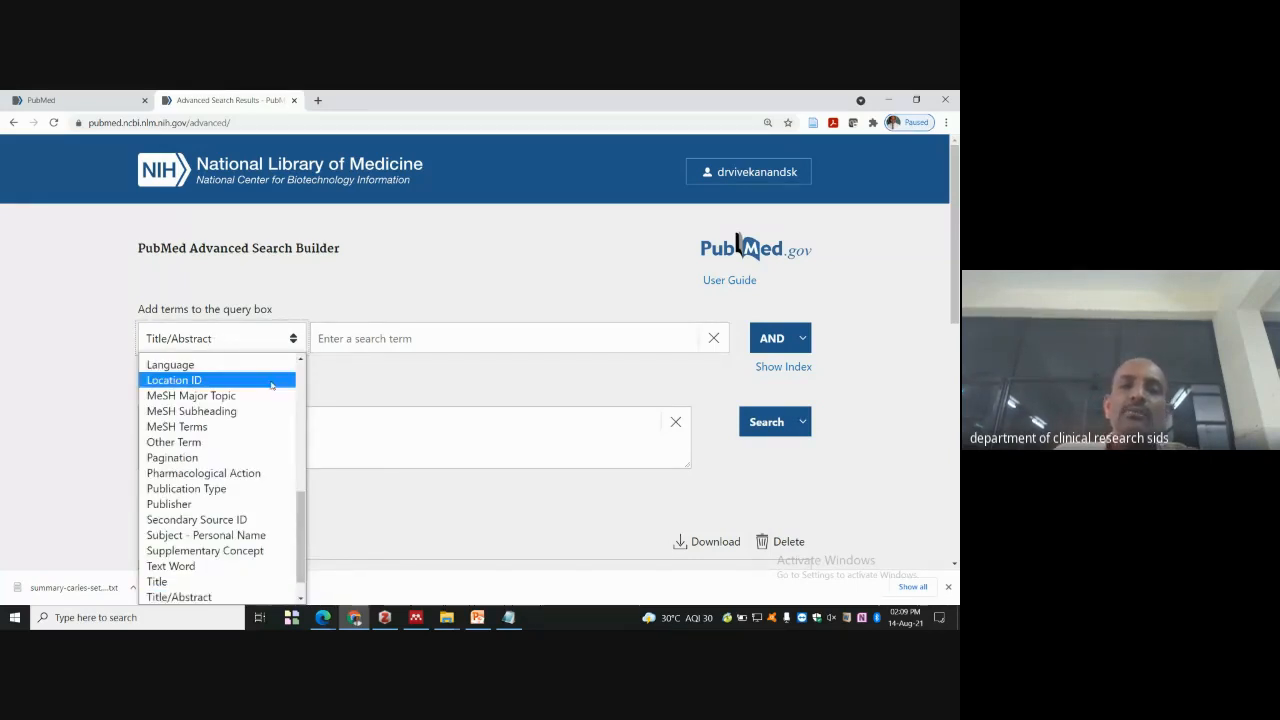
click(336, 338)
text(Pedo)
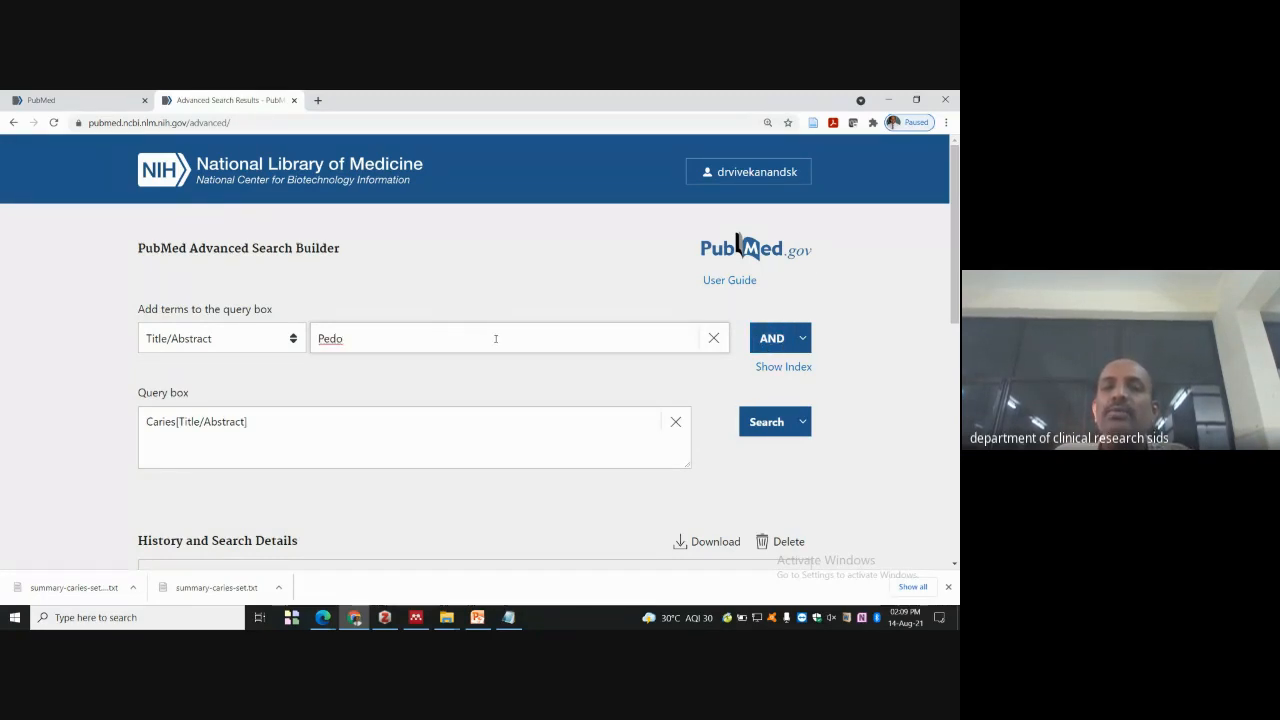
key(Return)
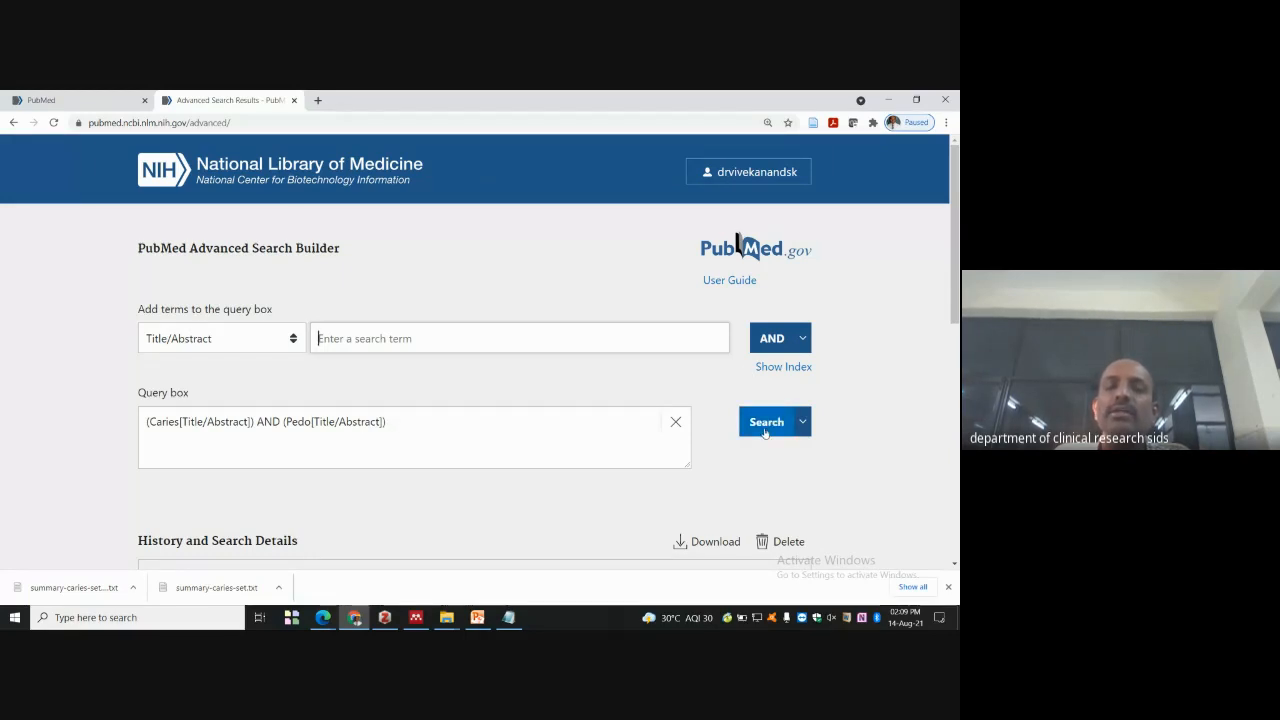
- Run the Title/Abstract Caries AND Pedo query, review its 2 results, and go back to Advanced
click(762, 425)
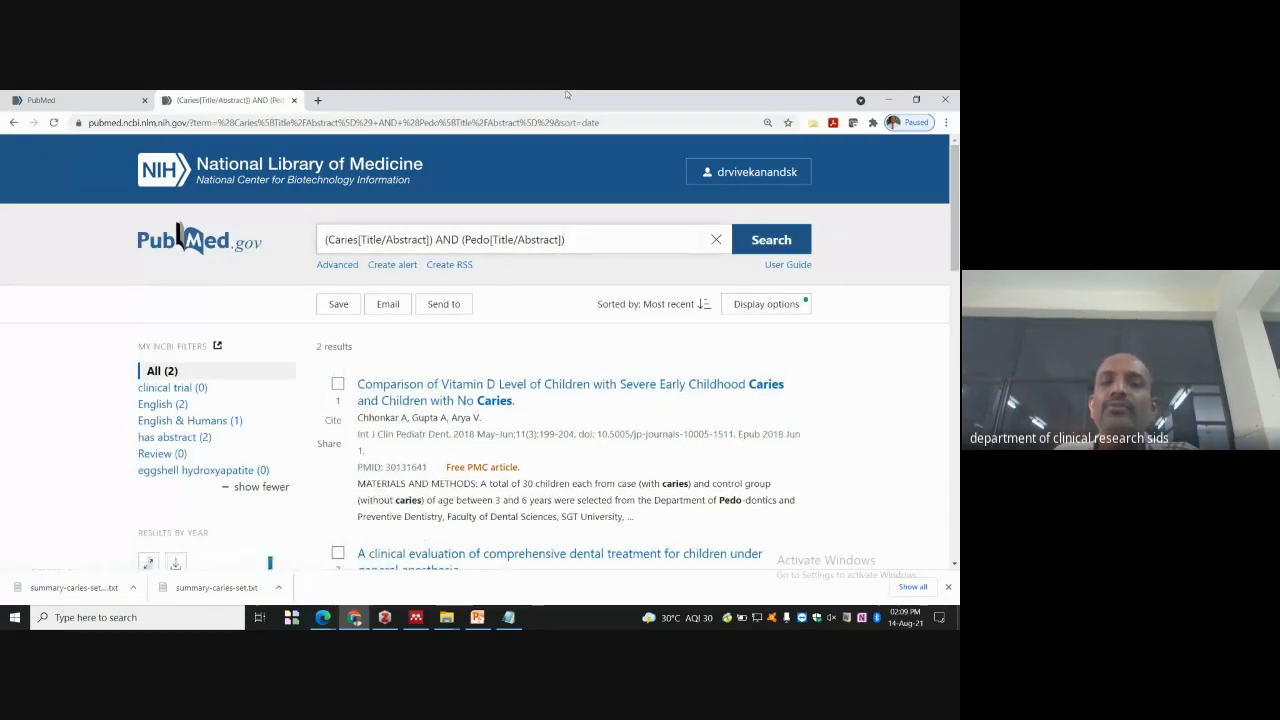
scroll(250, 450, down, 1)
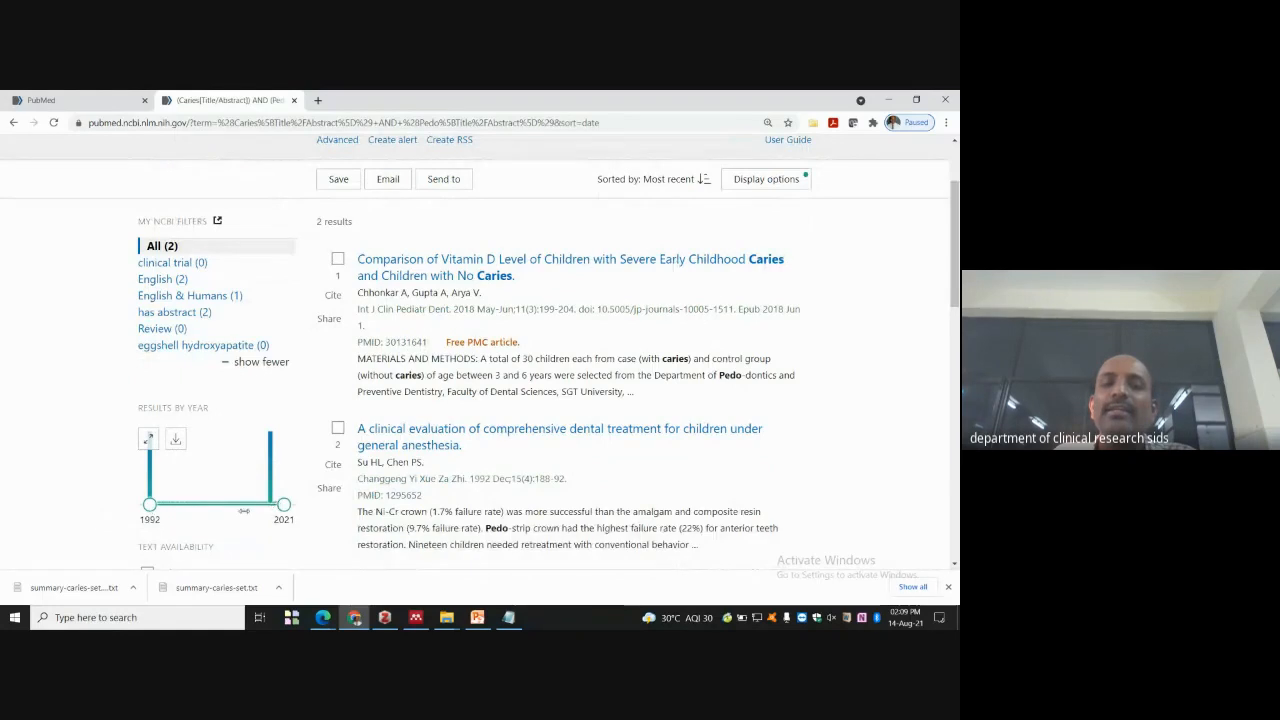
scroll(397, 411, up, 1)
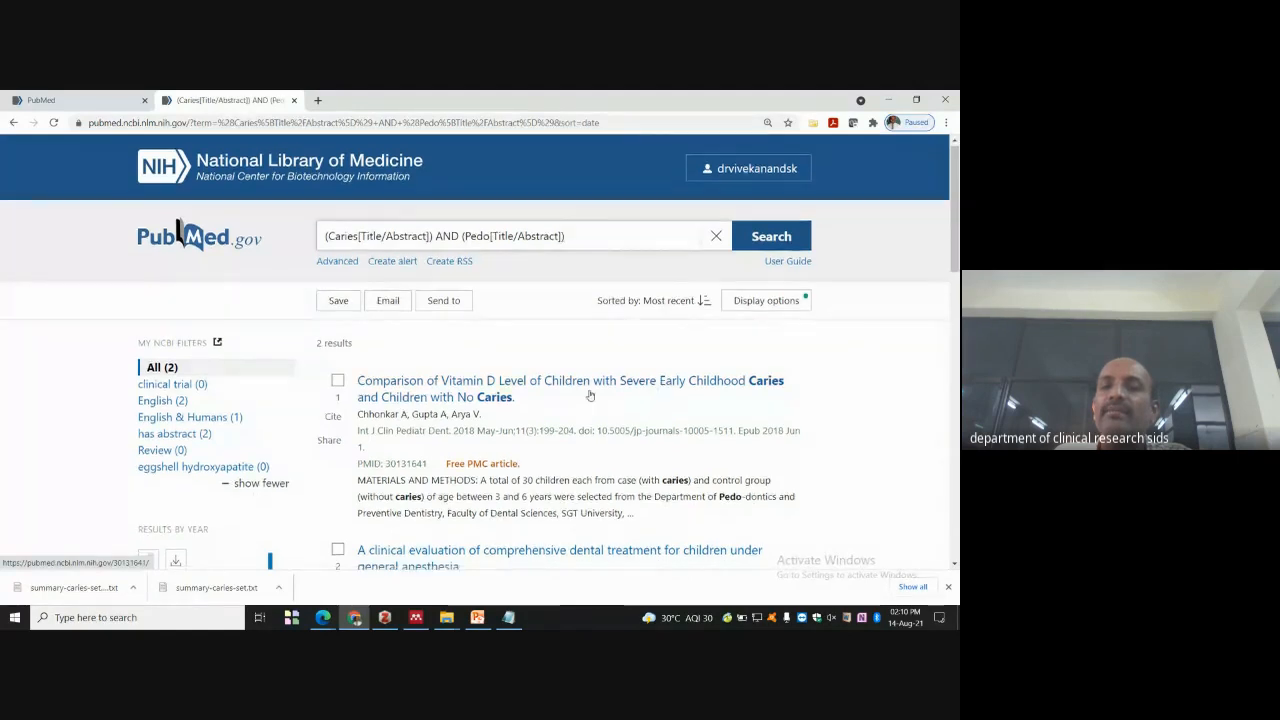
scroll(774, 392, down, 2)
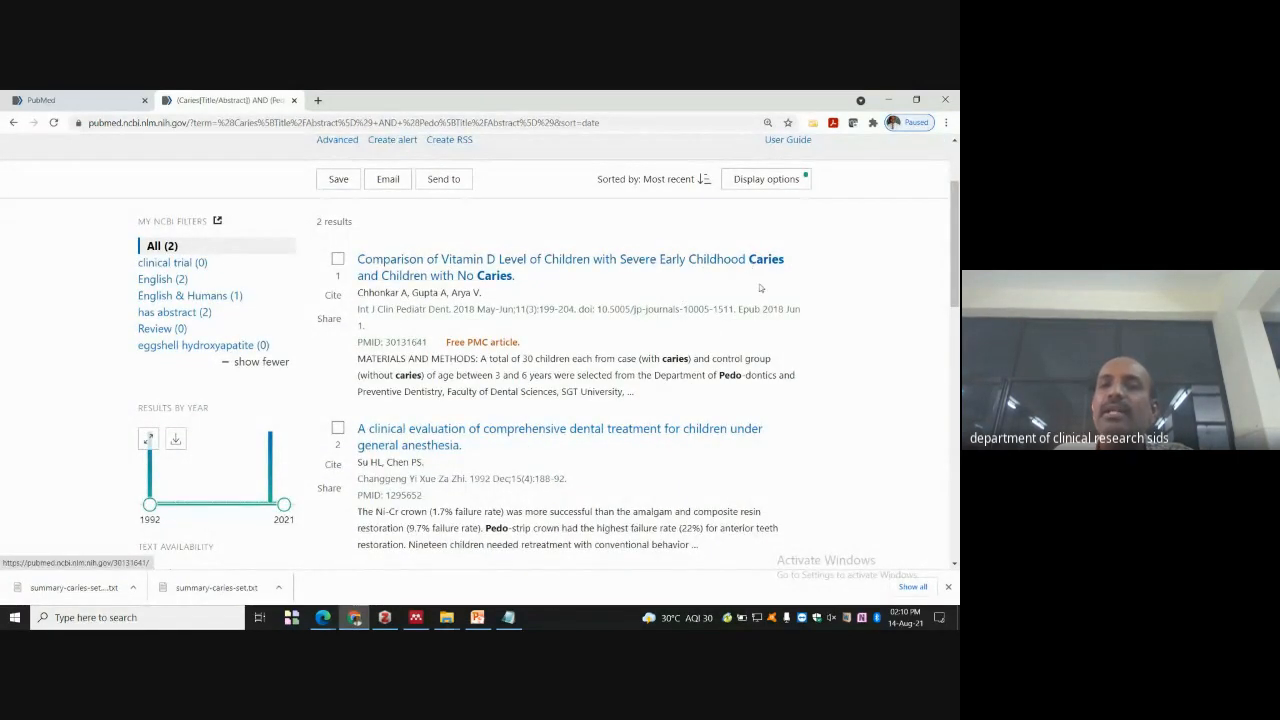
scroll(760, 288, down, 1)
scroll(745, 320, up, 2)
scroll(721, 358, down, 3)
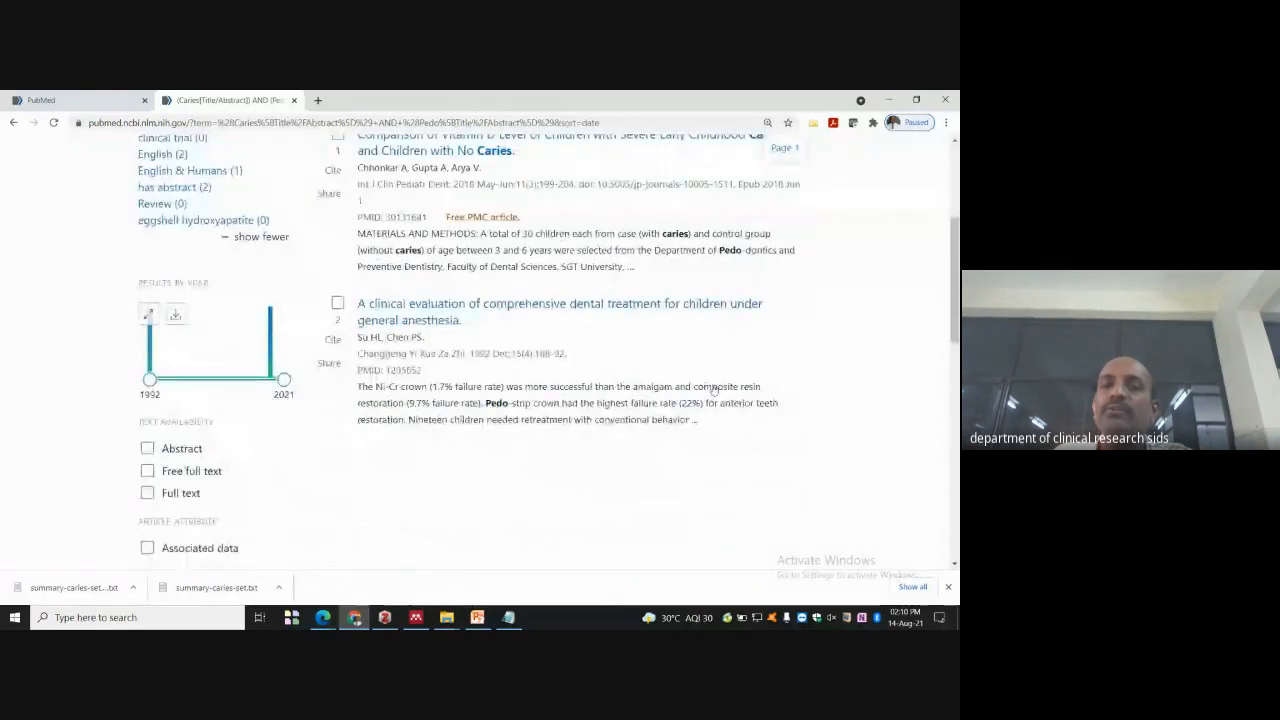
scroll(713, 390, up, 3)
click(337, 265)
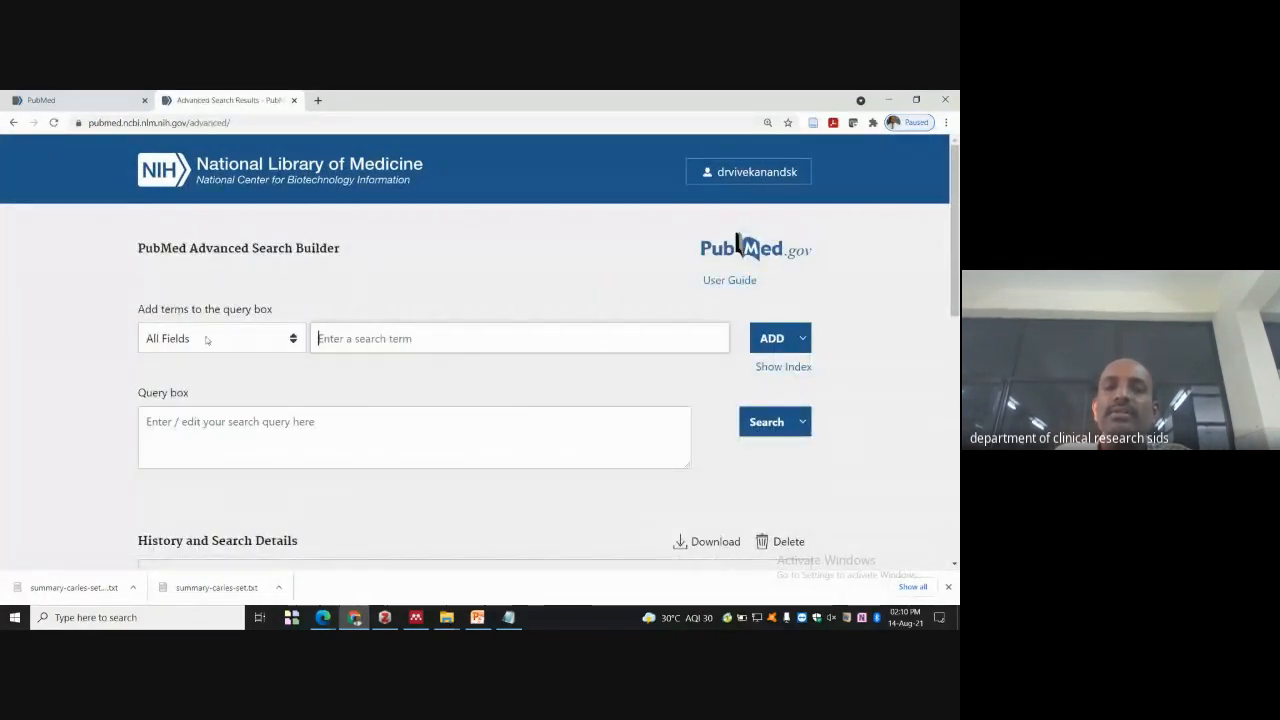
- Expand search #10 in the history and open its 2 results
scroll(355, 398, down, 1)
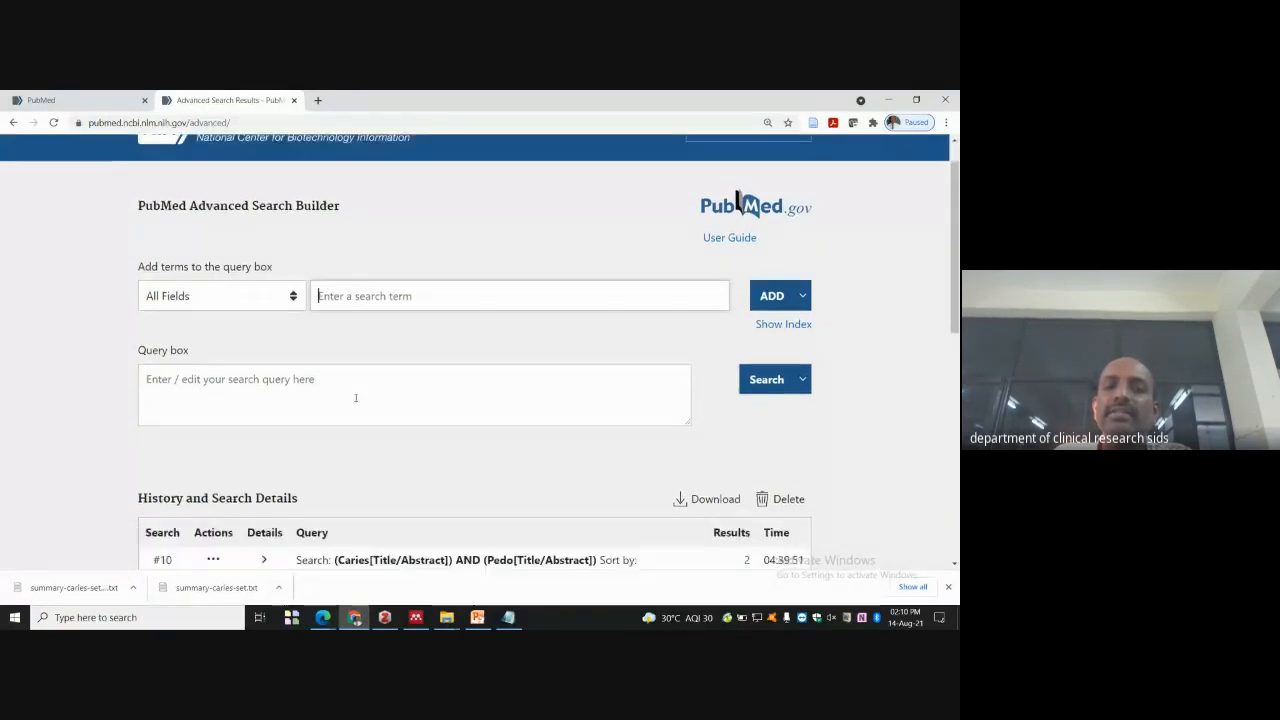
scroll(355, 398, down, 2)
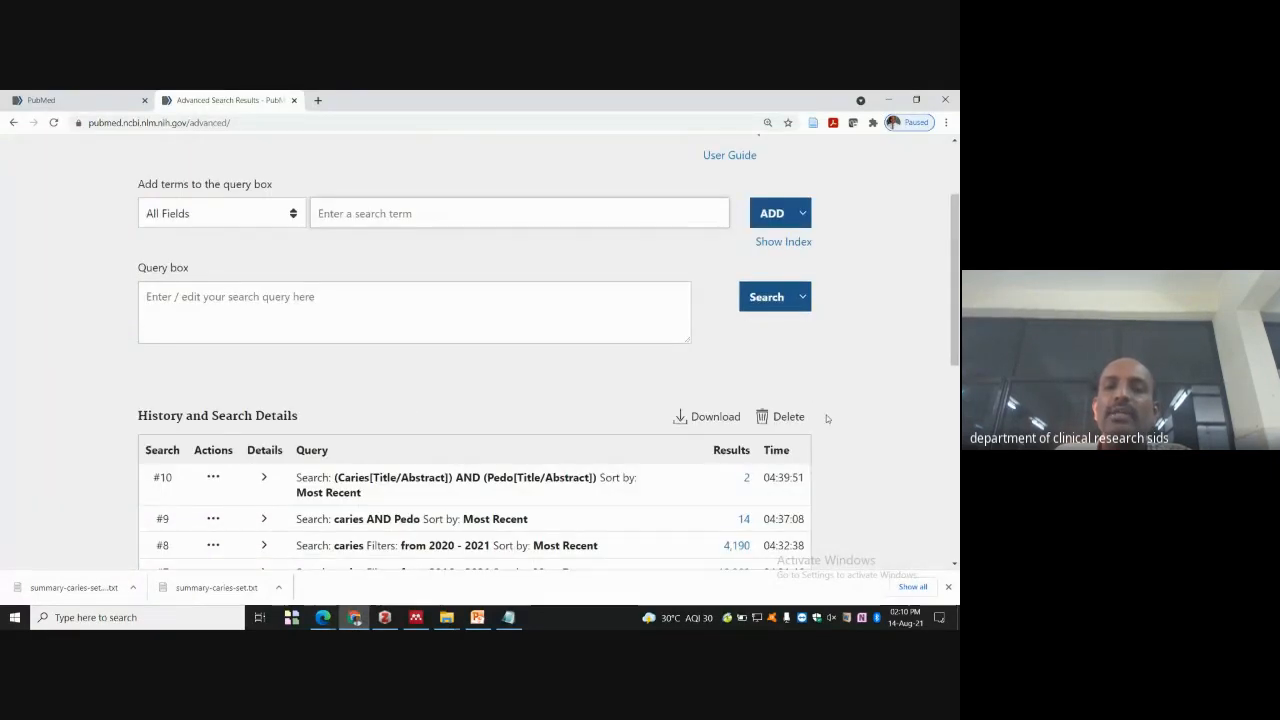
click(430, 480)
scroll(615, 495, down, 1)
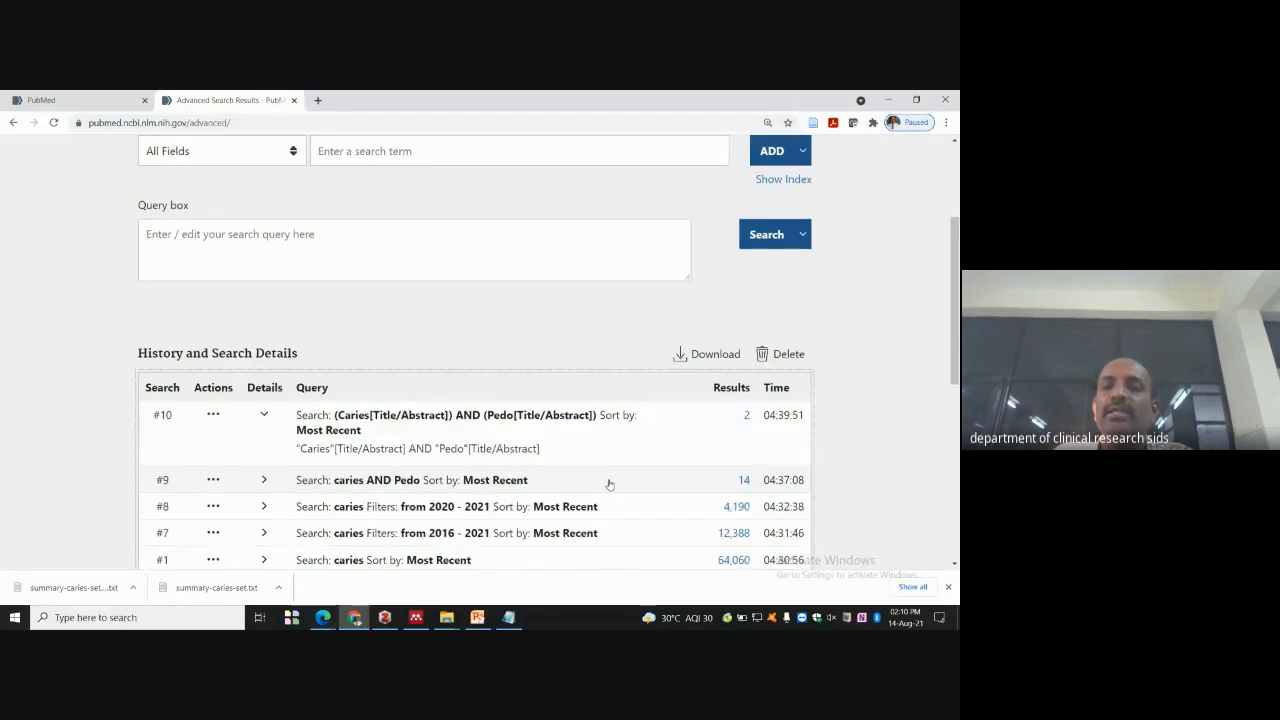
double_click(380, 448)
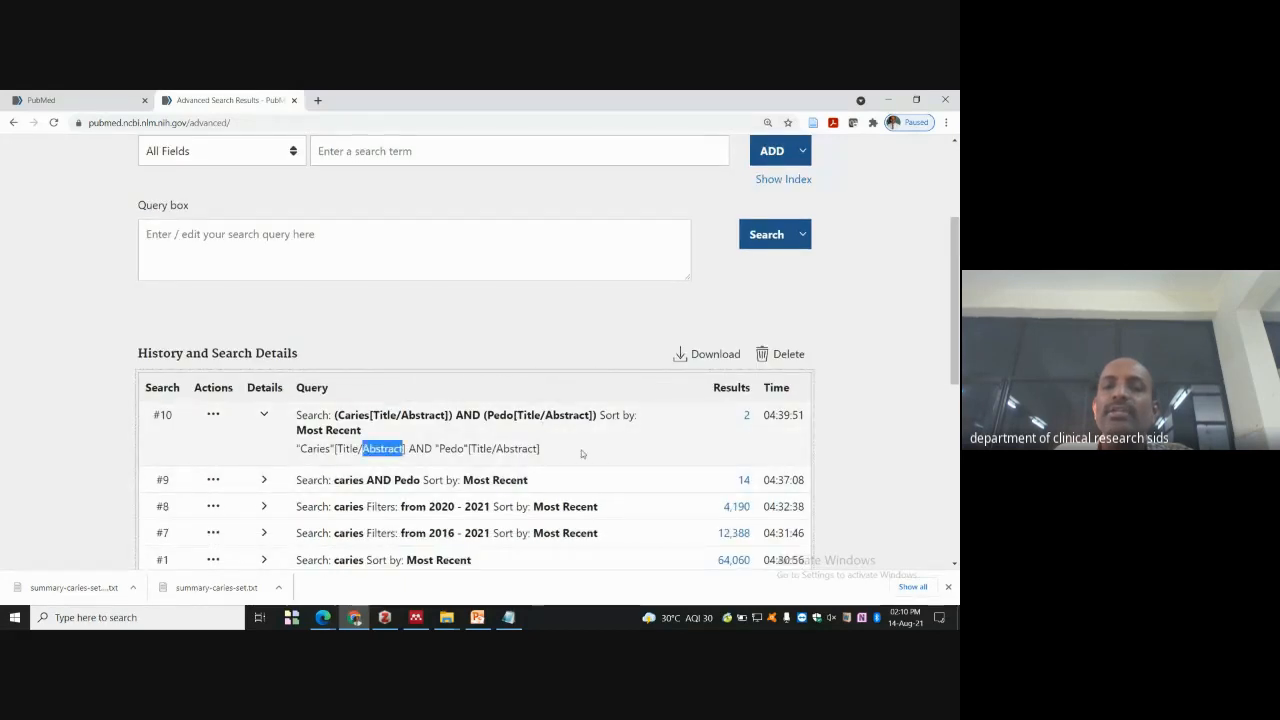
click(745, 418)
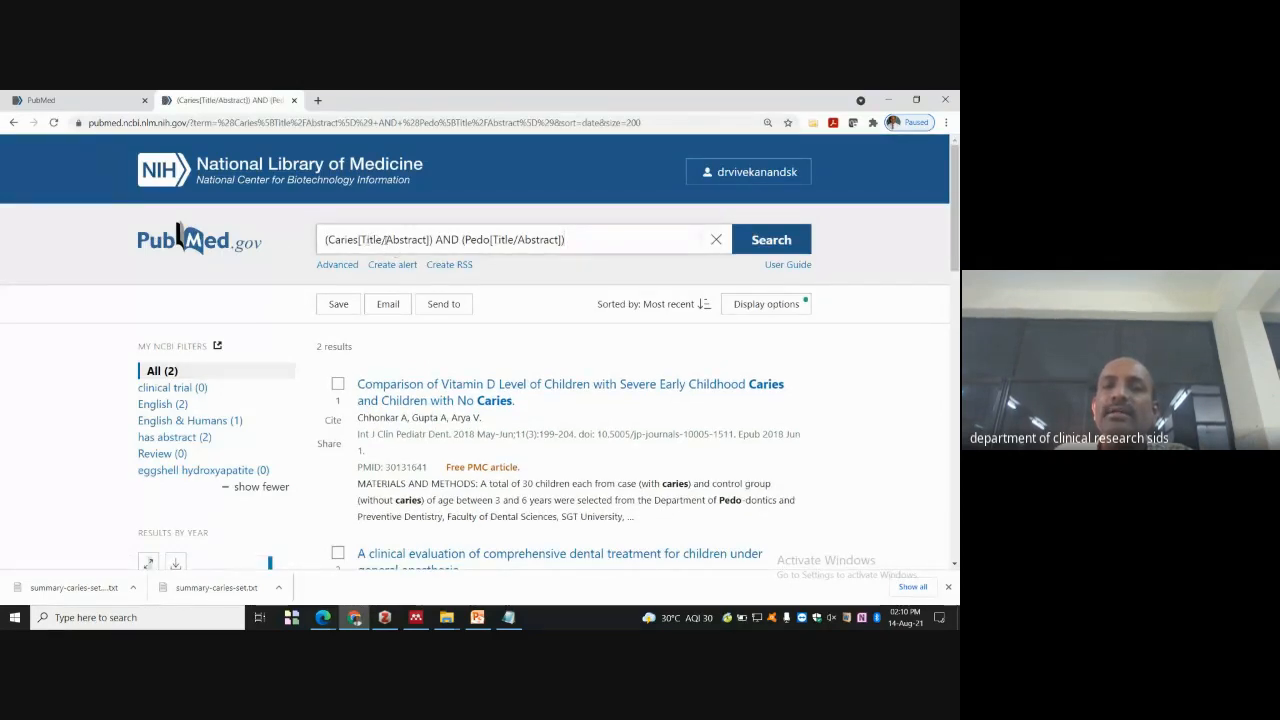
- Change both [Title/Abstract] tags to [Title] and rerun the Caries AND Pedo search
key(BackSpace)
key(BackSpace)
key(BackSpace)
key(BackSpace)
key(BackSpace)
key(BackSpace)
key(BackSpace)
key(BackSpace)
key(BackSpace)
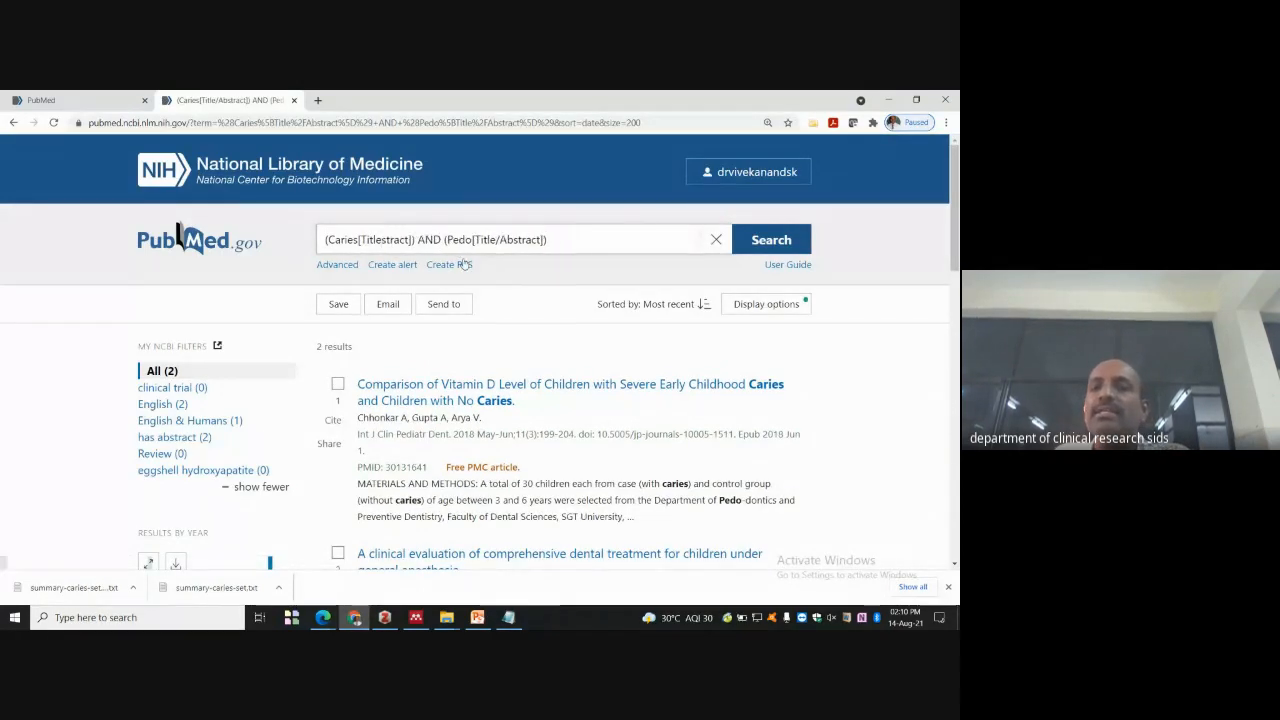
key(BackSpace)
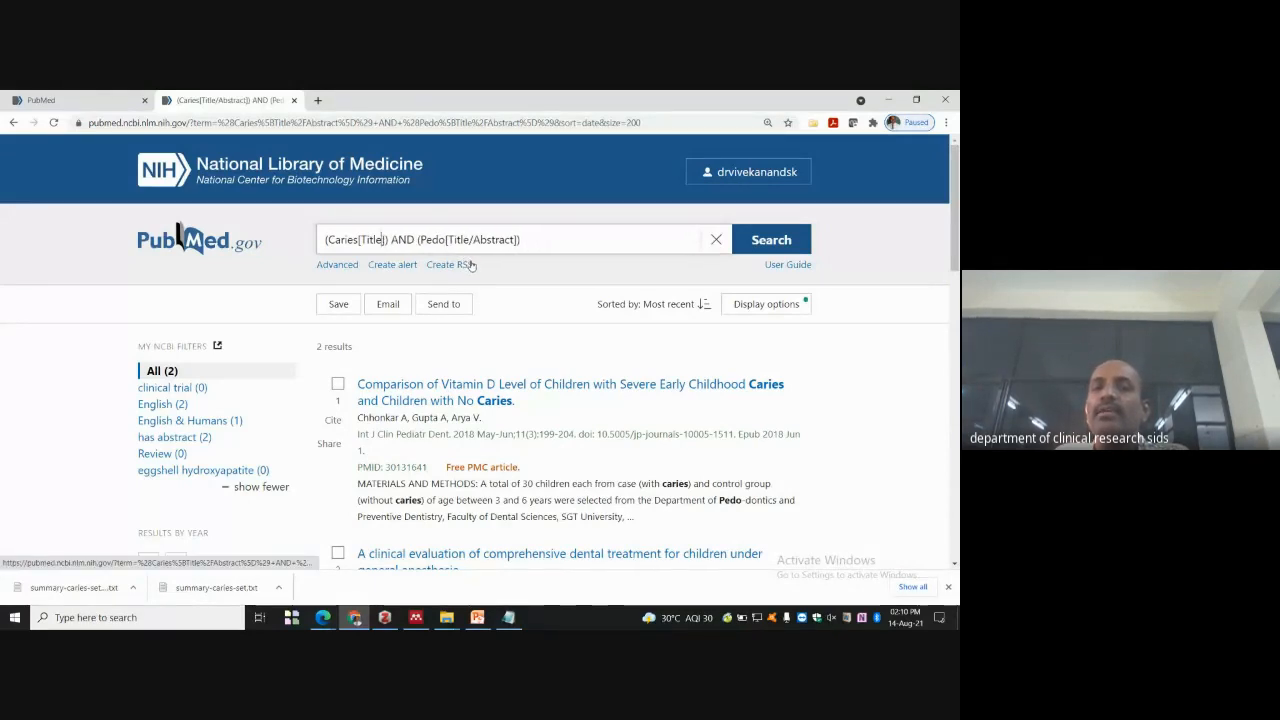
click(492, 239)
key(BackSpace)
key(BackSpace)
key(BackSpace)
key(BackSpace)
key(BackSpace)
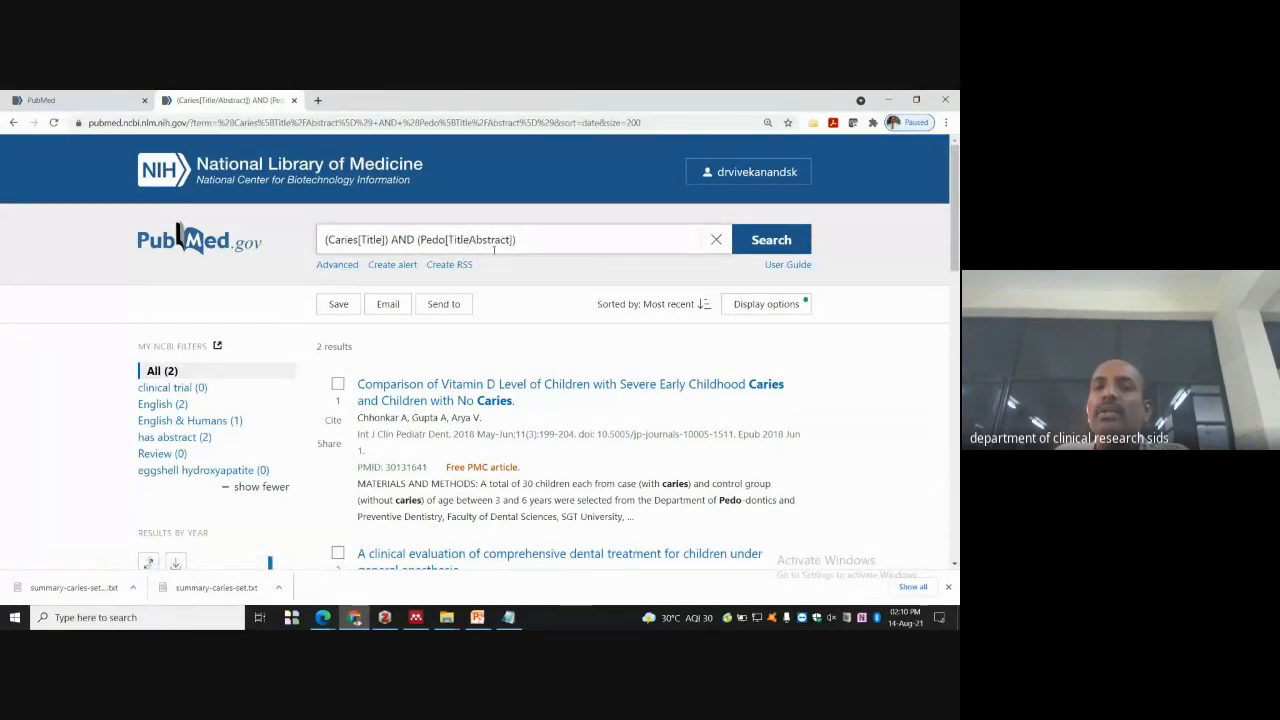
key(Delete)
key(Delete)
key(Delete)
click(735, 245)
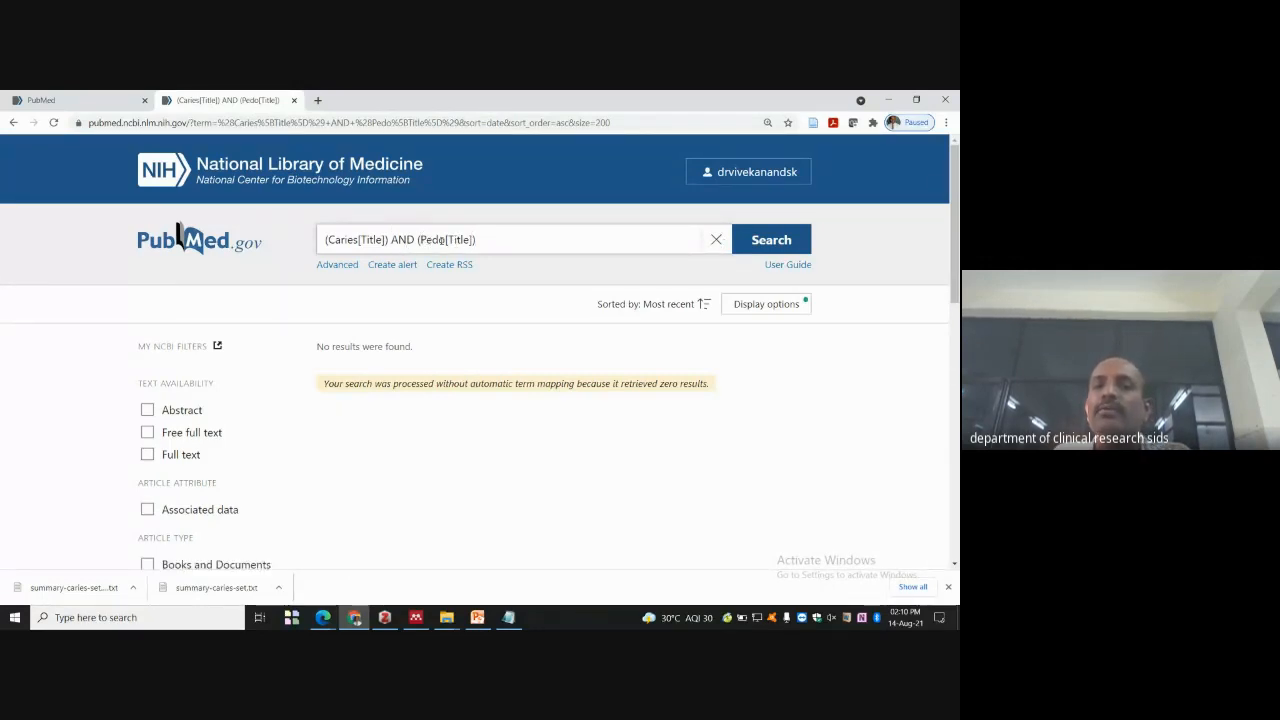
- Replace Pedo with adult and run the Caries AND adult title search
click(447, 240)
key(BackSpace)
key(BackSpace)
key(BackSpace)
key(BackSpace)
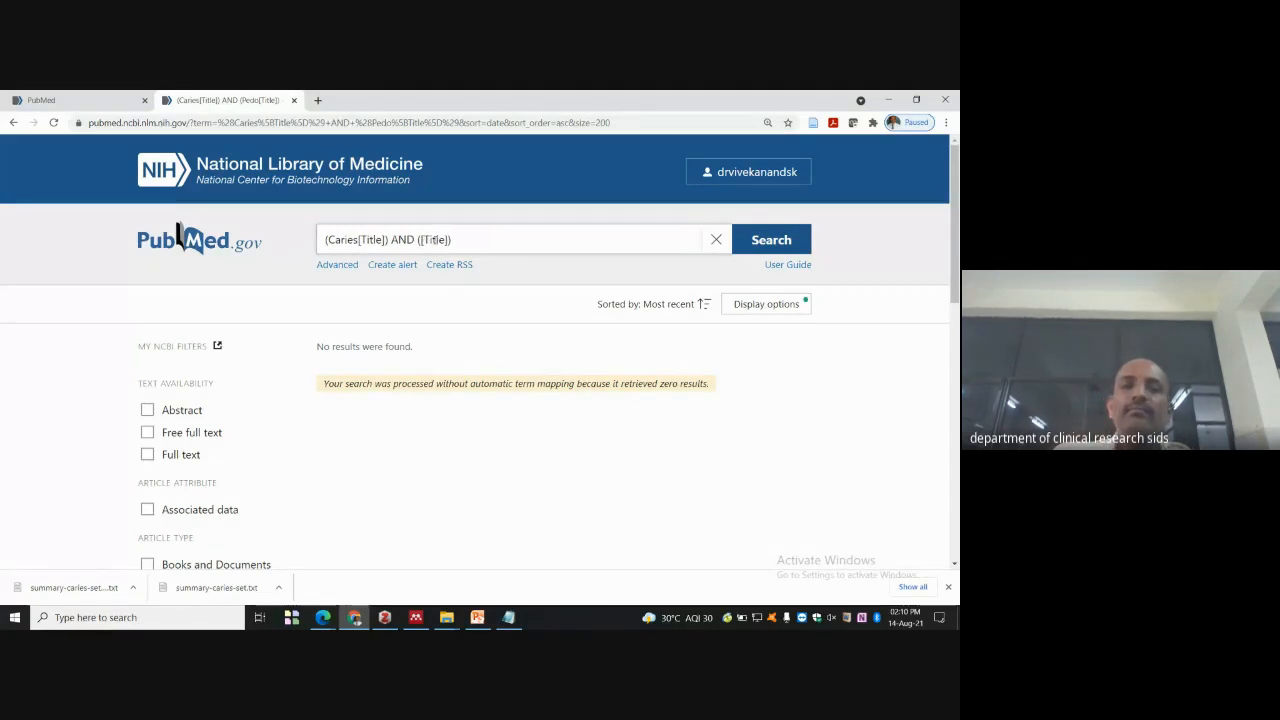
text(adult)
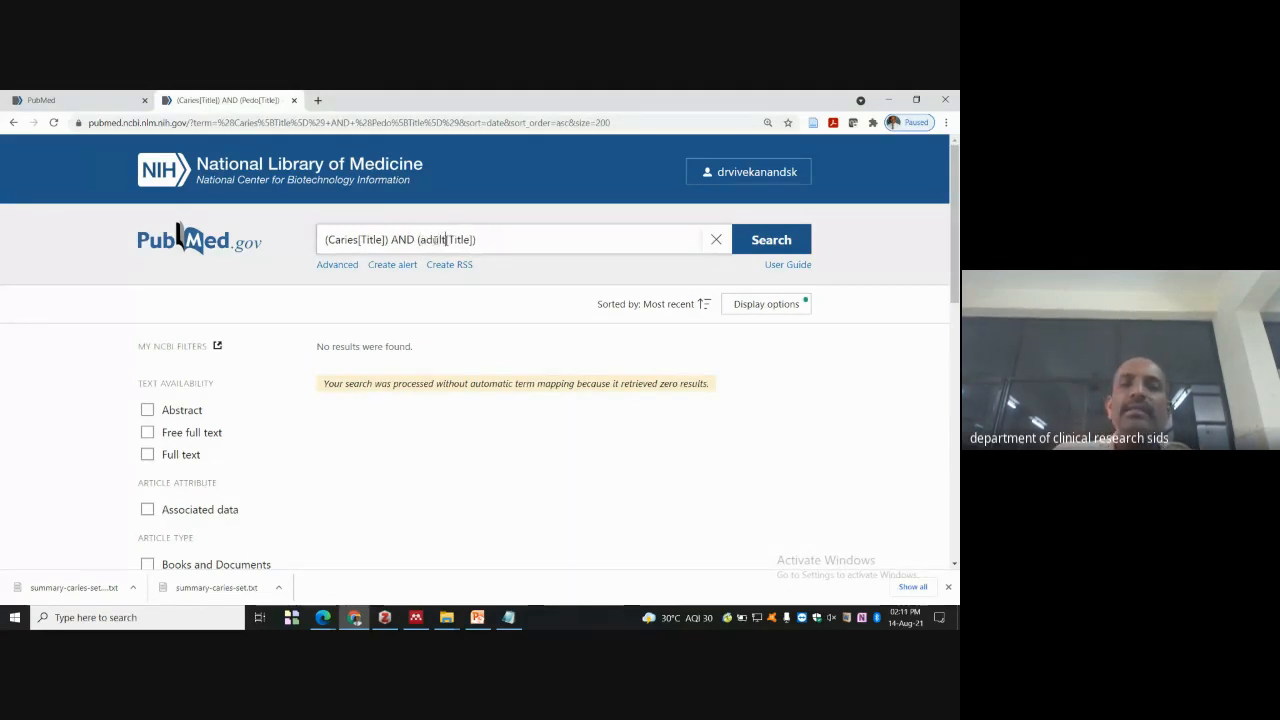
click(747, 242)
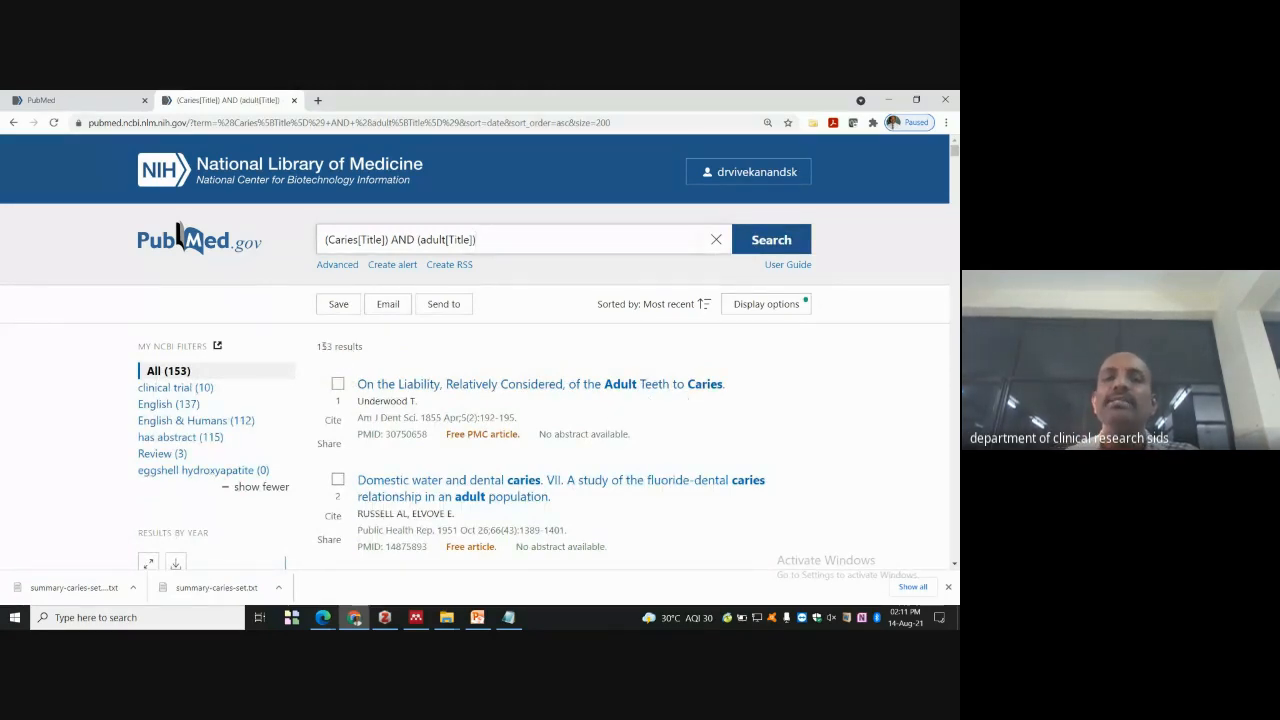
- In the advanced search builder, set new terms to combine with OR in the Title/Abstract field
click(340, 265)
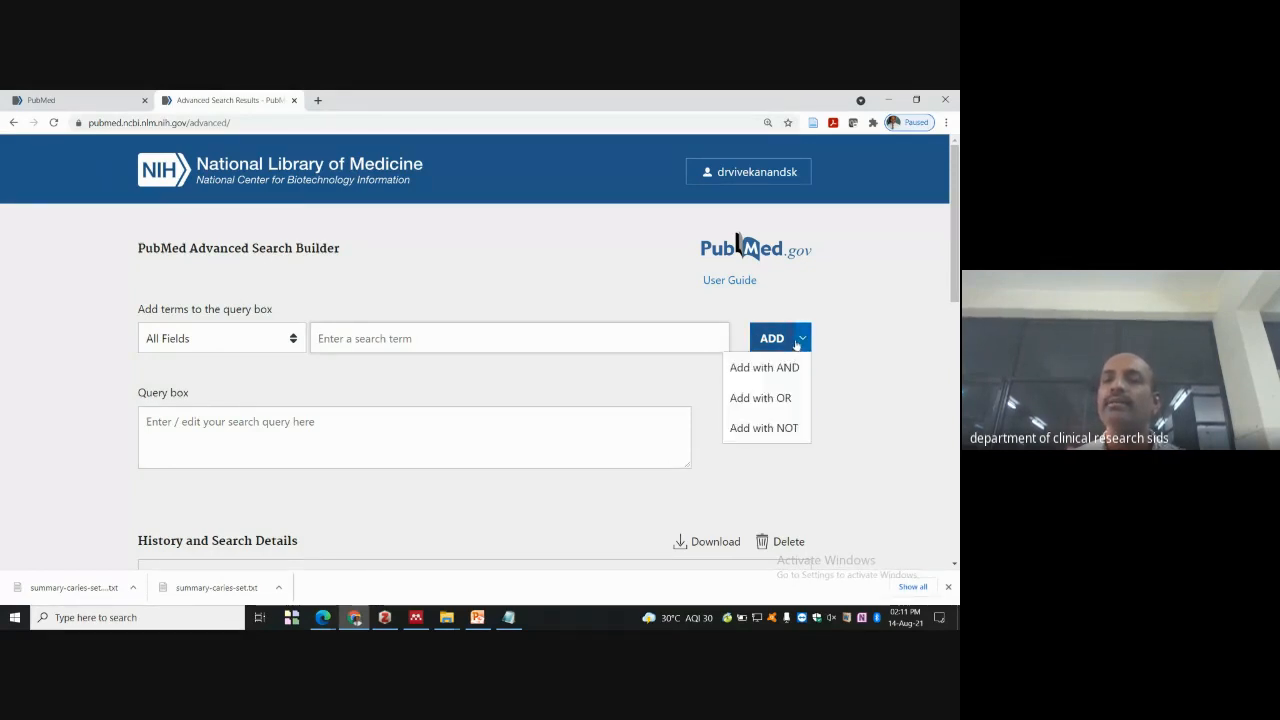
mouse_move(808, 340)
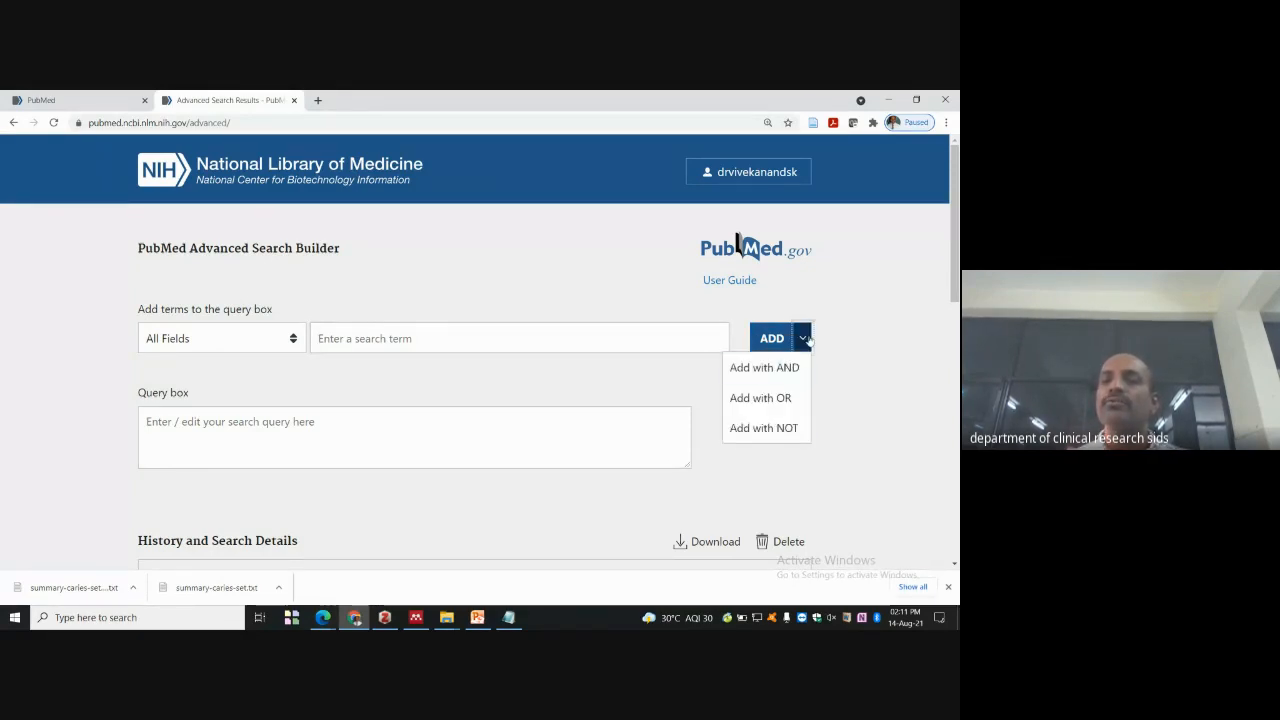
click(783, 398)
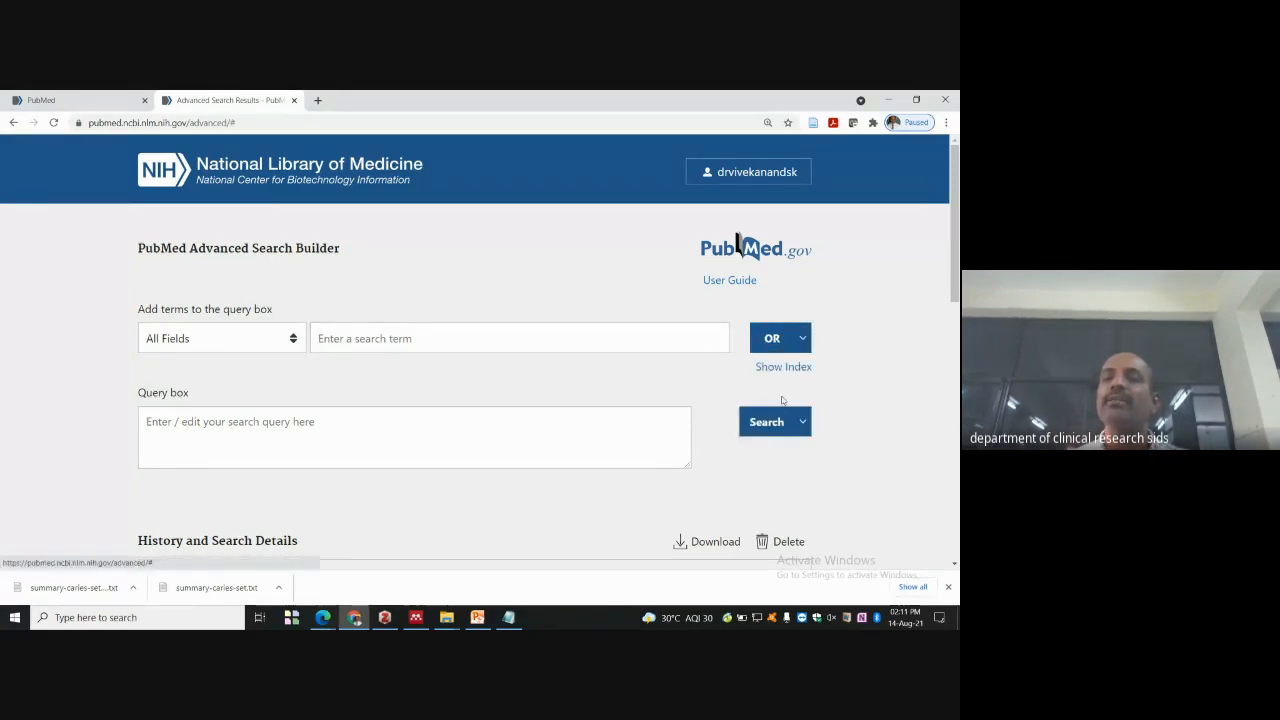
click(378, 340)
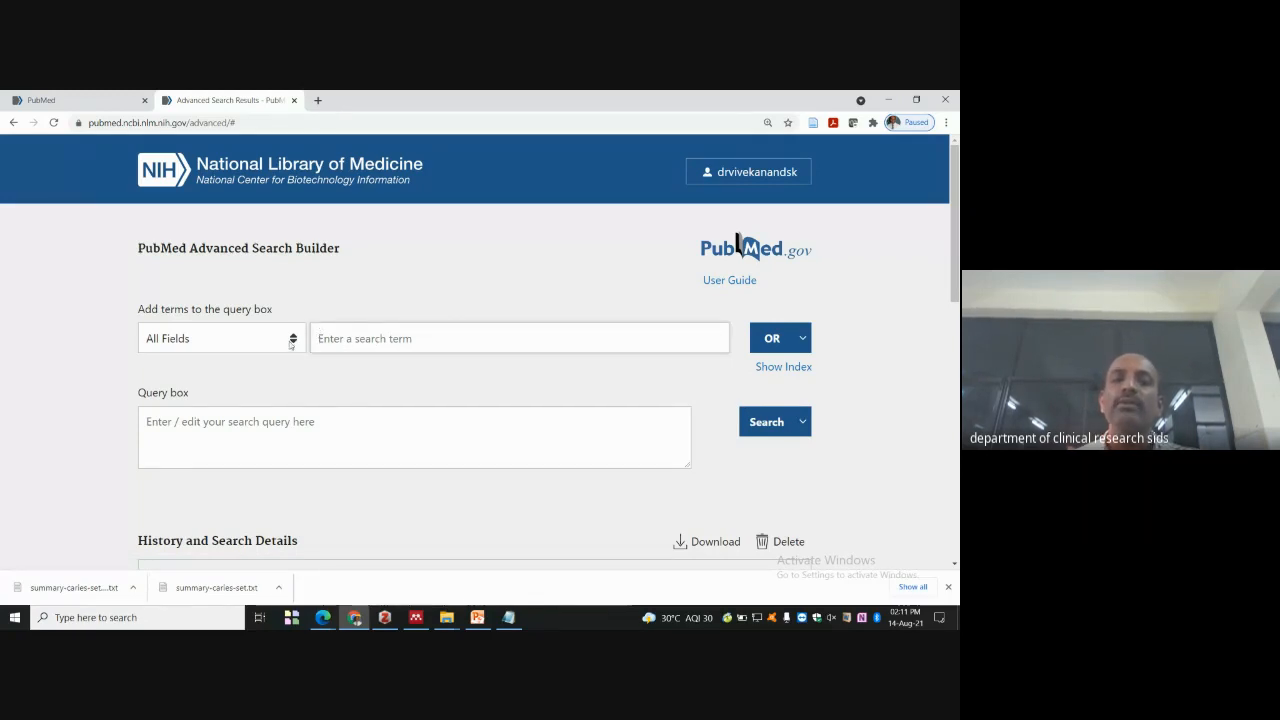
click(290, 340)
scroll(262, 460, down, 10)
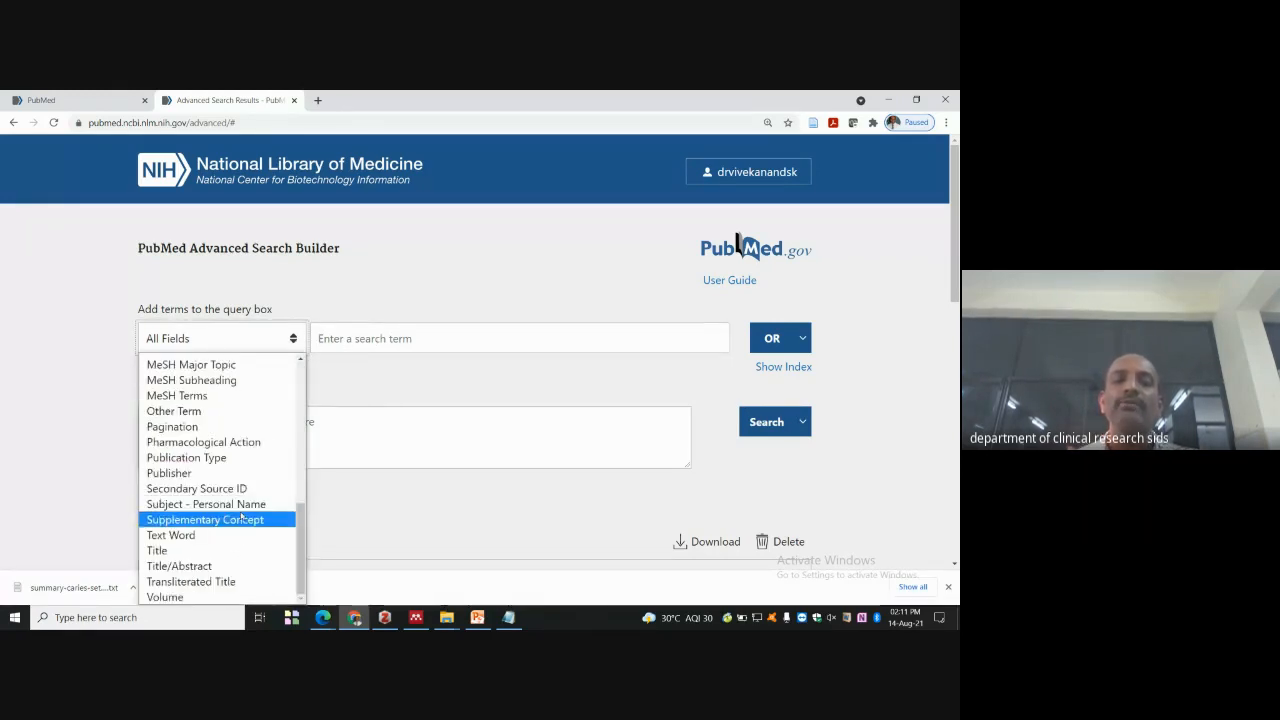
click(210, 567)
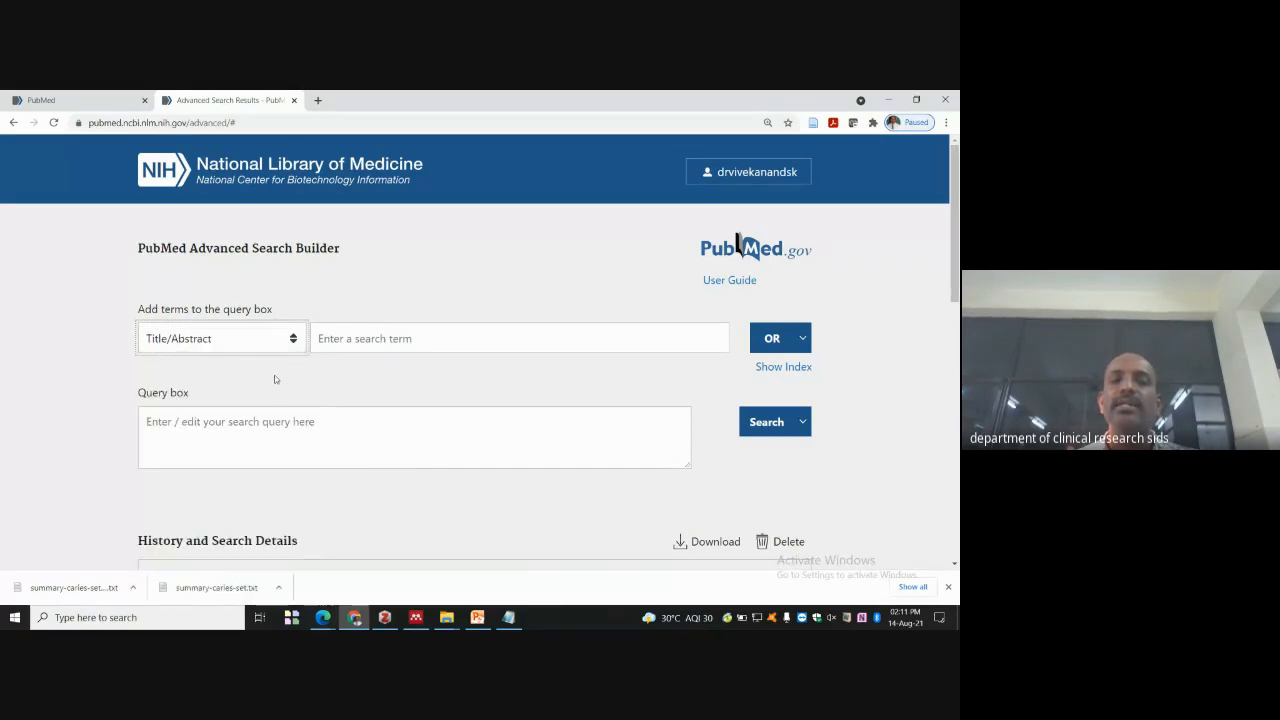
- Add caries and pedo to the query, joined by OR
click(356, 339)
text(caries)
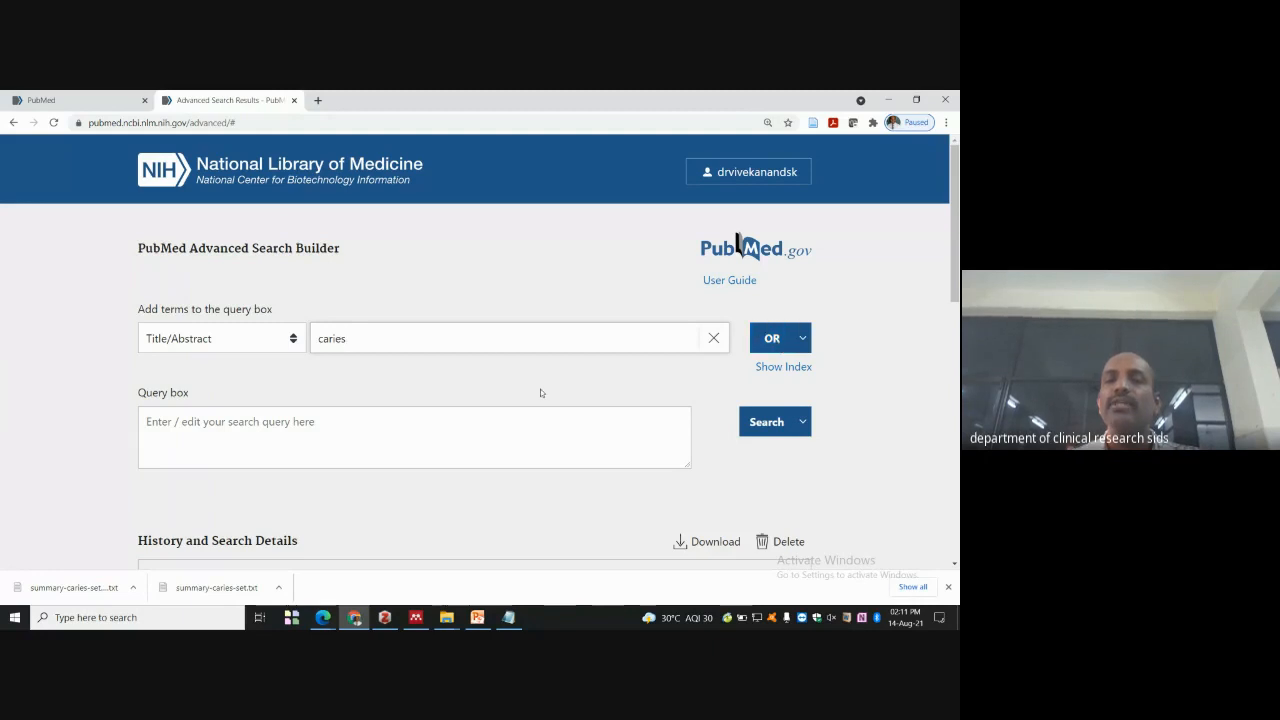
key(Return)
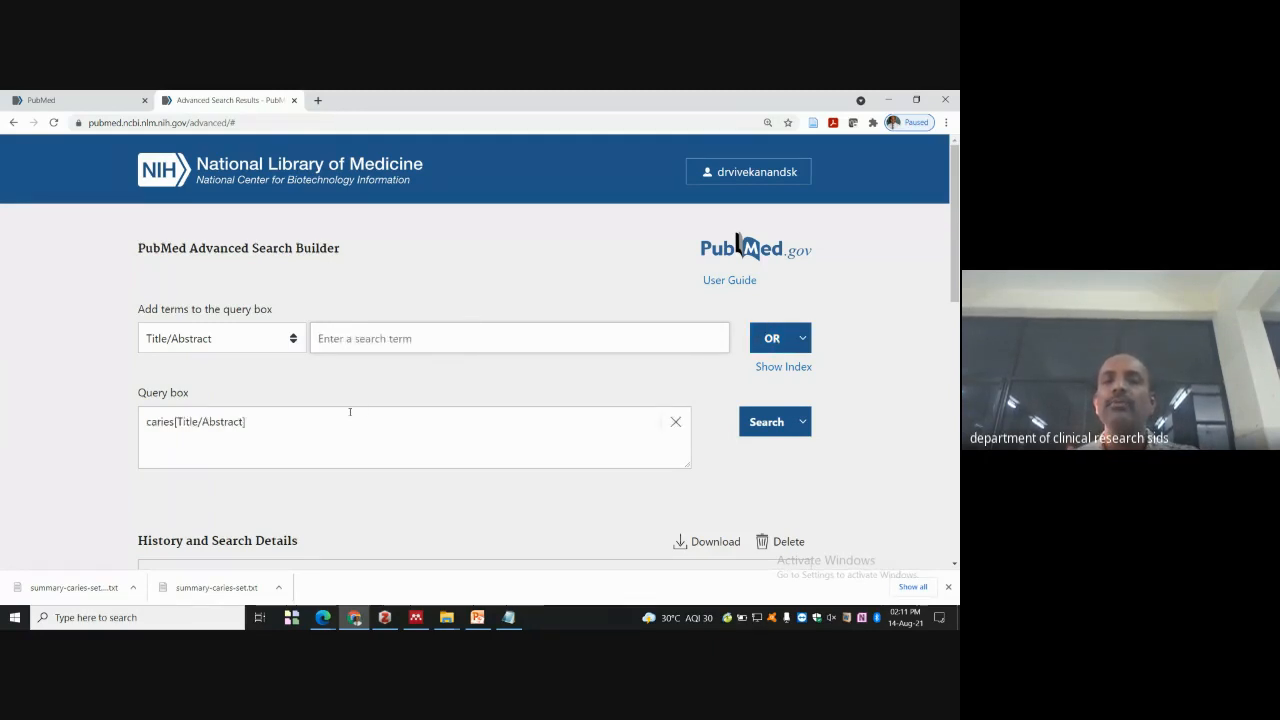
click(379, 337)
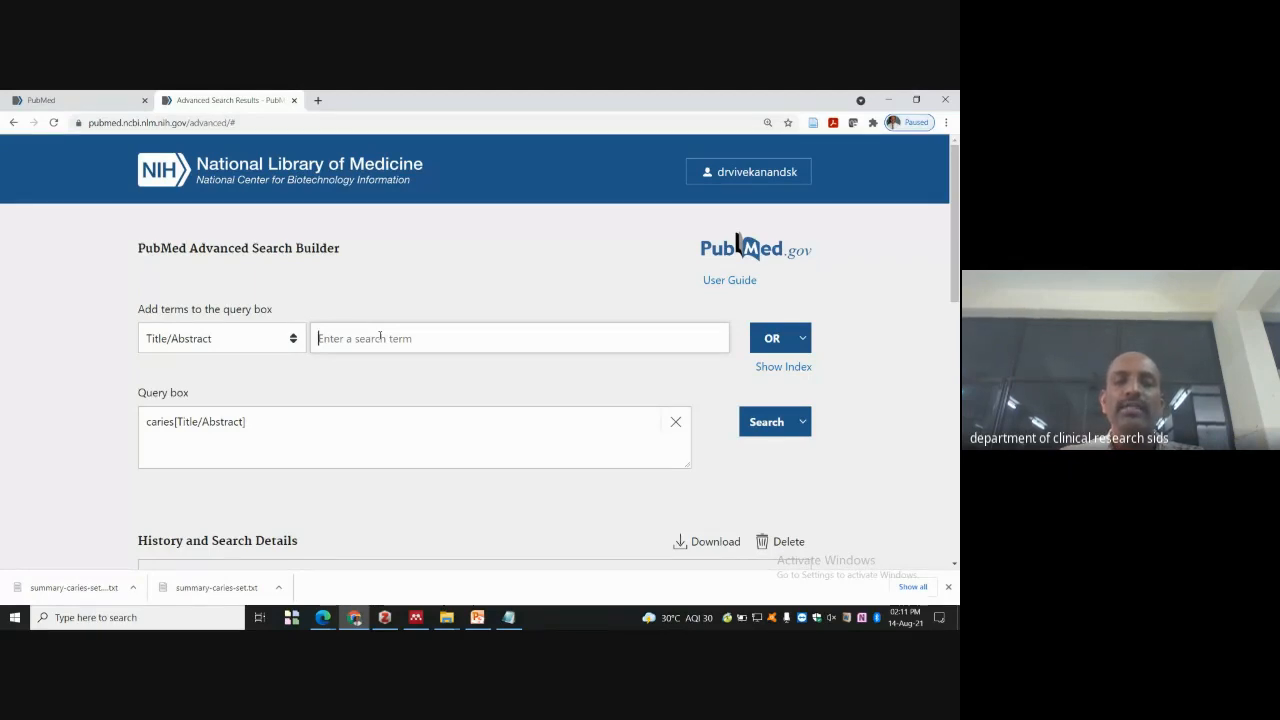
text(pedo)
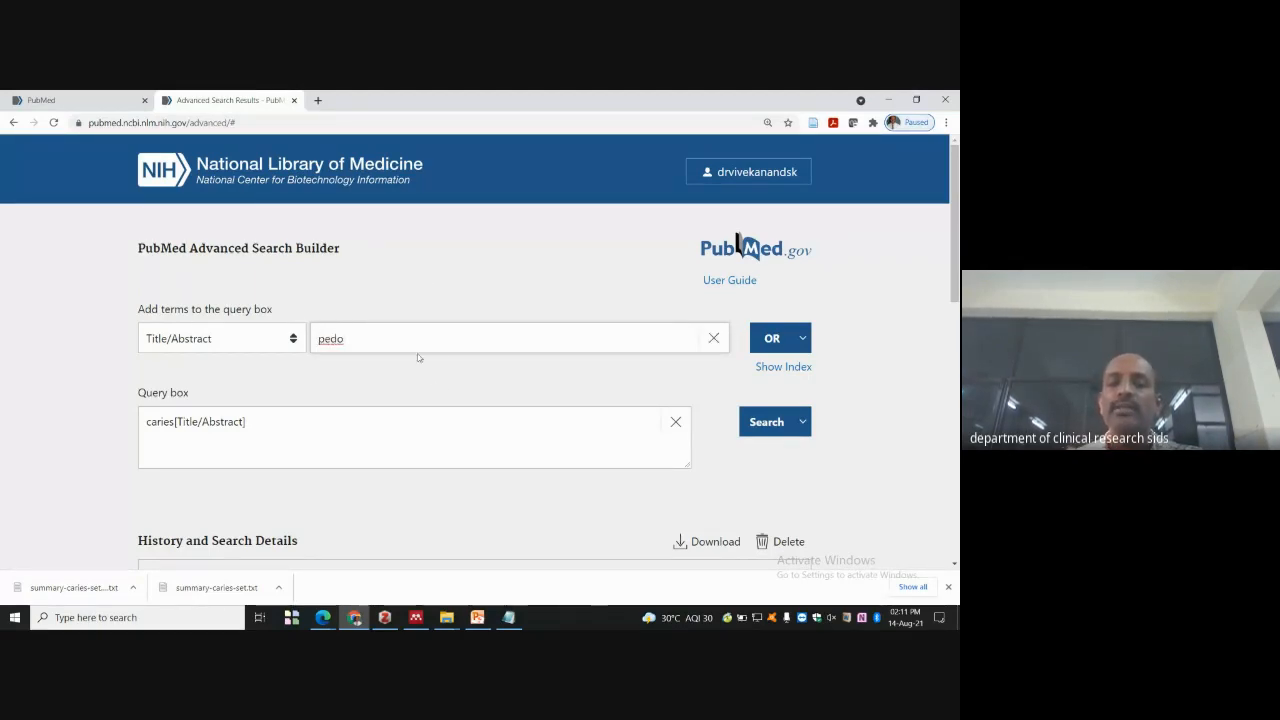
key(Return)
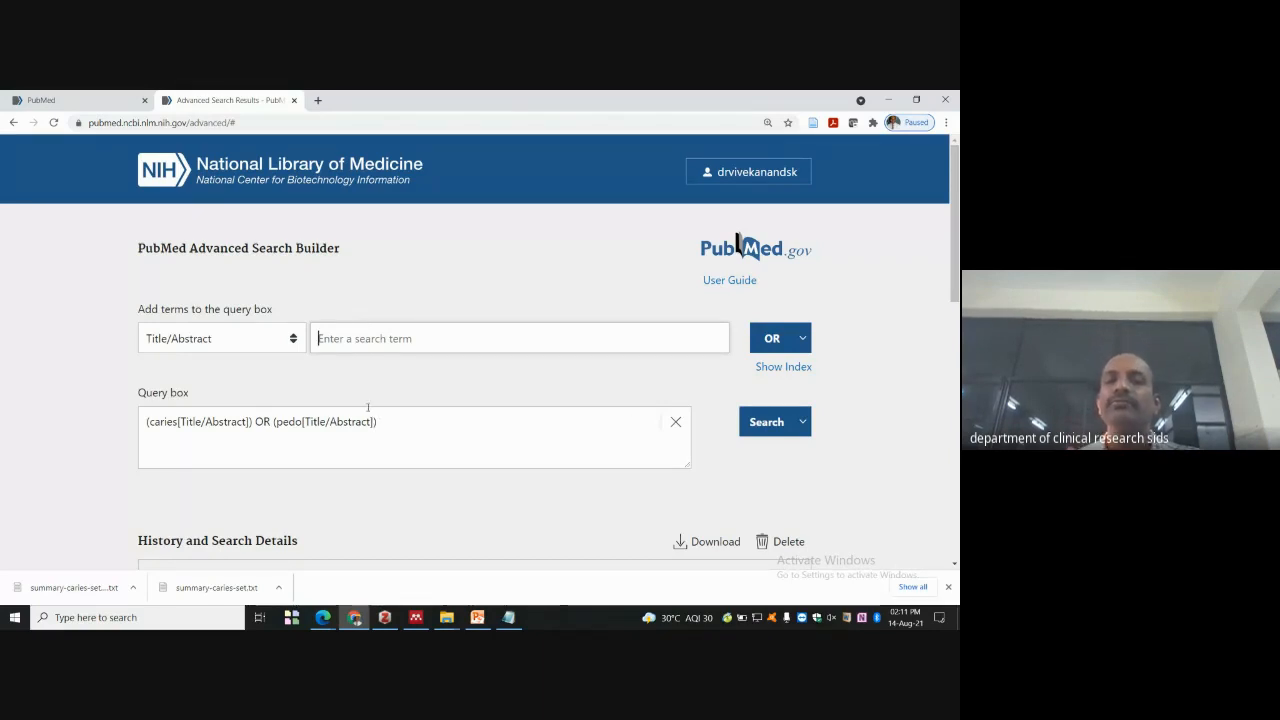
- Exclude adult with NOT and run the built query
text(a)
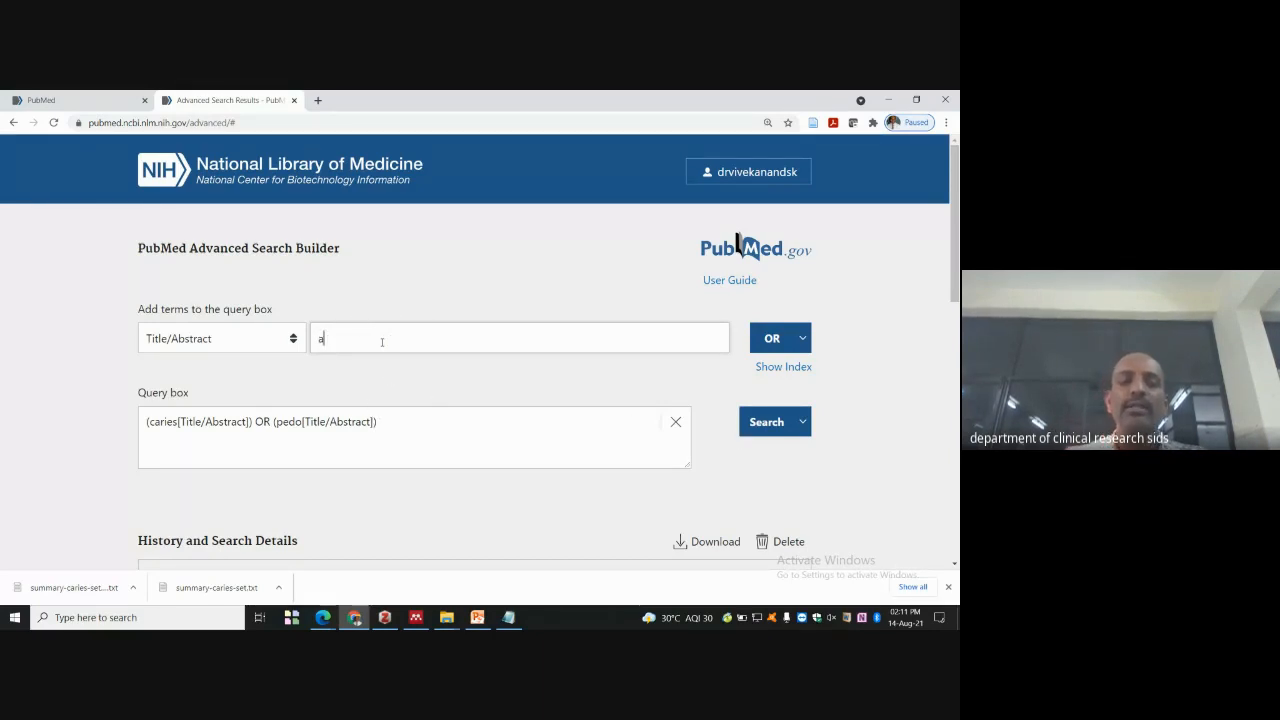
text(dult)
click(776, 338)
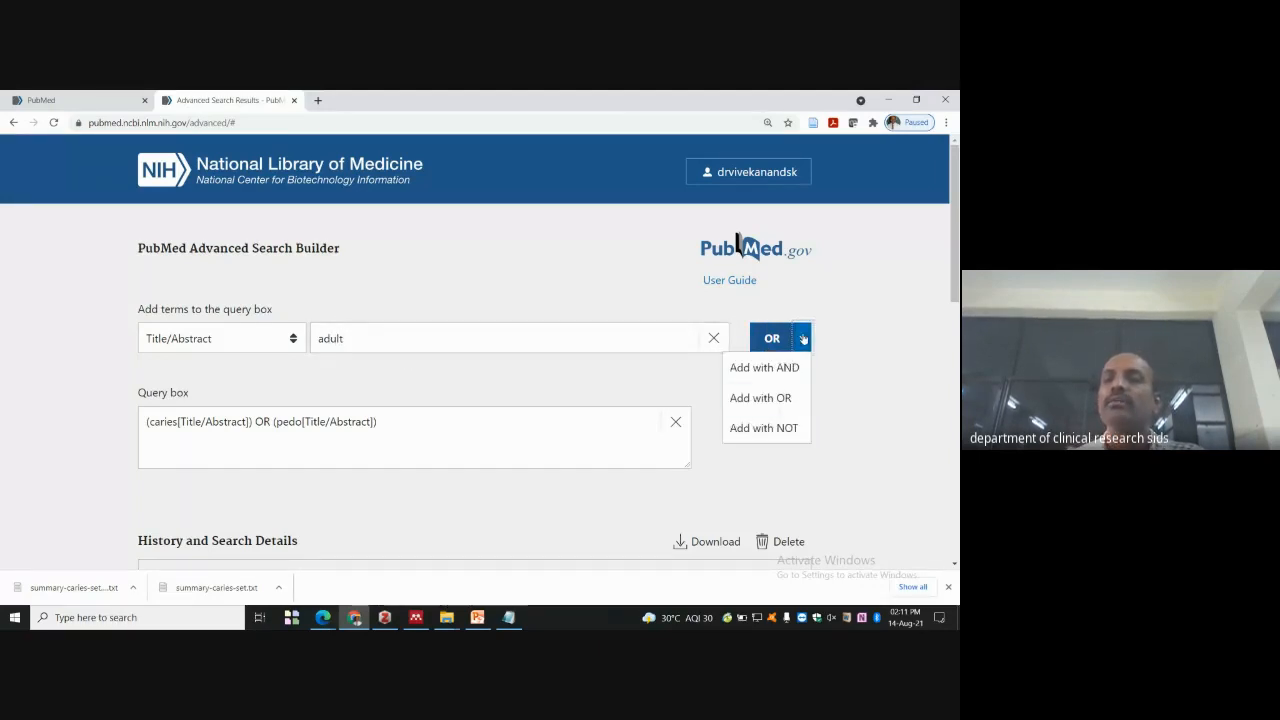
click(781, 426)
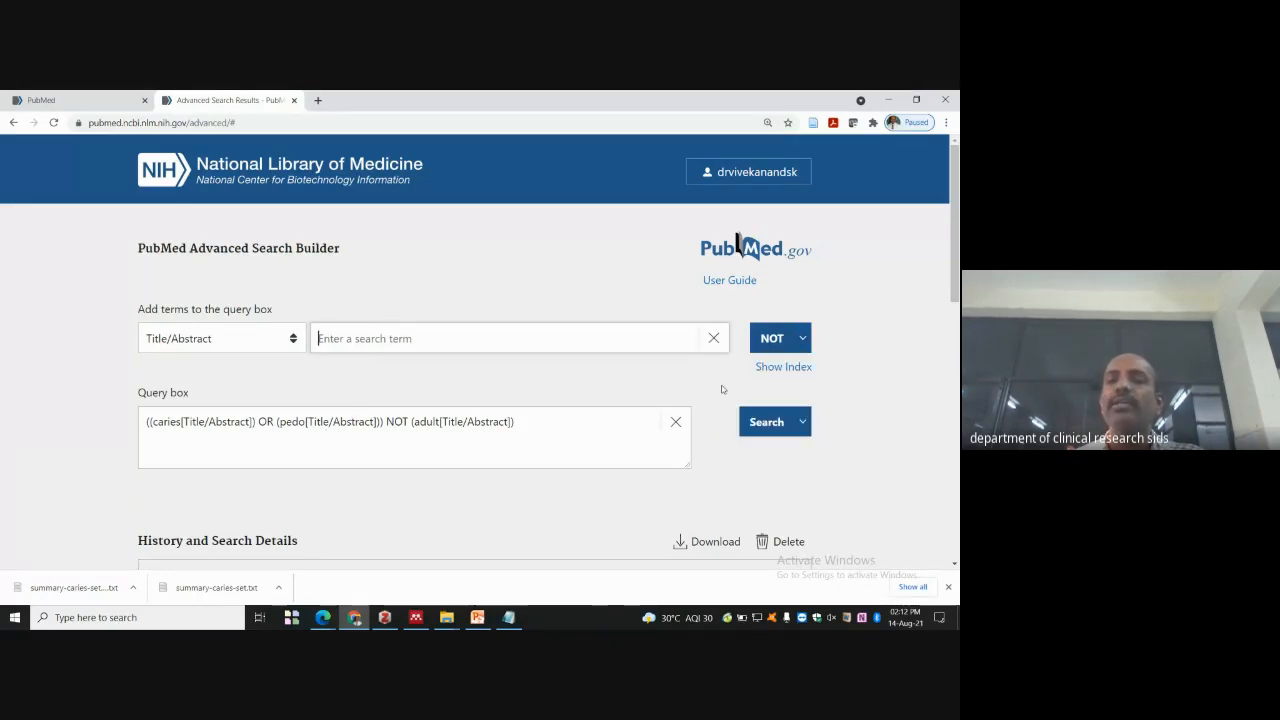
click(764, 424)
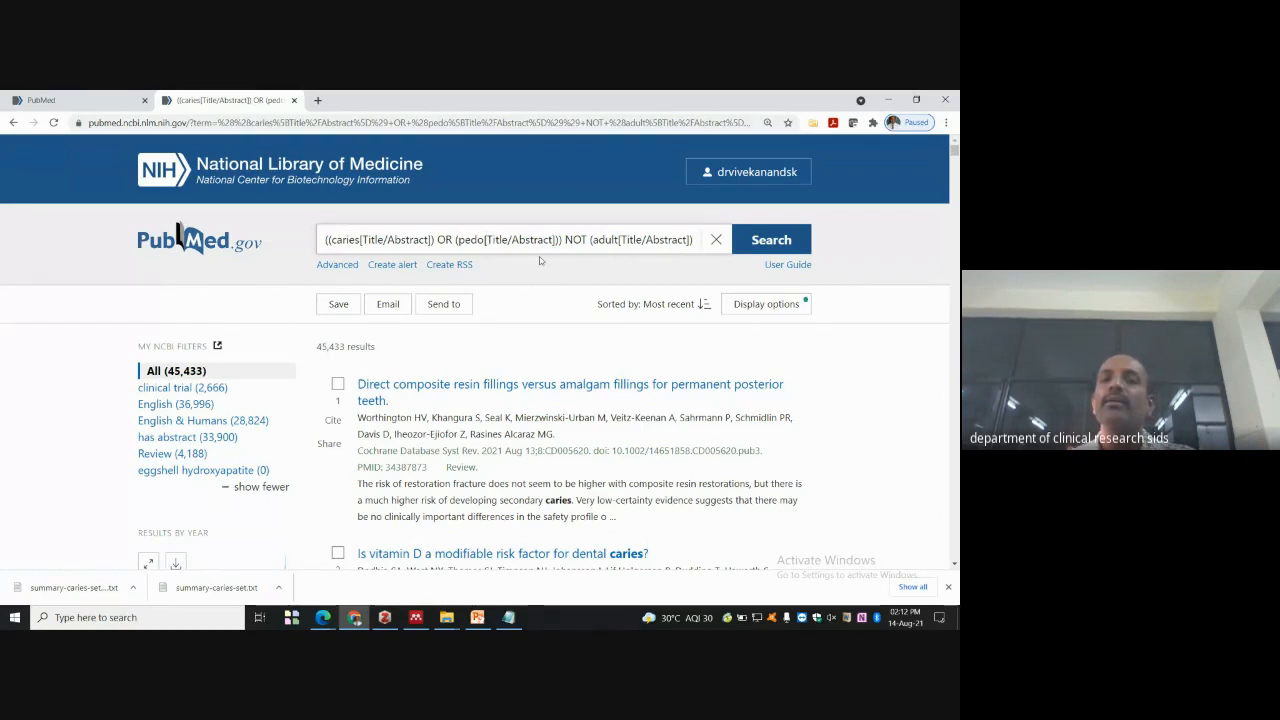
- Change pedo's field tag to [Abstract] in the search bar and rerun the search
click(508, 240)
key(BackSpace)
key(BackSpace)
key(BackSpace)
key(BackSpace)
key(BackSpace)
key(BackSpace)
key(Delete)
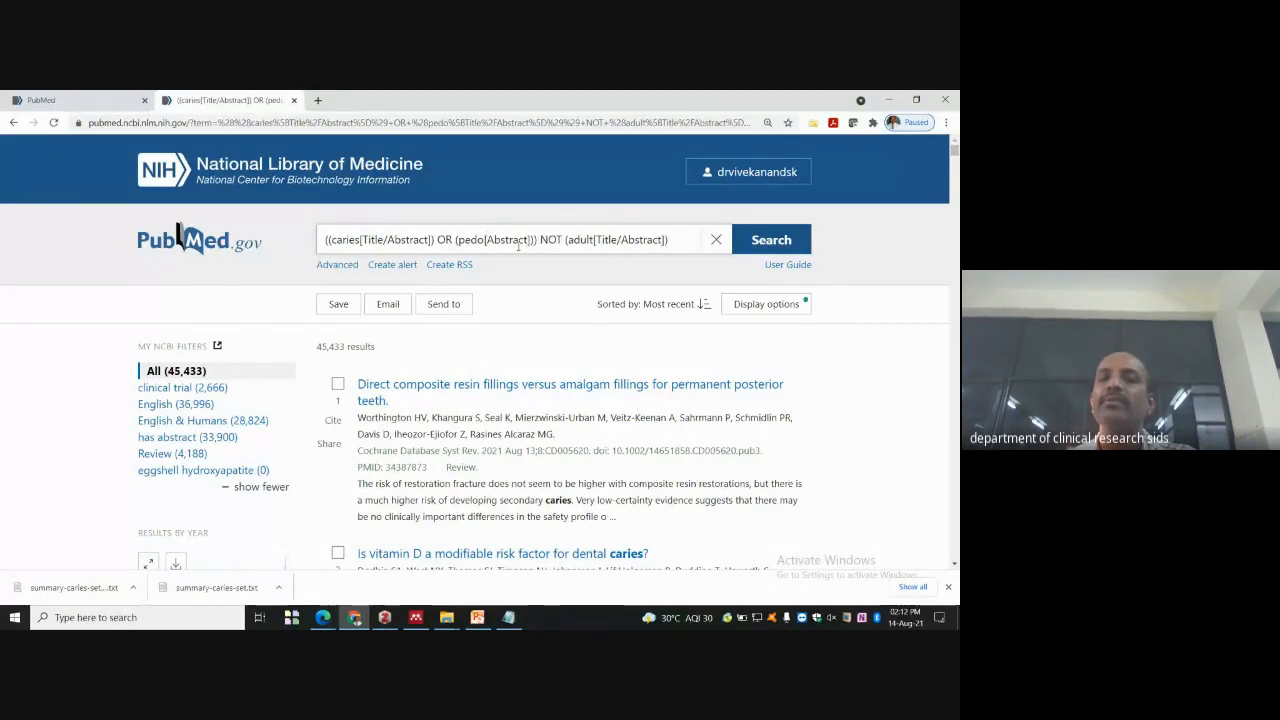
click(771, 240)
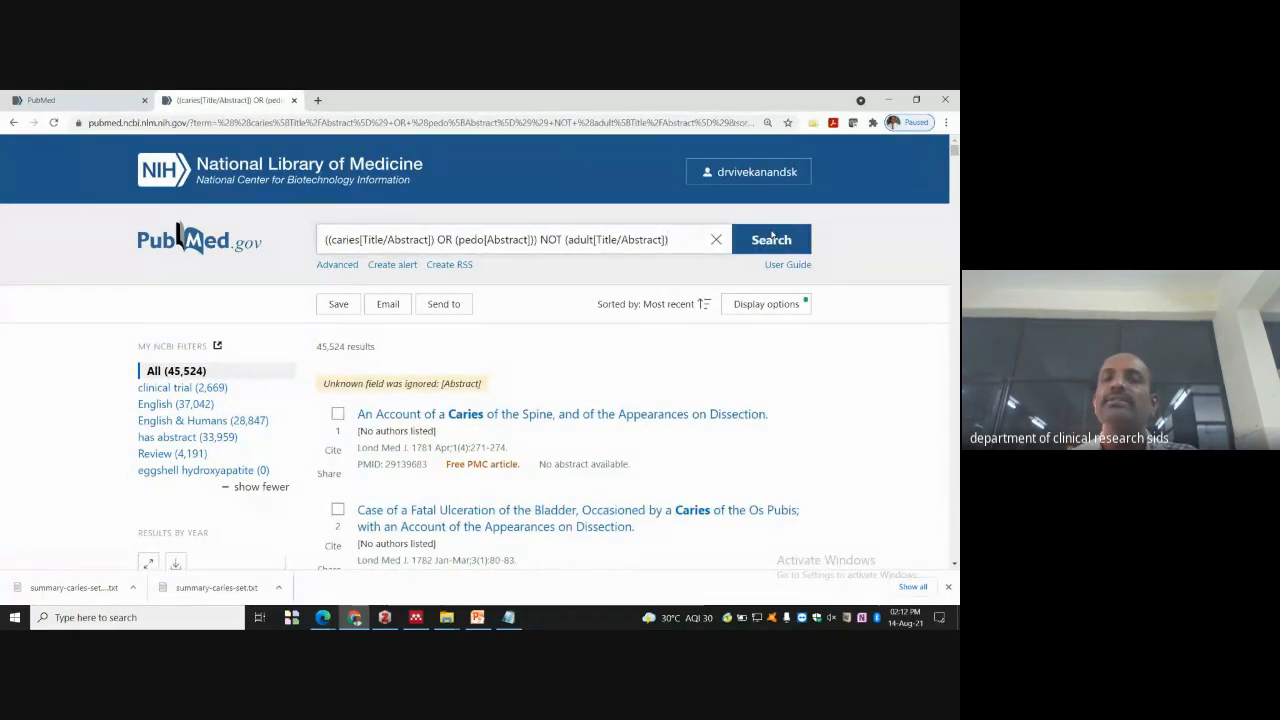
- Retag caries as [Title] in the search bar and search again
click(396, 239)
key(BackSpace)
key(Delete)
key(Delete)
key(Delete)
key(Delete)
key(Delete)
key(Delete)
key(Delete)
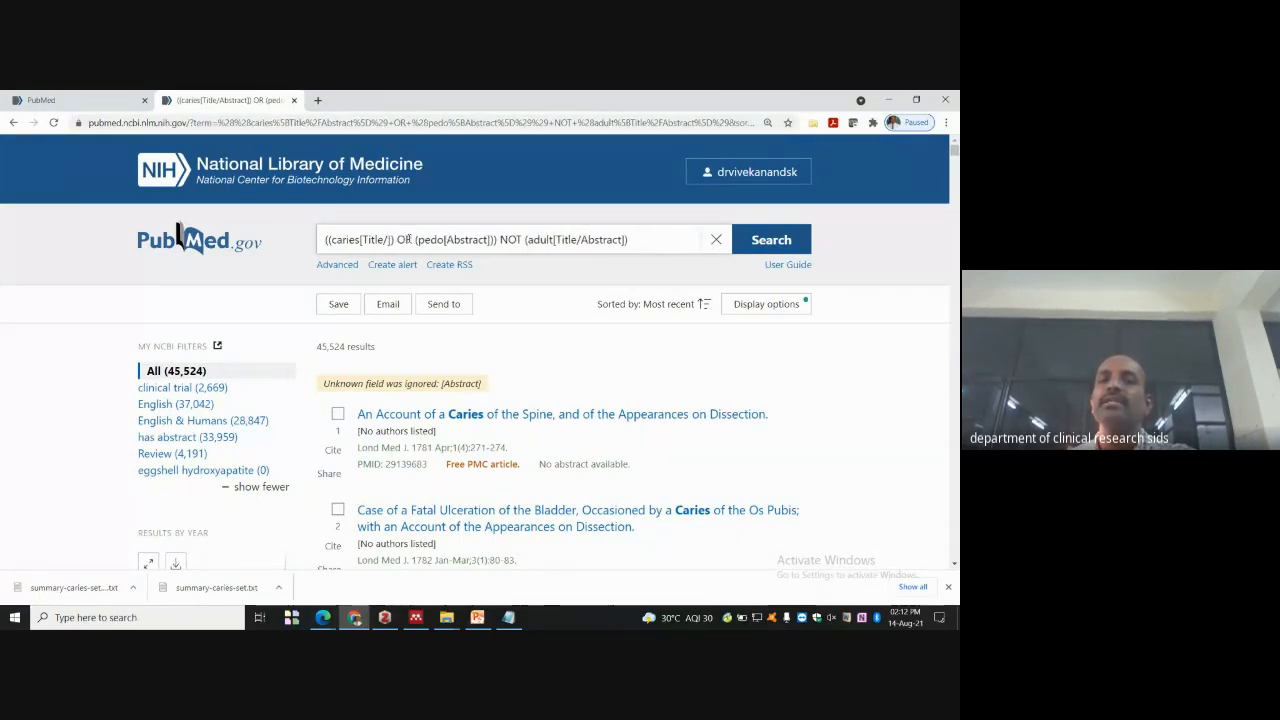
key(BackSpace)
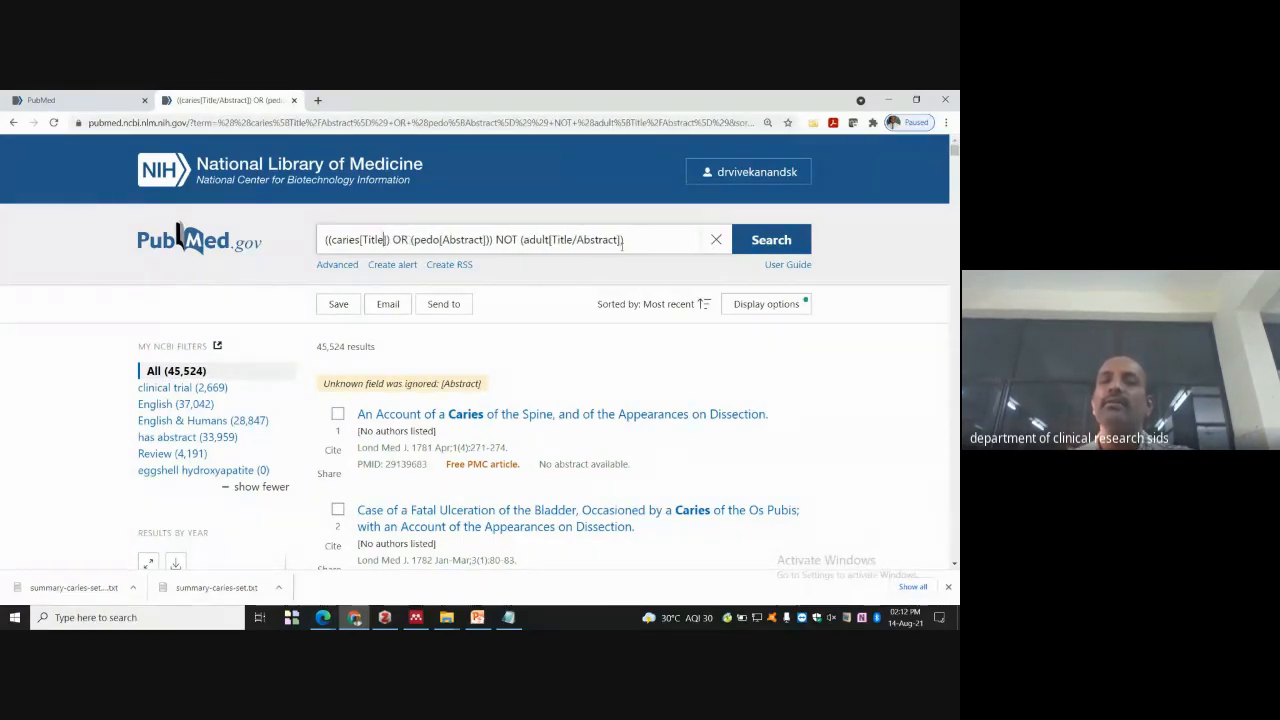
click(779, 244)
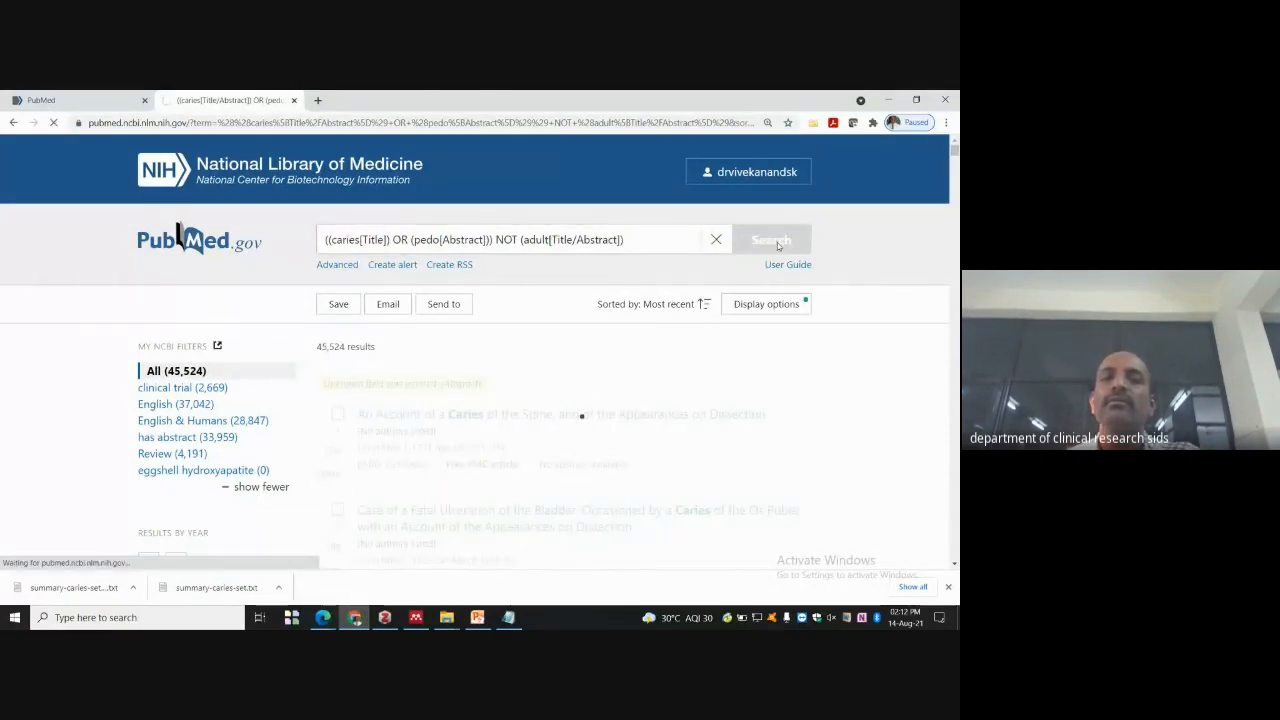
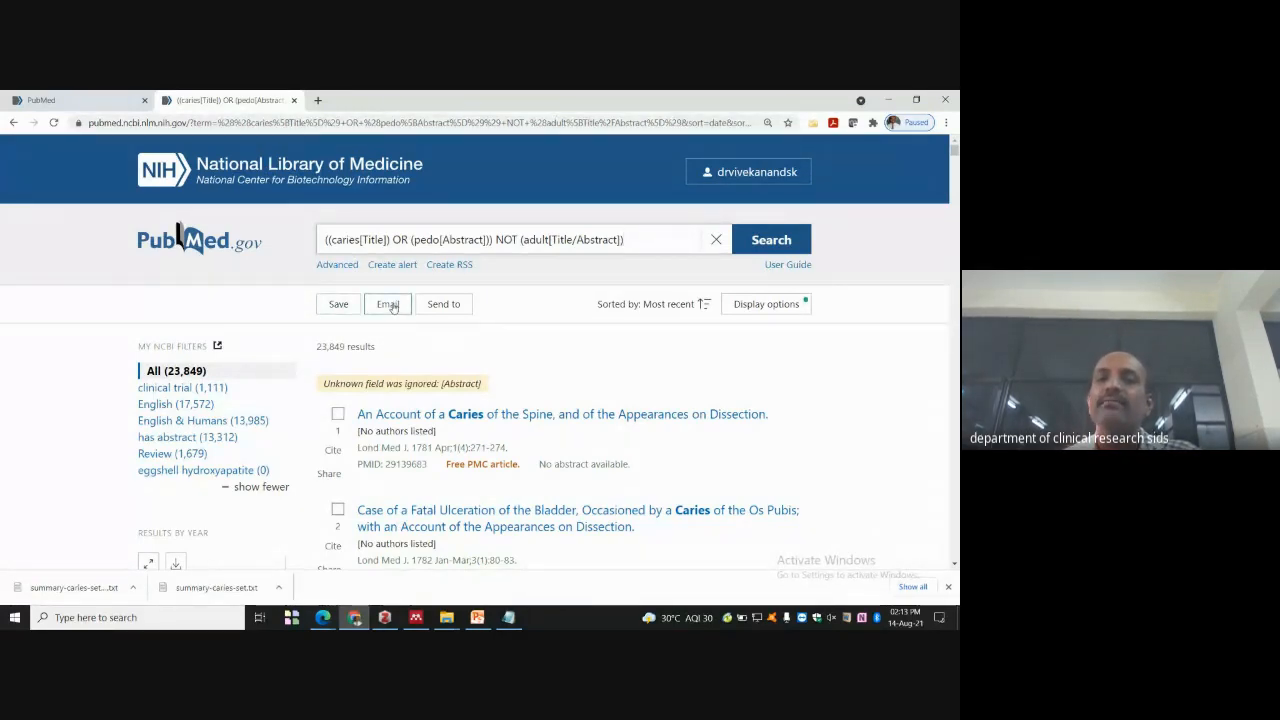
- Fill in the Email form for all results in Summary format, entering a new recipient e-mail address
click(391, 305)
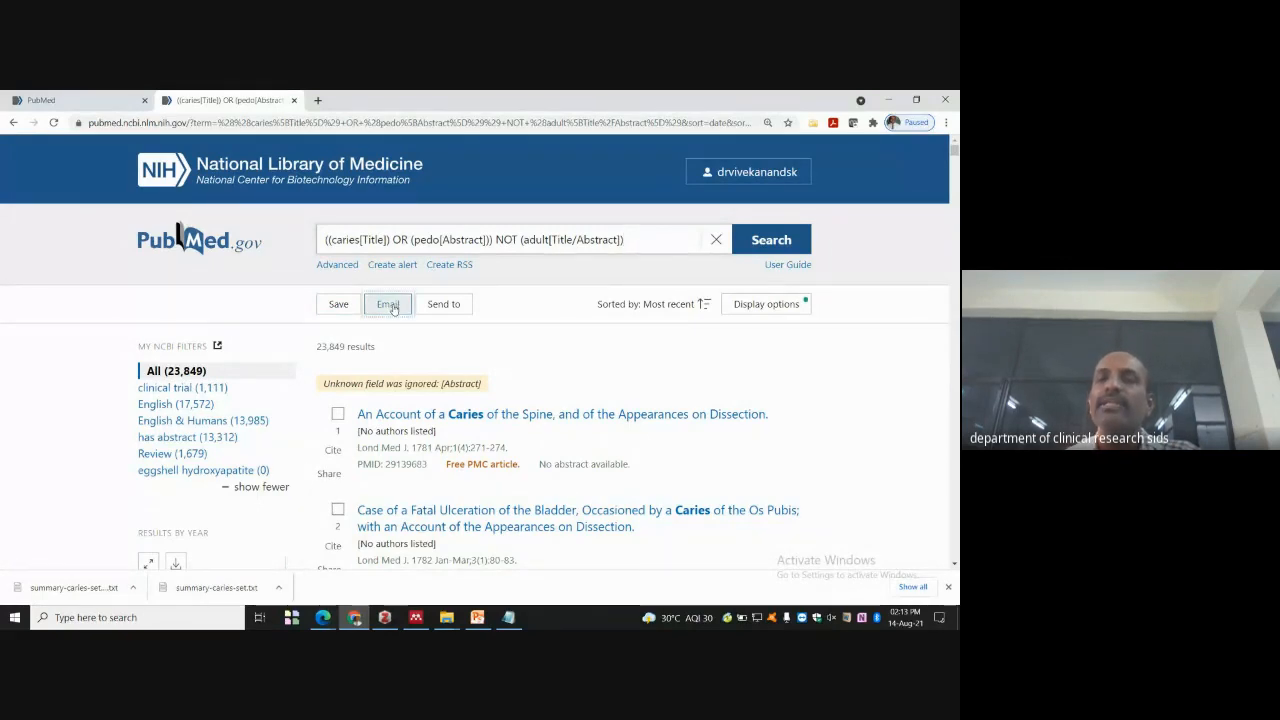
scroll(653, 360, down, 2)
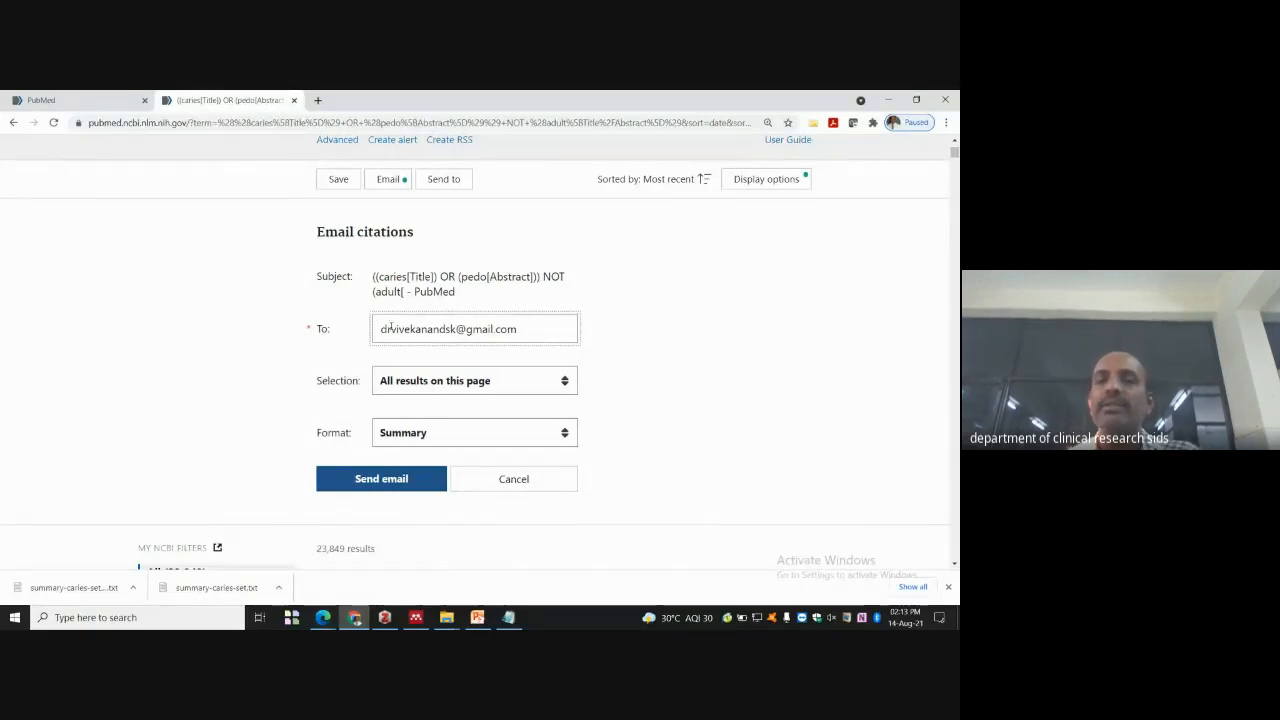
click(567, 387)
click(400, 417)
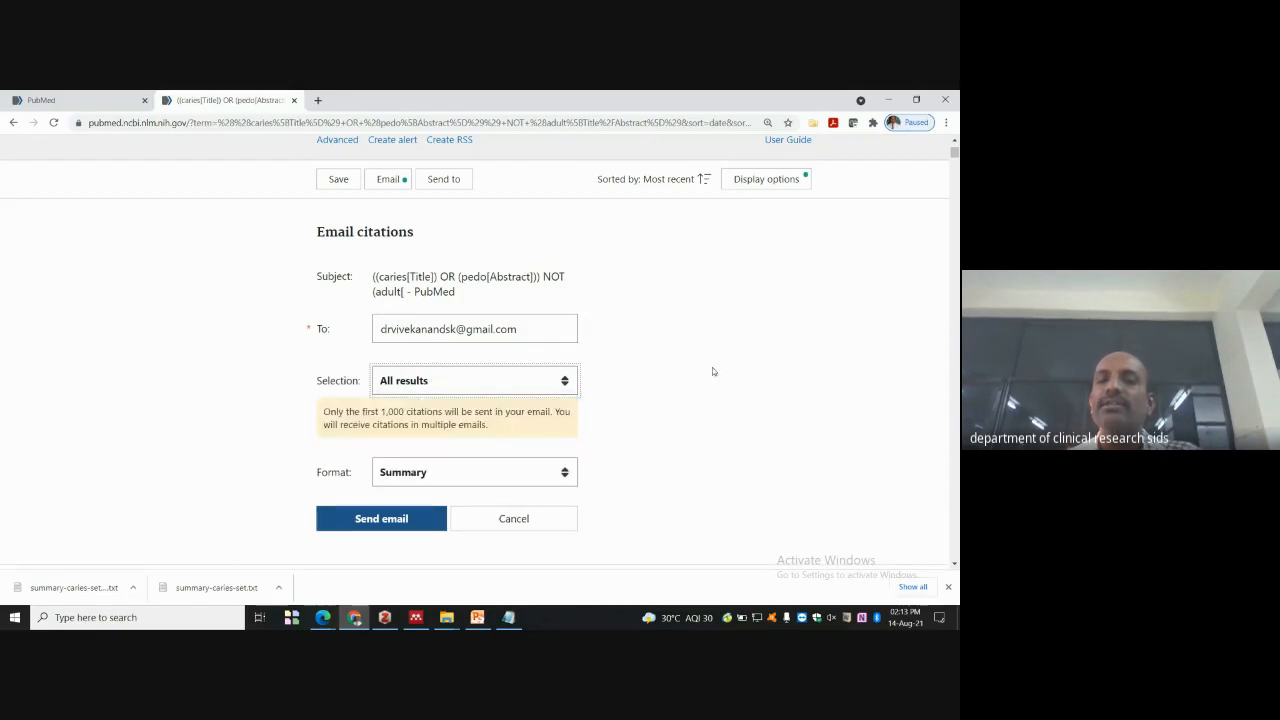
scroll(698, 368, down, 2)
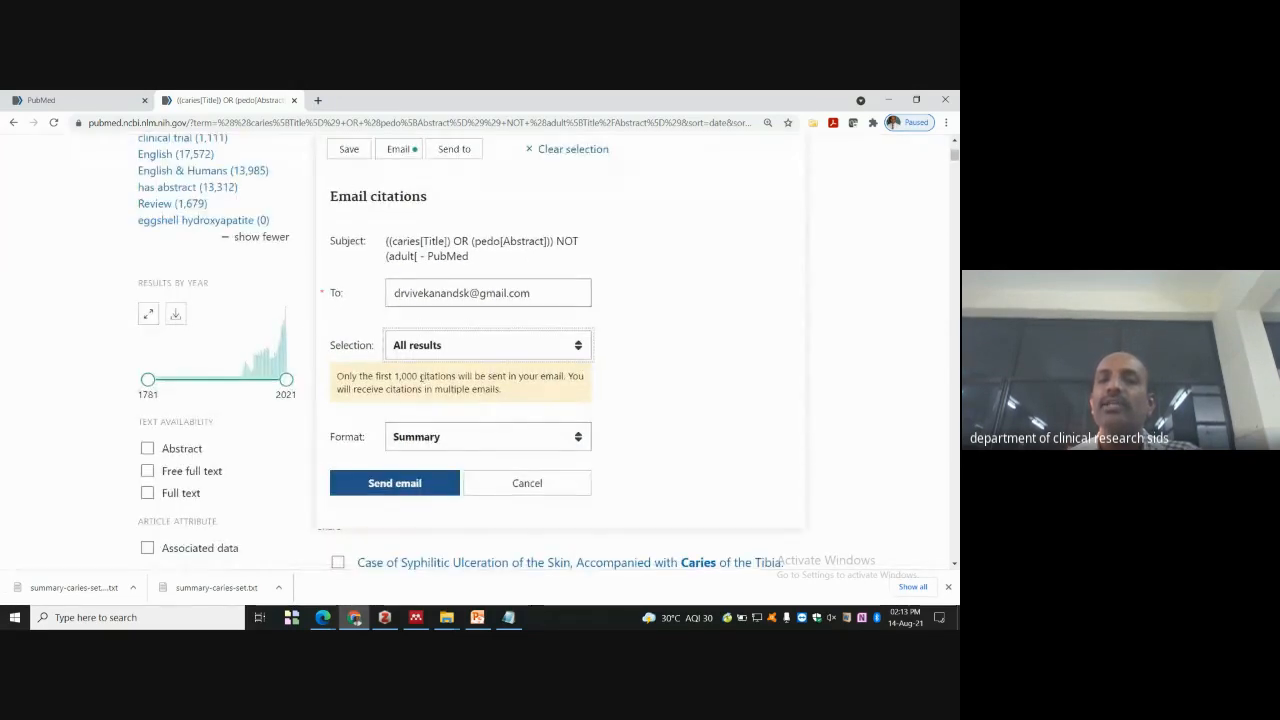
click(494, 438)
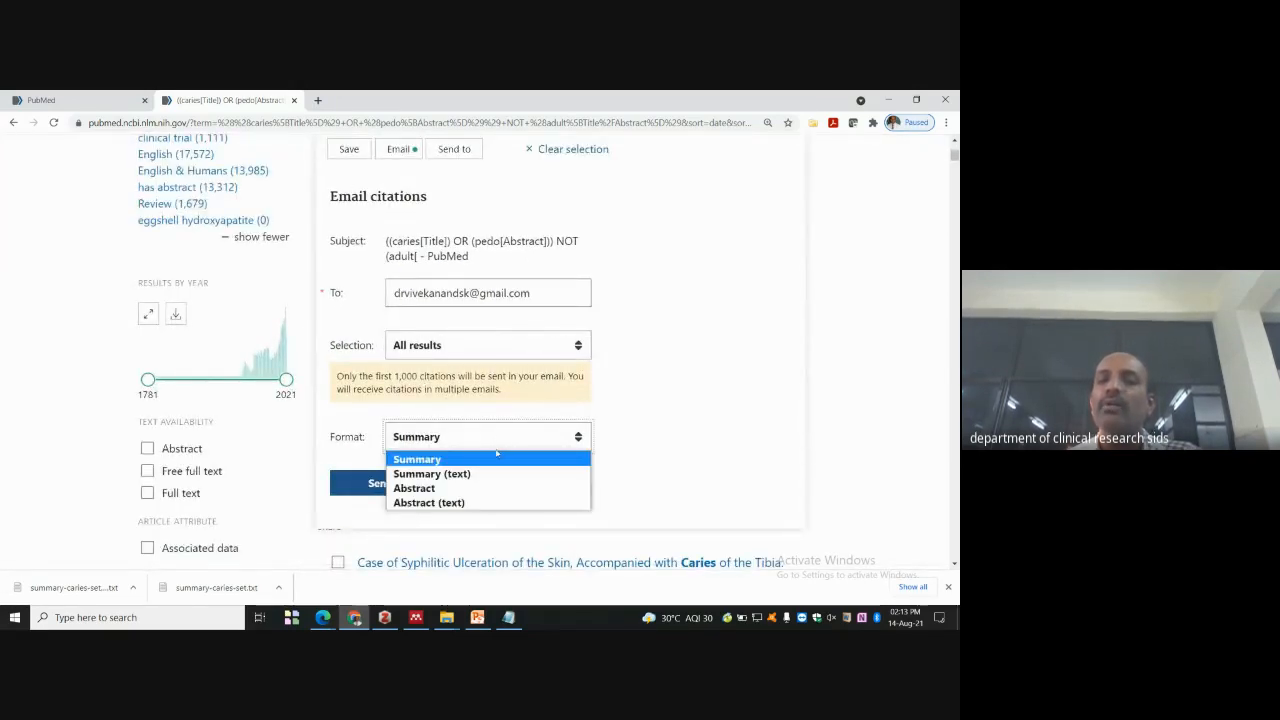
click(494, 458)
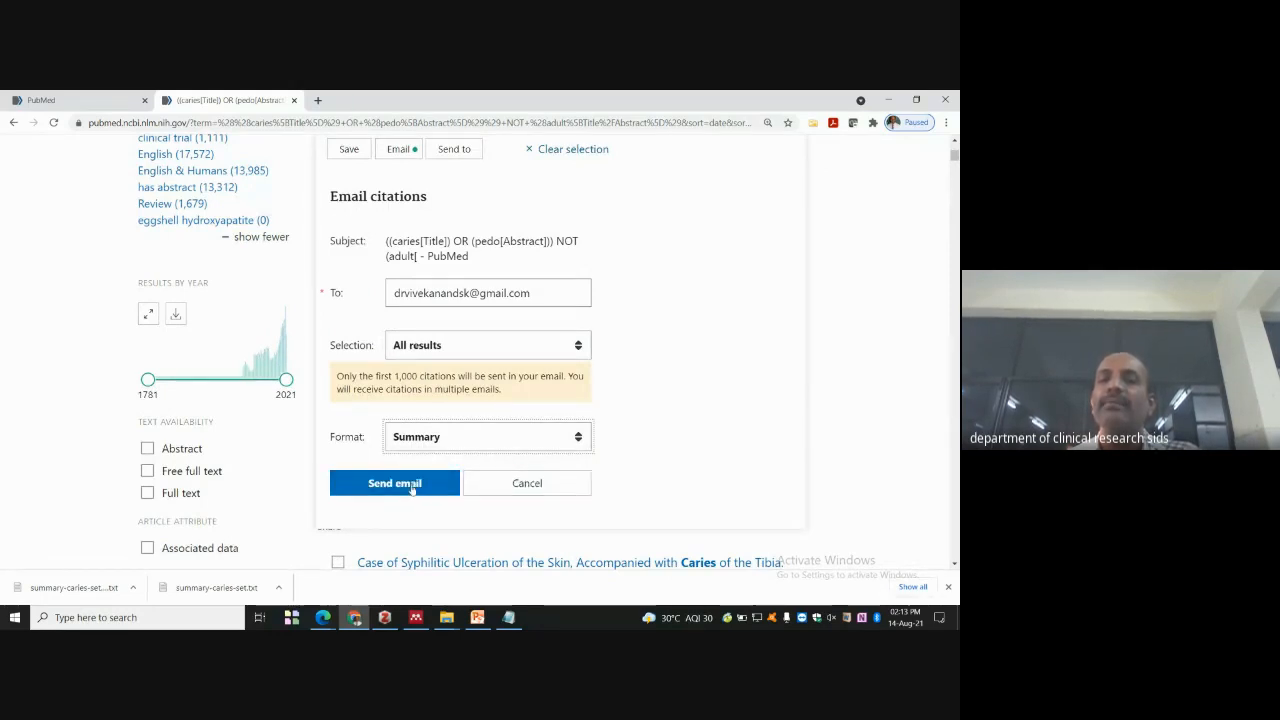
drag(541, 294, 365, 304)
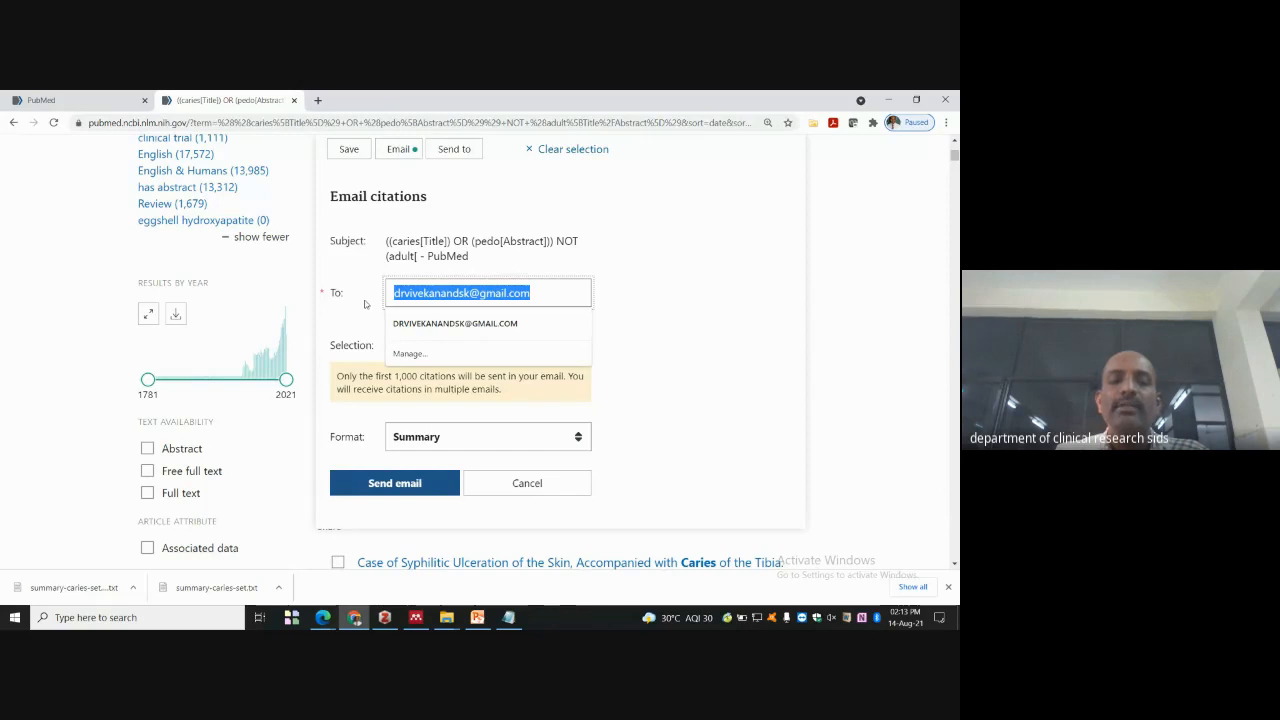
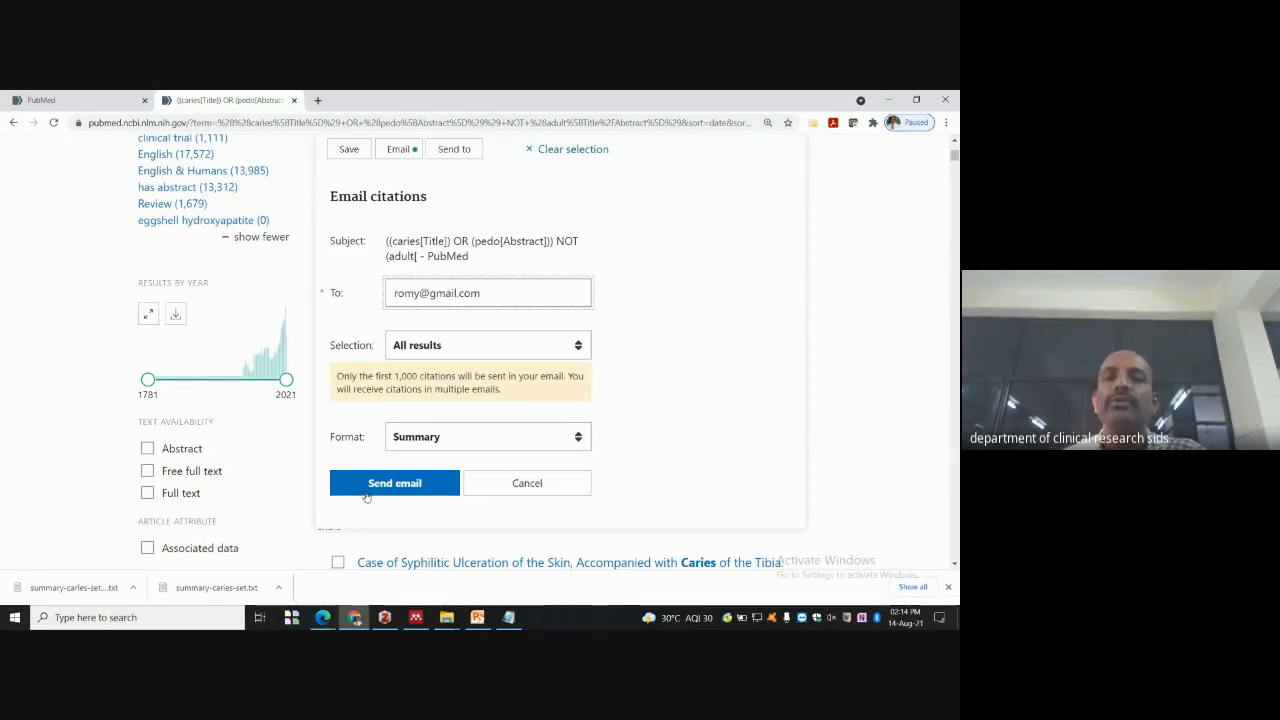
- Cancel the email, check the Send to destinations, and open the account options menu
click(528, 485)
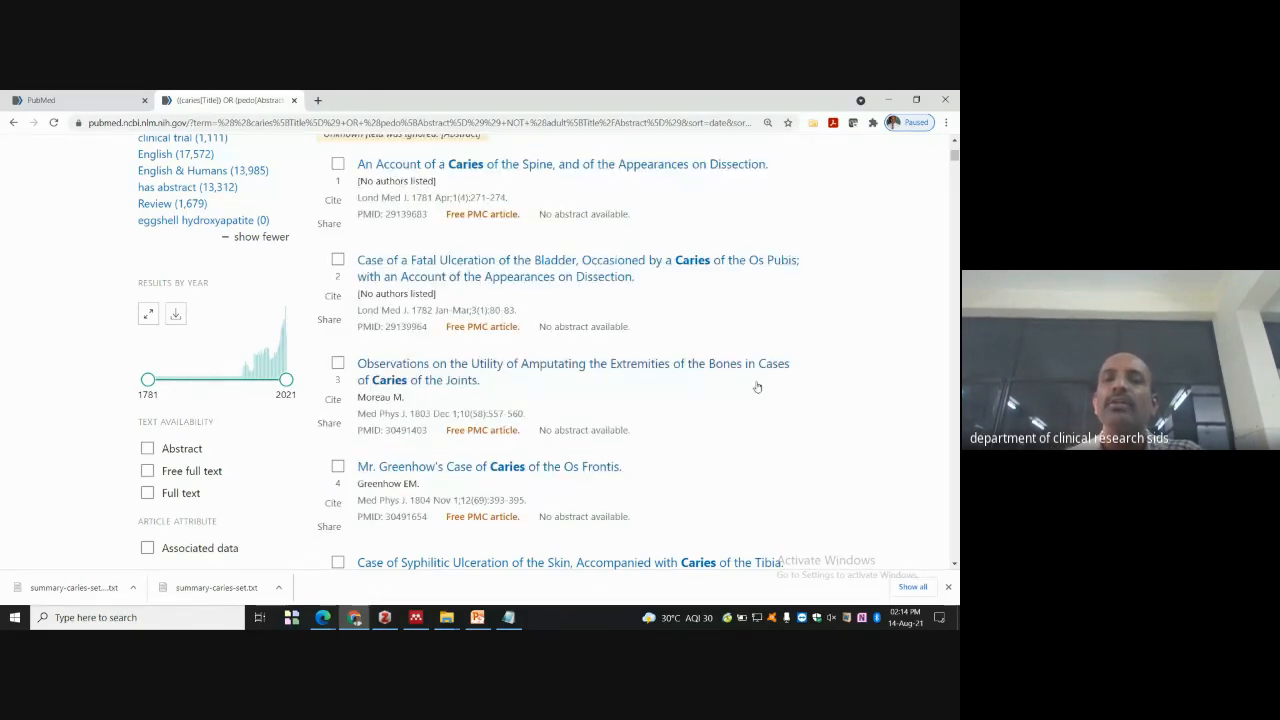
scroll(449, 306, up, 3)
click(455, 304)
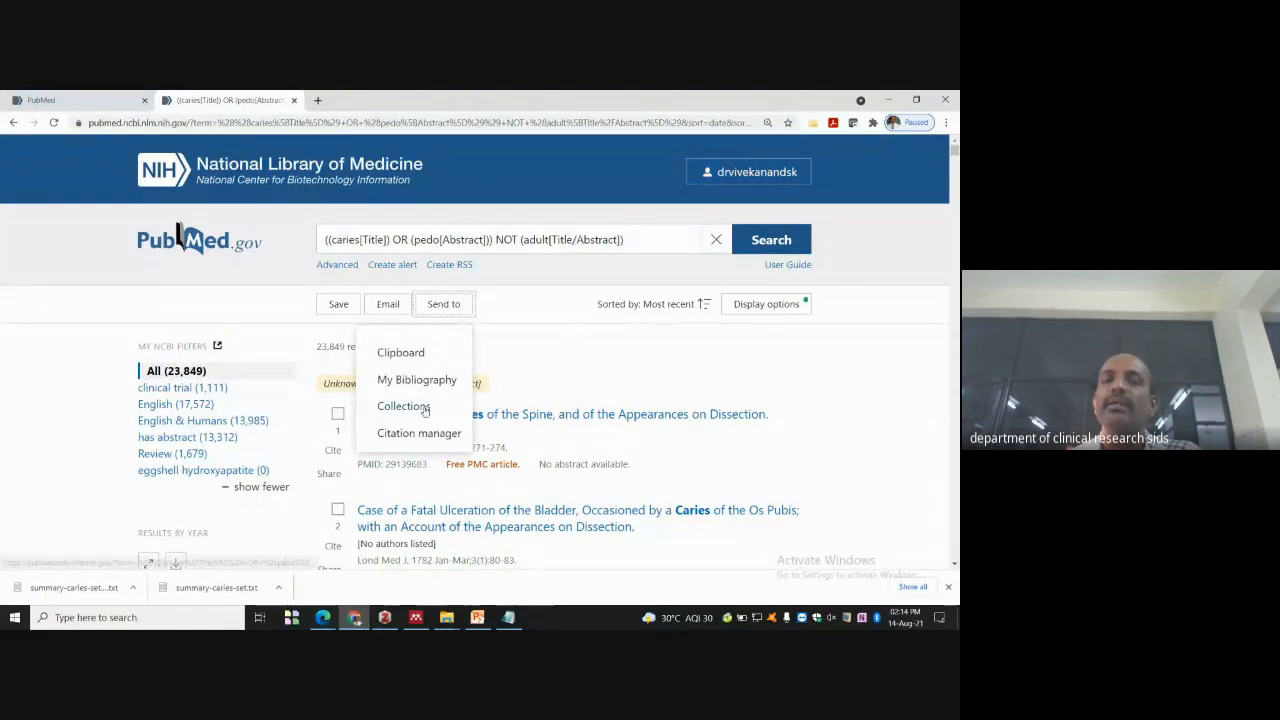
click(745, 172)
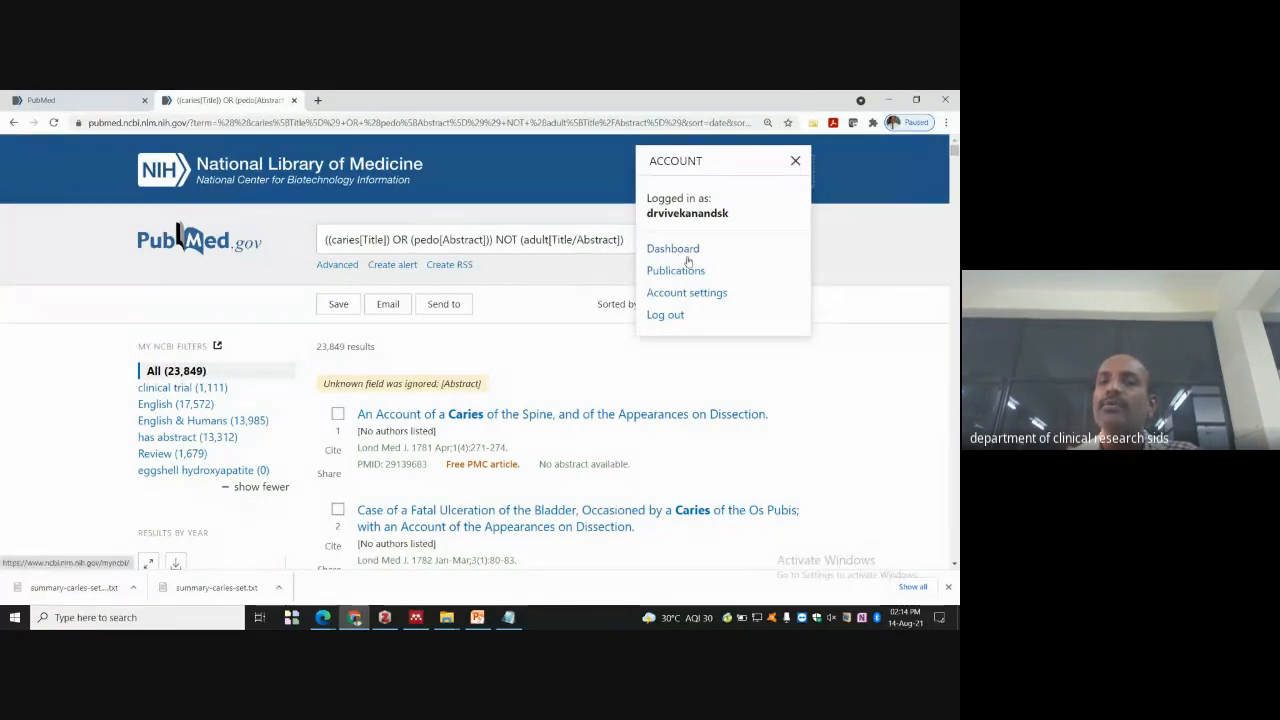
click(684, 250)
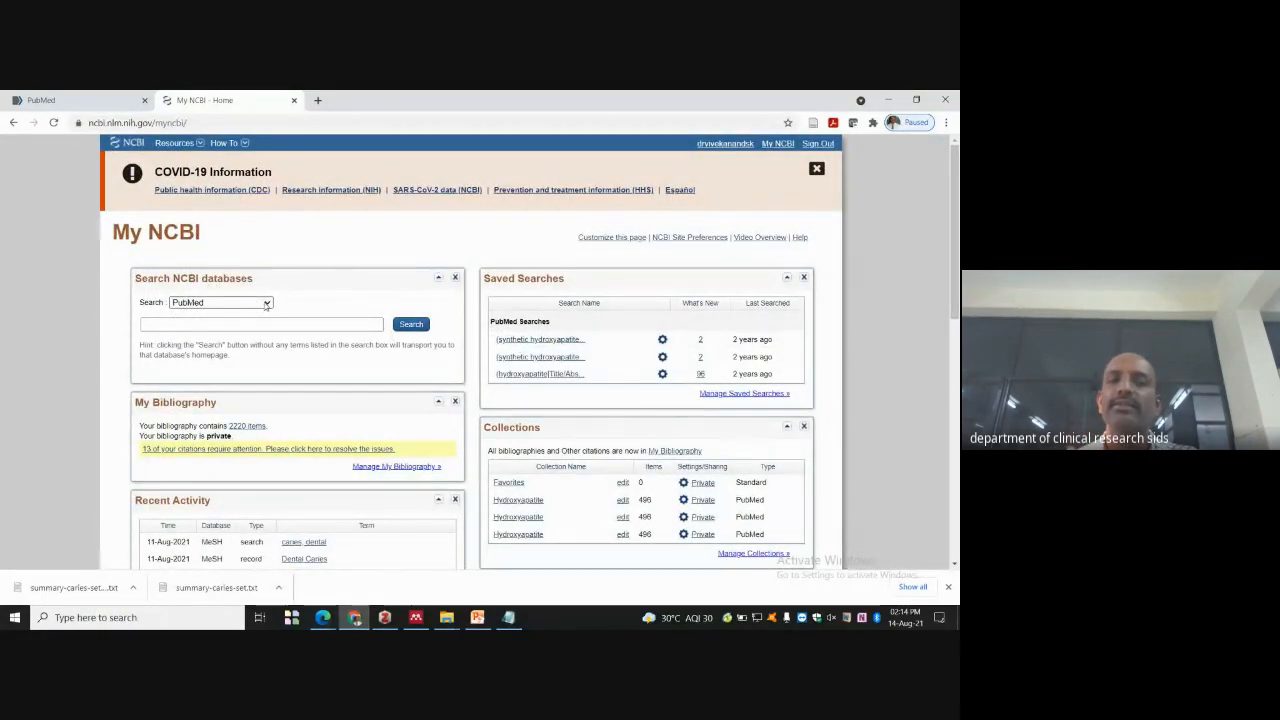
click(266, 304)
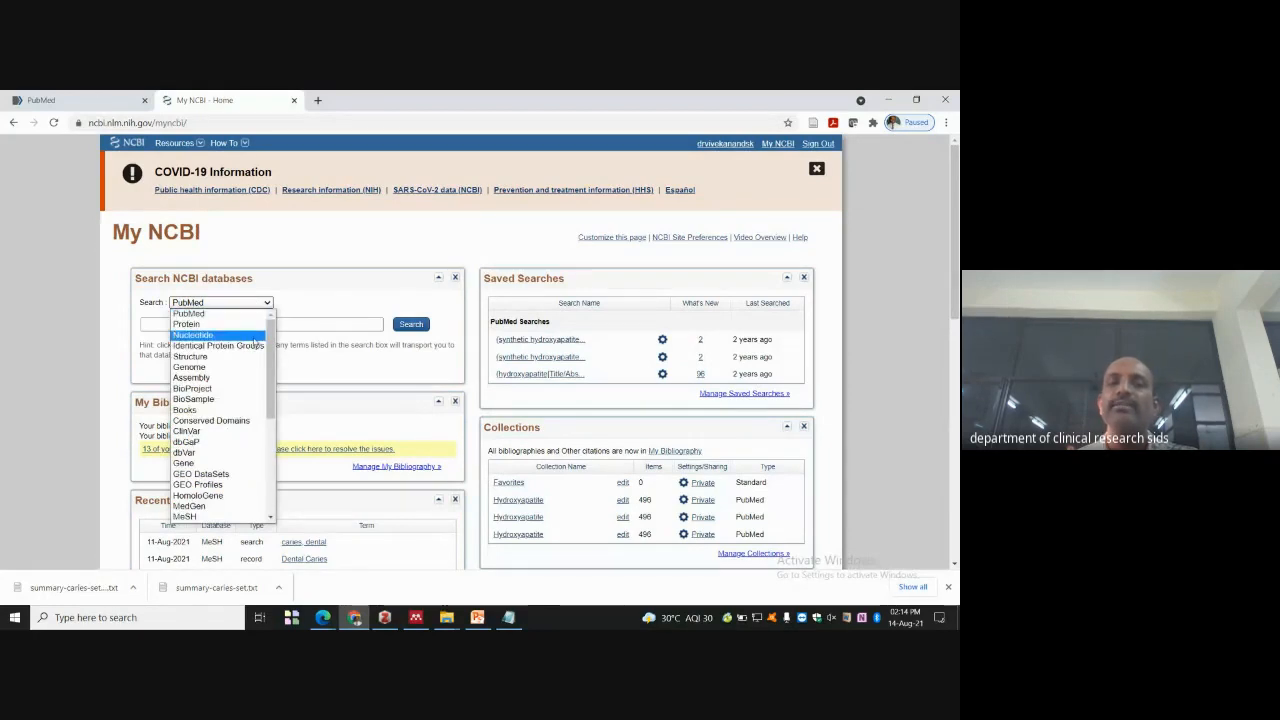
scroll(250, 350, down, 4)
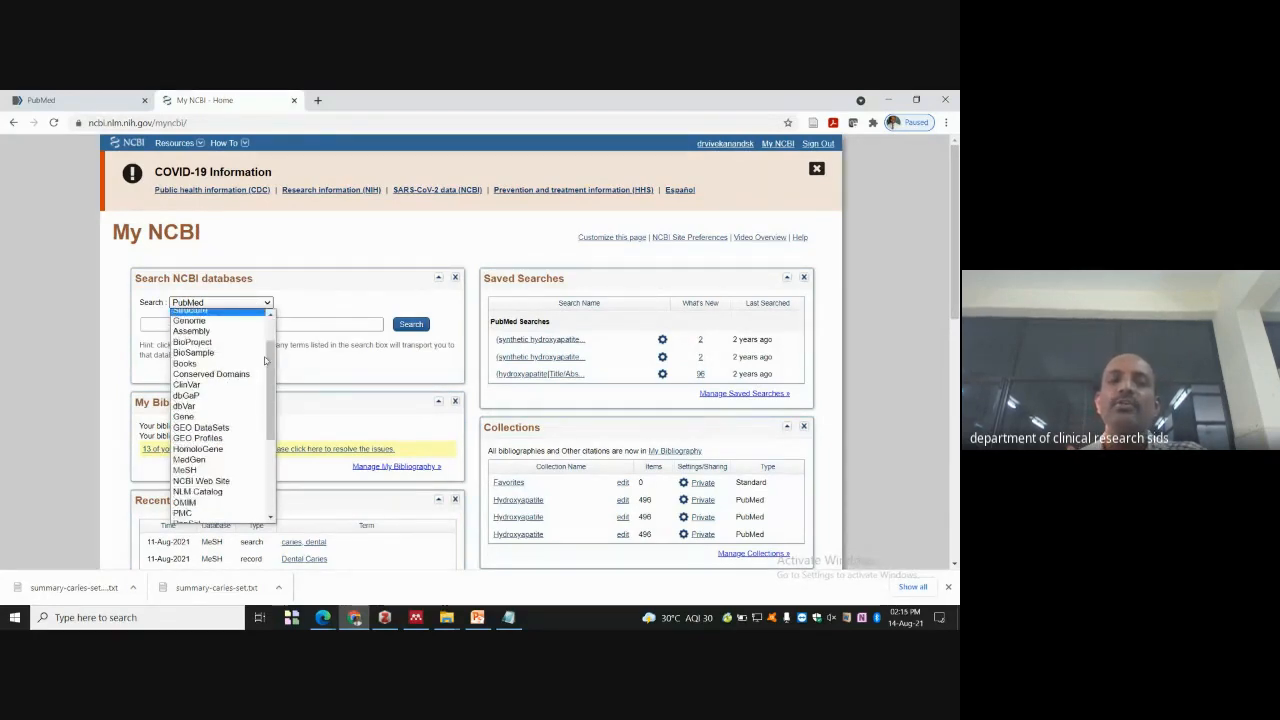
scroll(270, 390, down, 3)
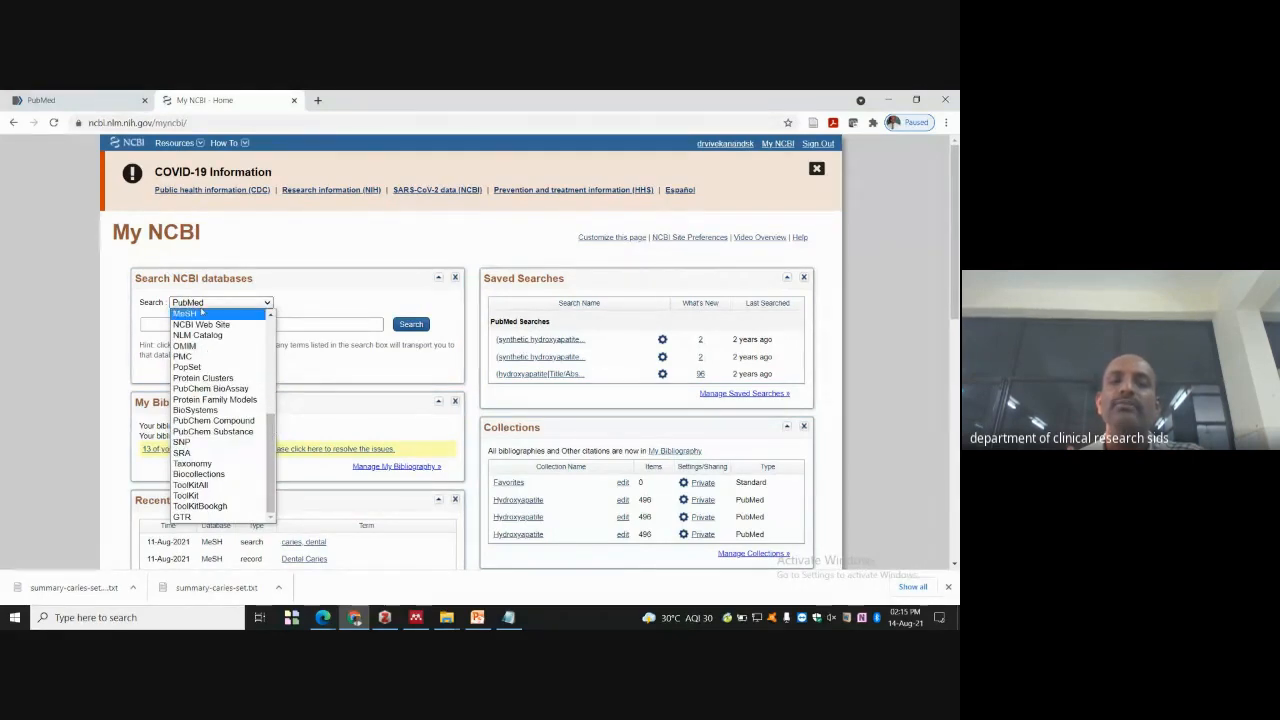
scroll(254, 427, up, 7)
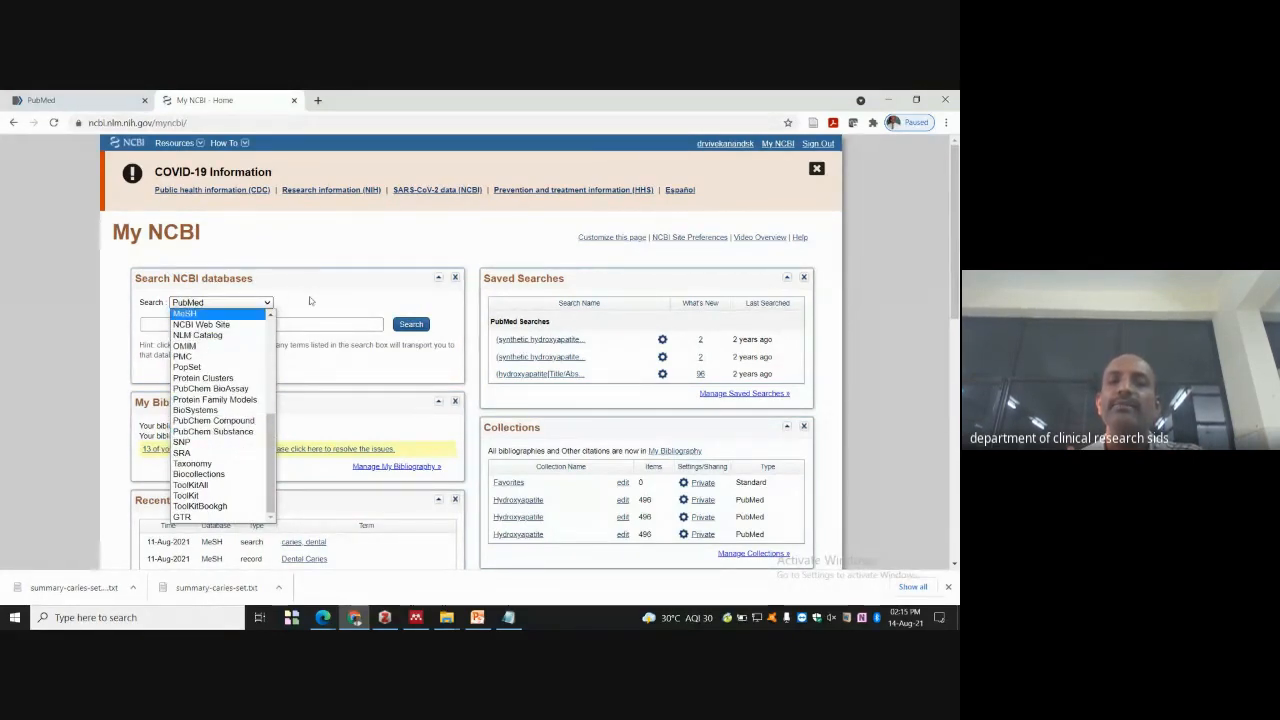
key(Escape)
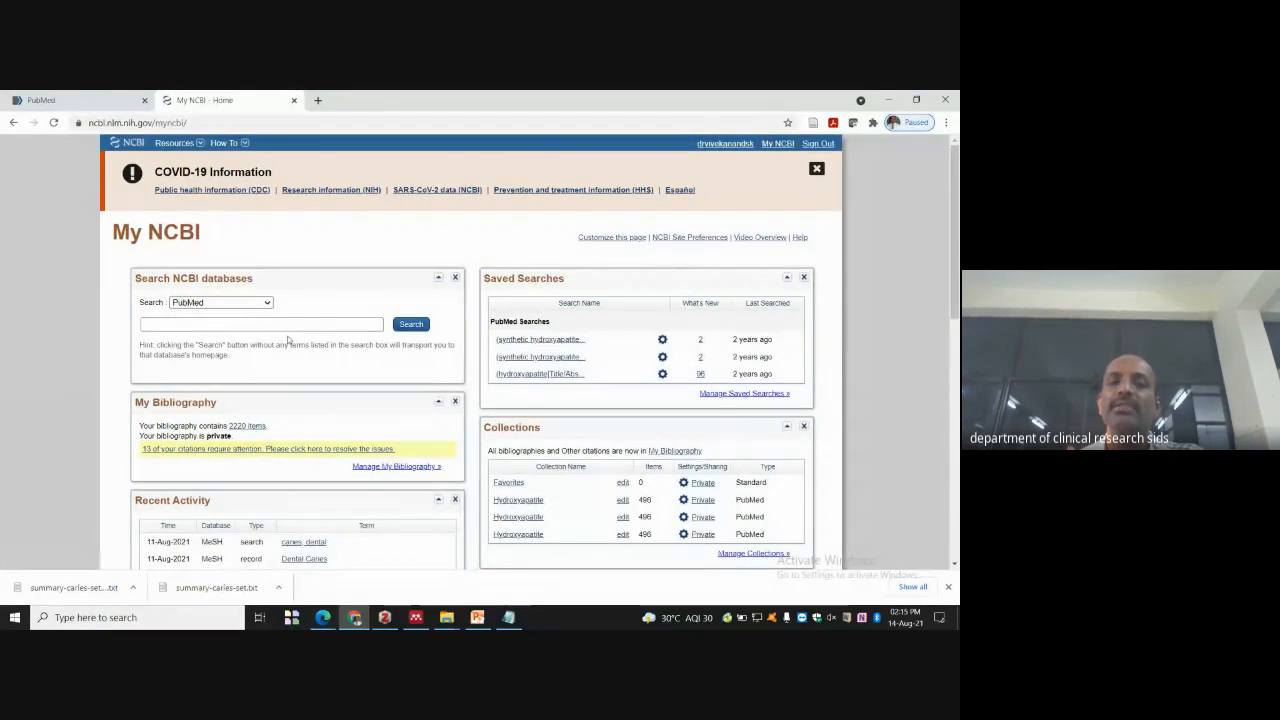
scroll(292, 333, down, 1)
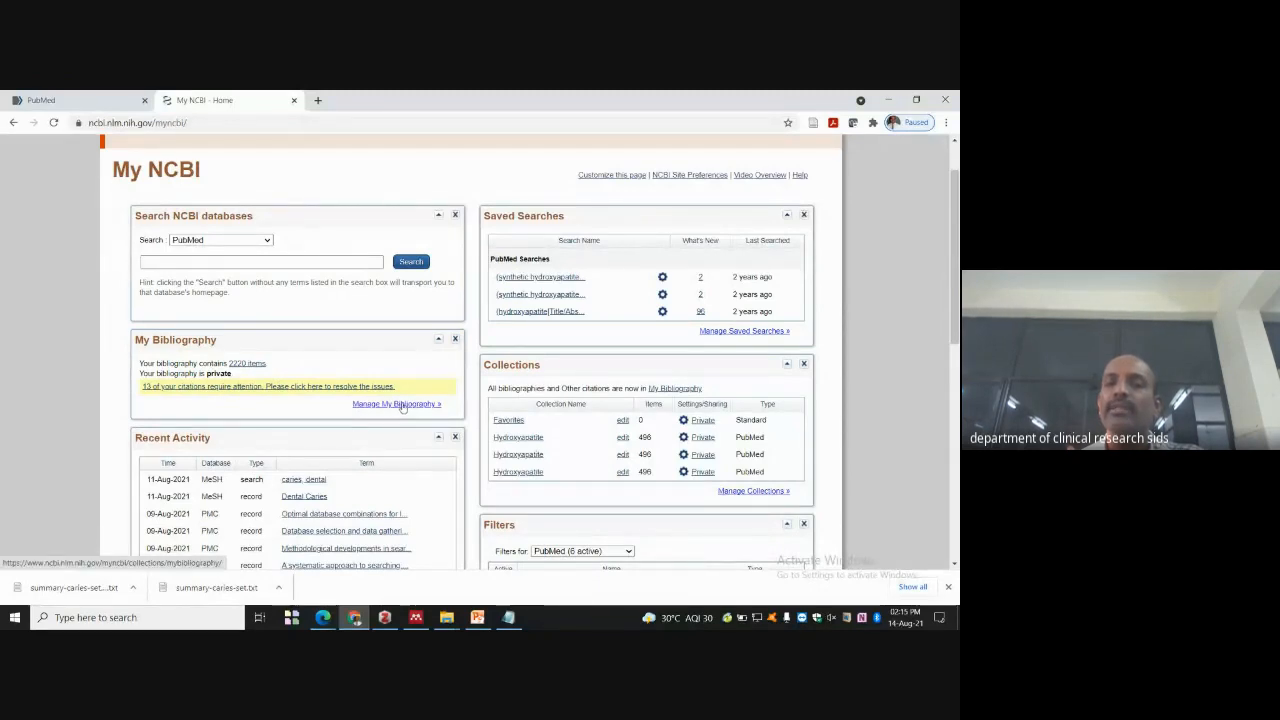
scroll(621, 235, down, 1)
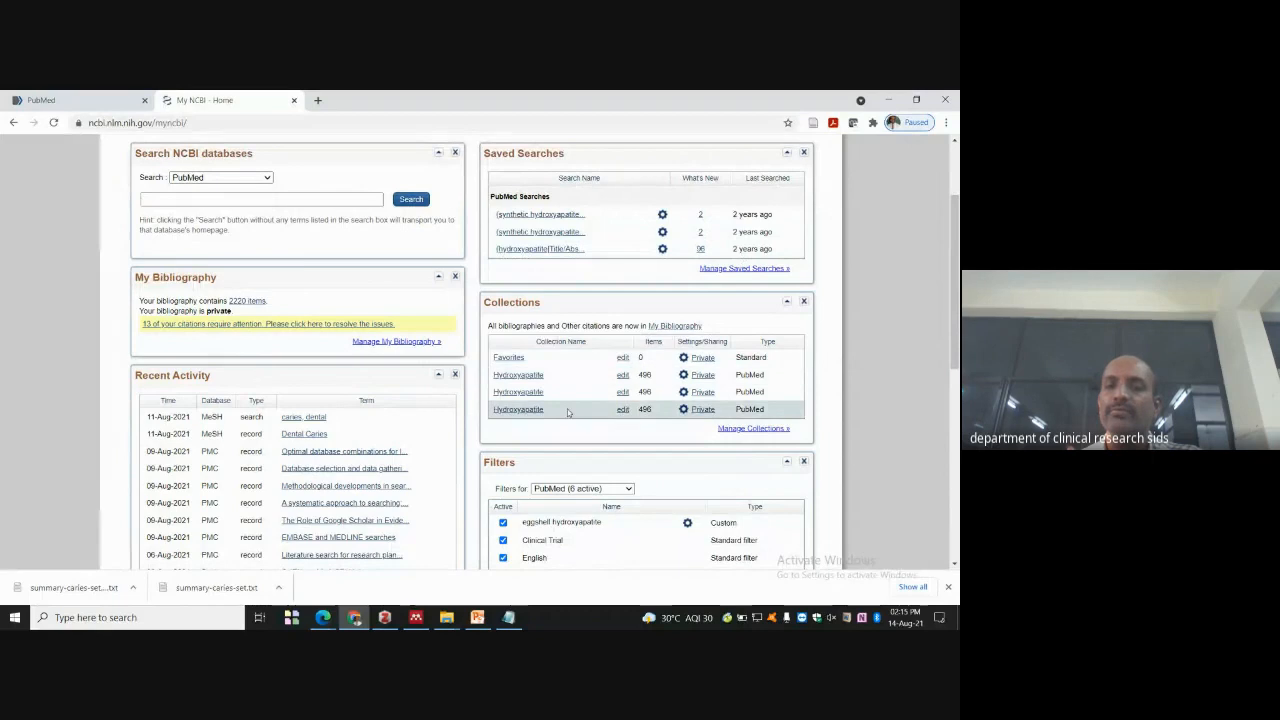
scroll(600, 400, down, 2)
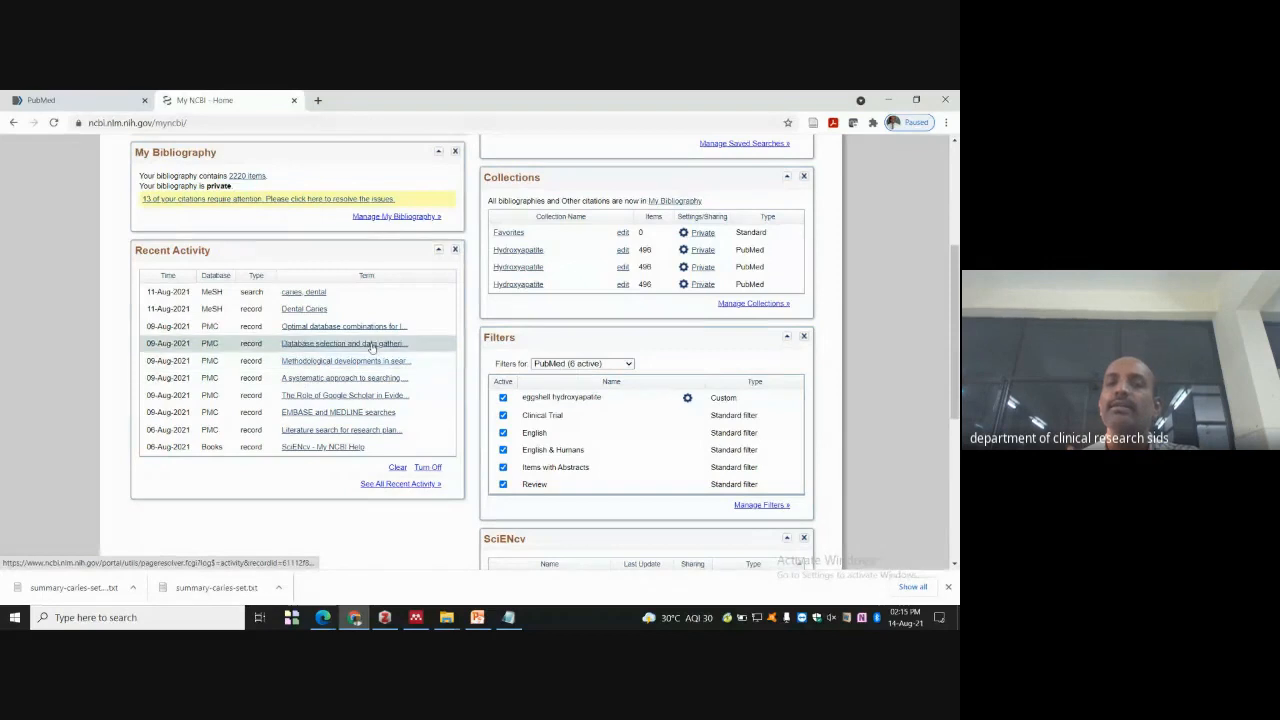
scroll(523, 237, down, 1)
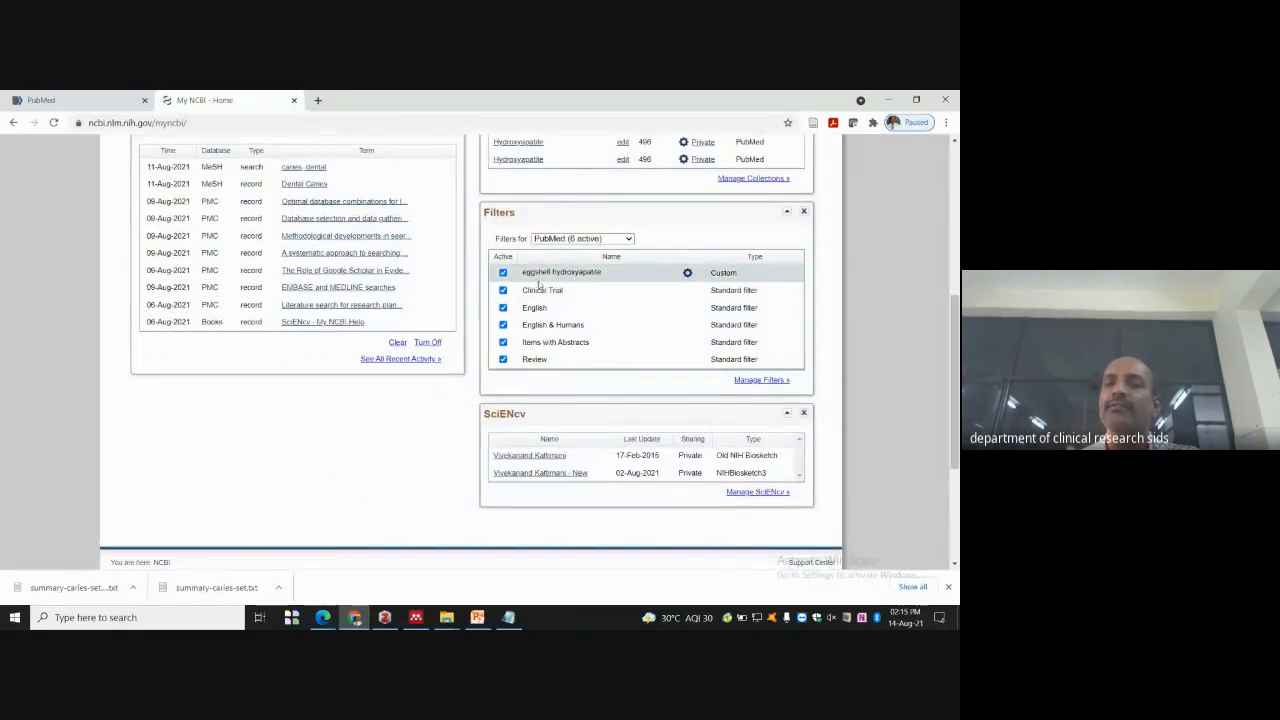
click(630, 240)
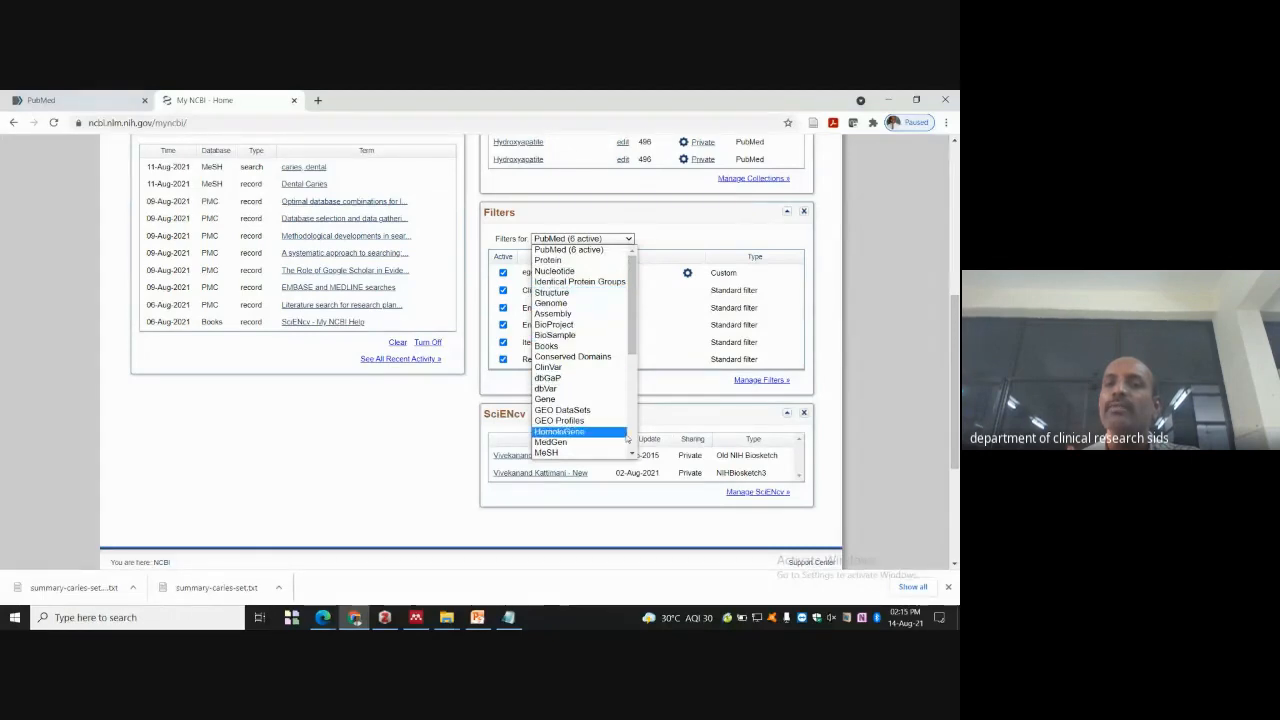
scroll(477, 292, down, 3)
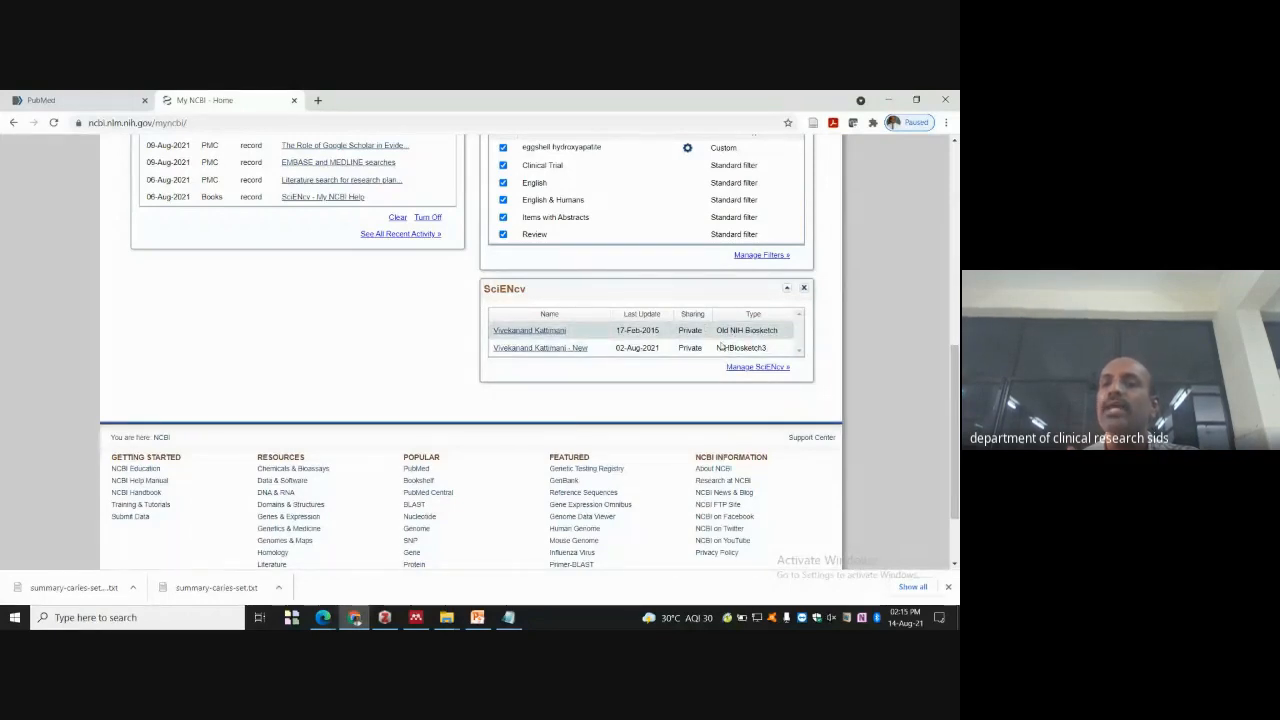
scroll(705, 330, up, 6)
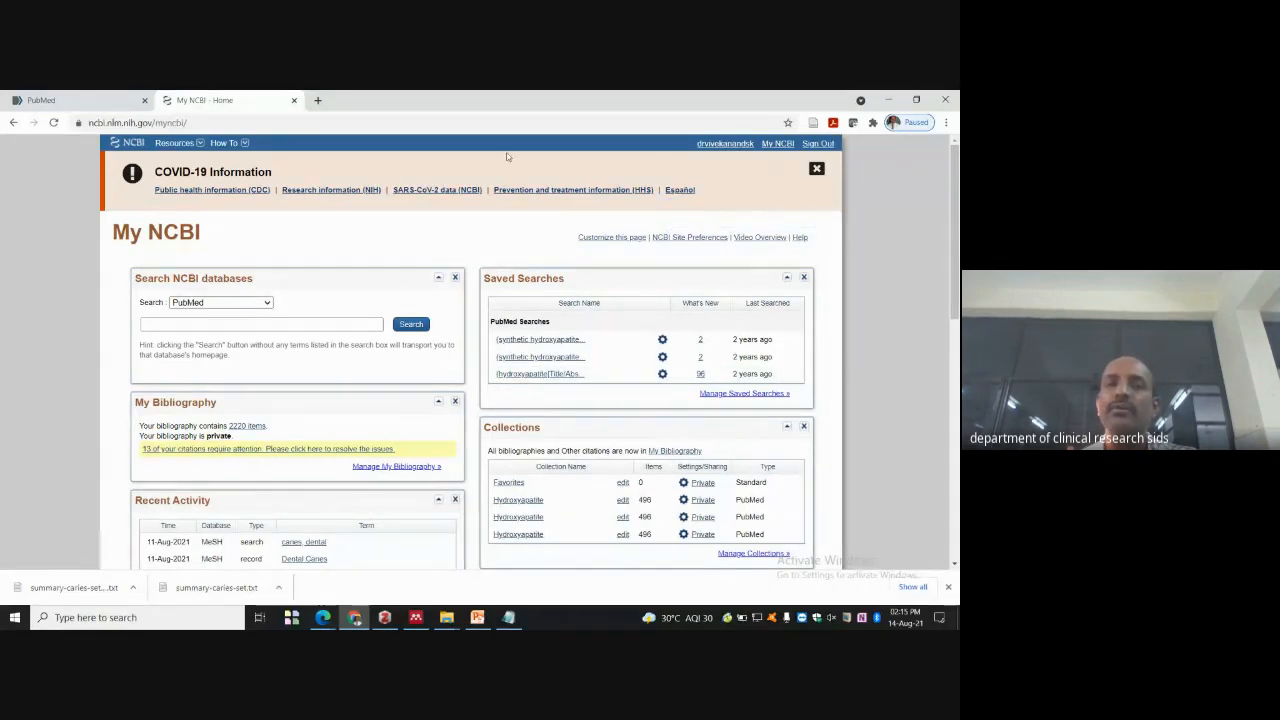
click(12, 123)
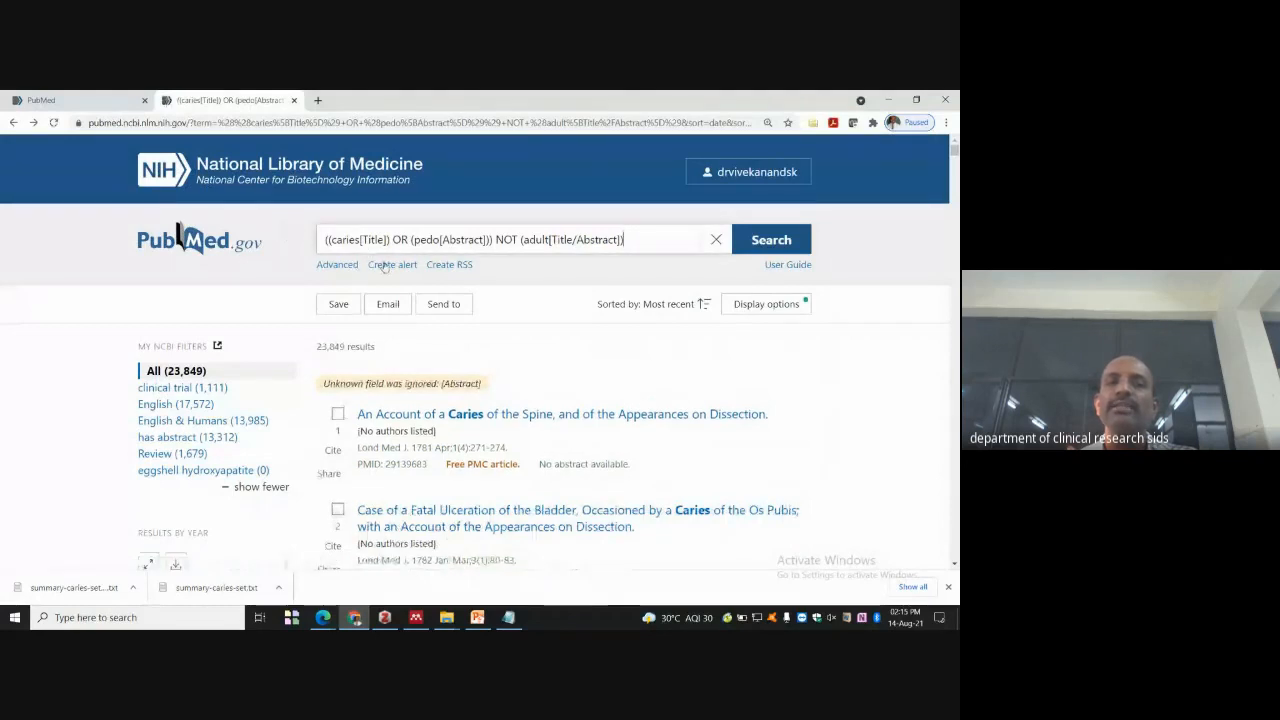
- Add 'heart attack' as a MeSH Terms entry in the Advanced Search Builder
click(334, 265)
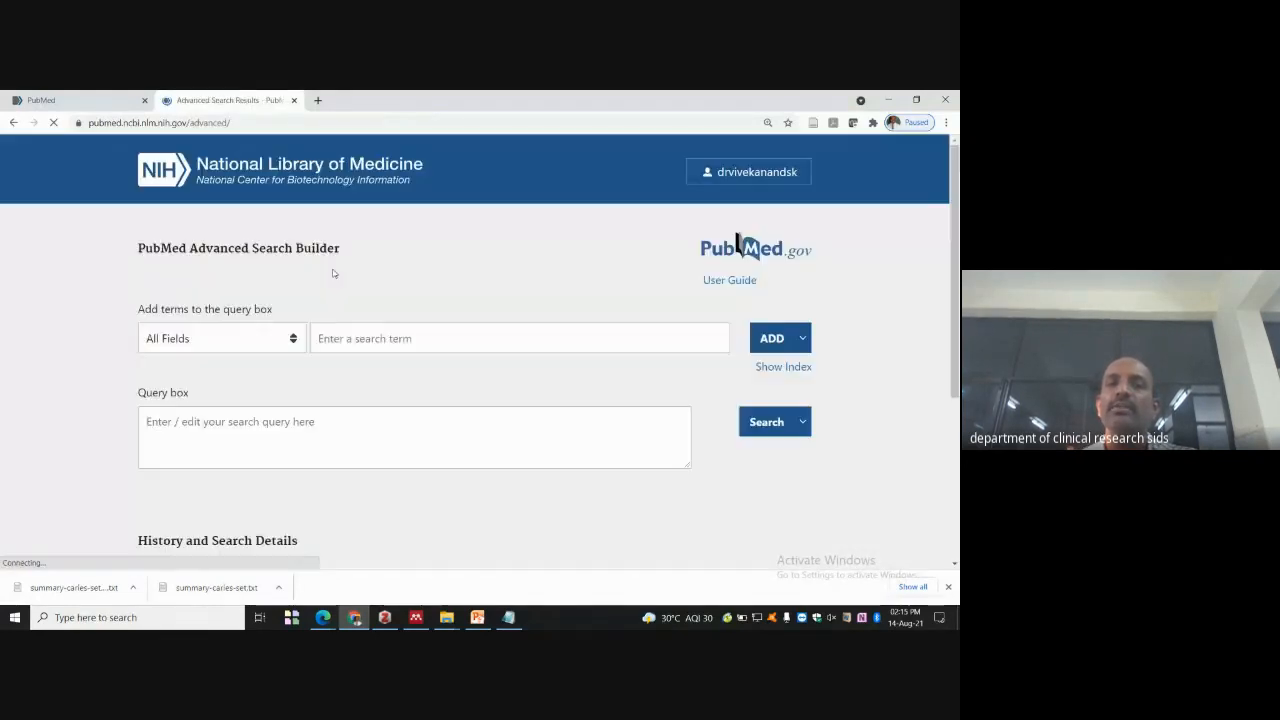
click(220, 276)
scroll(258, 364, down, 5)
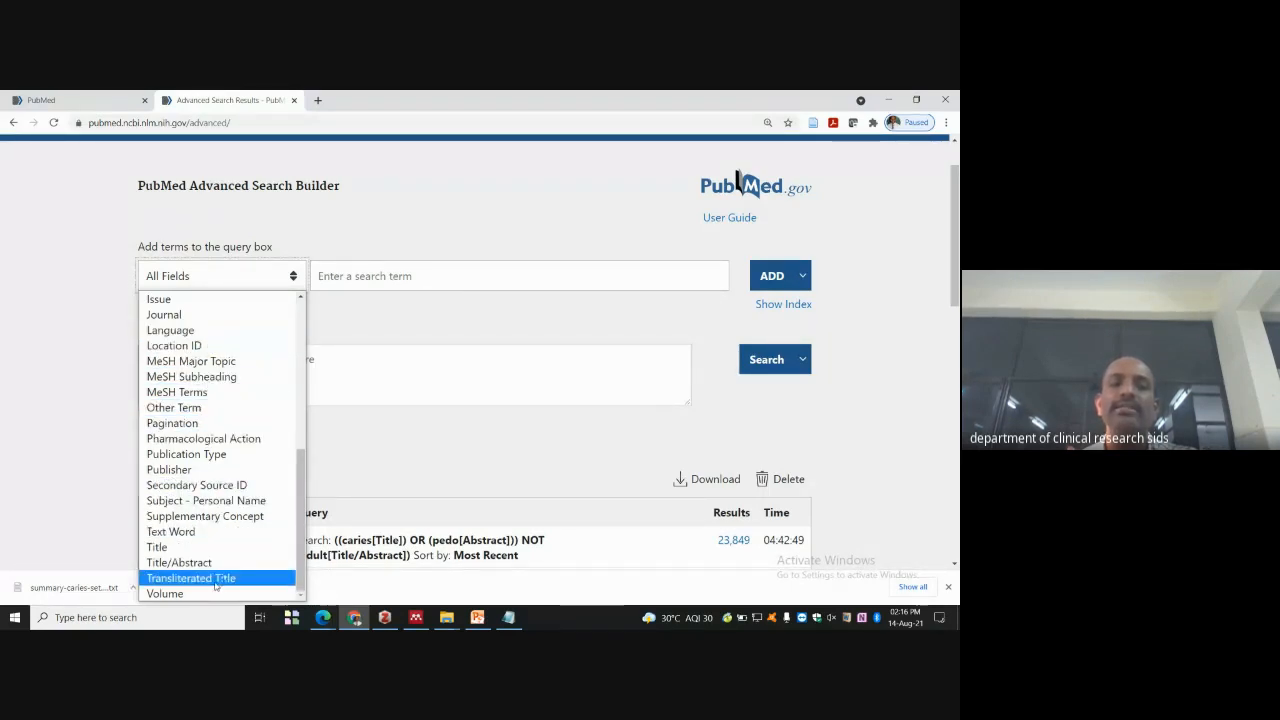
click(215, 391)
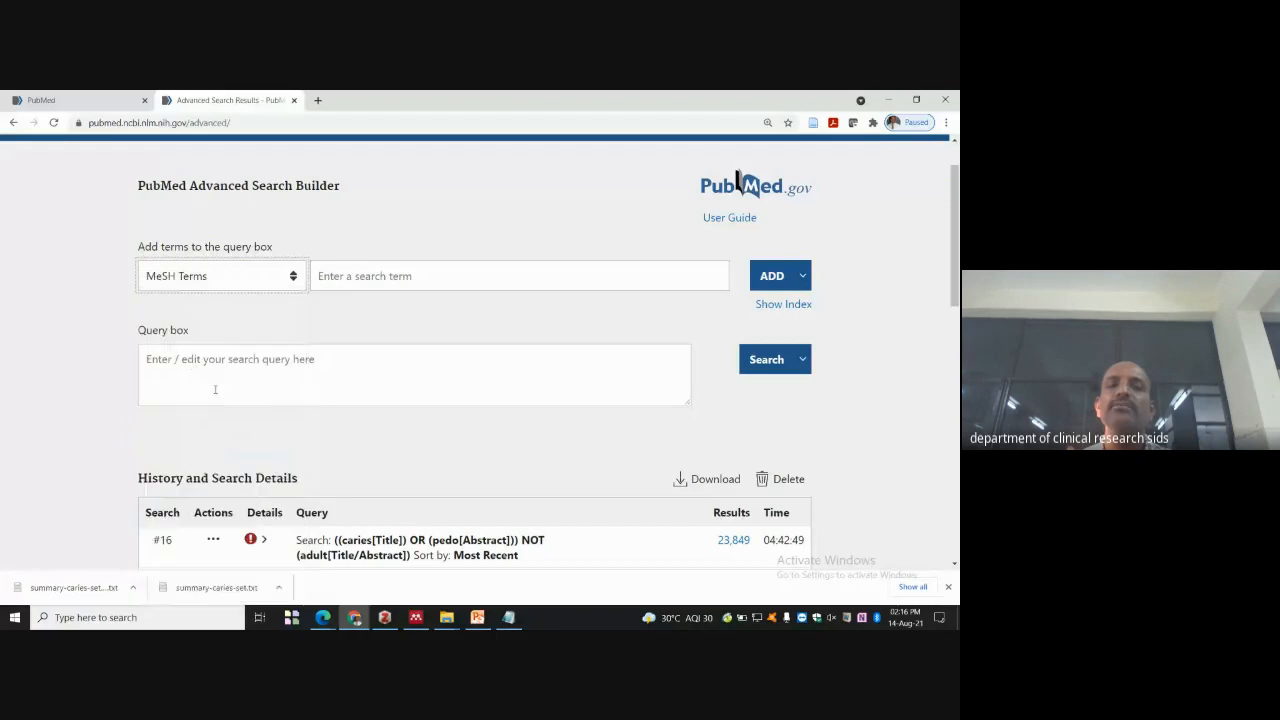
click(358, 276)
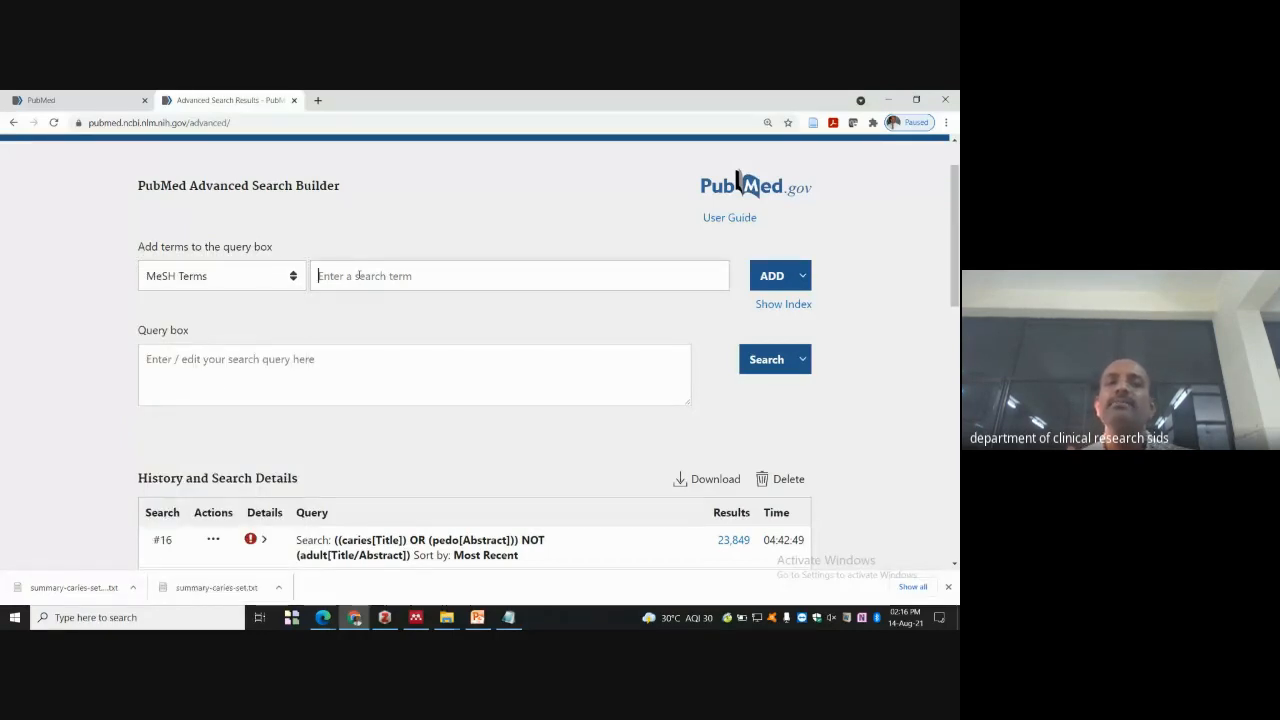
text(hear)
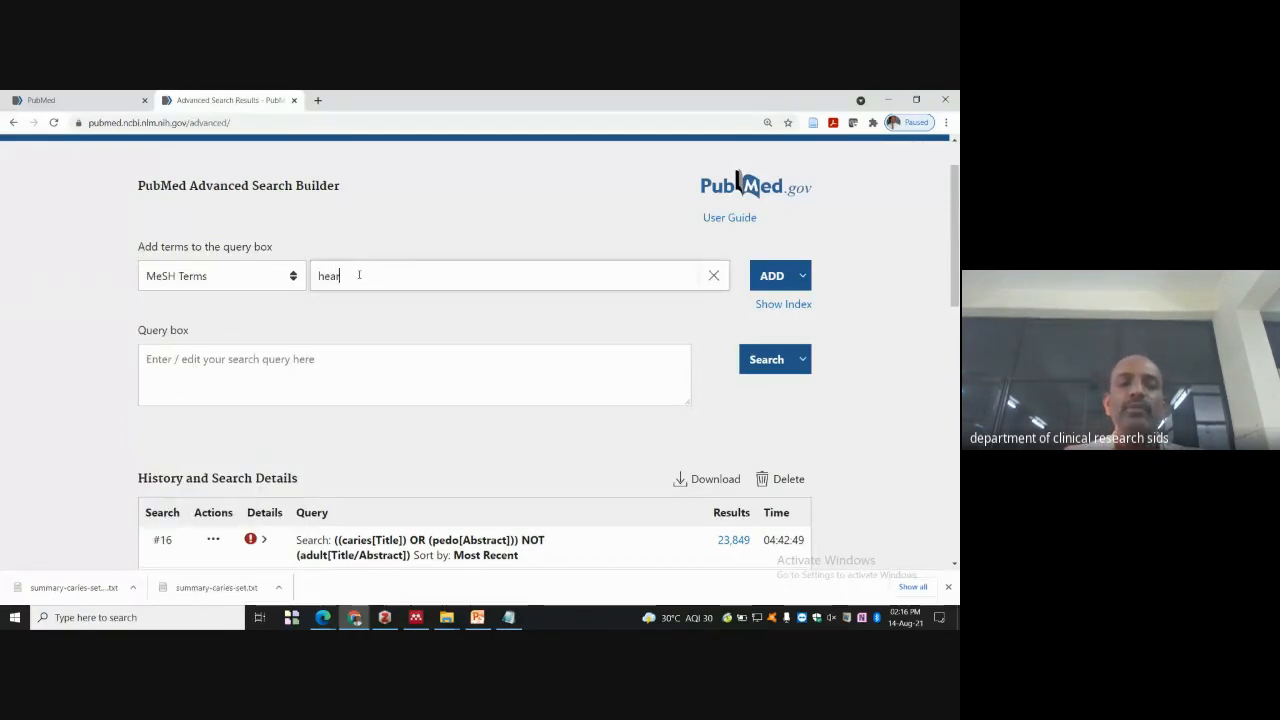
text(t att)
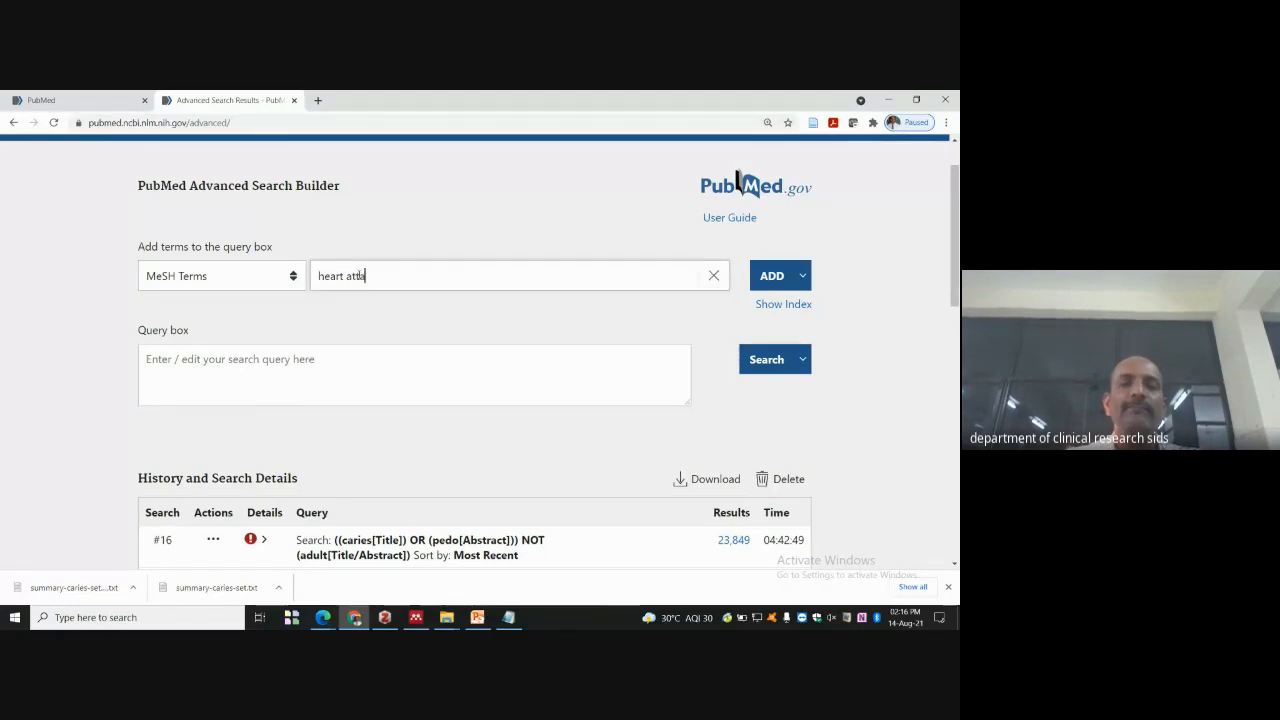
text(ach)
key(BackSpace)
text(k)
click(755, 279)
- Run the heart attack[MeSH Terms] search and browse its 181,818 results
click(756, 368)
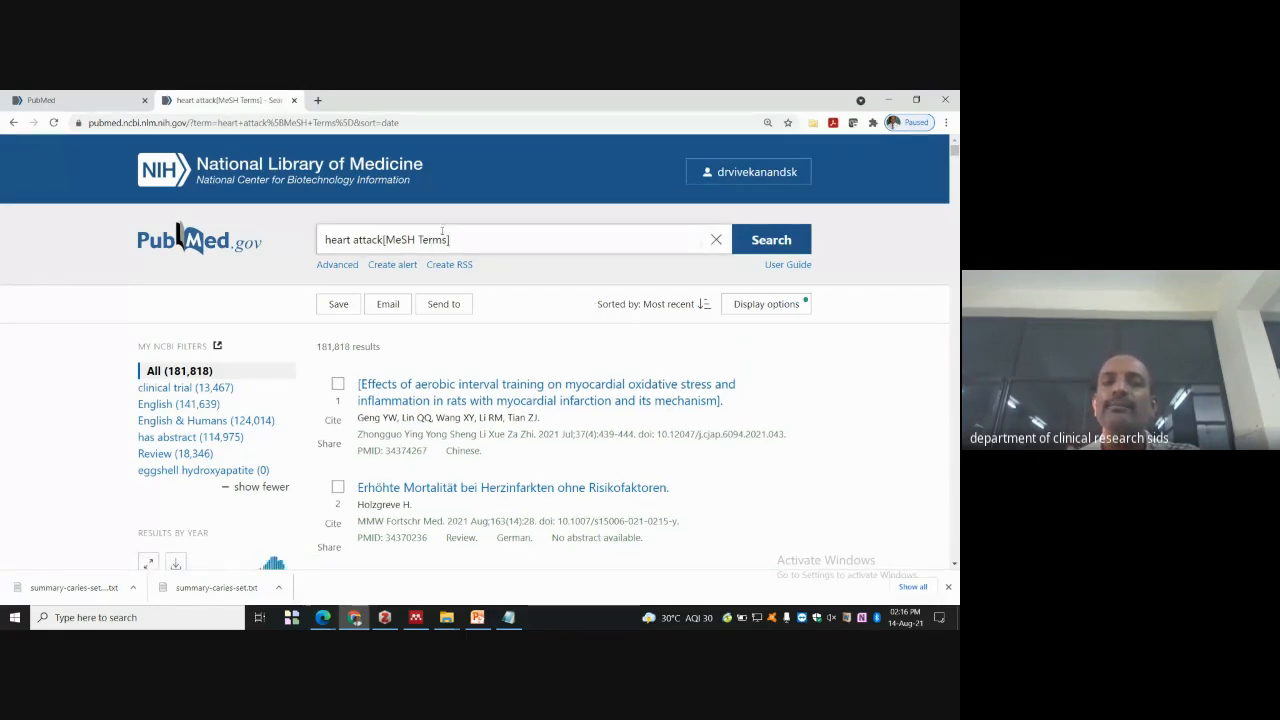
scroll(440, 245, down, 3)
scroll(440, 245, down, 2)
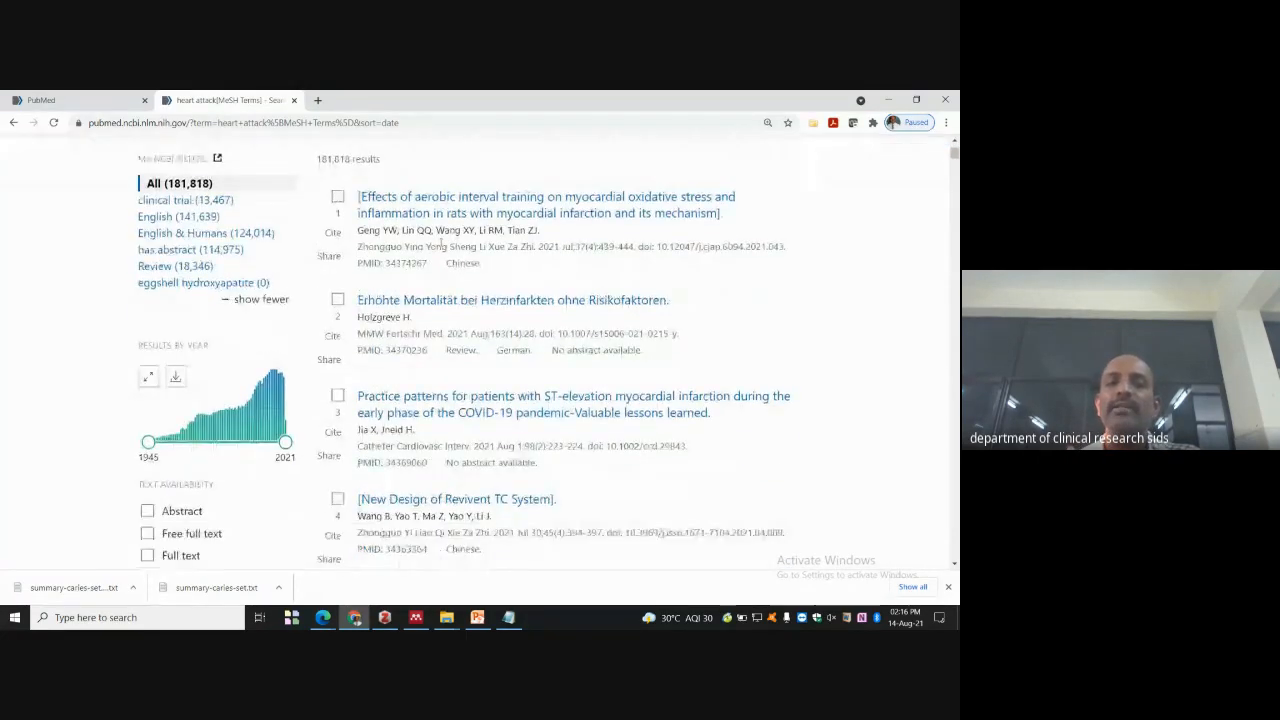
scroll(437, 239, up, 4)
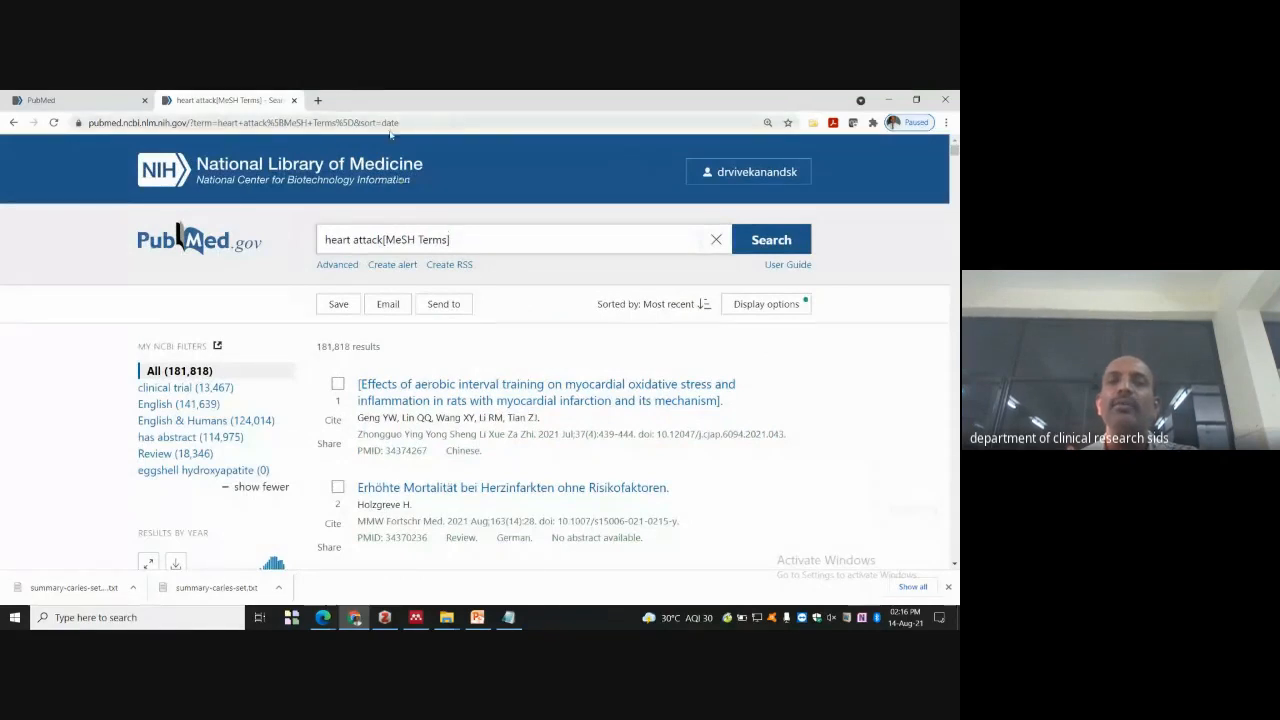
- Google 'MeSH terms' in a new tab and open the 'Home - MeSH - NCBI' result
click(319, 99)
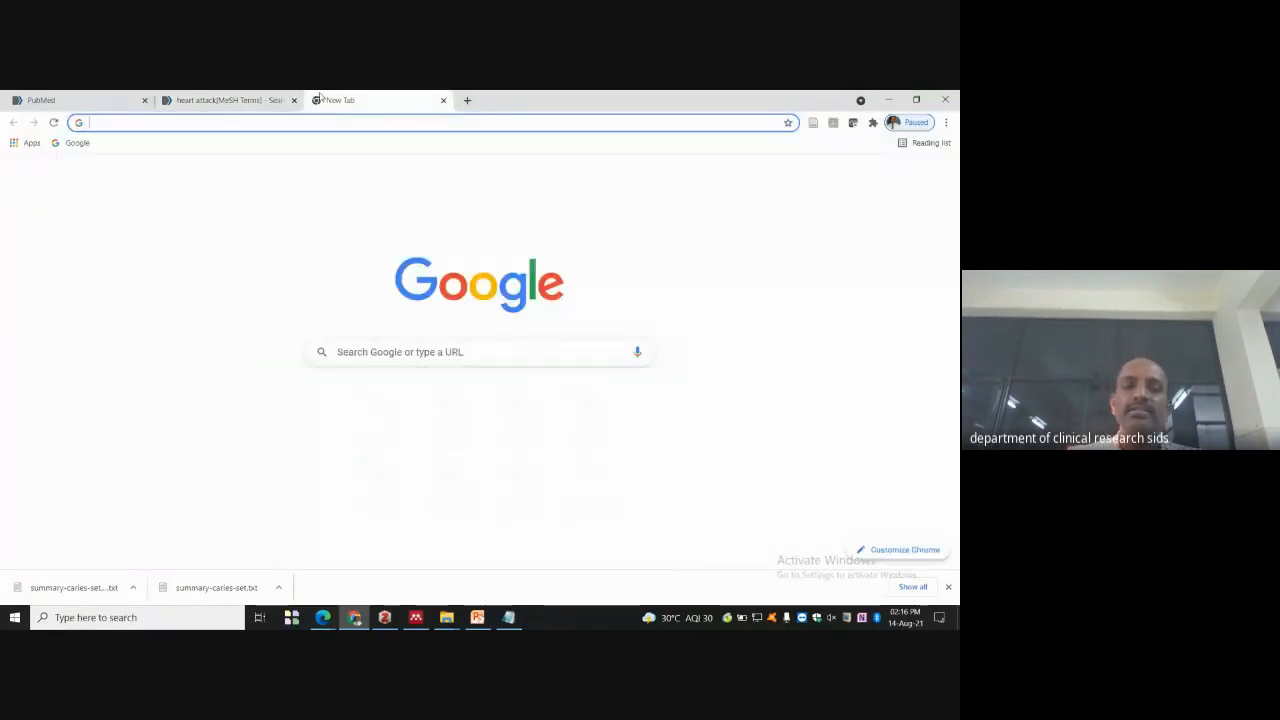
text(mesh)
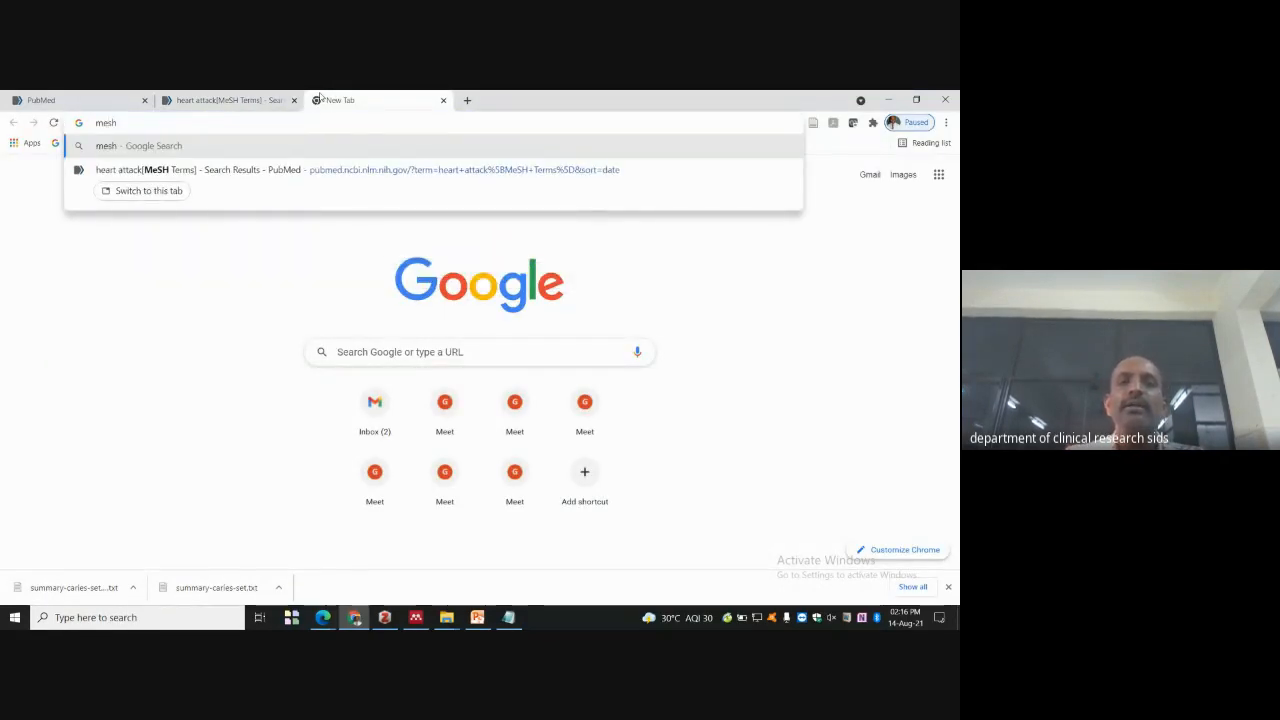
key(BackSpace)
key(BackSpace)
key(BackSpace)
key(BackSpace)
text(MeSH )
text(terms)
key(Return)
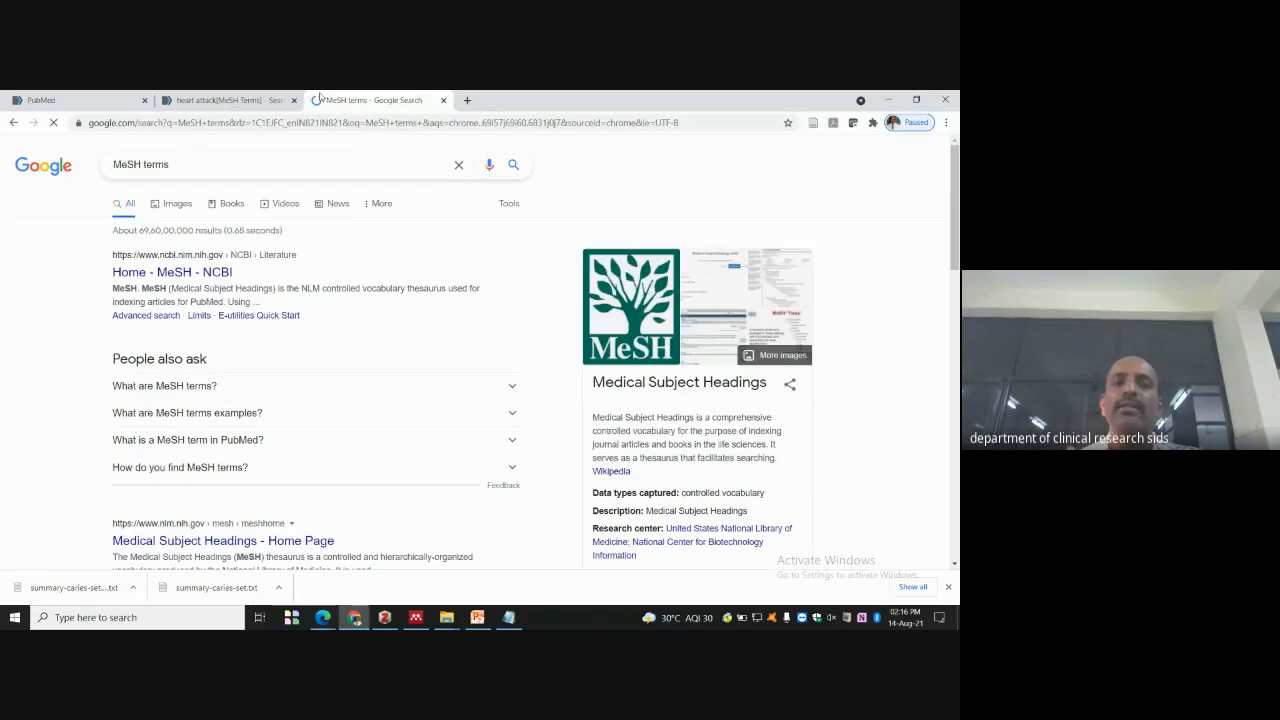
click(193, 273)
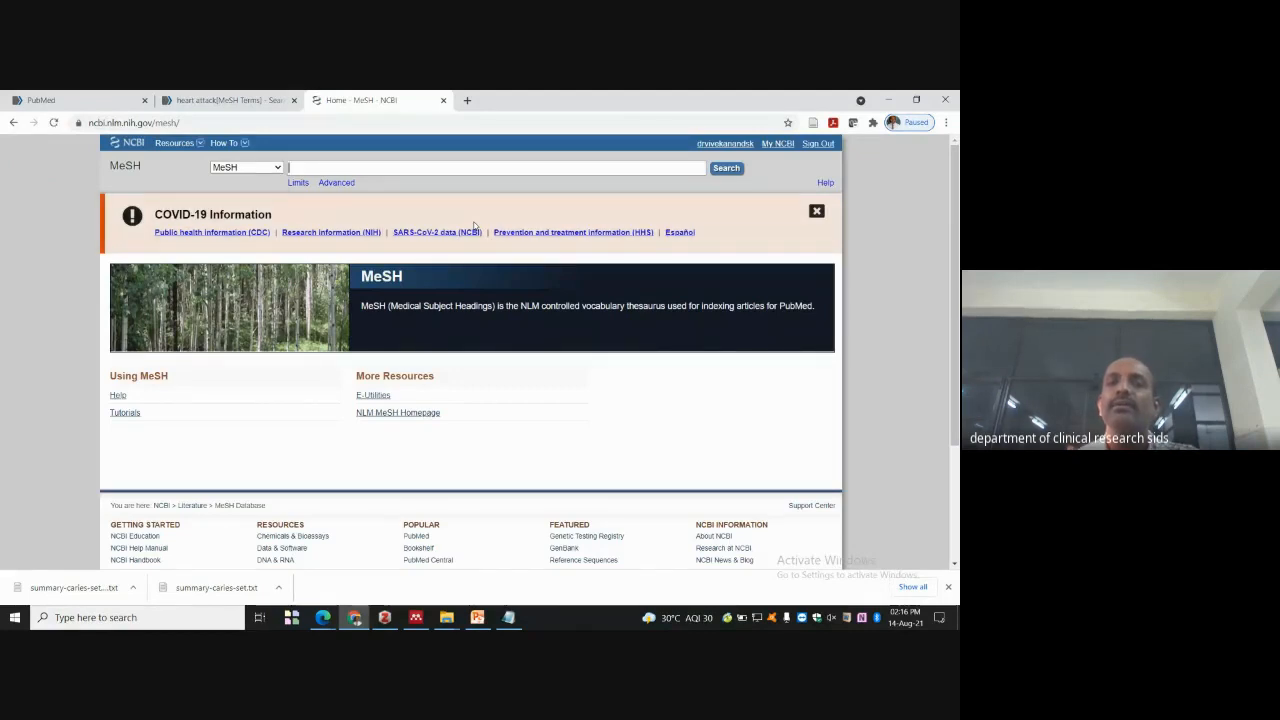
- Search MeSH for 'Heart attack' and read through the Myocardial Infarction record's entry terms and tree numbers
text(Heart)
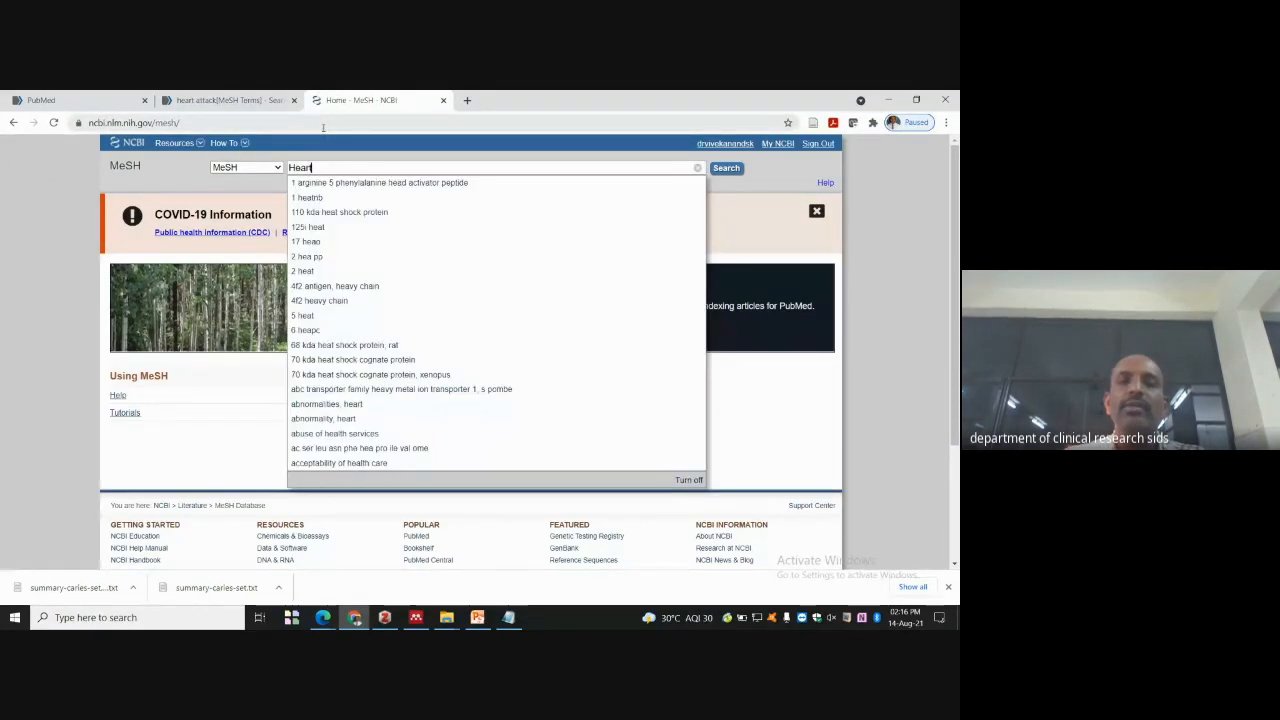
text( attach)
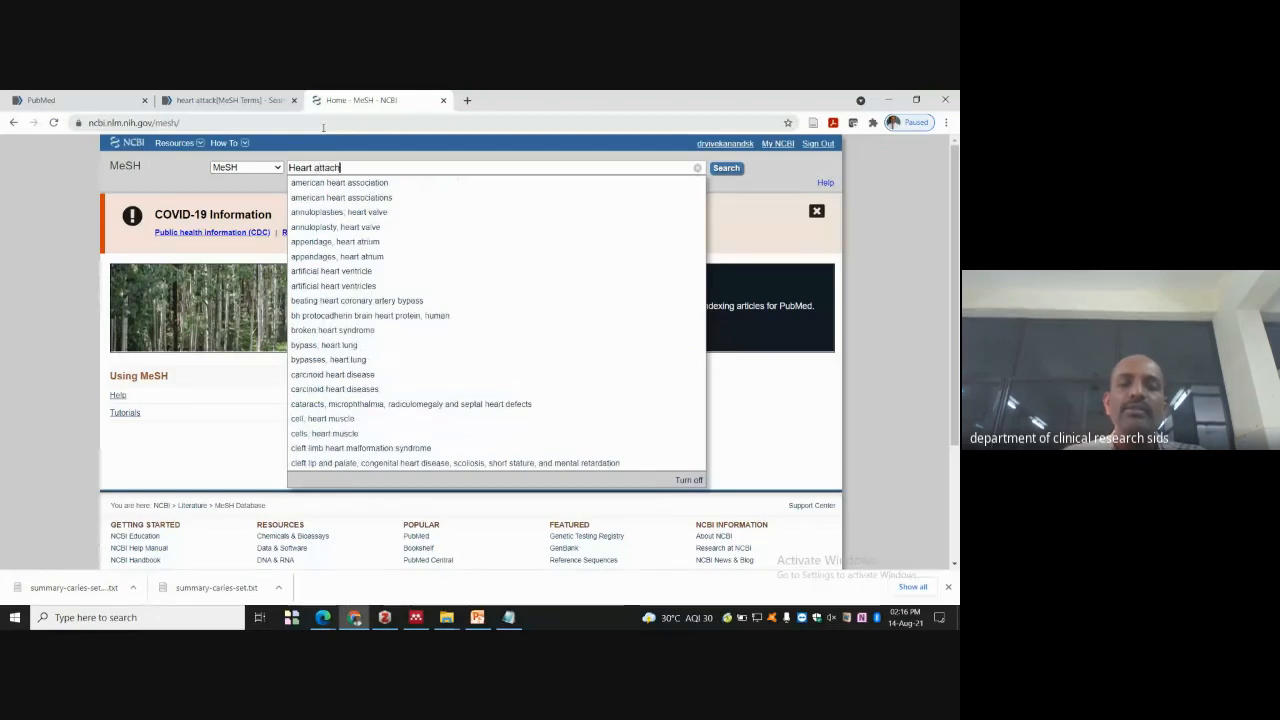
key(BackSpace)
text(k)
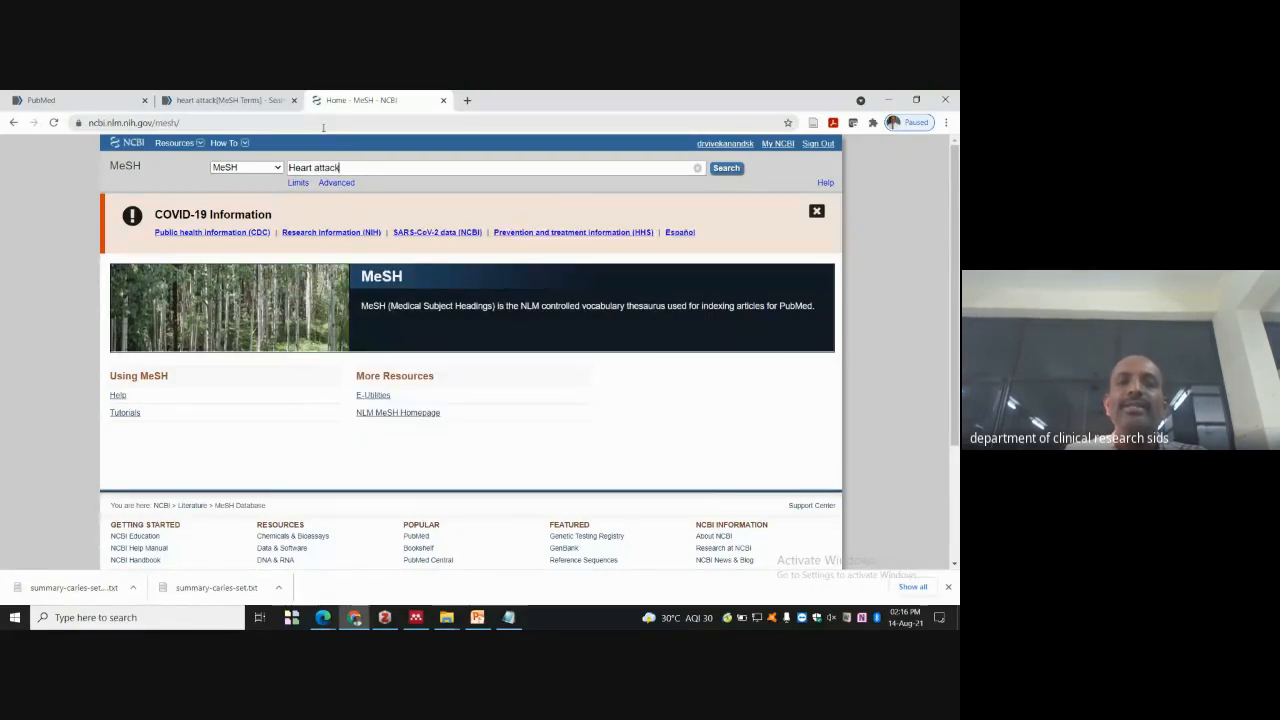
key(Return)
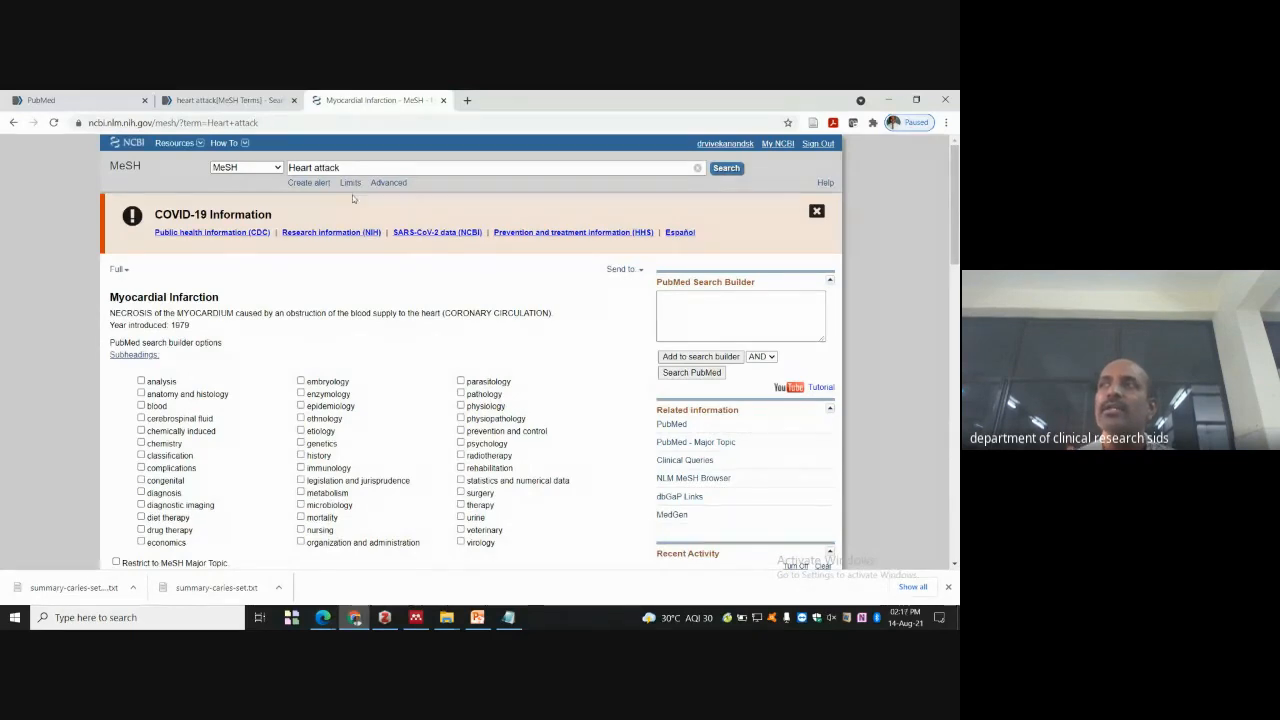
scroll(199, 271, down, 1)
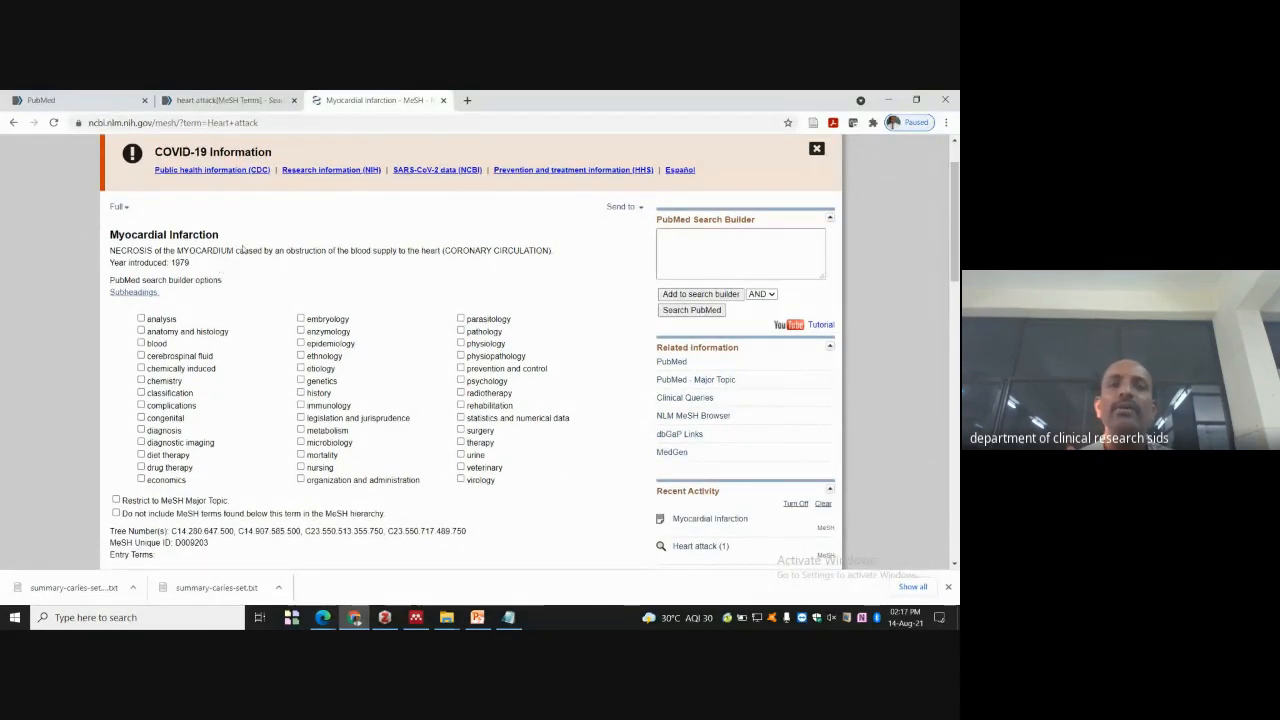
scroll(245, 250, down, 1)
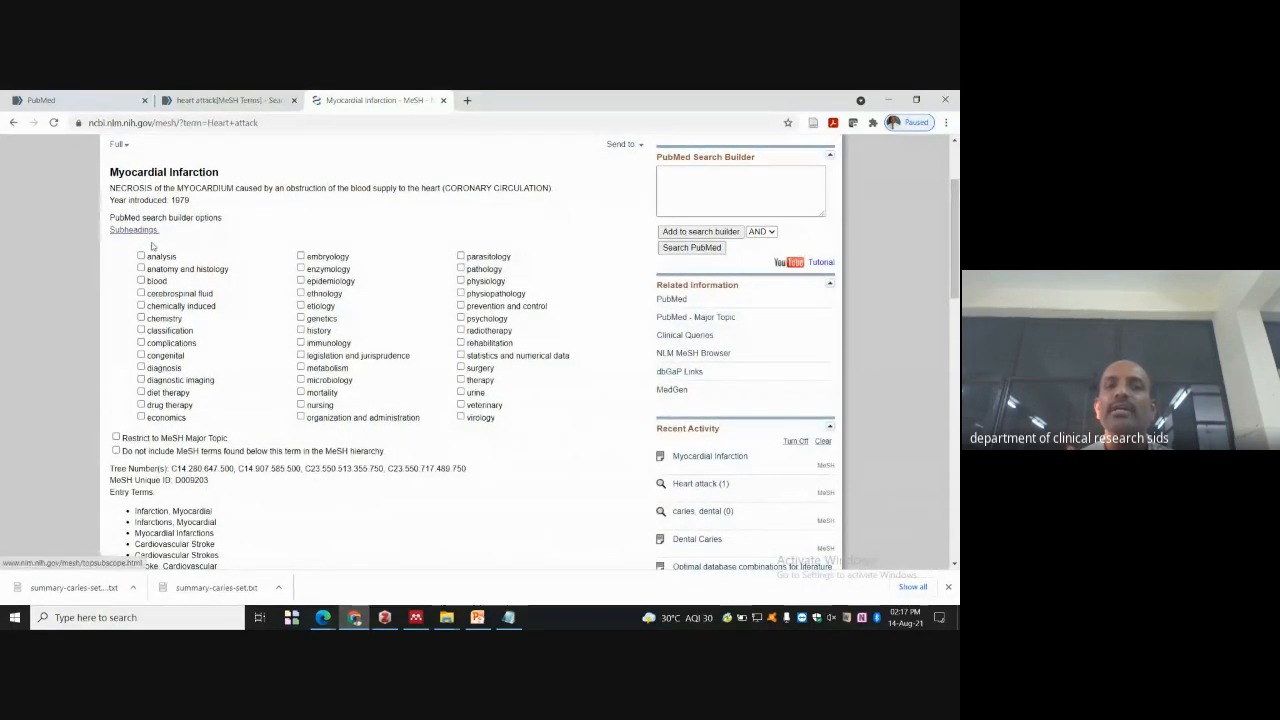
scroll(197, 263, down, 4)
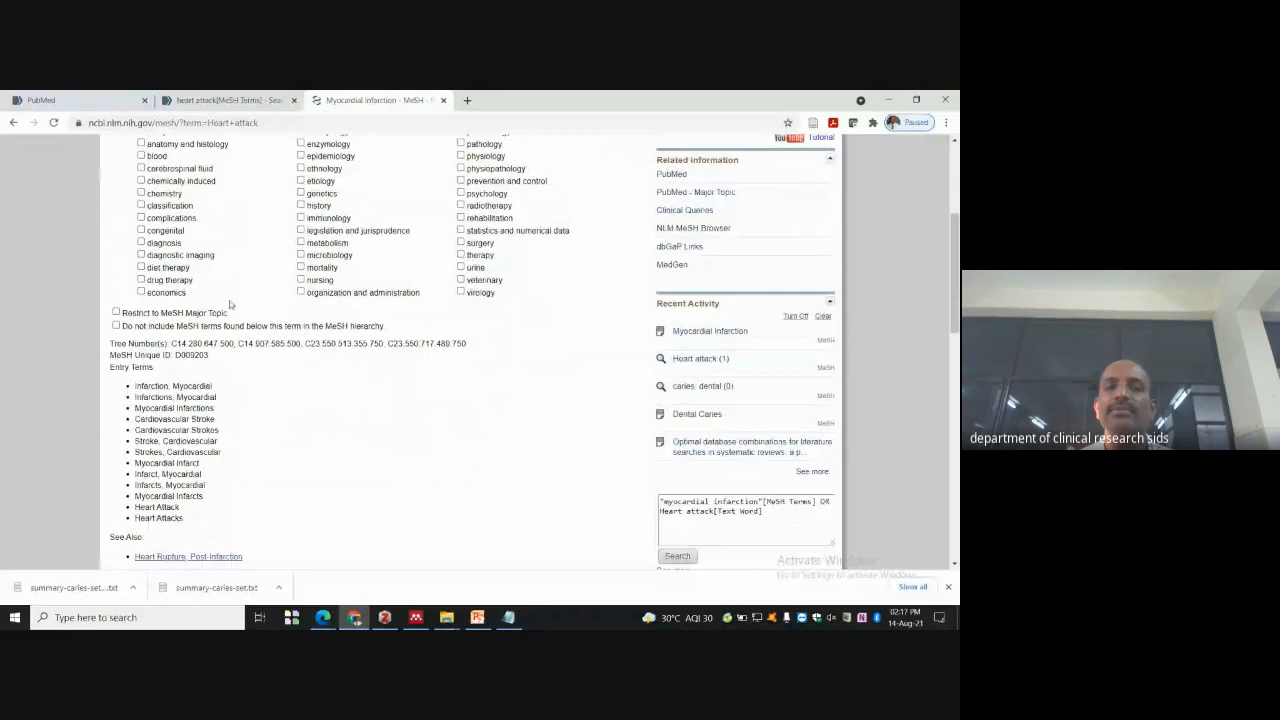
scroll(183, 256, down, 2)
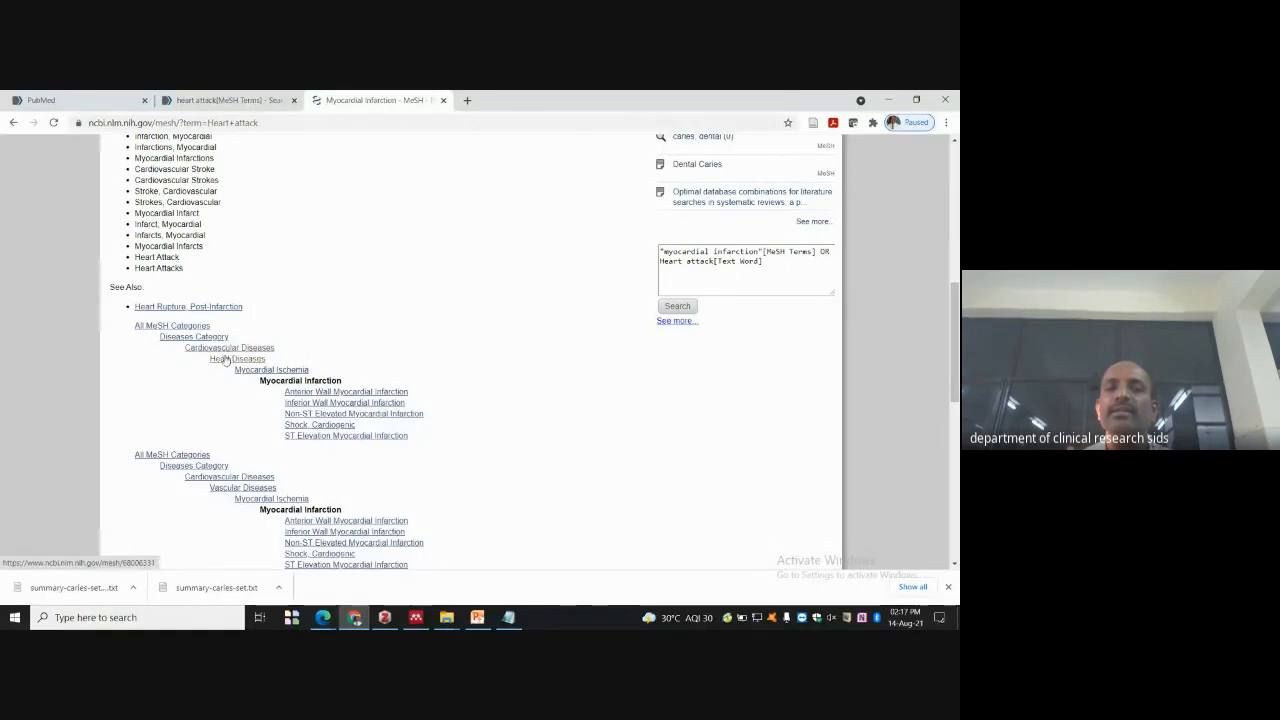
scroll(226, 360, down, 1)
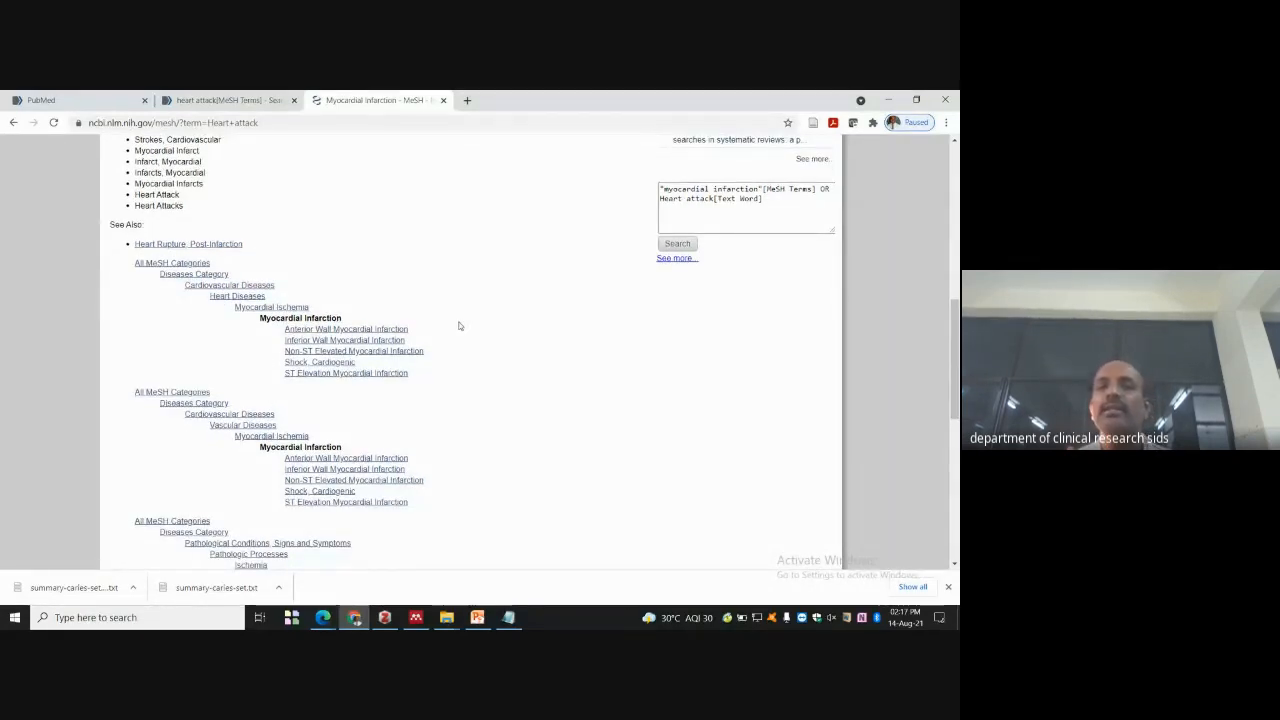
scroll(266, 373, down, 4)
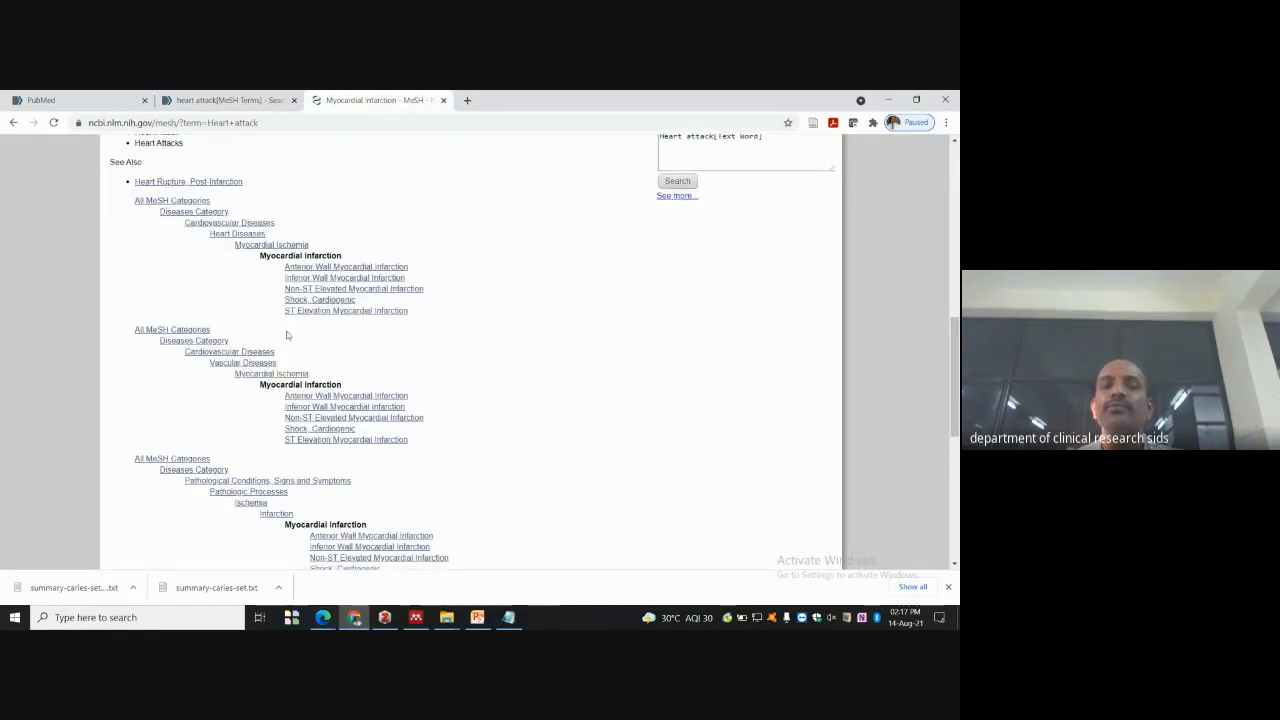
scroll(403, 298, down, 1)
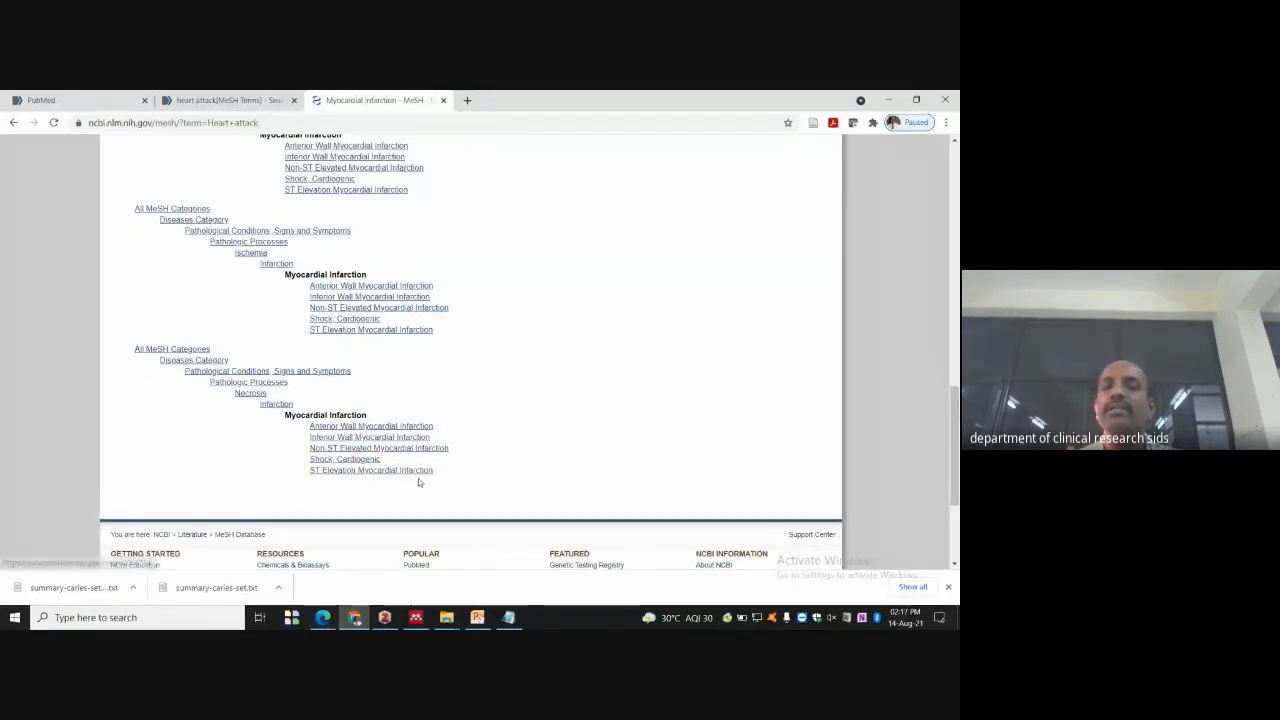
scroll(157, 442, up, 2)
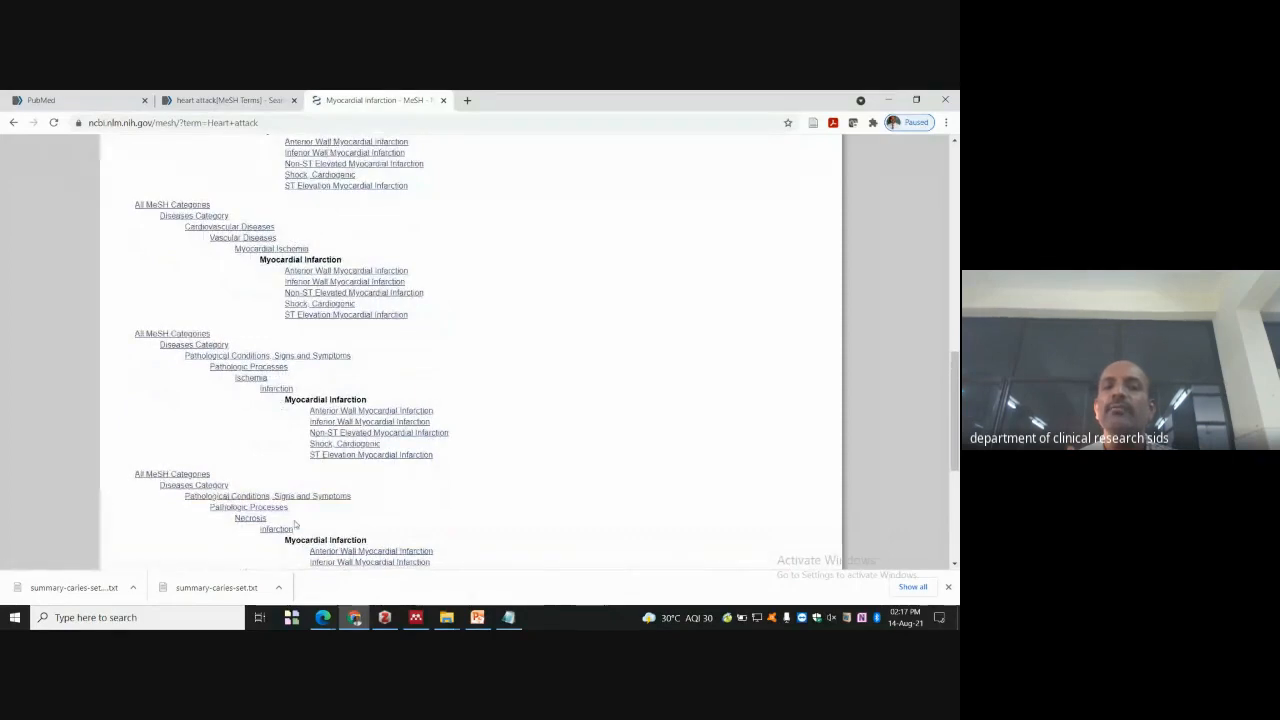
scroll(529, 320, up, 10)
scroll(530, 303, up, 1)
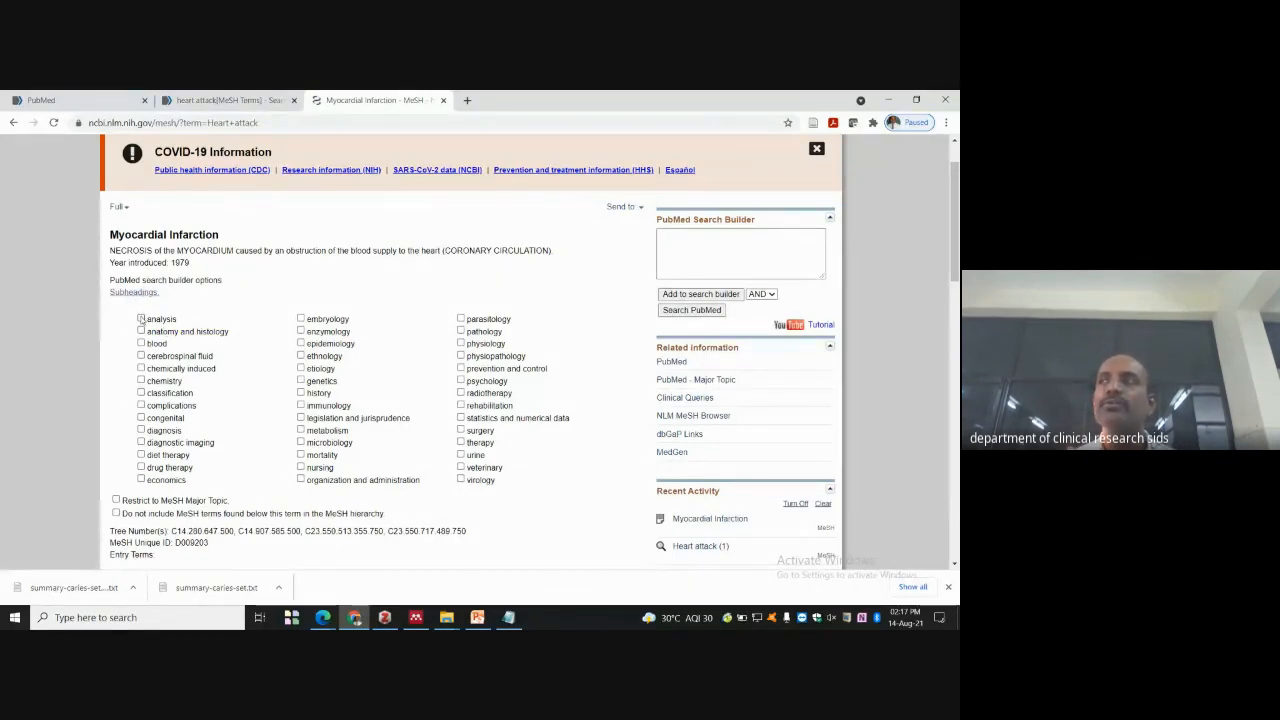
- Tick the 'analysis' subheading, rerun the myocardial infarction OR heart attack query, and review the record
click(141, 318)
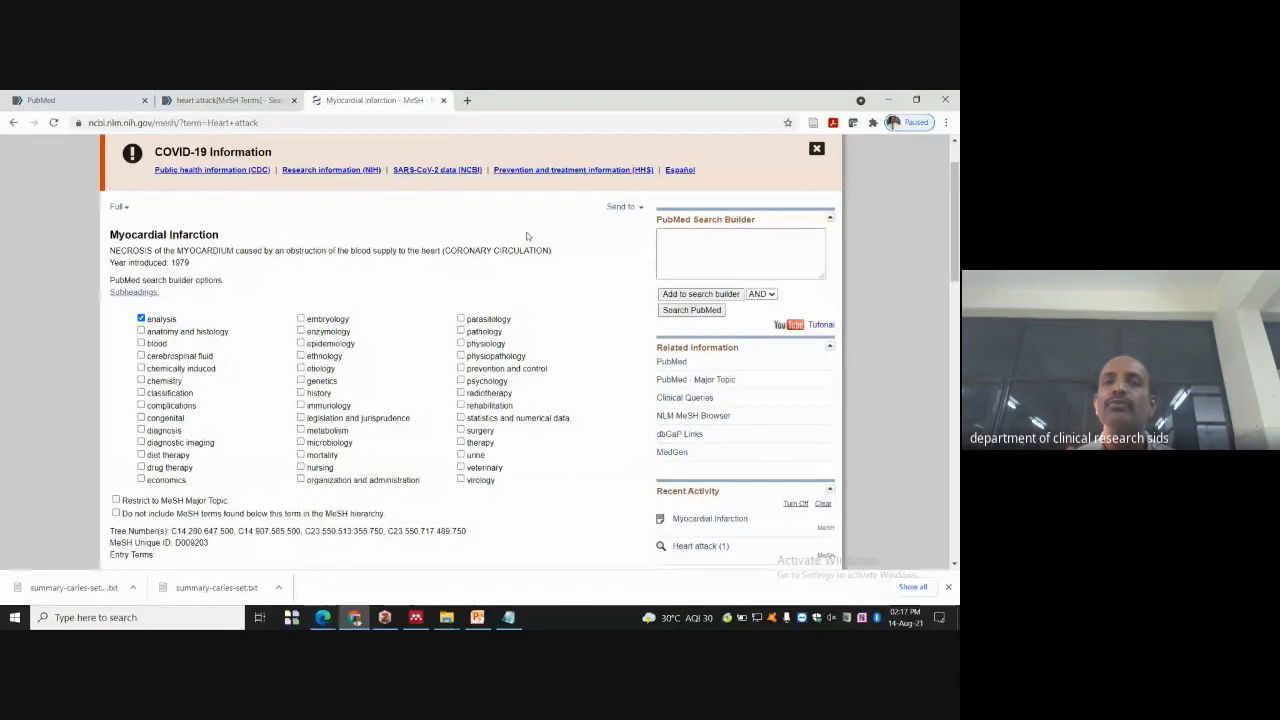
scroll(527, 236, down, 6)
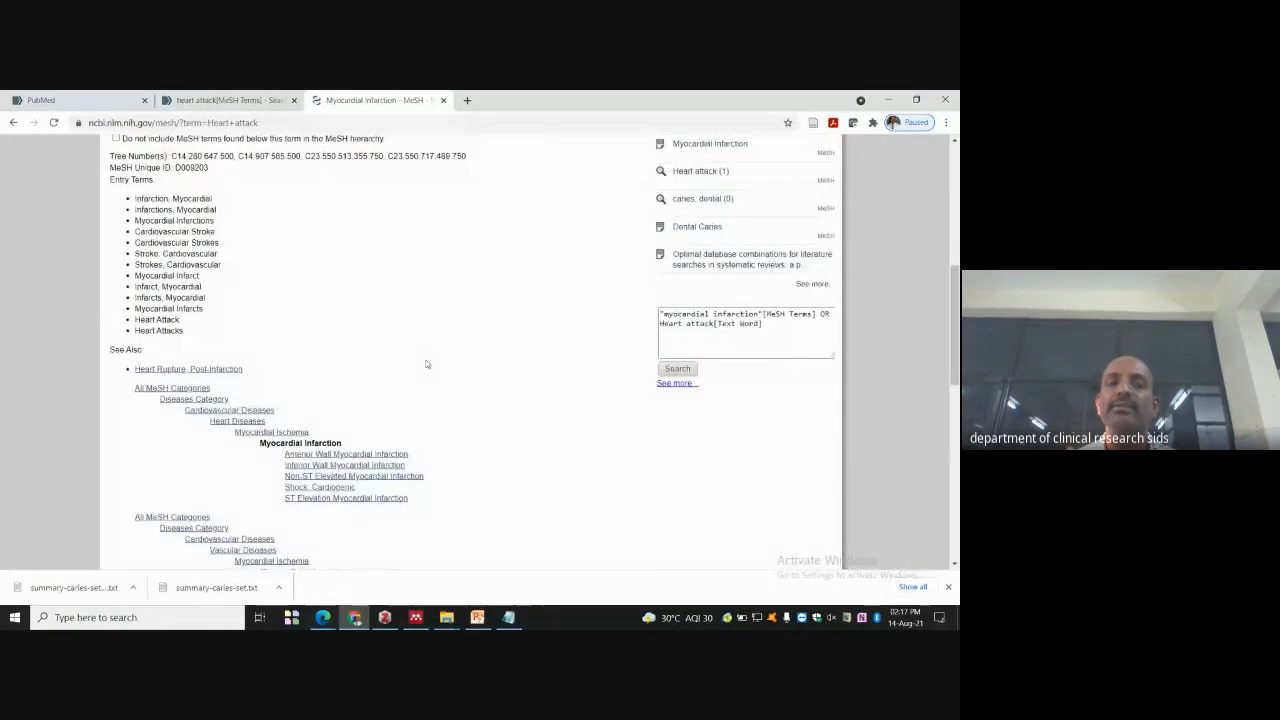
scroll(426, 364, down, 3)
click(677, 181)
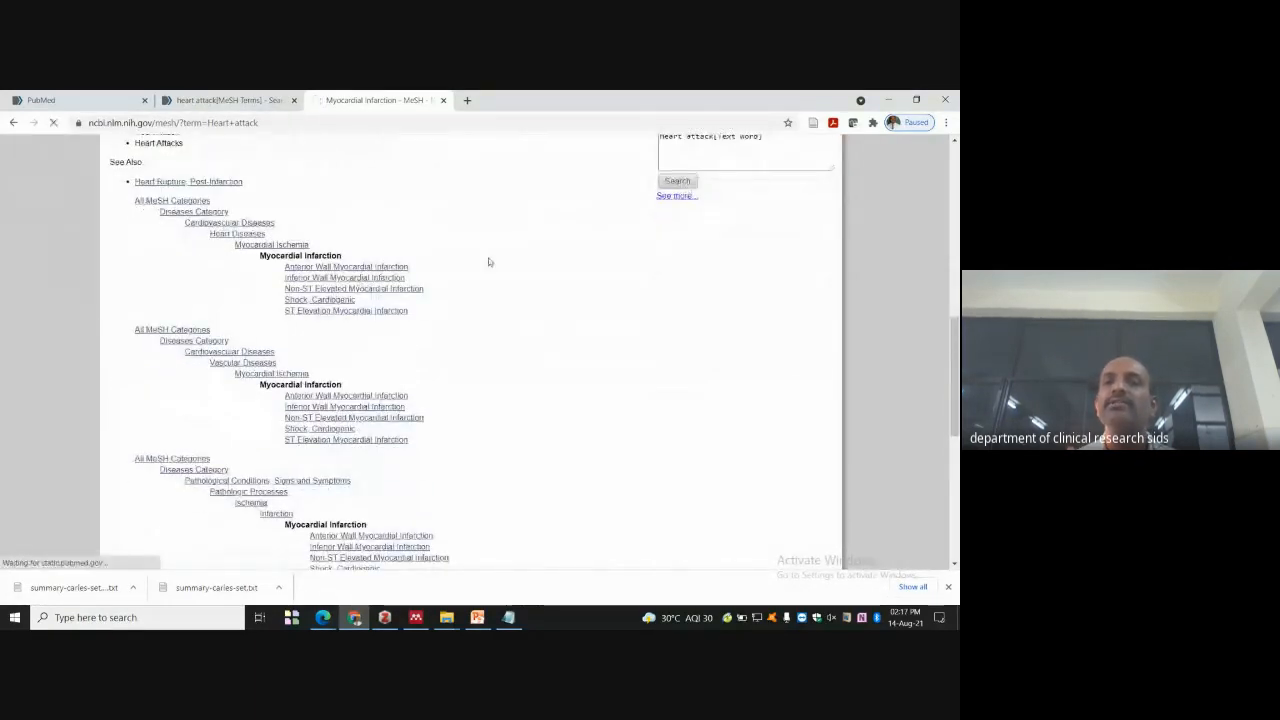
scroll(491, 262, up, 7)
scroll(490, 268, down, 2)
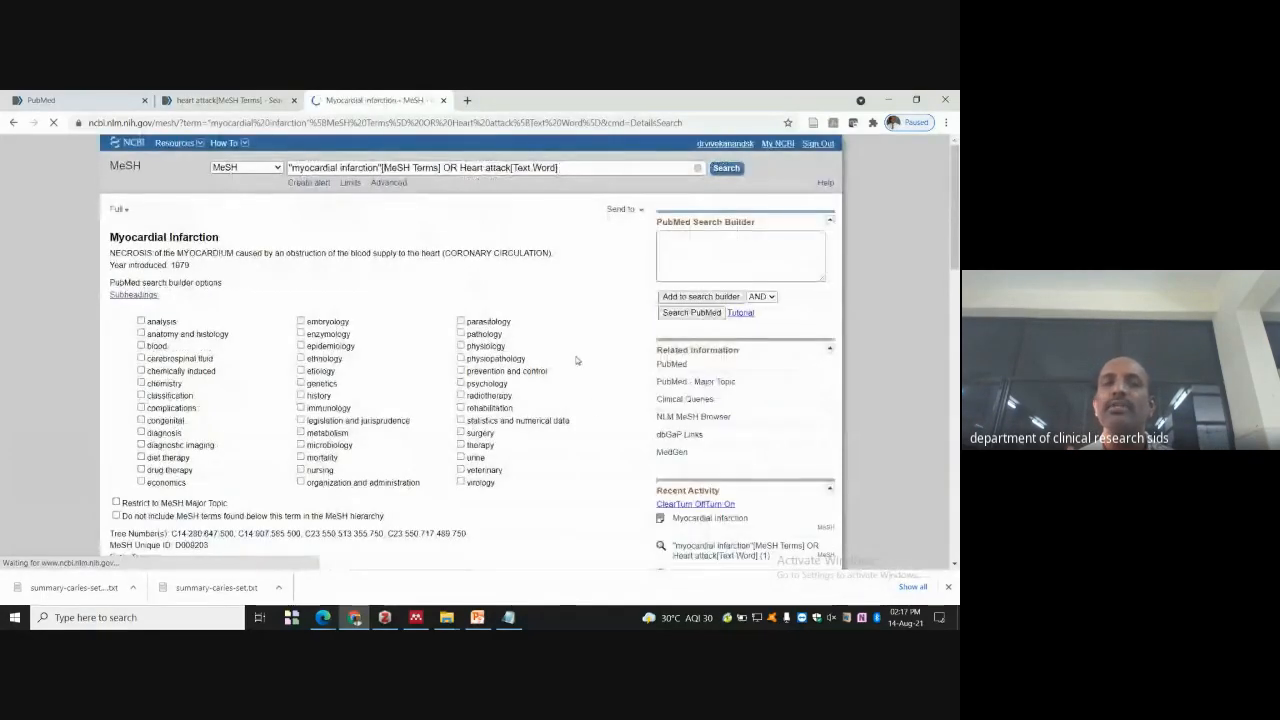
scroll(578, 358, down, 4)
scroll(580, 352, down, 5)
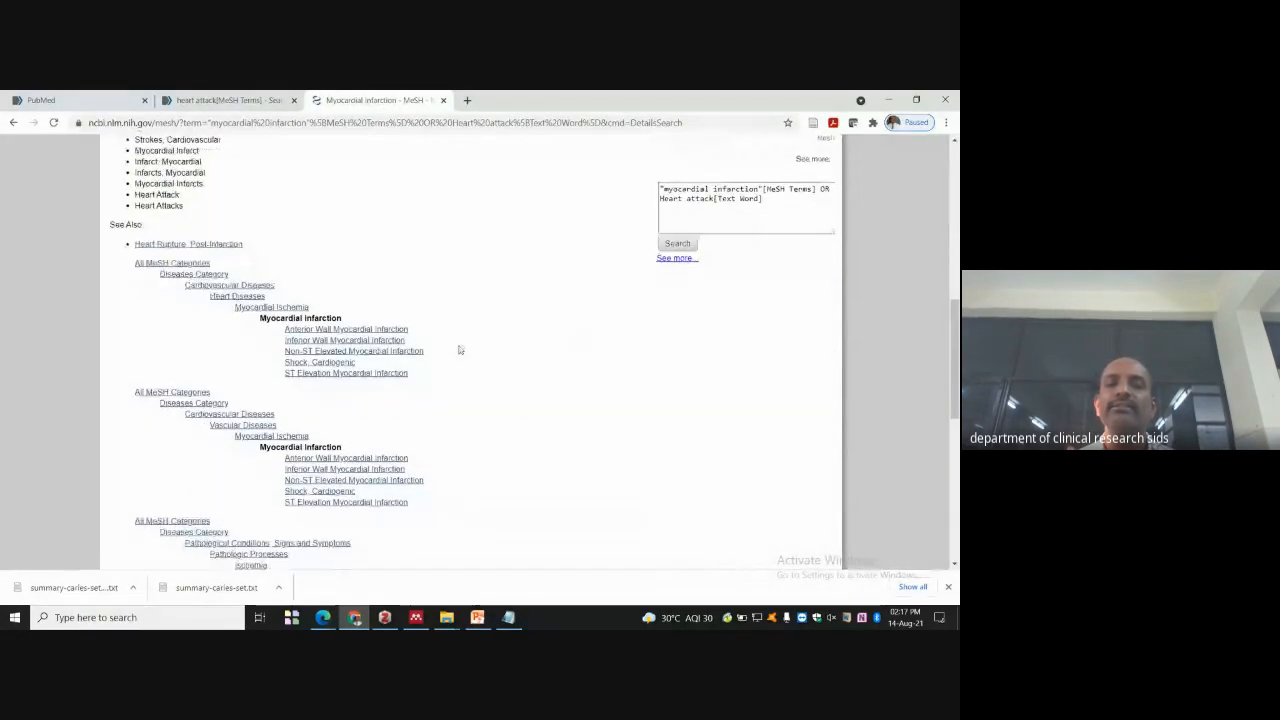
scroll(374, 429, down, 7)
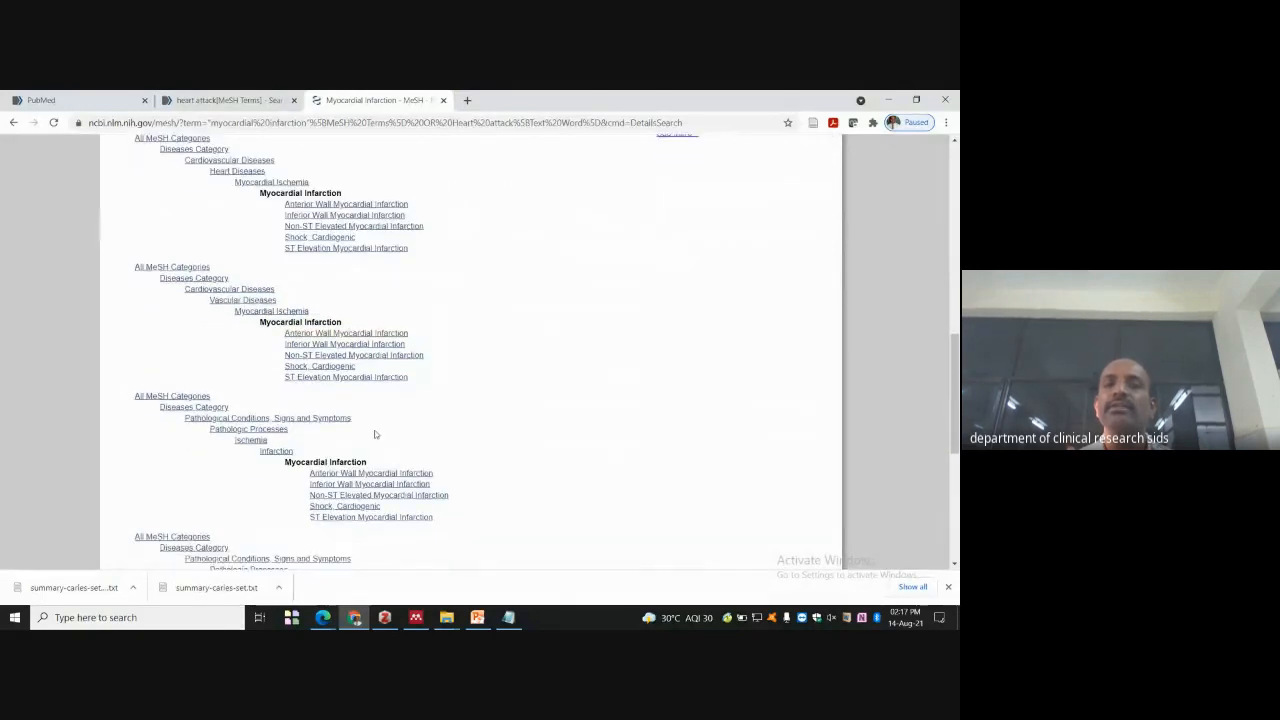
scroll(461, 432, down, 1)
scroll(457, 412, up, 15)
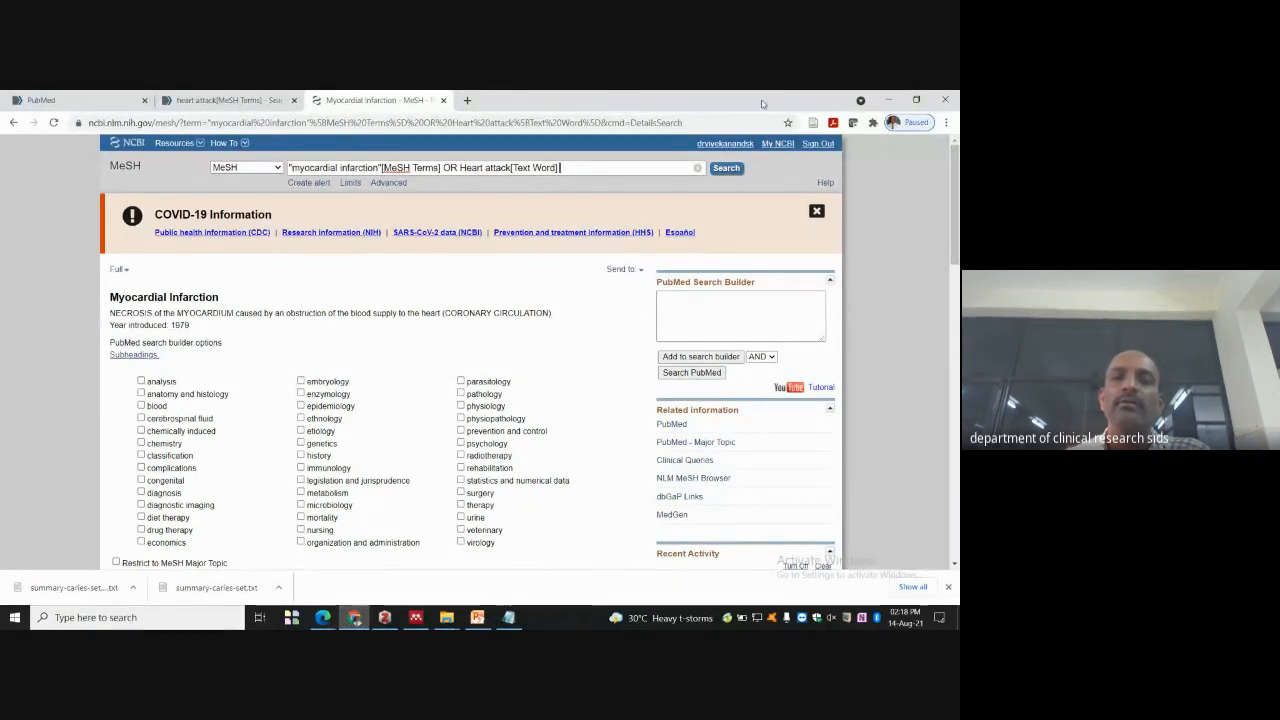
- Minimize the browser and workshop folder windows, then bring the browser back to the front
click(888, 100)
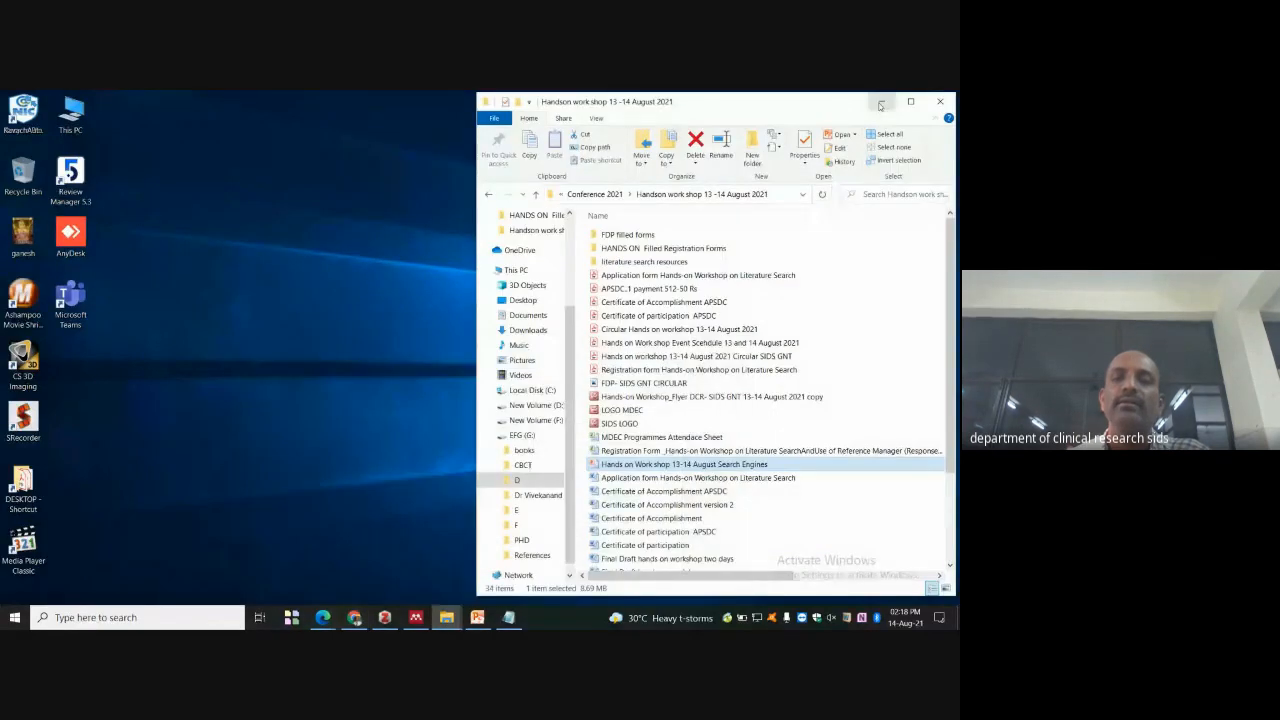
click(881, 101)
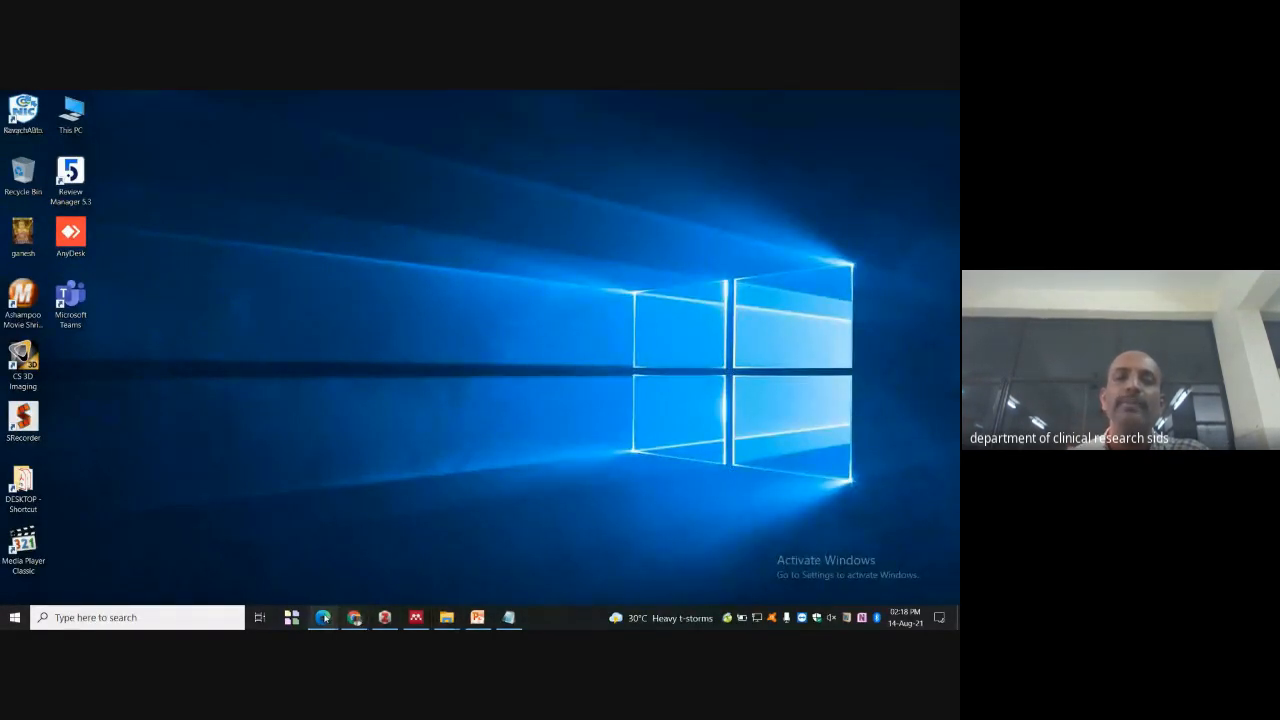
mouse_move(324, 617)
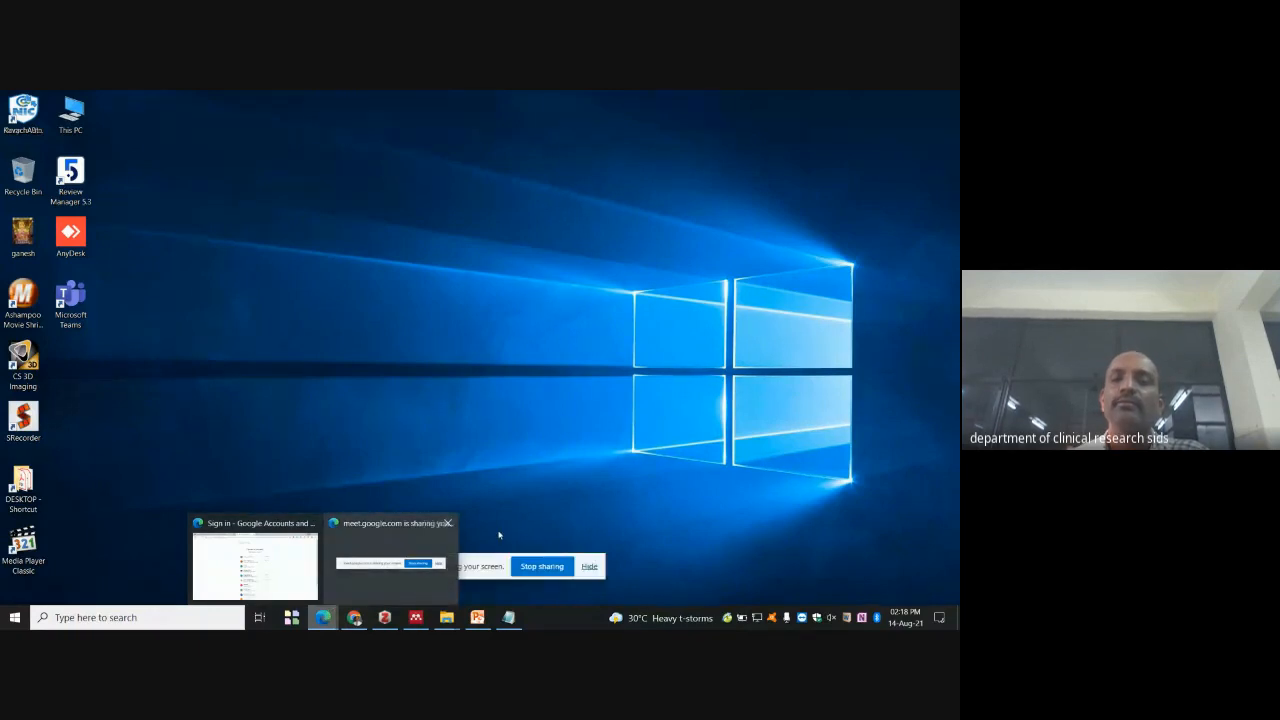
mouse_move(287, 565)
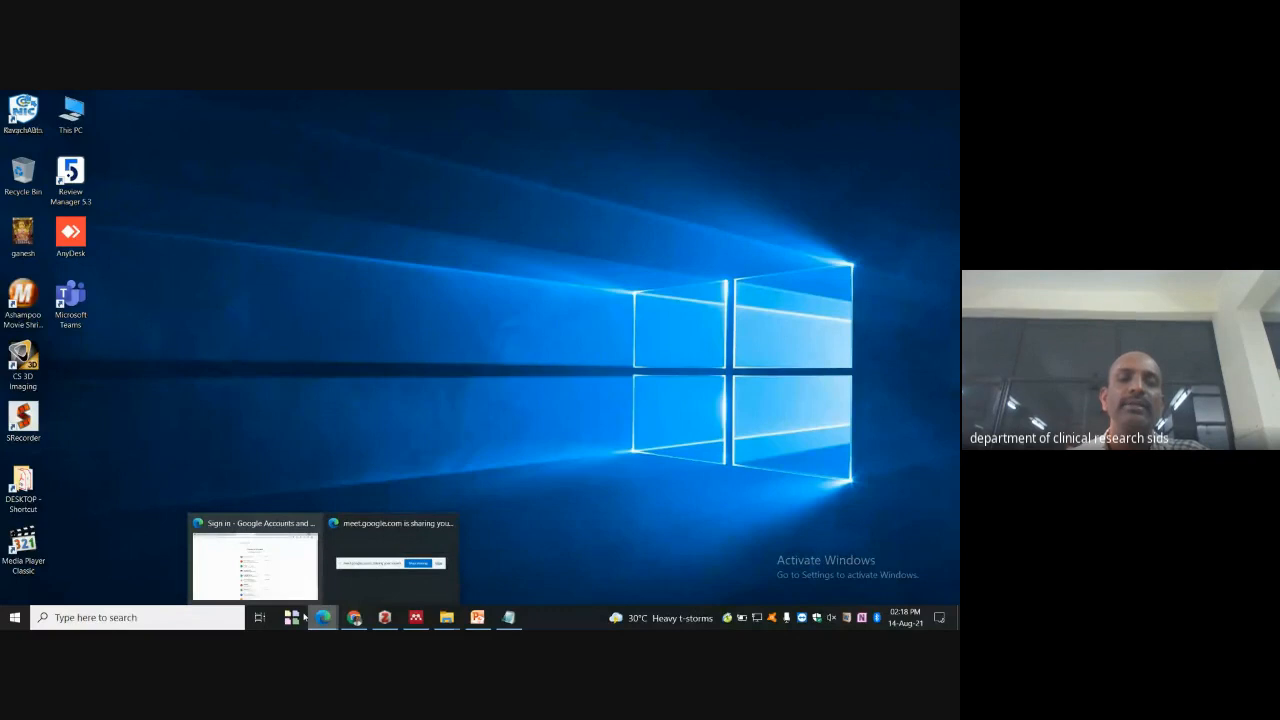
click(255, 565)
- Check the Google Meet call and speaker volume, then restore Chrome with the MeSH page
click(116, 101)
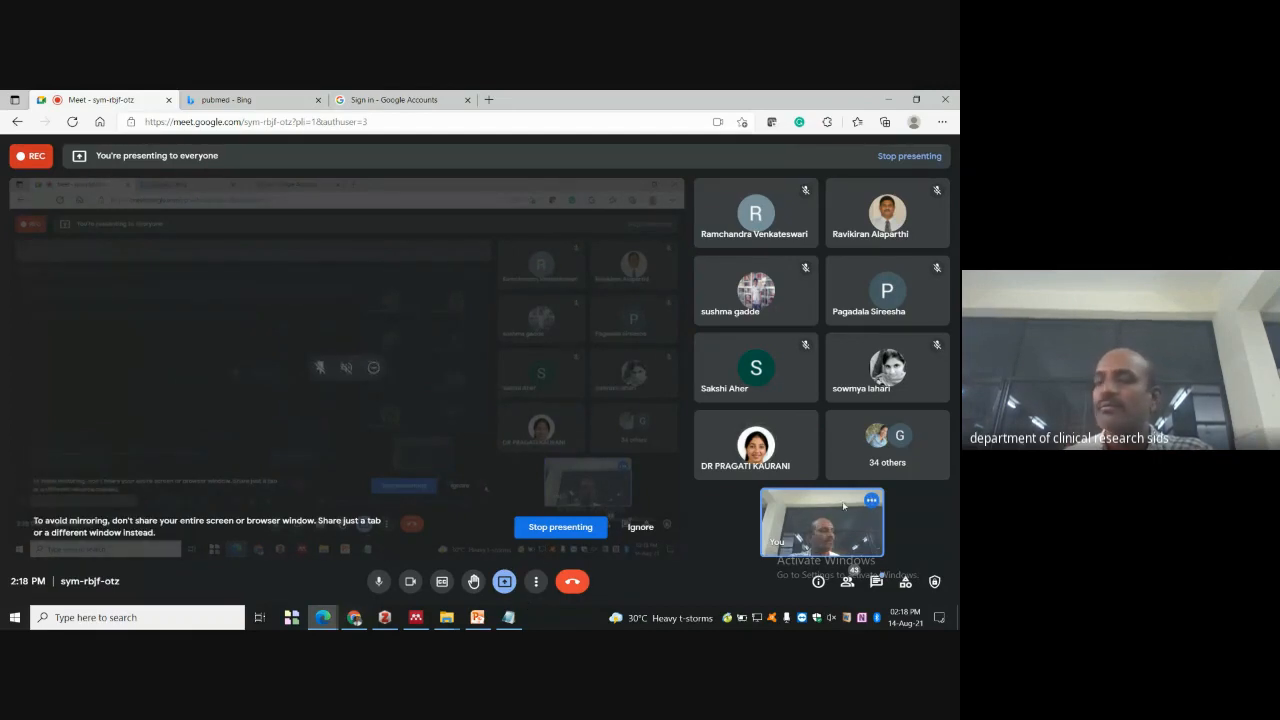
click(831, 618)
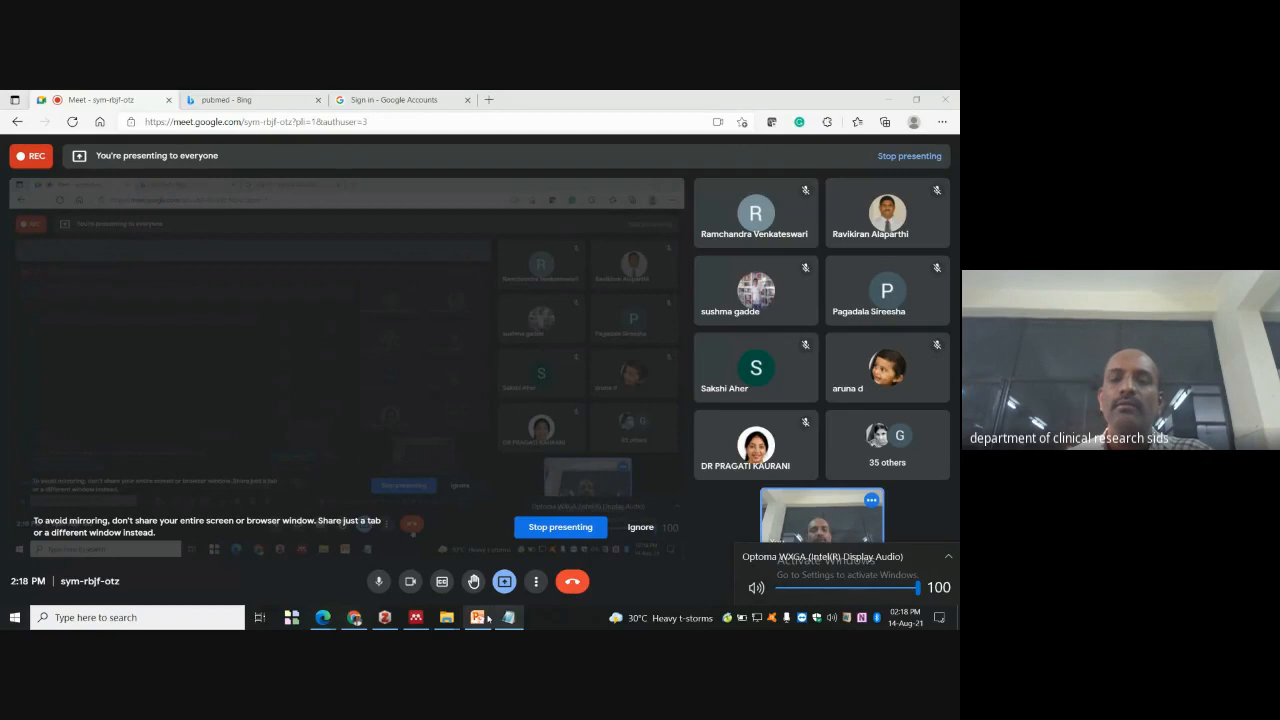
click(887, 97)
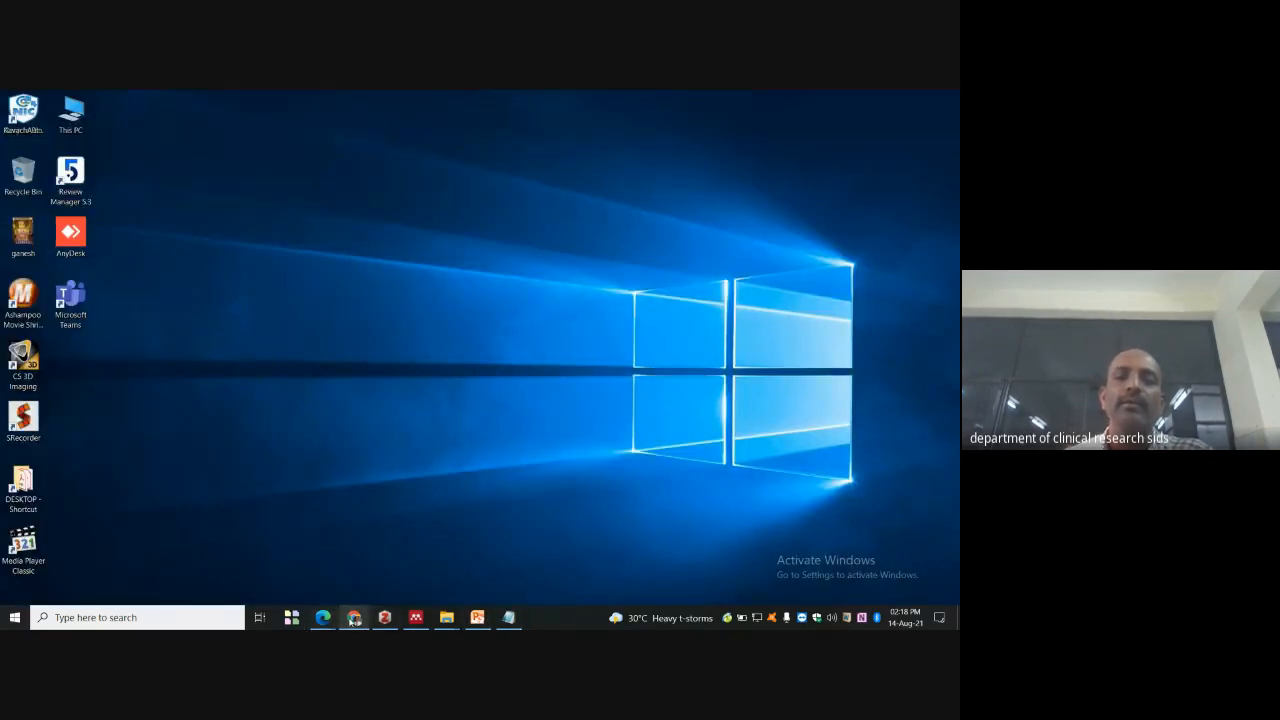
click(354, 618)
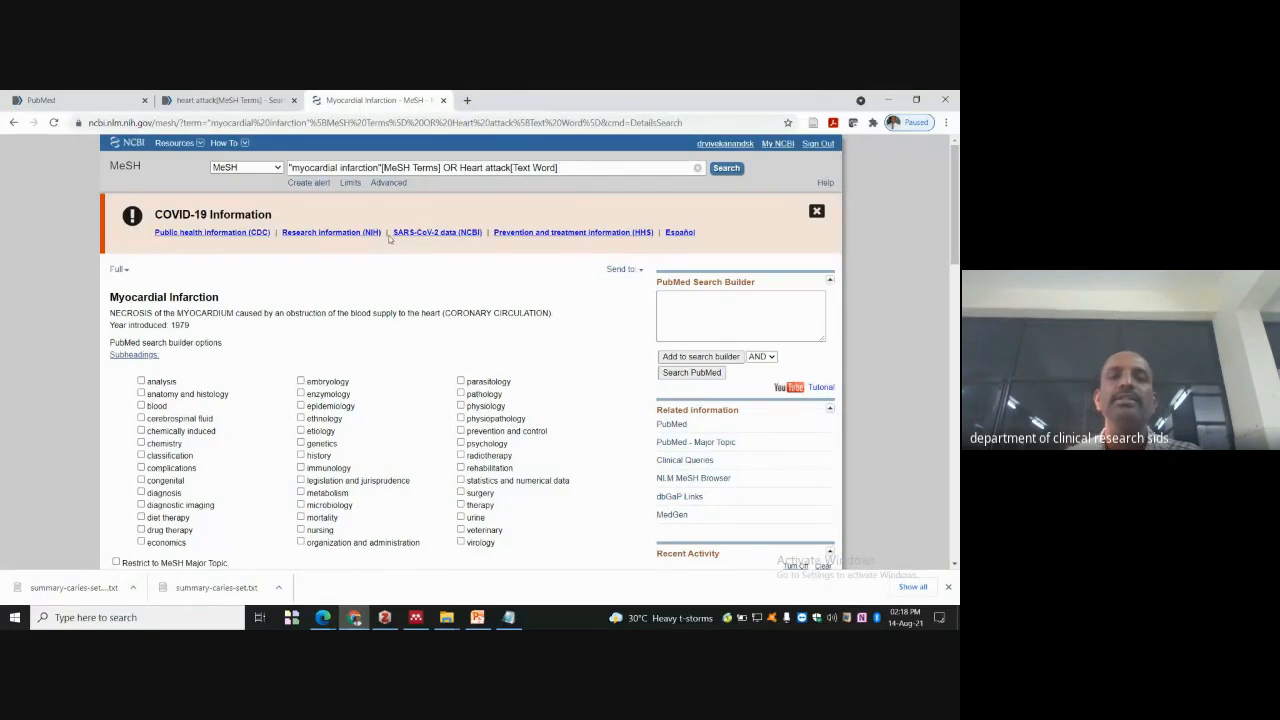
- Search Google for 'scopus' in a new tab and open the Scopus Preview site
click(467, 101)
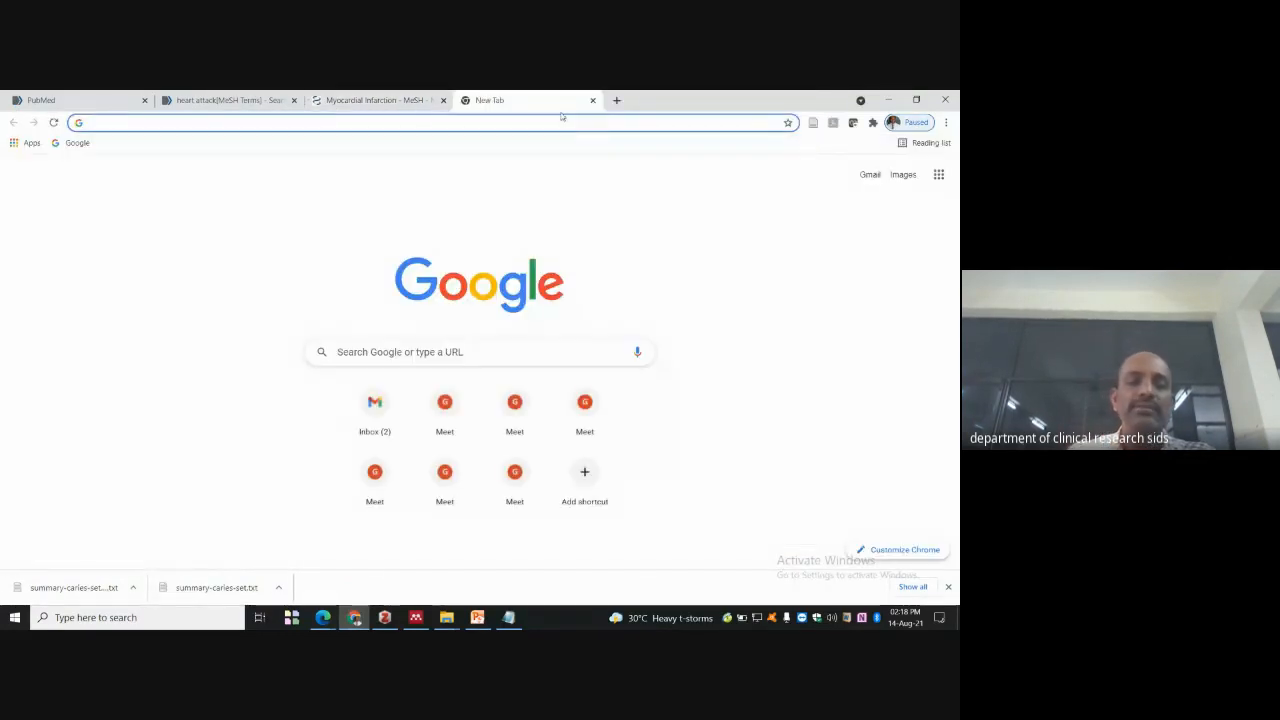
text(scopus)
key(Return)
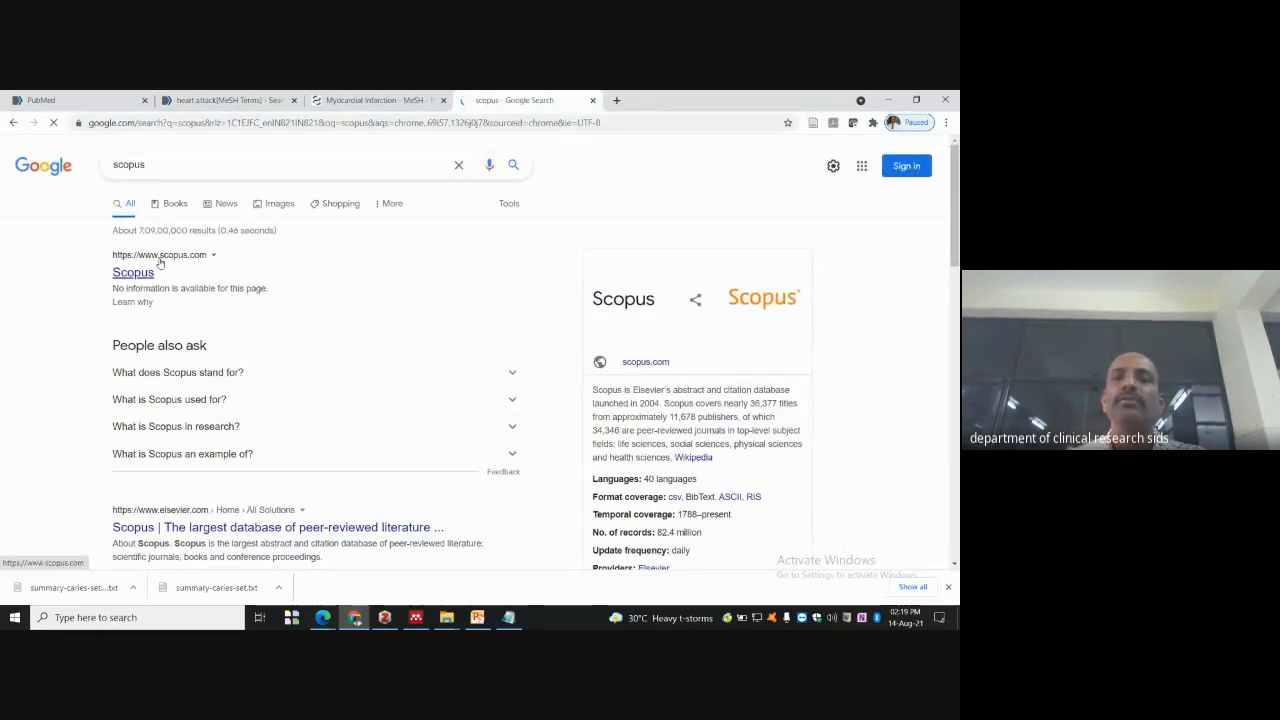
click(158, 262)
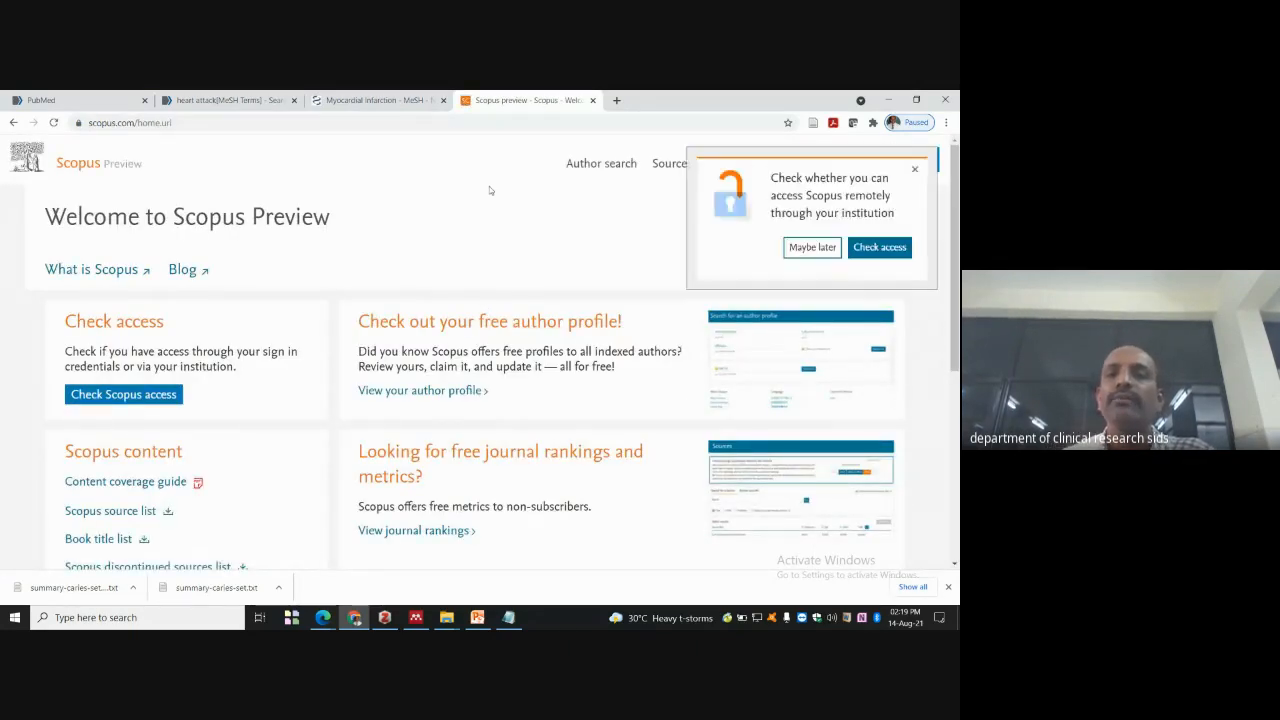
- Dismiss the remote access prompt on the Scopus welcome page
click(913, 171)
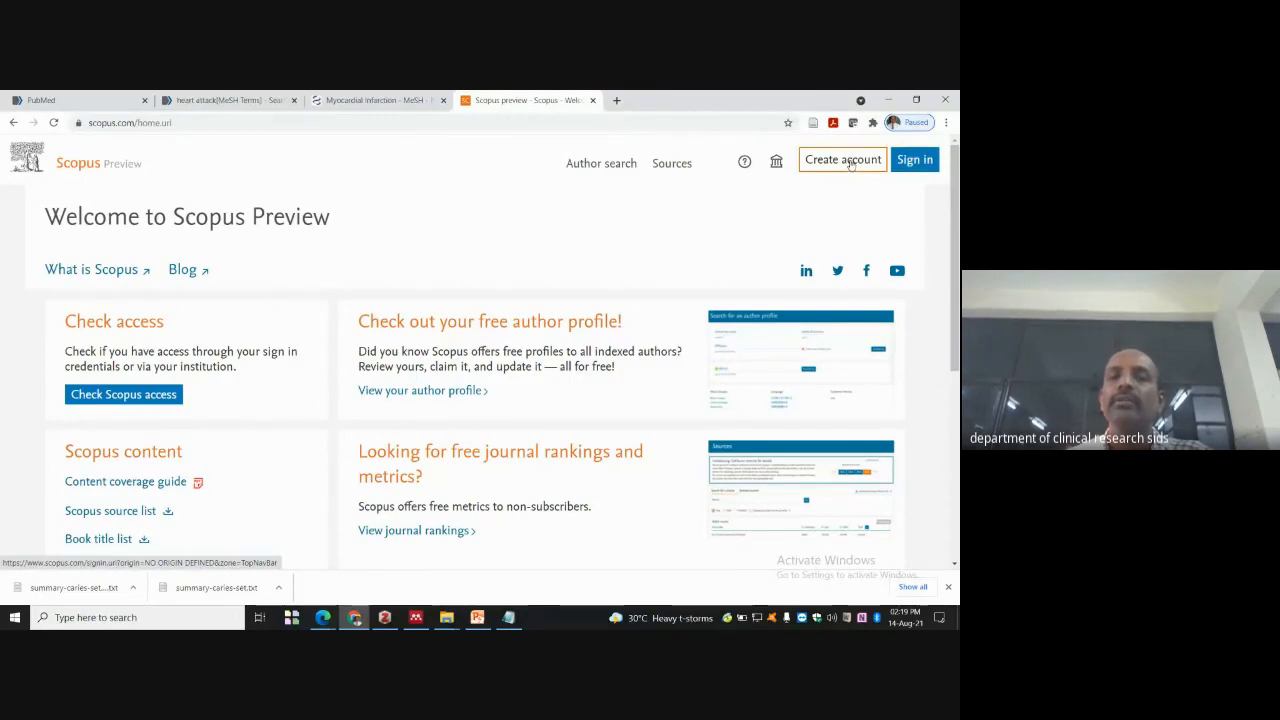
scroll(198, 253, down, 3)
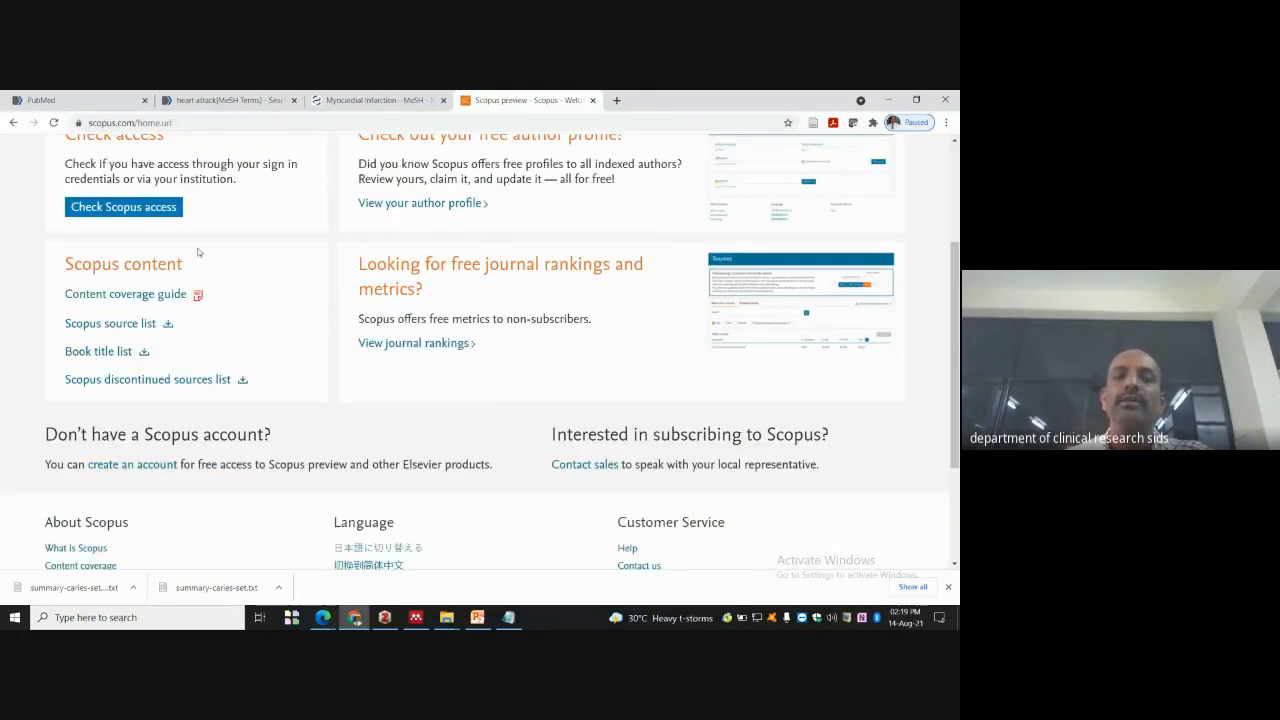
scroll(764, 423, up, 3)
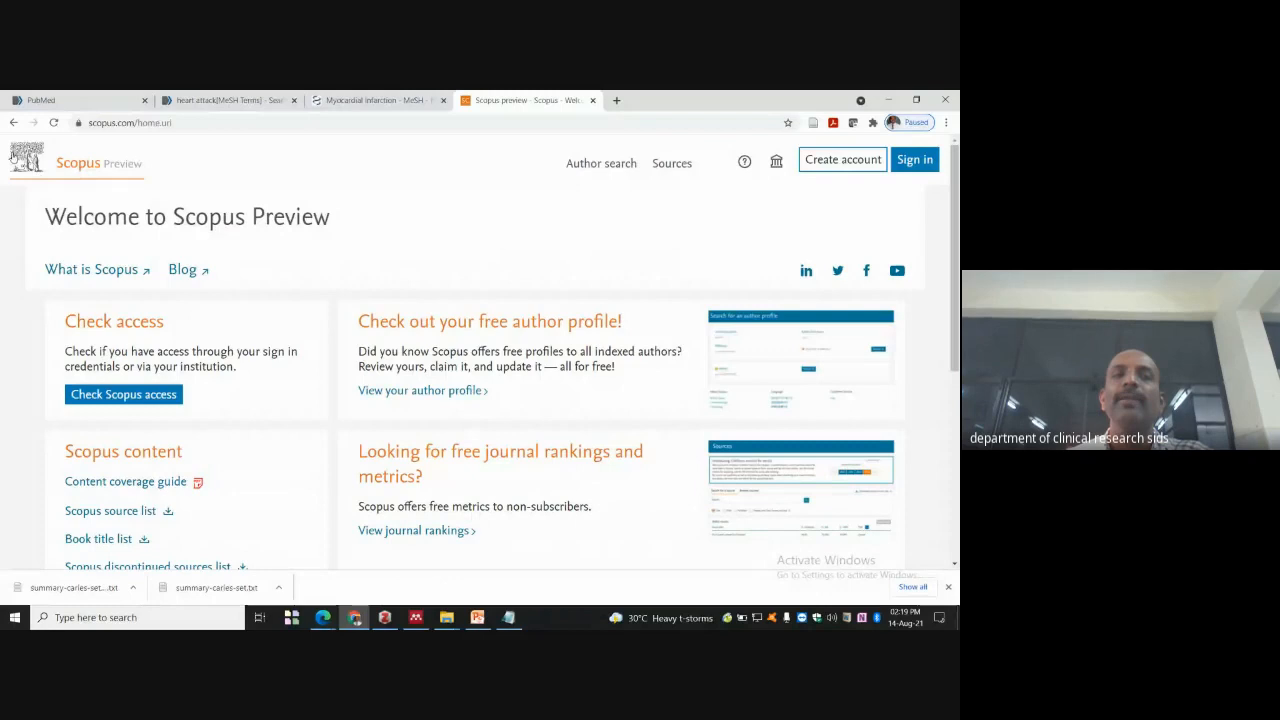
- Sign in to Scopus using the saved e-mail address and the account password
click(914, 160)
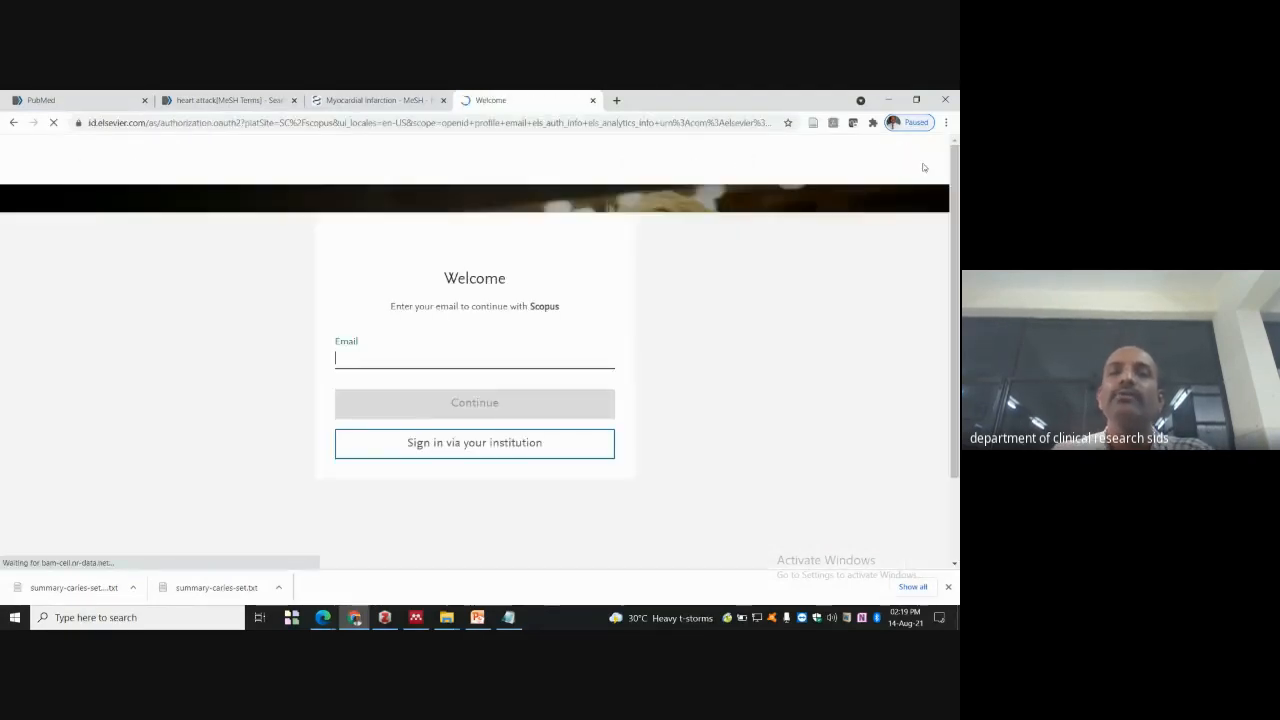
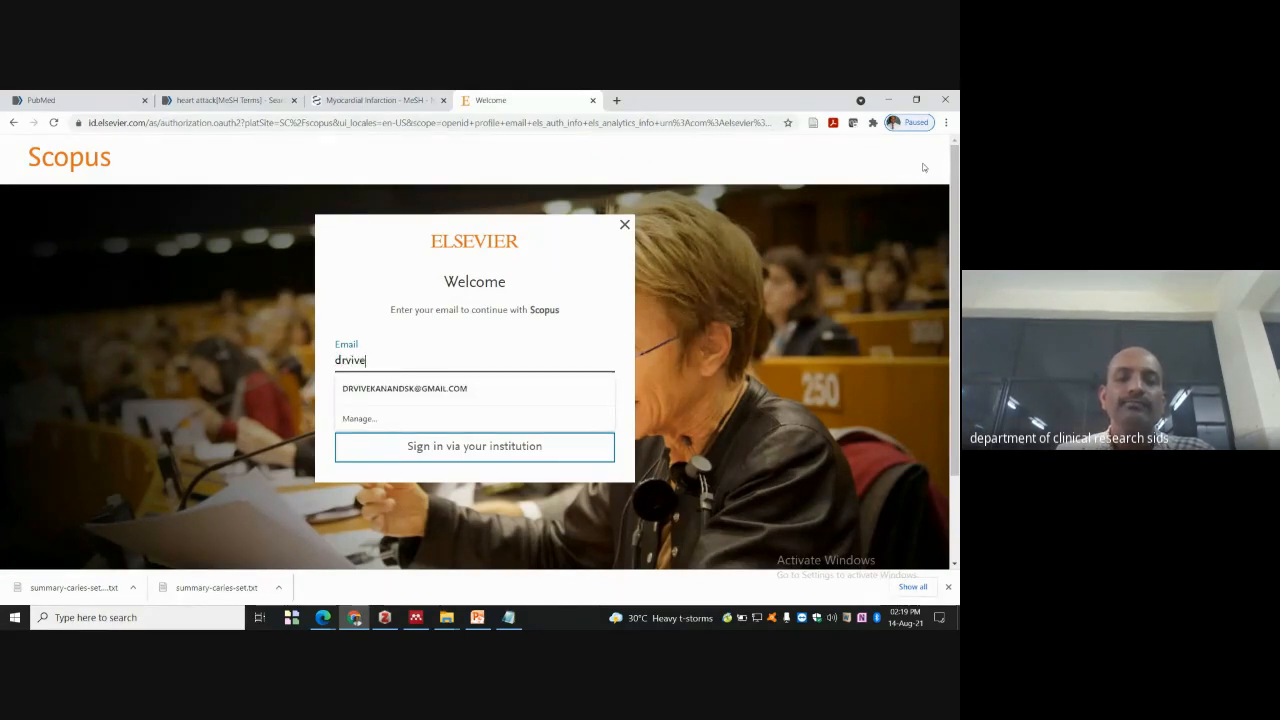
click(433, 395)
click(488, 416)
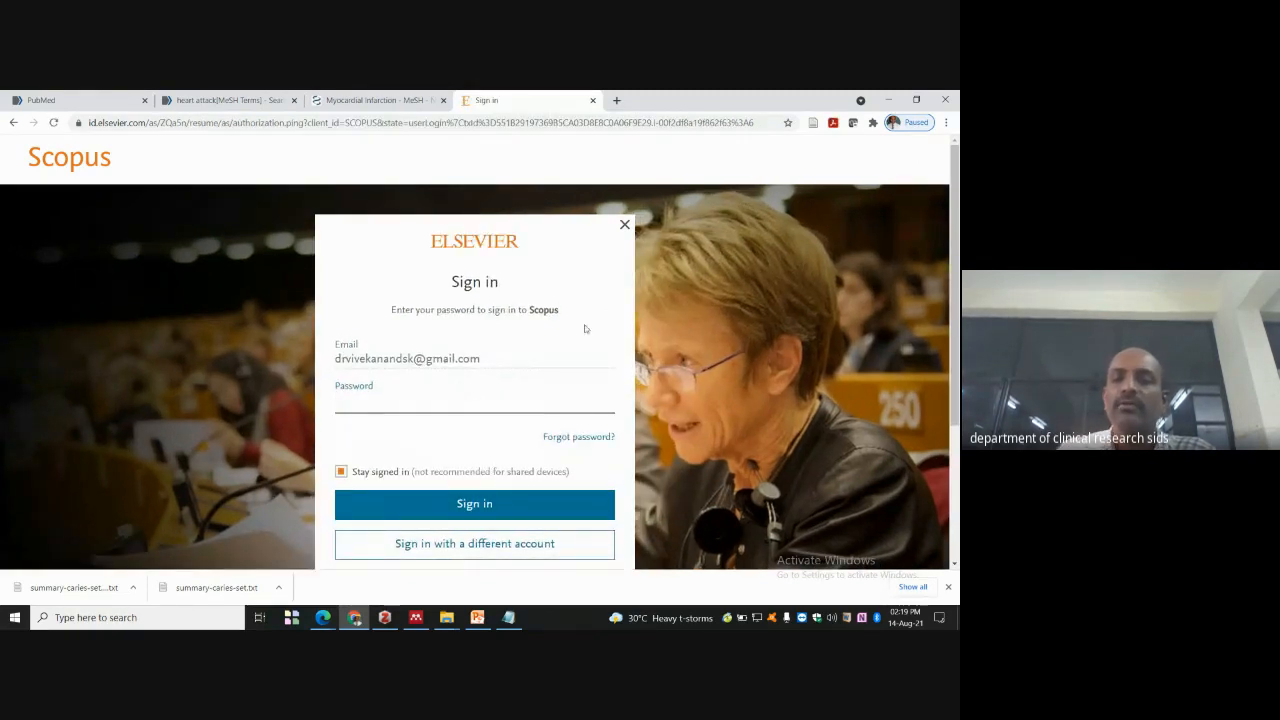
scroll(585, 329, down, 2)
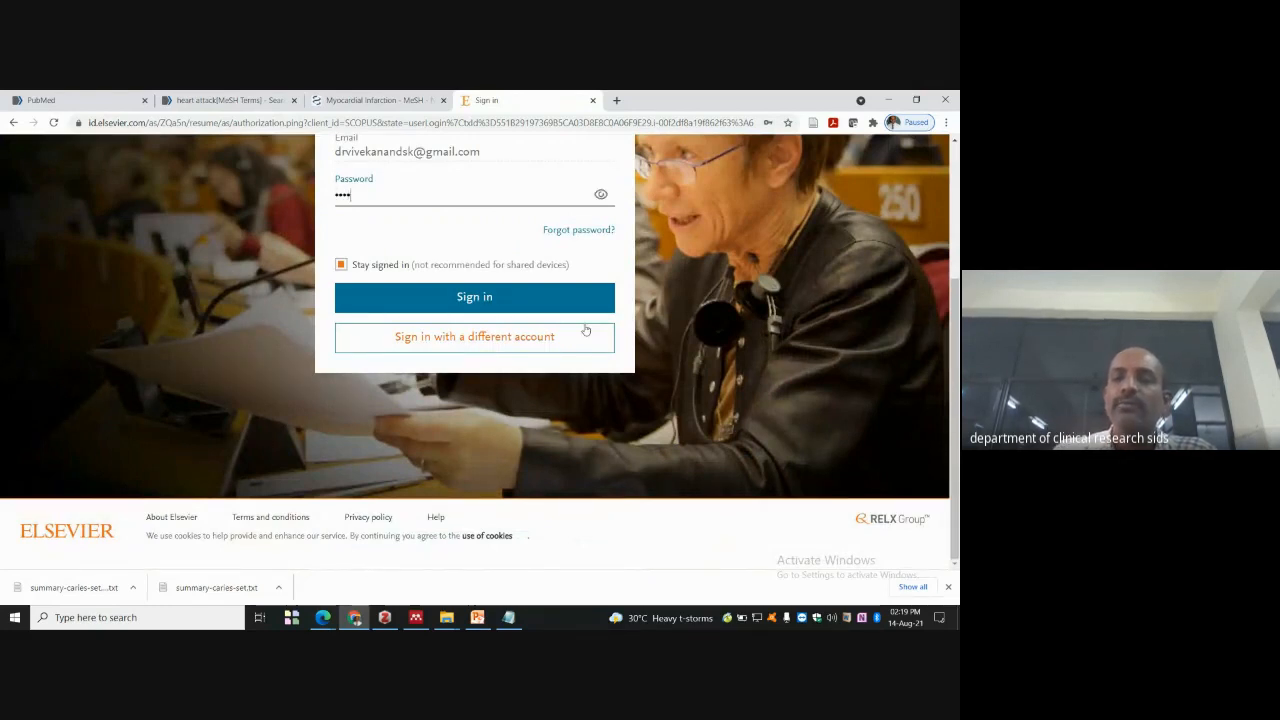
text(•••••)
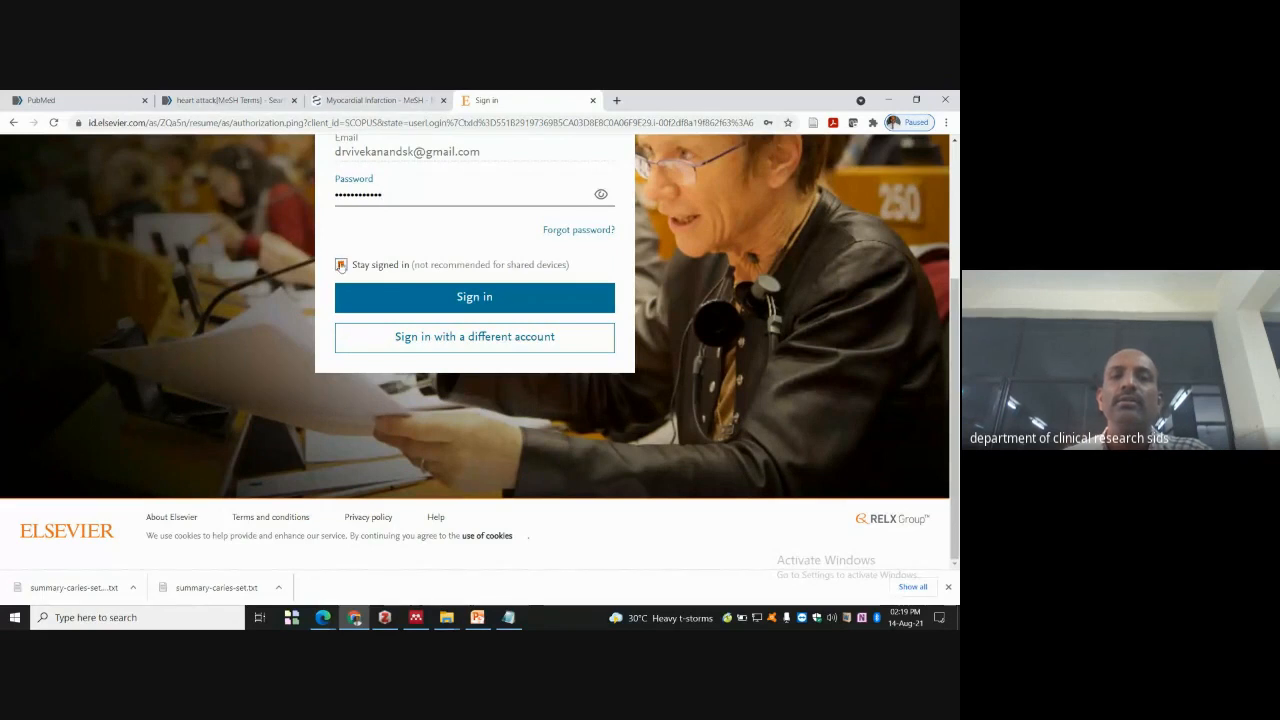
click(582, 305)
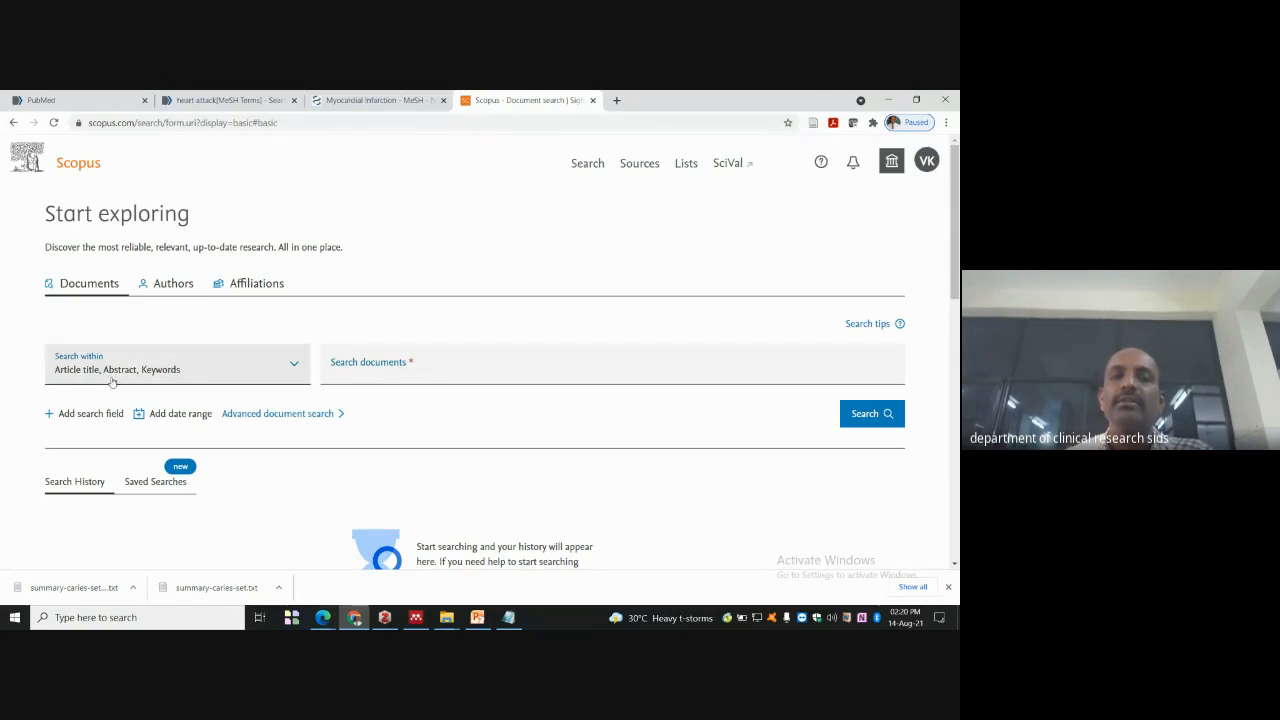
- Search the Funding acronym field for 'Dept science and technolgy', which finds no documents
click(293, 383)
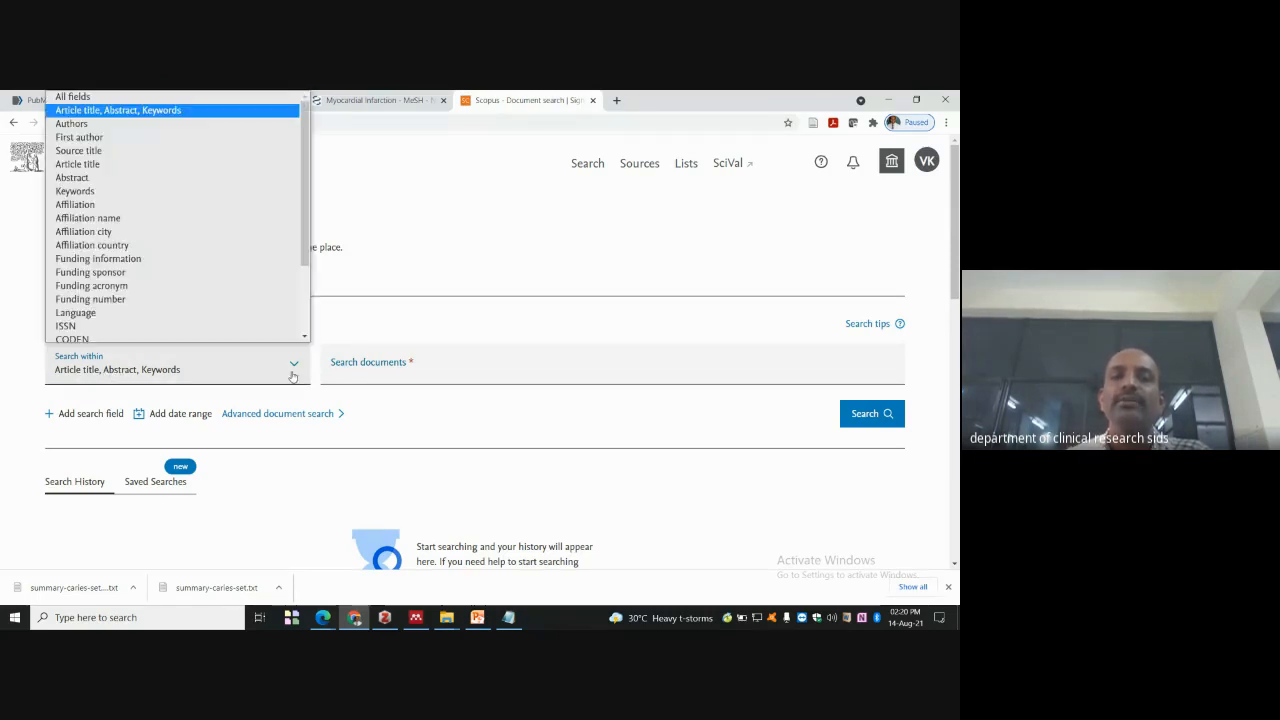
scroll(303, 172, up, 1)
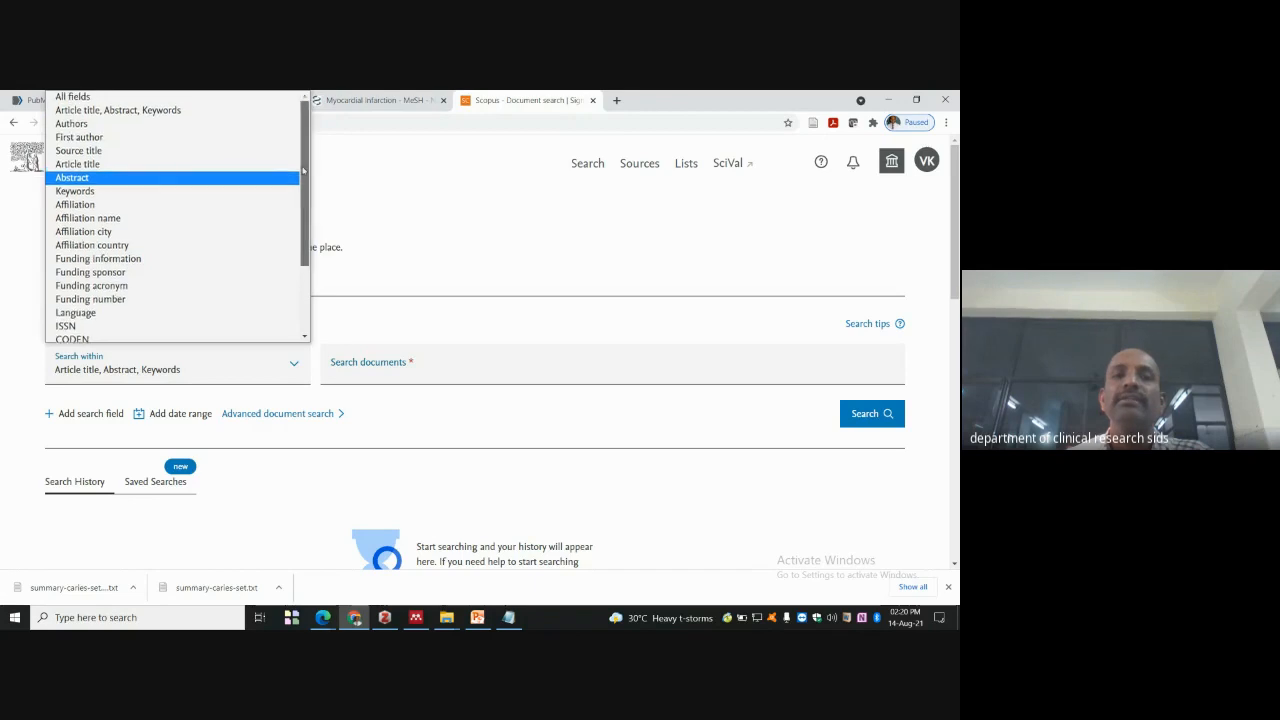
mouse_move(303, 179)
mouse_down()
mouse_move(307, 283)
mouse_move(305, 171)
mouse_up()
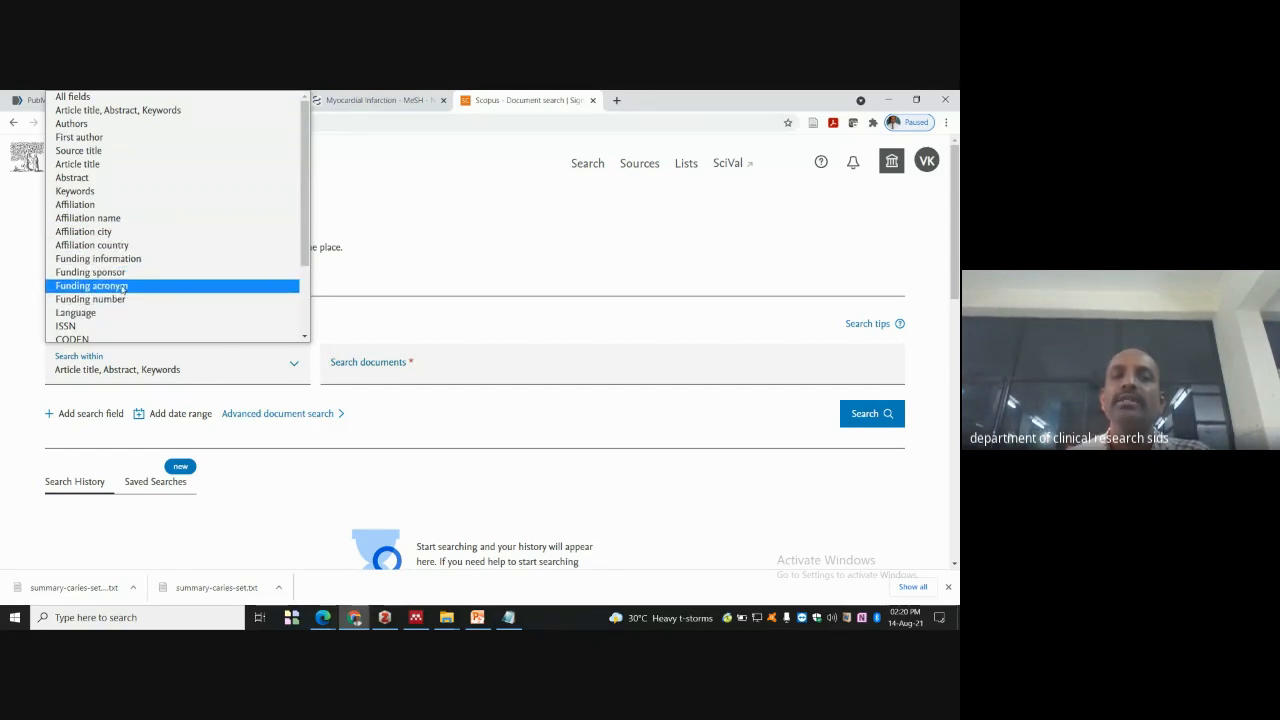
click(122, 287)
click(398, 371)
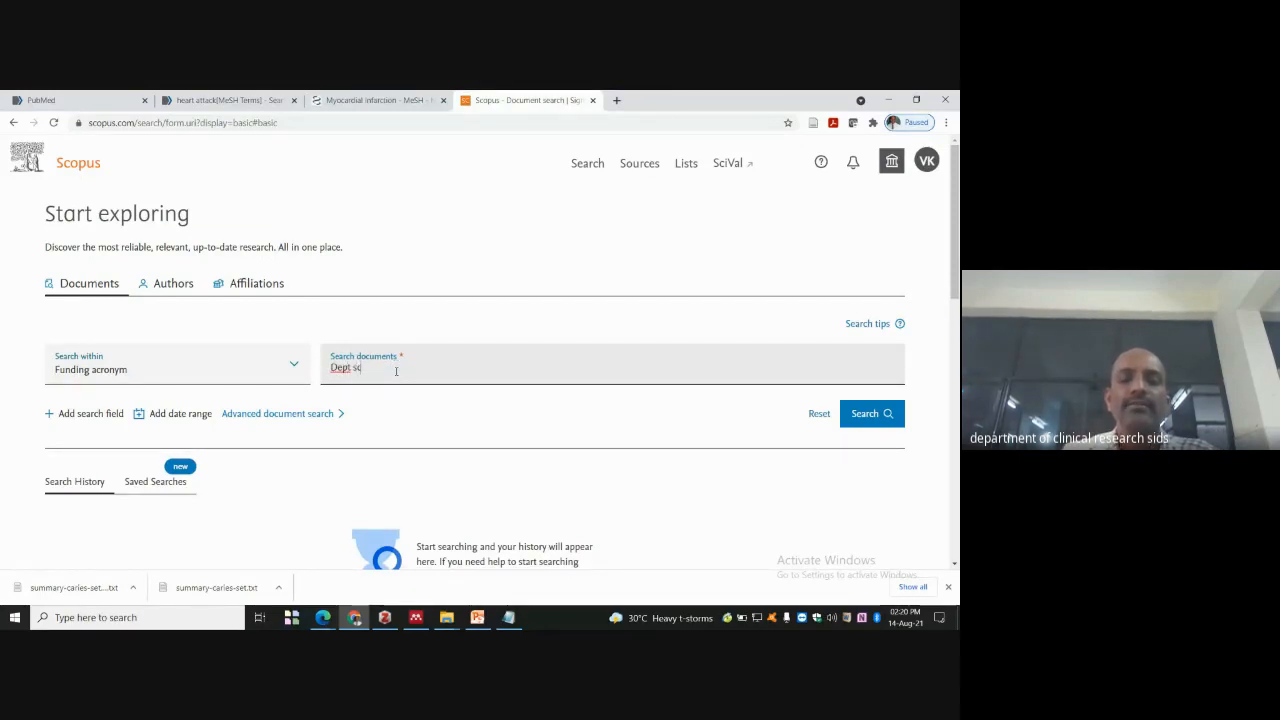
text(technol)
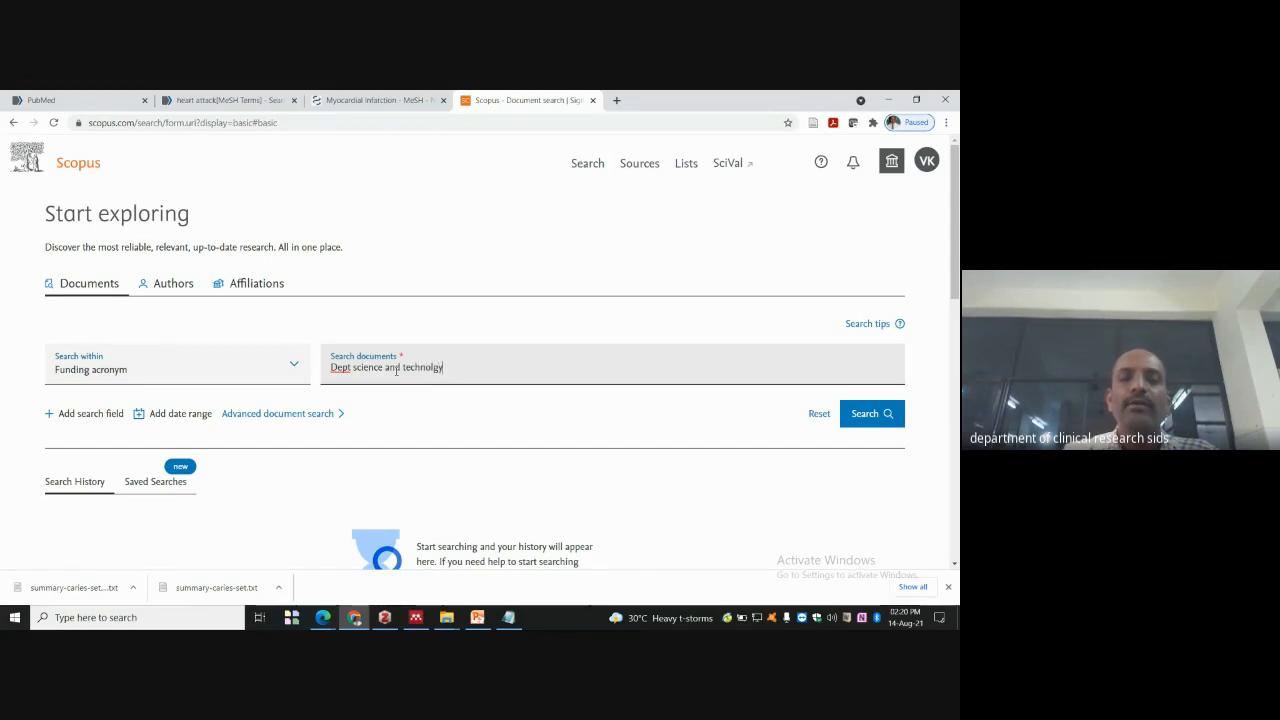
text(gy)
key(Return)
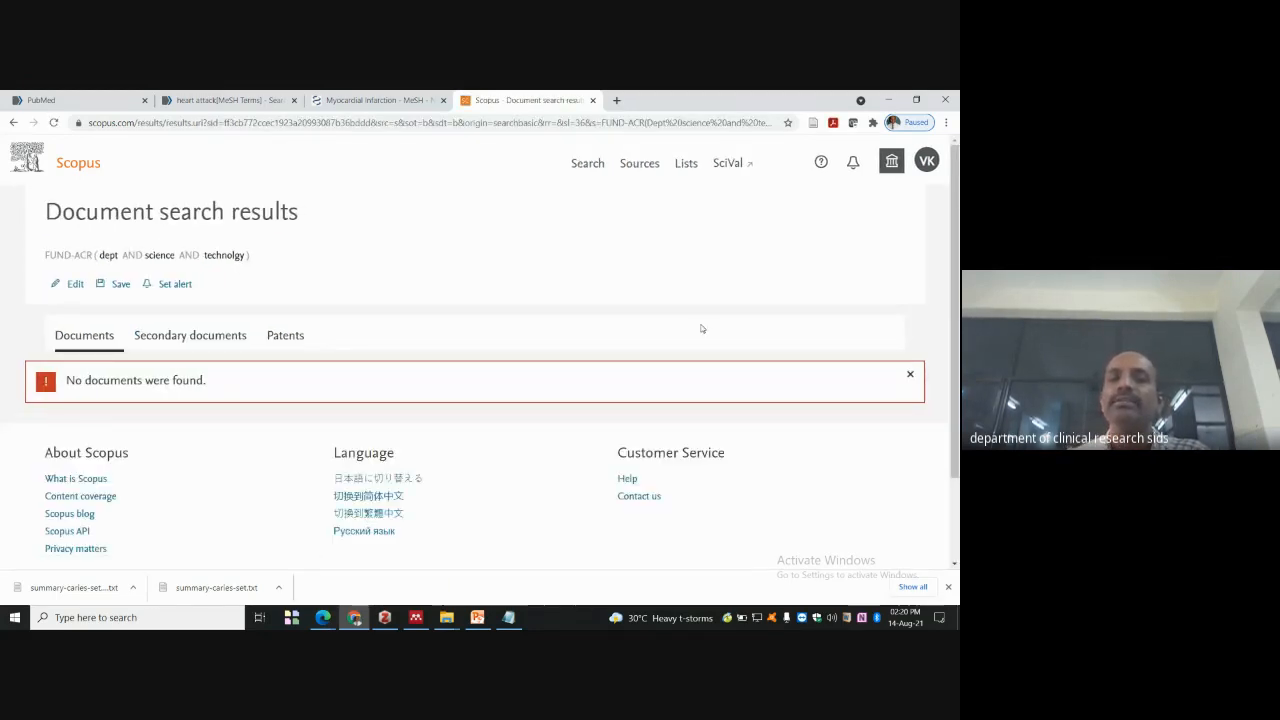
- Confirm no secondary documents or patents match, then reset Search within to Article title, Abstract, Keywords
click(178, 338)
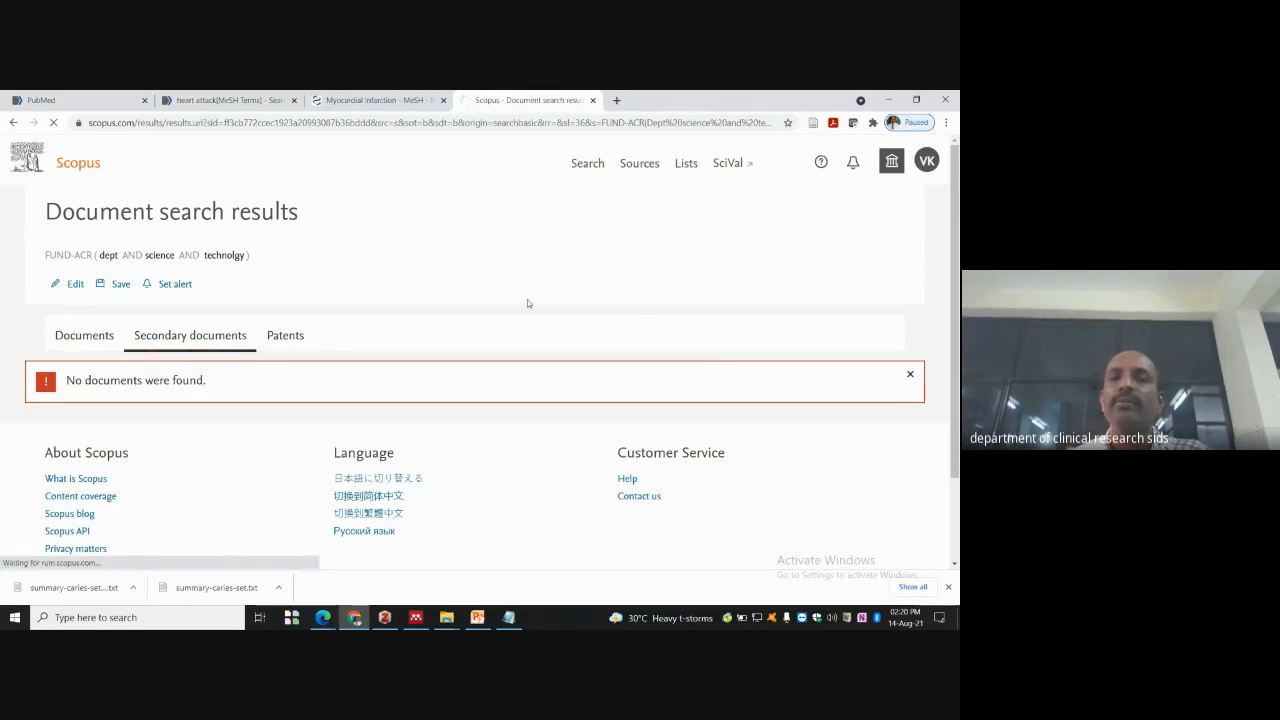
click(288, 335)
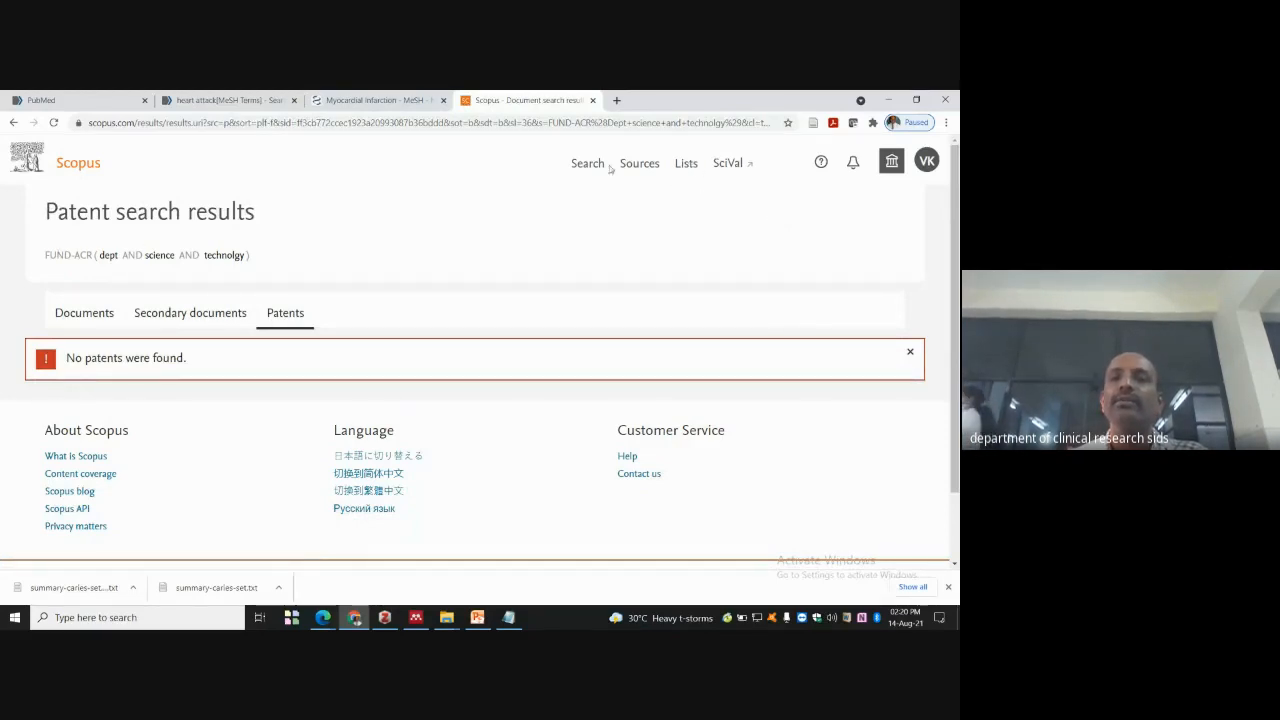
click(14, 122)
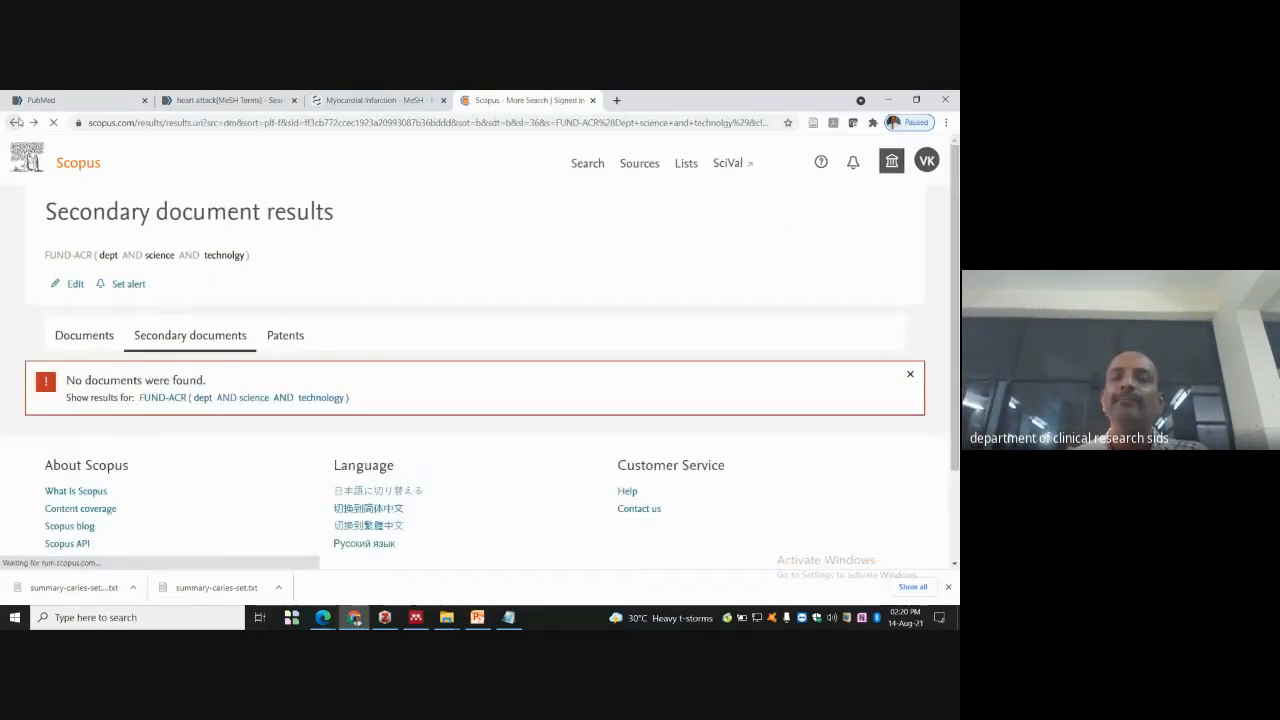
click(14, 122)
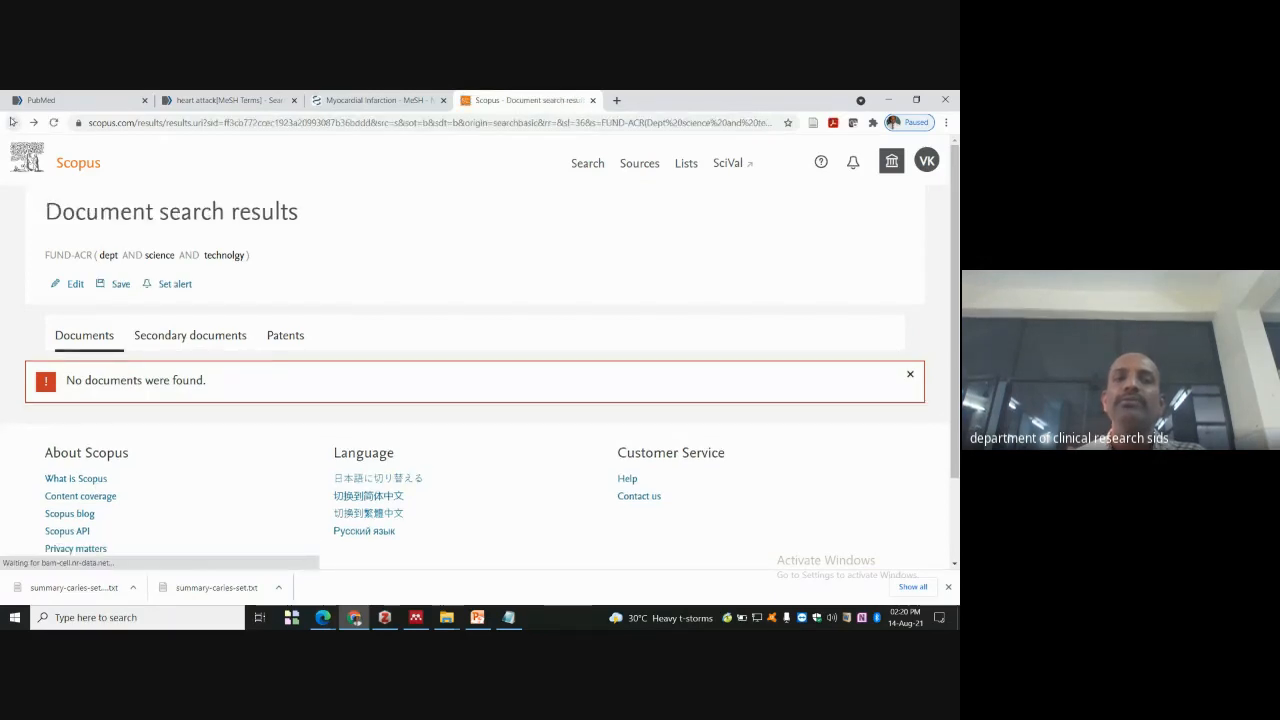
click(13, 123)
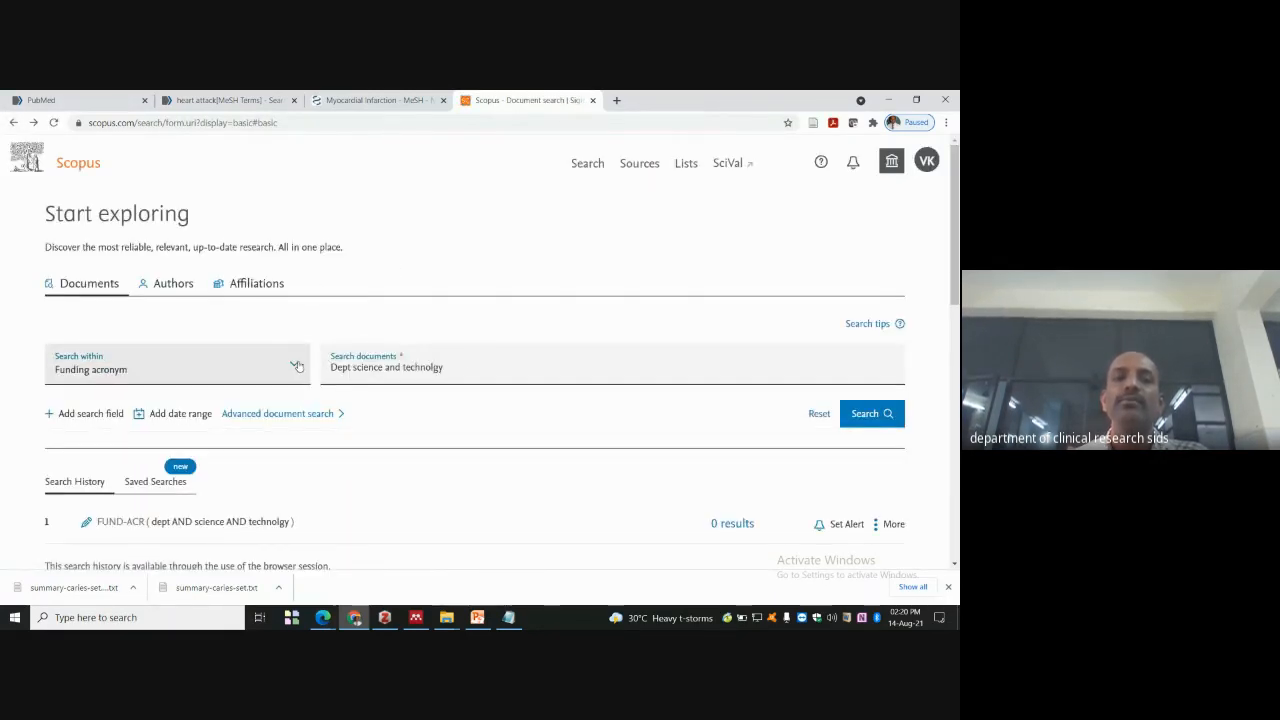
click(297, 366)
click(180, 110)
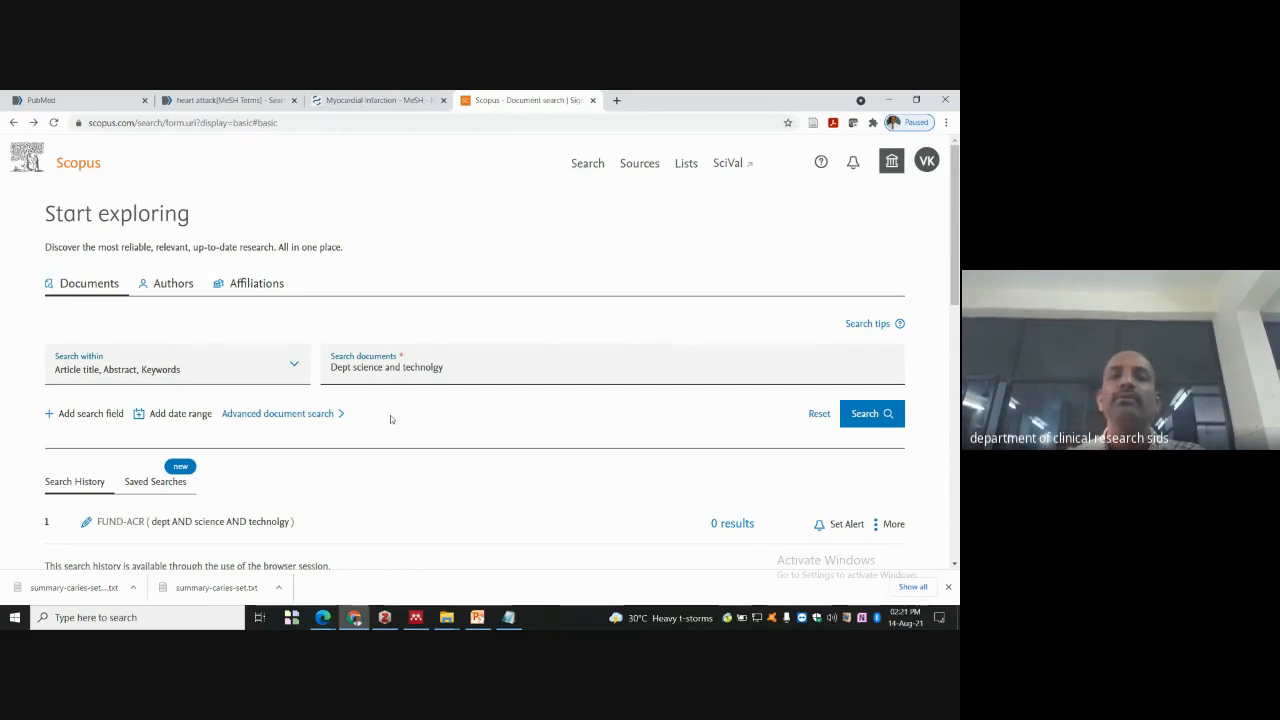
- Replace the Scopus search query with 'caries' and run it, returning 75,678 documents
drag(446, 368, 320, 373)
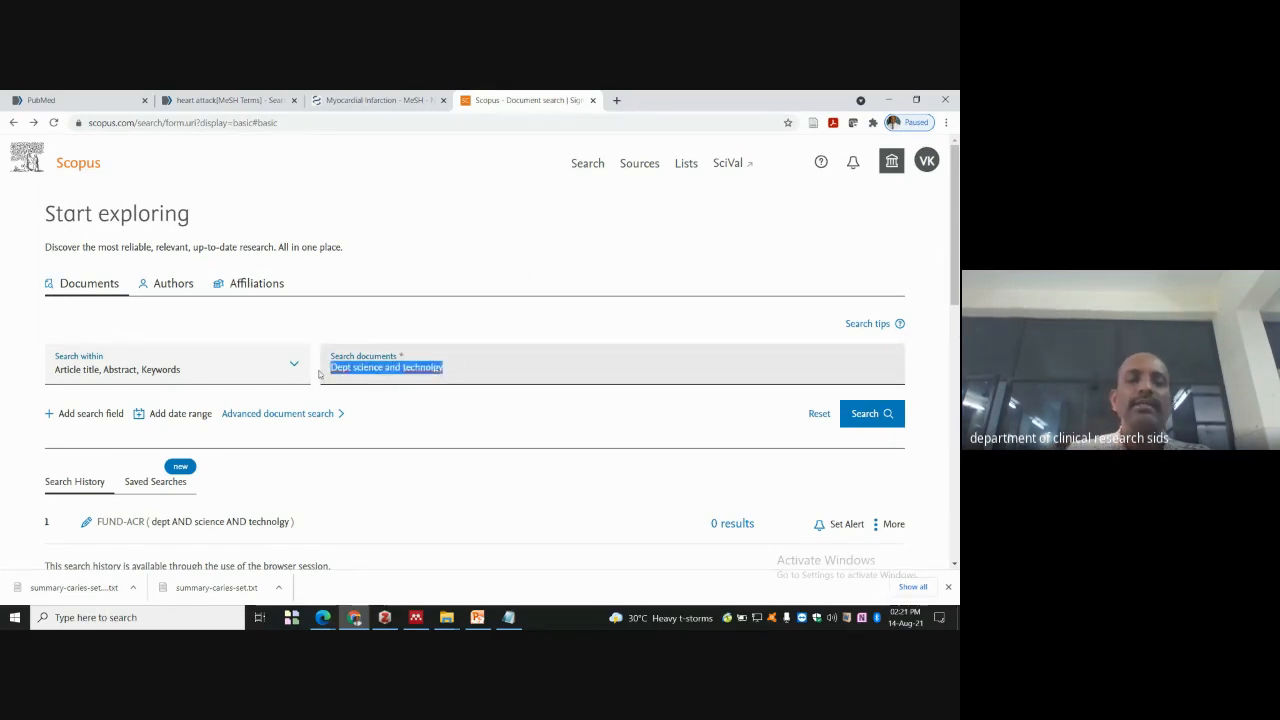
text(Caries)
key(Return)
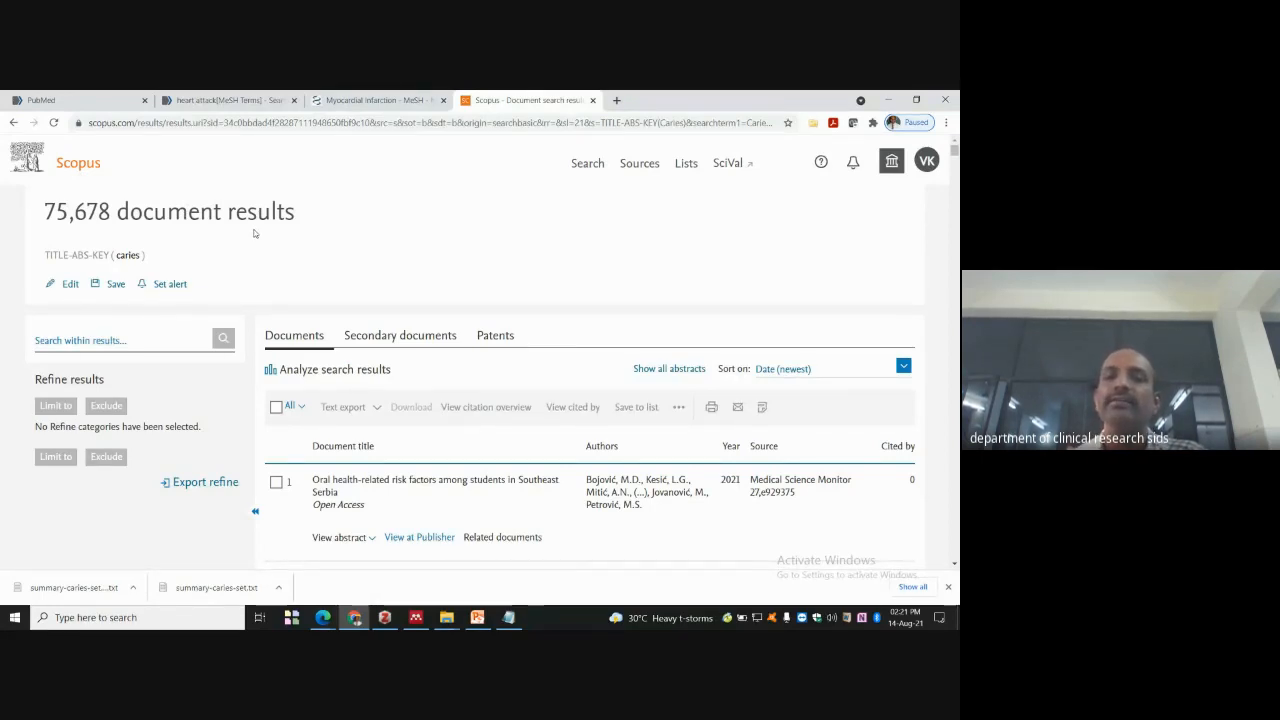
- Sort the caries document results by Cited by (highest)
scroll(600, 330, down, 1)
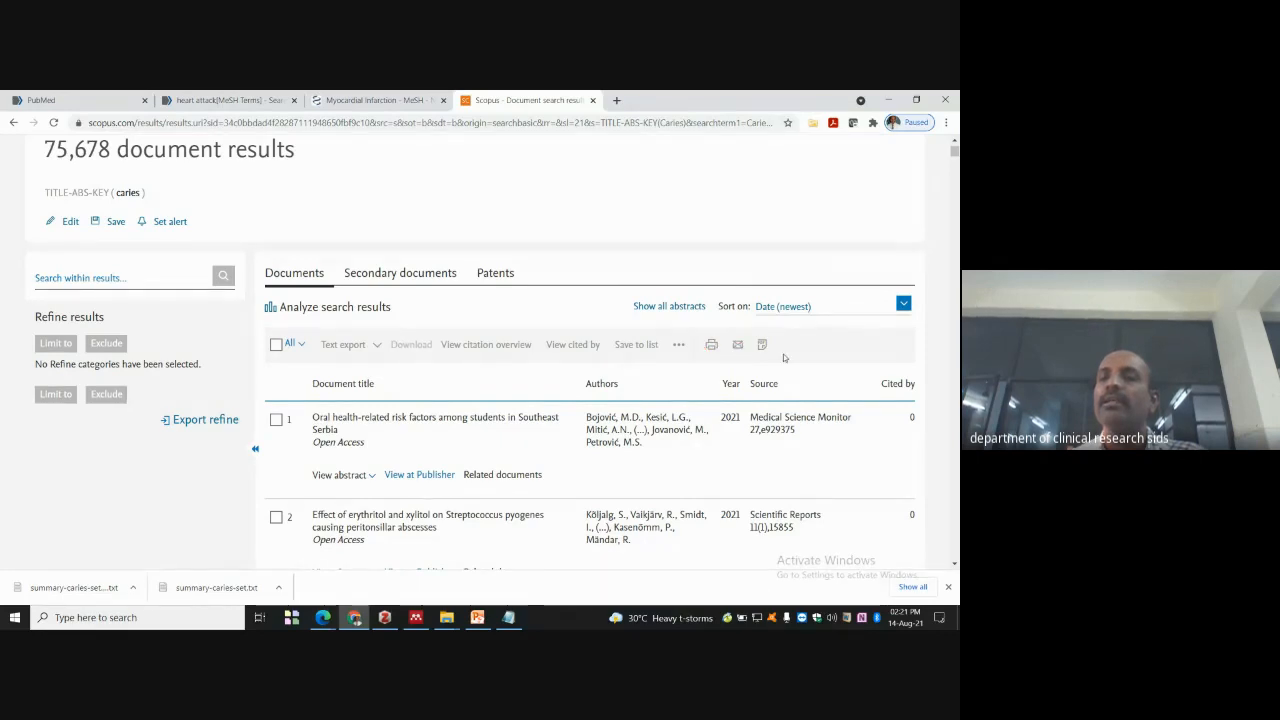
click(904, 305)
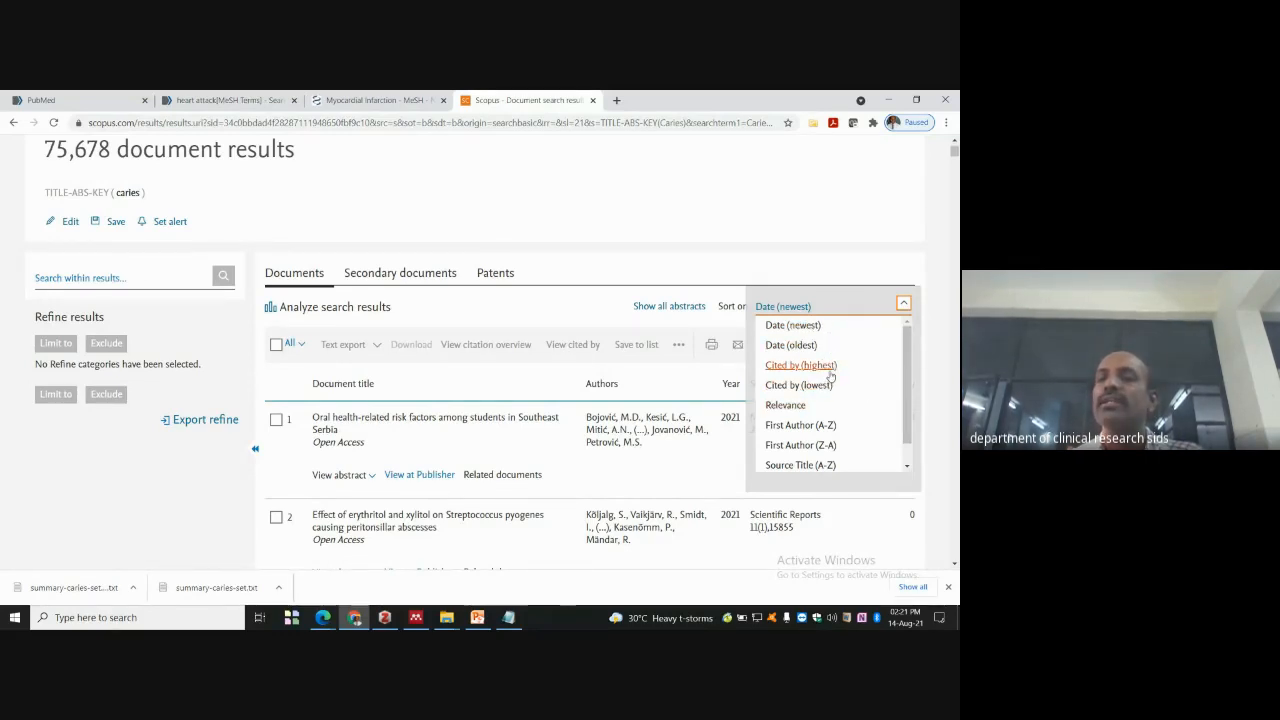
click(829, 368)
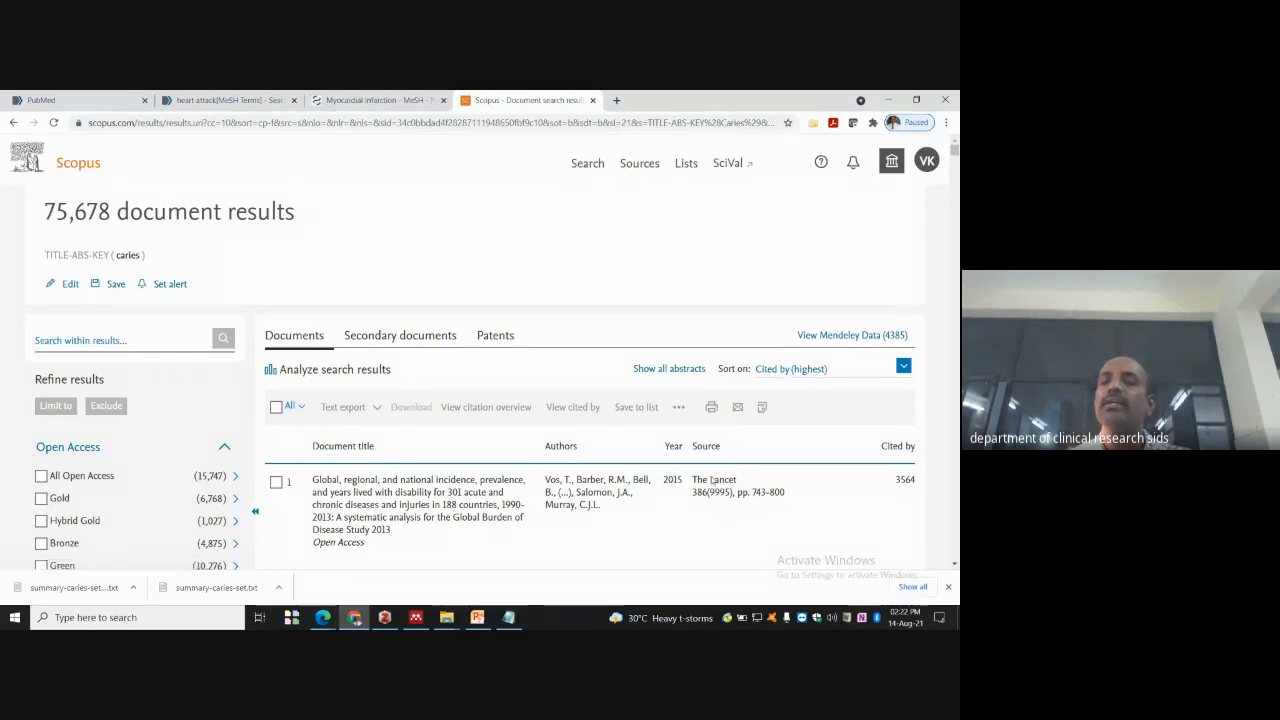
- Scroll through the Refine results sidebar to review the available filters
scroll(917, 416, down, 2)
scroll(917, 416, down, 1)
scroll(886, 334, up, 3)
scroll(818, 410, down, 2)
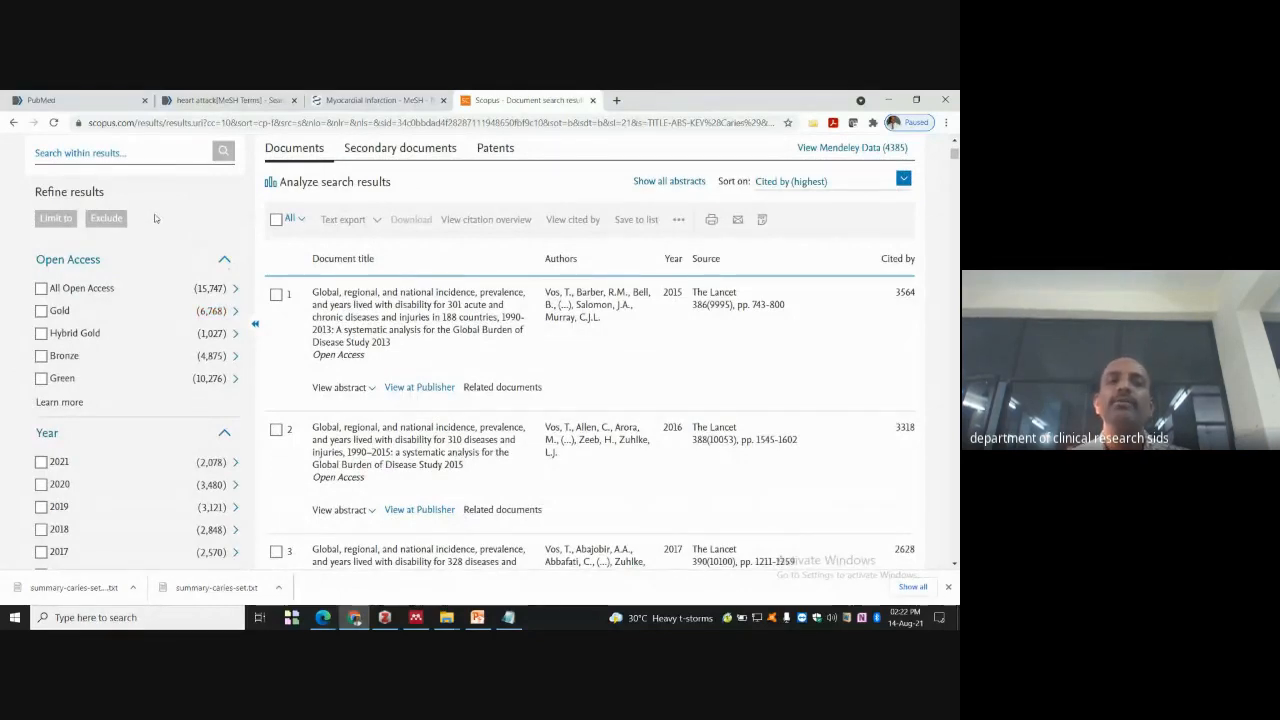
scroll(138, 260, up, 1)
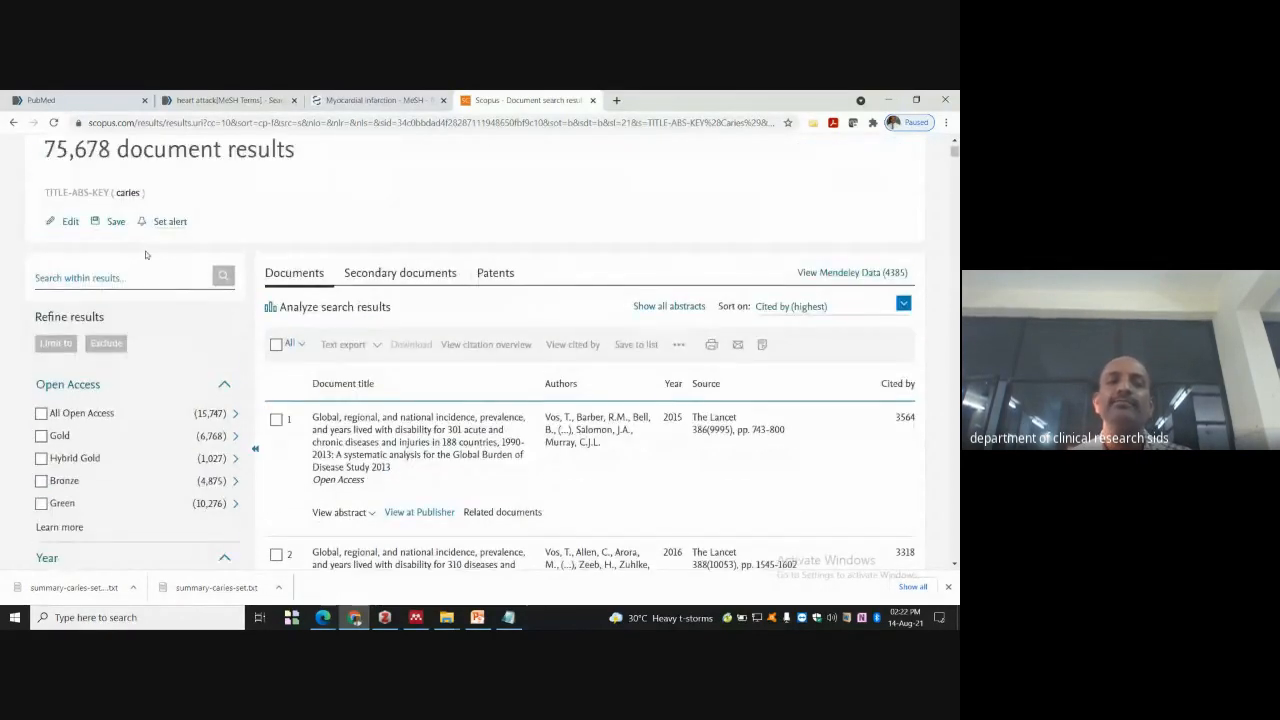
scroll(132, 329, down, 1)
scroll(60, 295, down, 1)
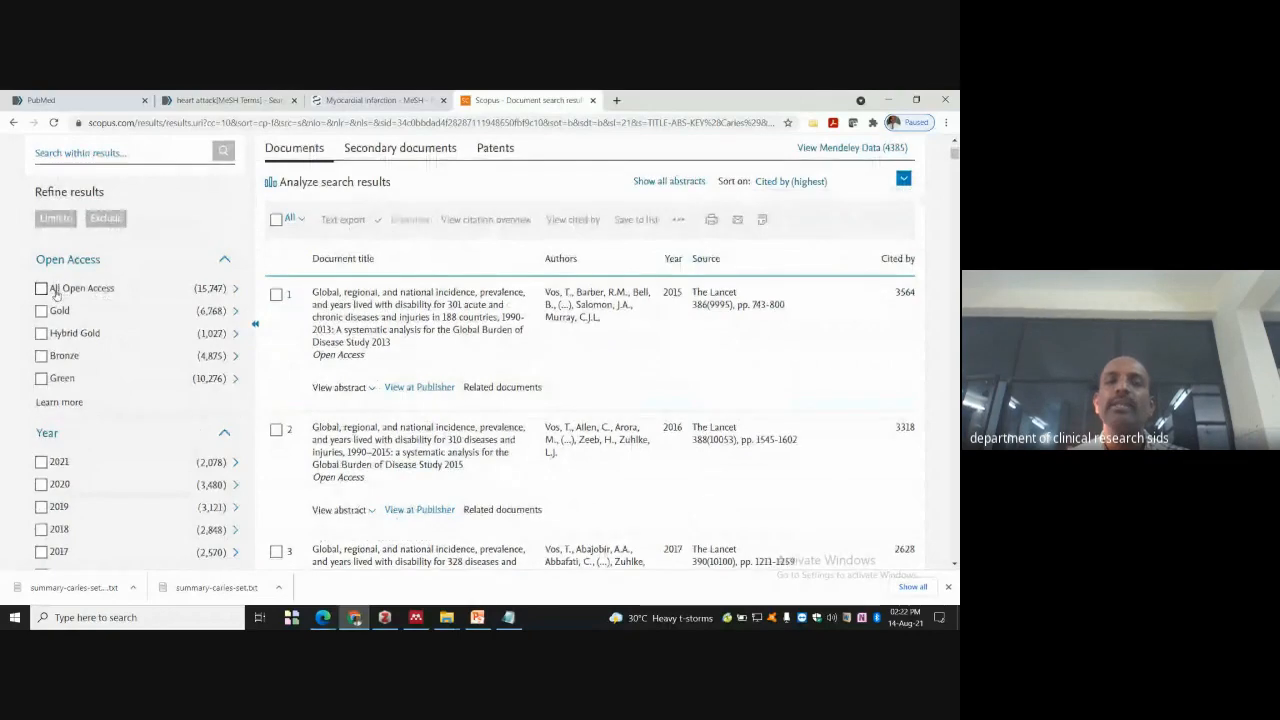
scroll(75, 285, down, 2)
scroll(94, 338, down, 3)
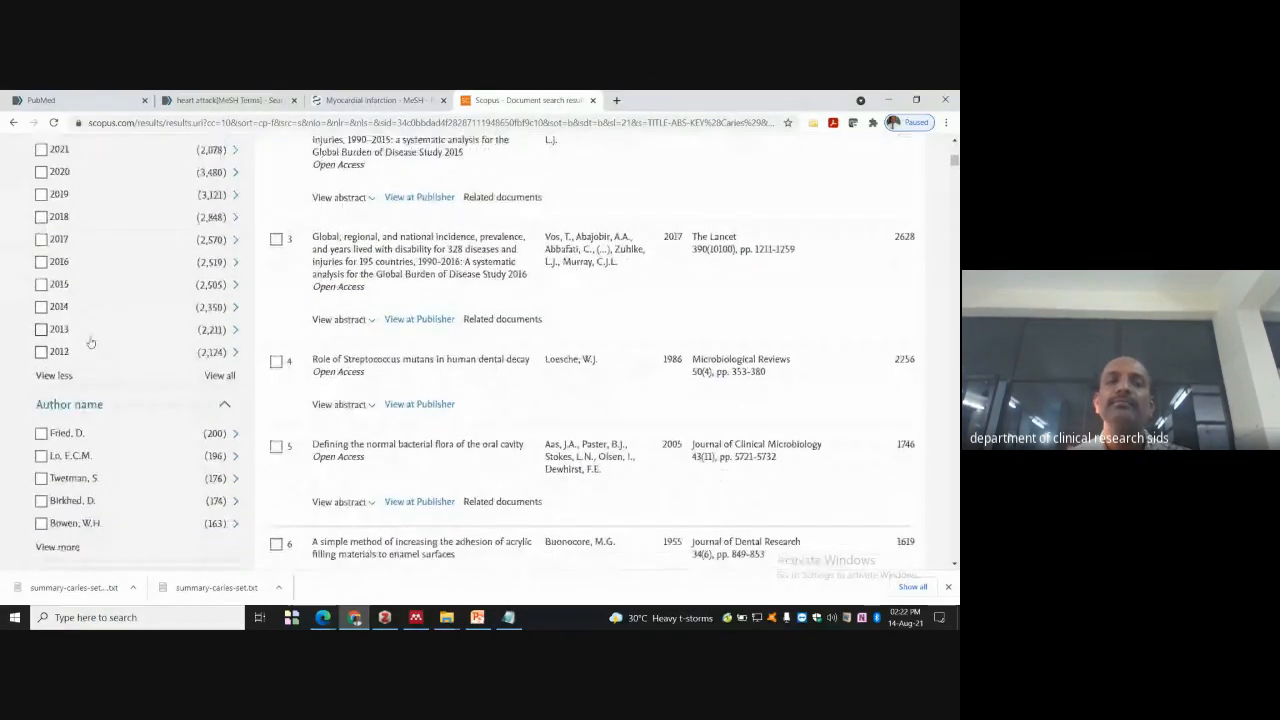
scroll(120, 340, down, 2)
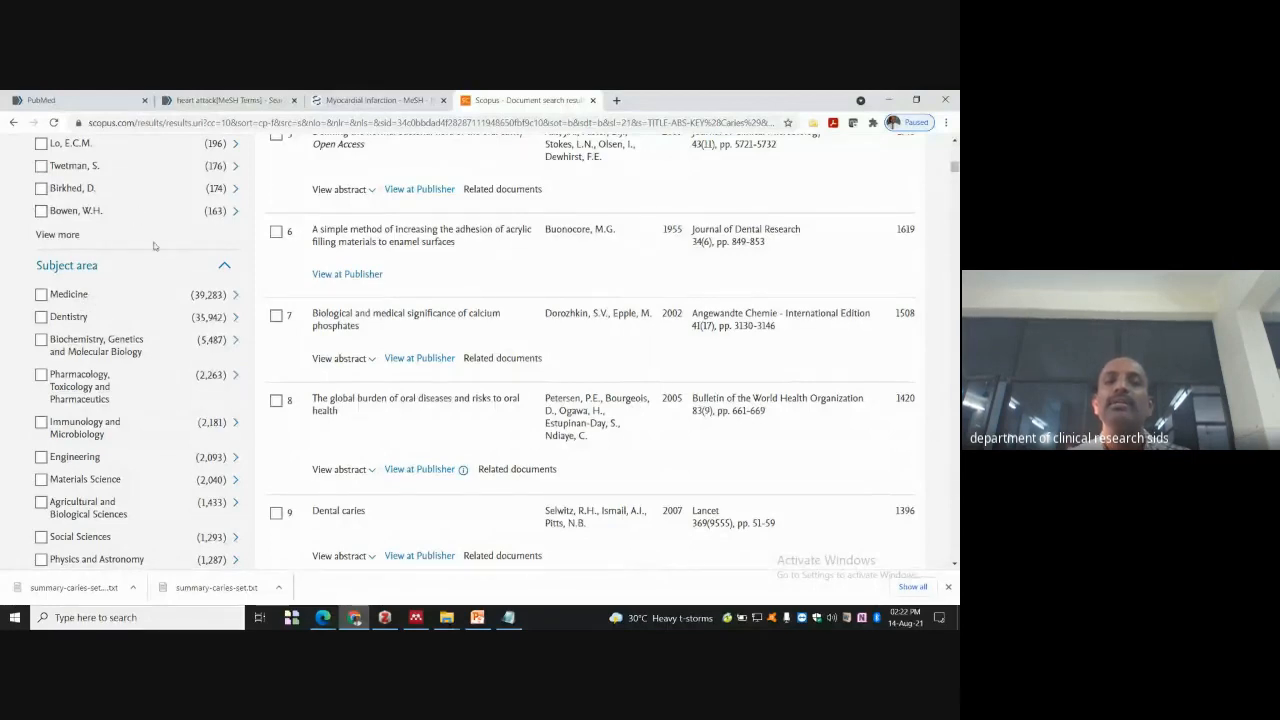
- Expand the Author name filter with View more to list ten authors
click(58, 235)
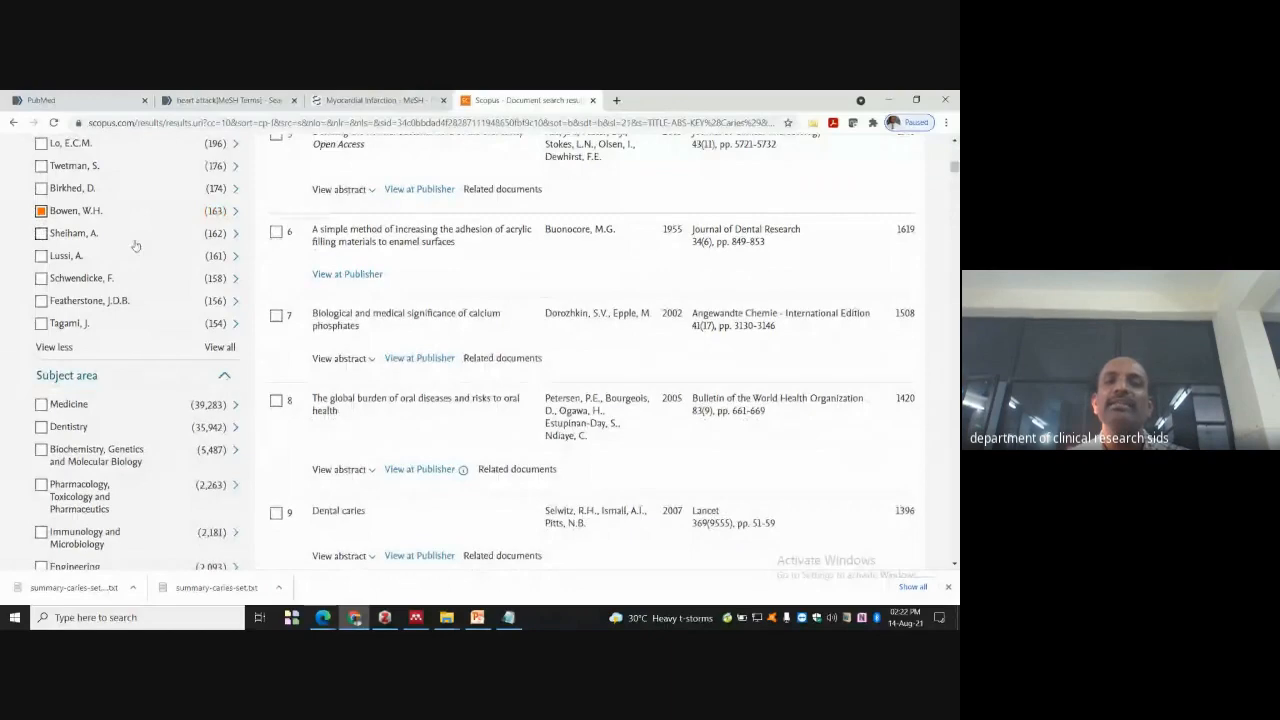
scroll(159, 284, down, 5)
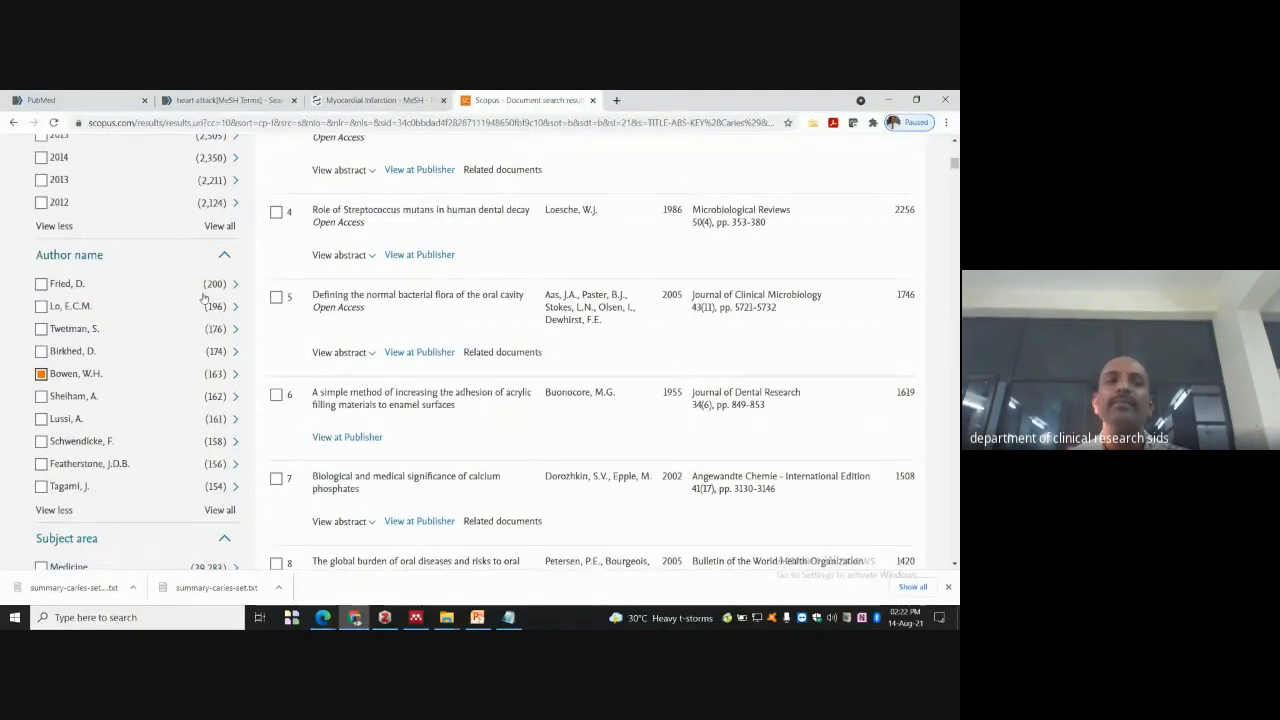
scroll(50, 398, up, 1)
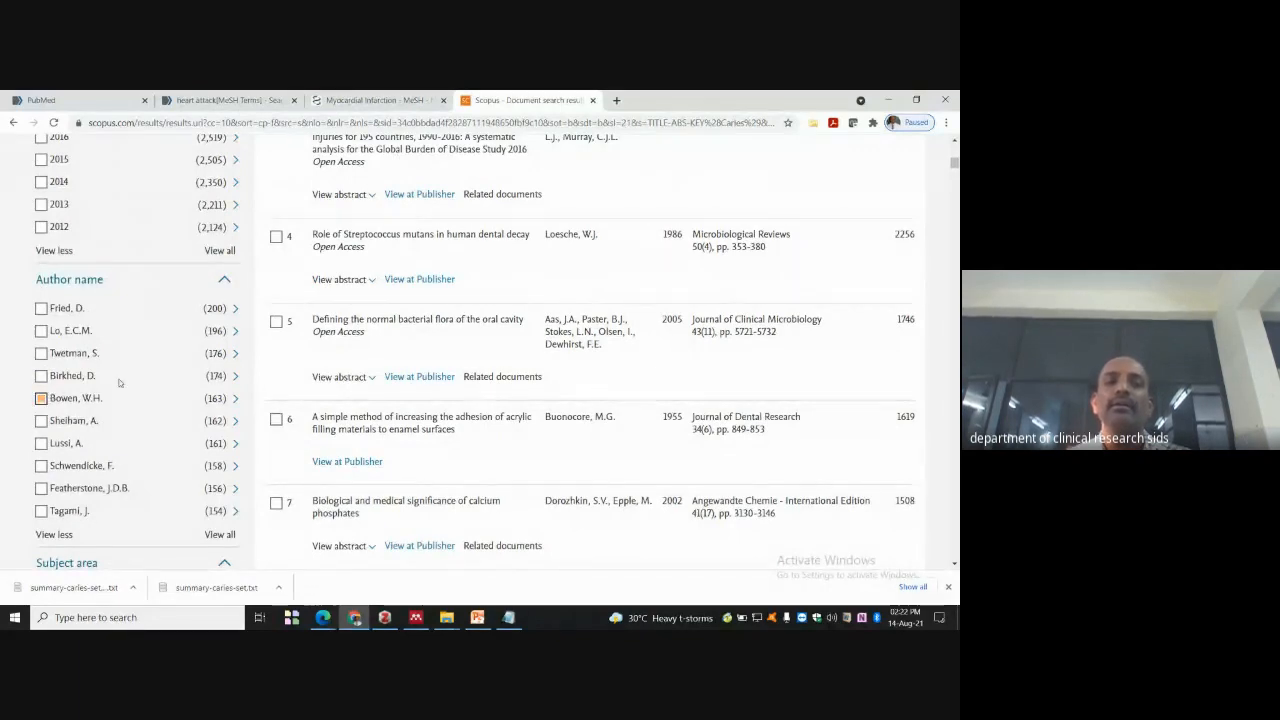
scroll(41, 400, down, 5)
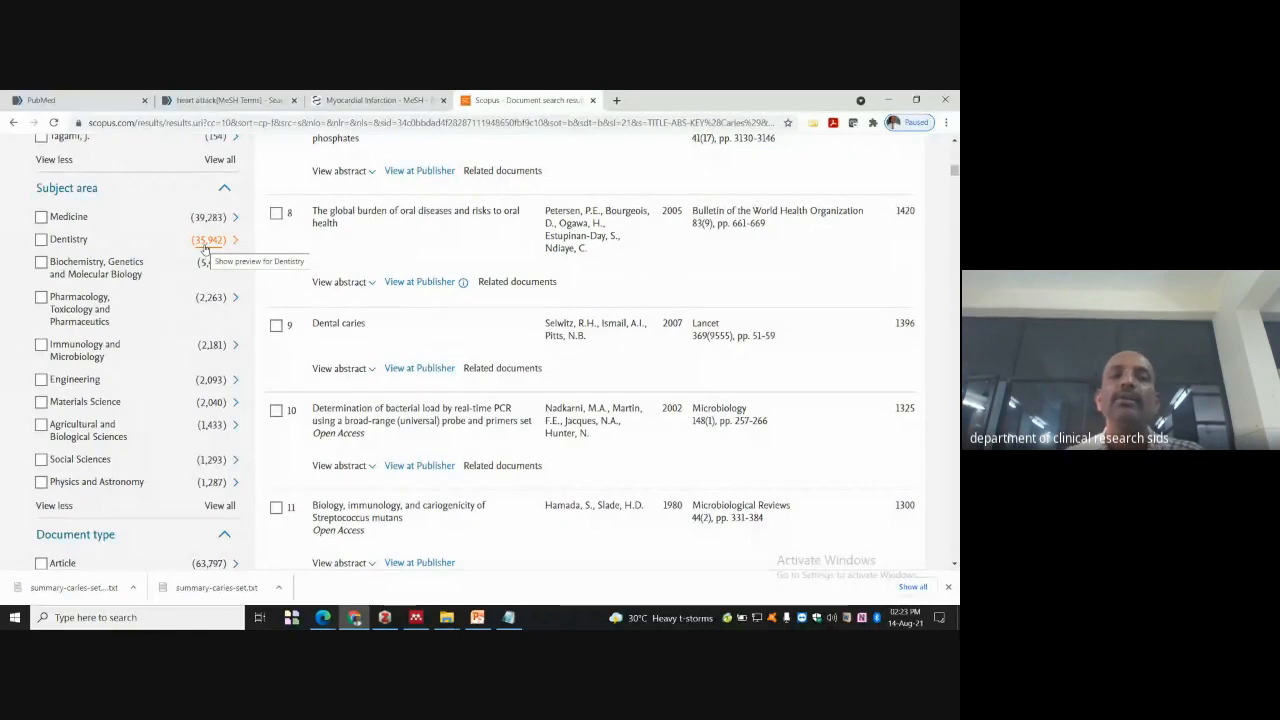
scroll(170, 265, down, 5)
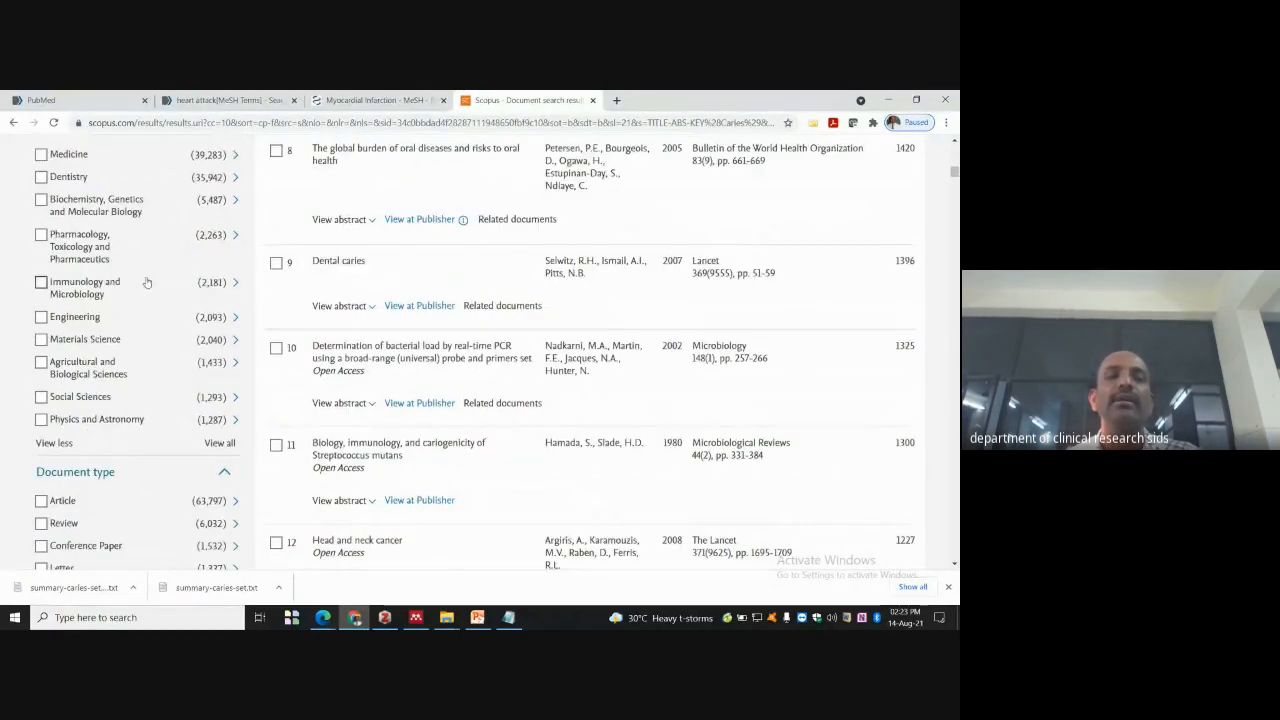
scroll(150, 276, down, 1)
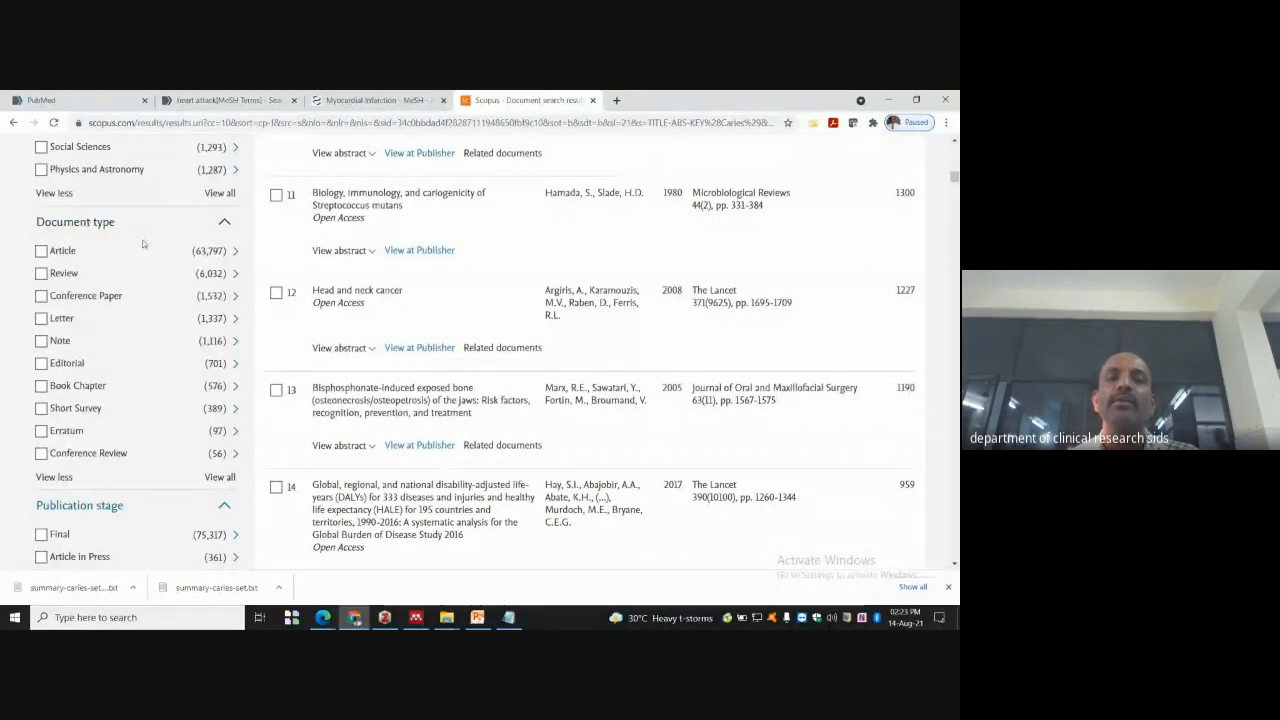
scroll(70, 225, down, 1)
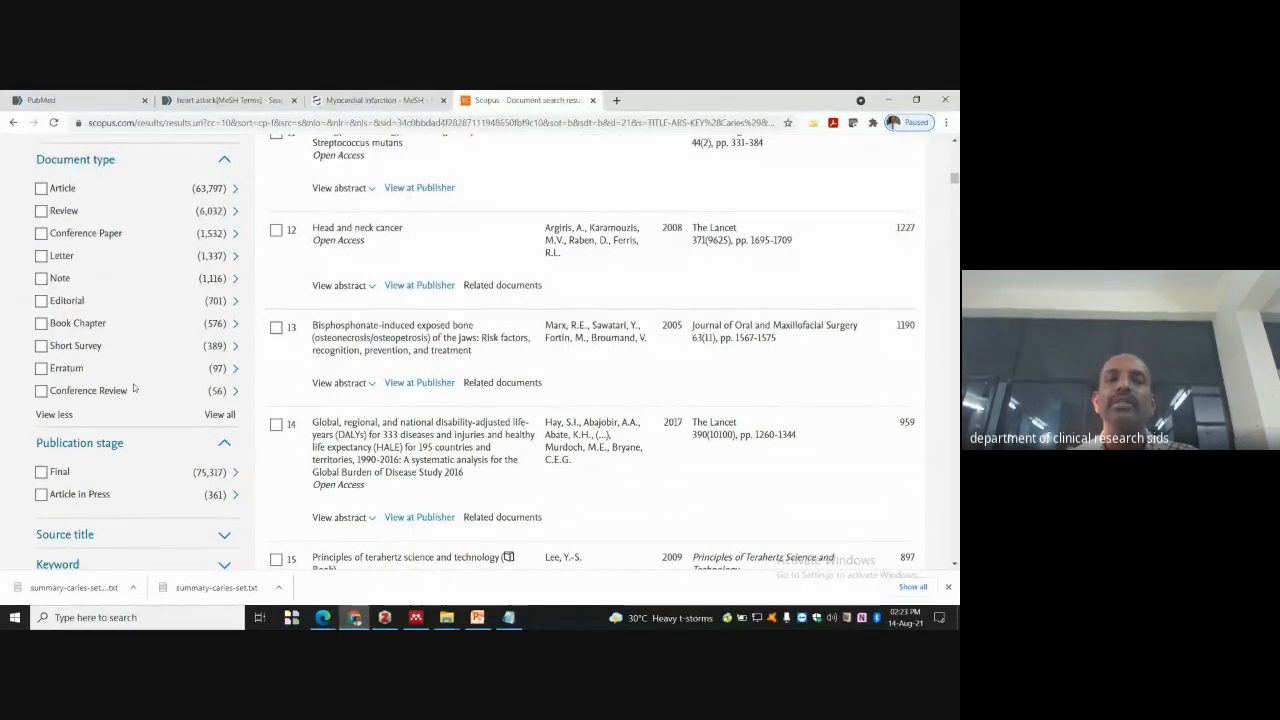
scroll(100, 352, down, 1)
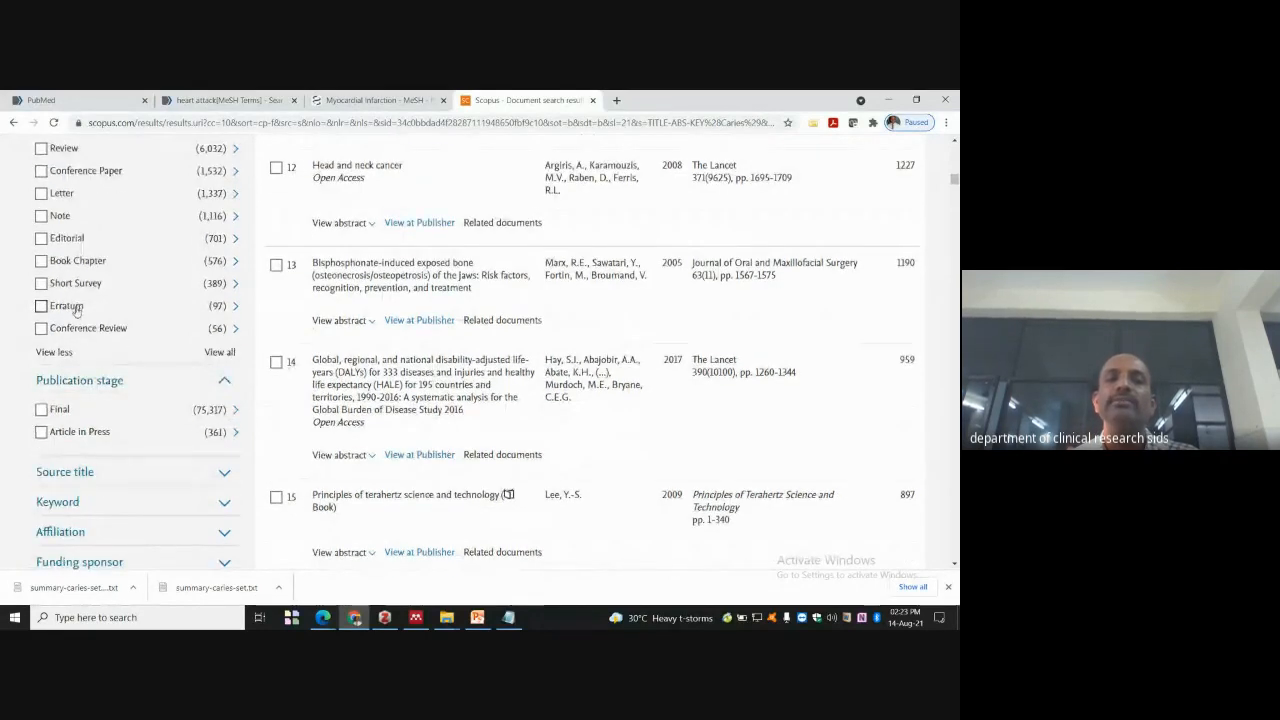
scroll(118, 330, down, 1)
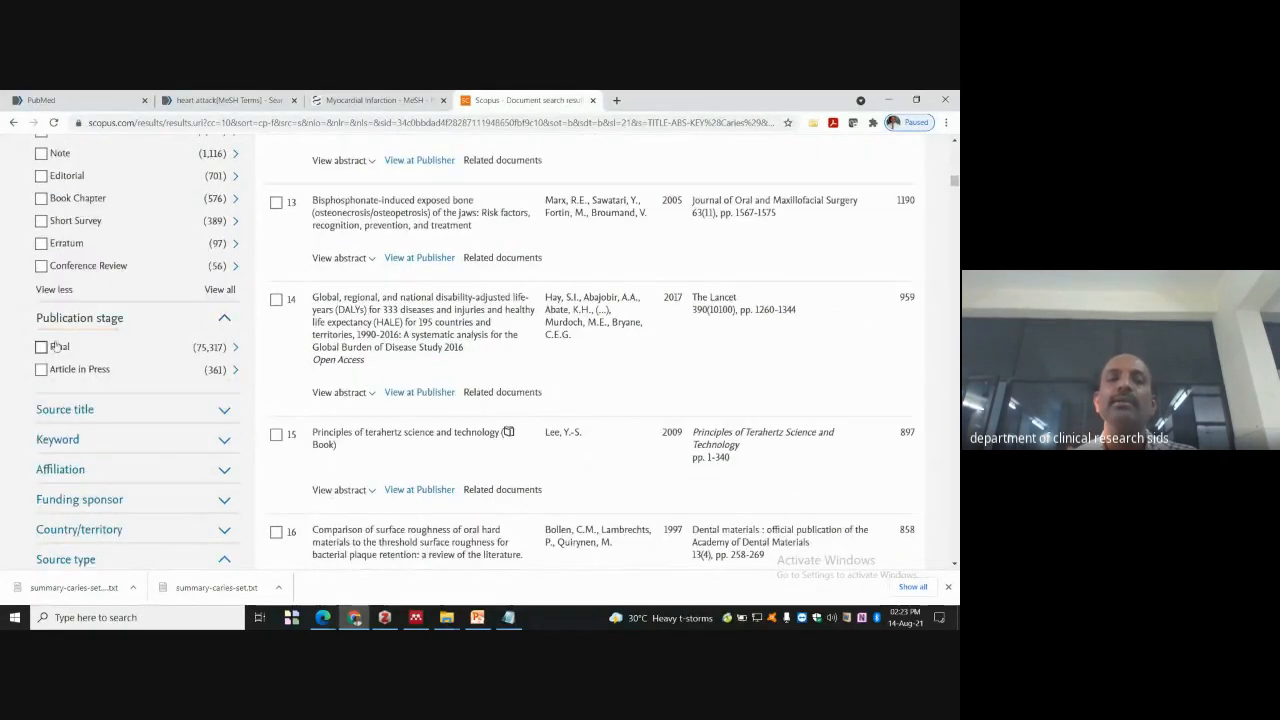
scroll(95, 305, down, 1)
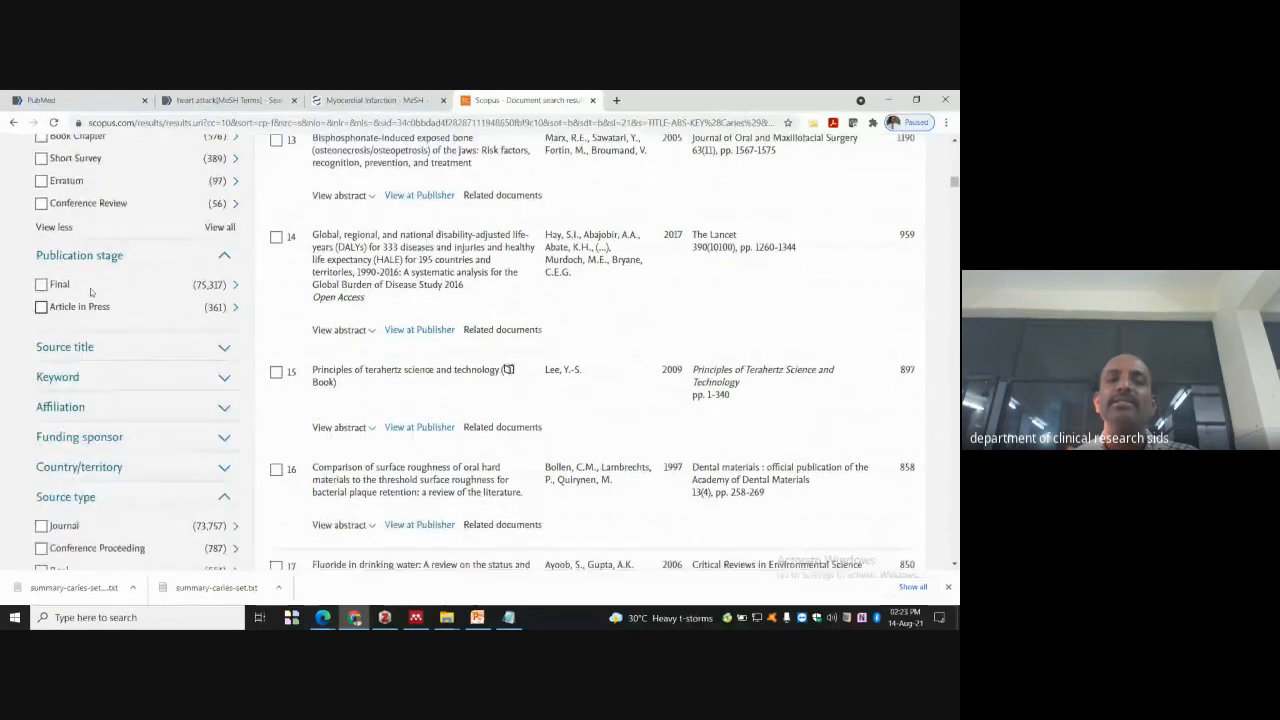
scroll(100, 310, down, 1)
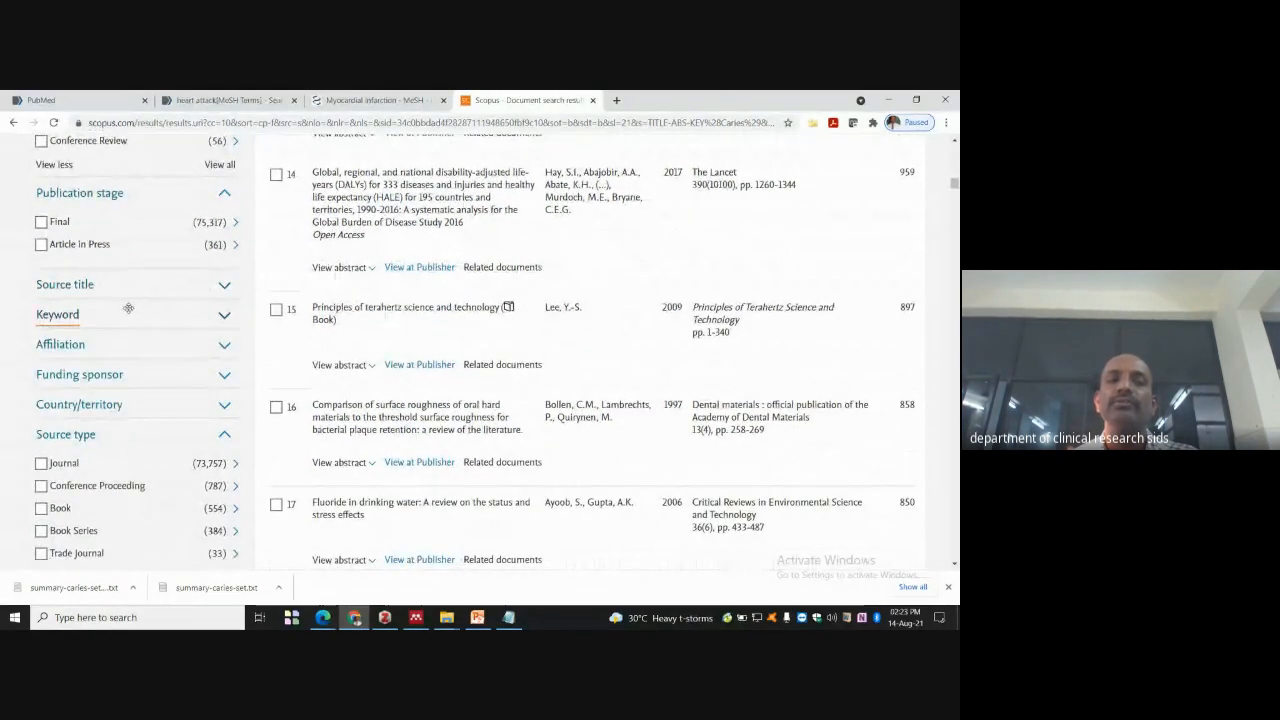
click(223, 315)
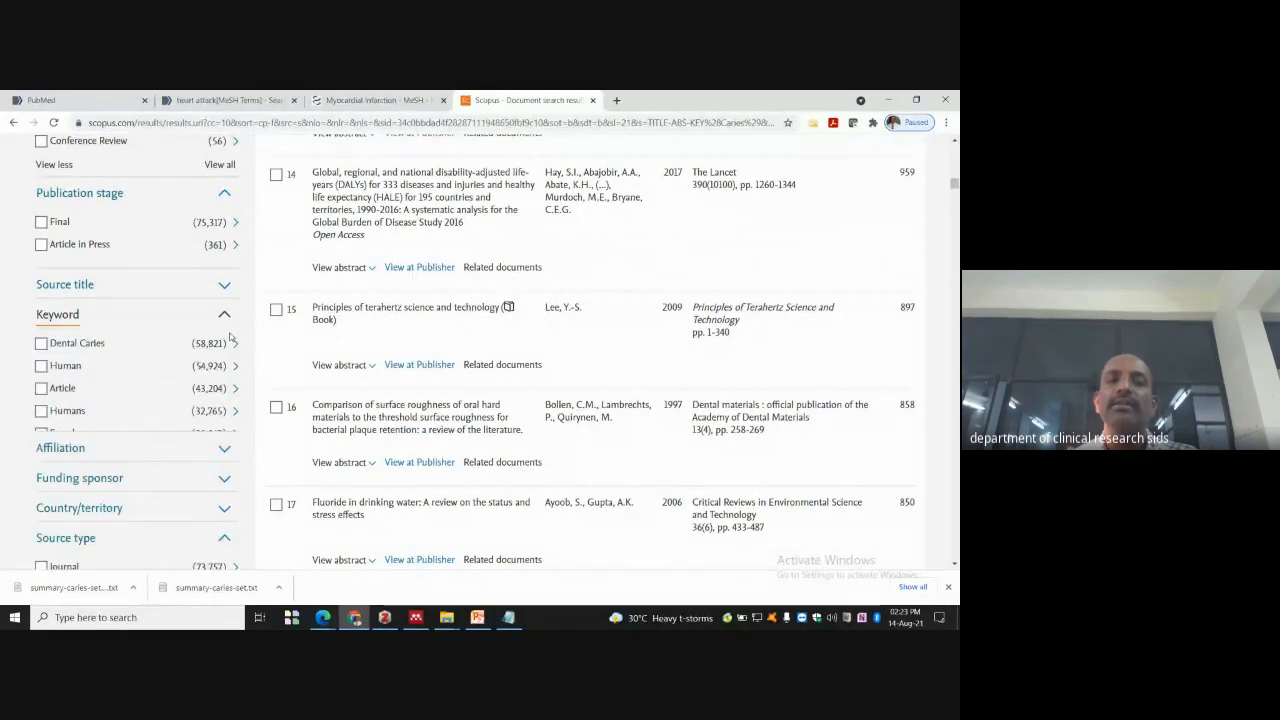
scroll(174, 372, down, 4)
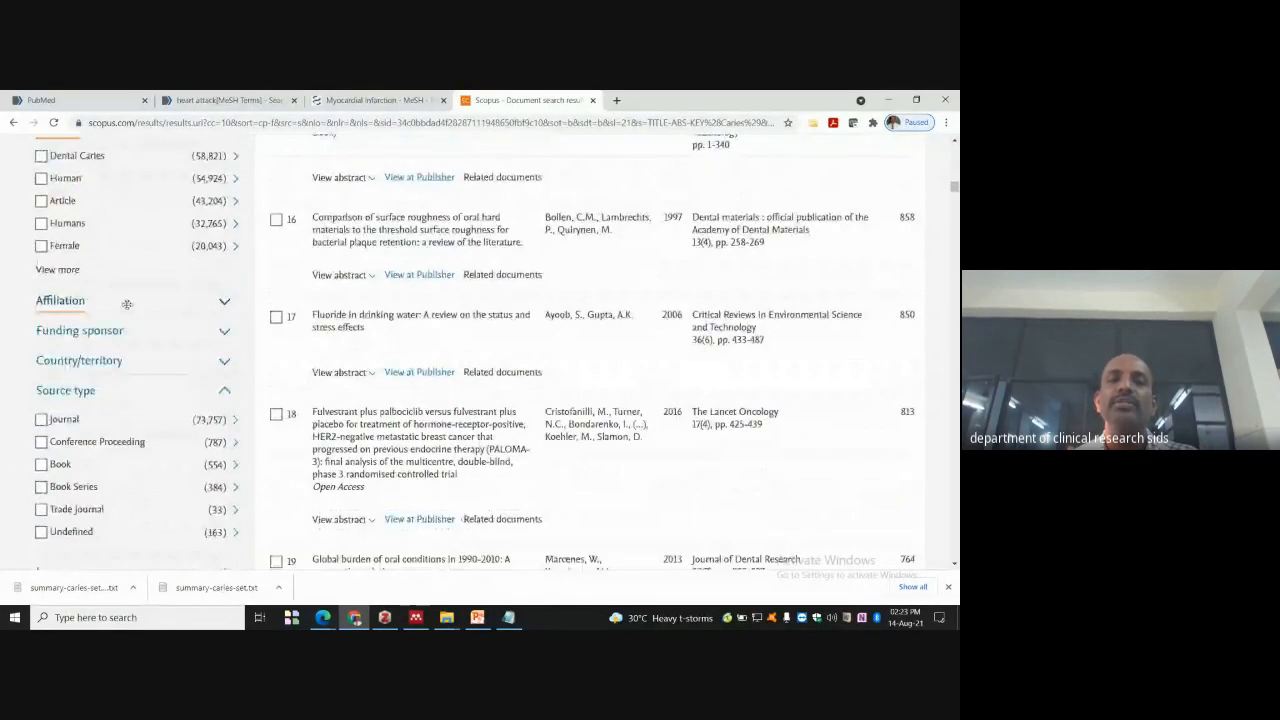
click(223, 177)
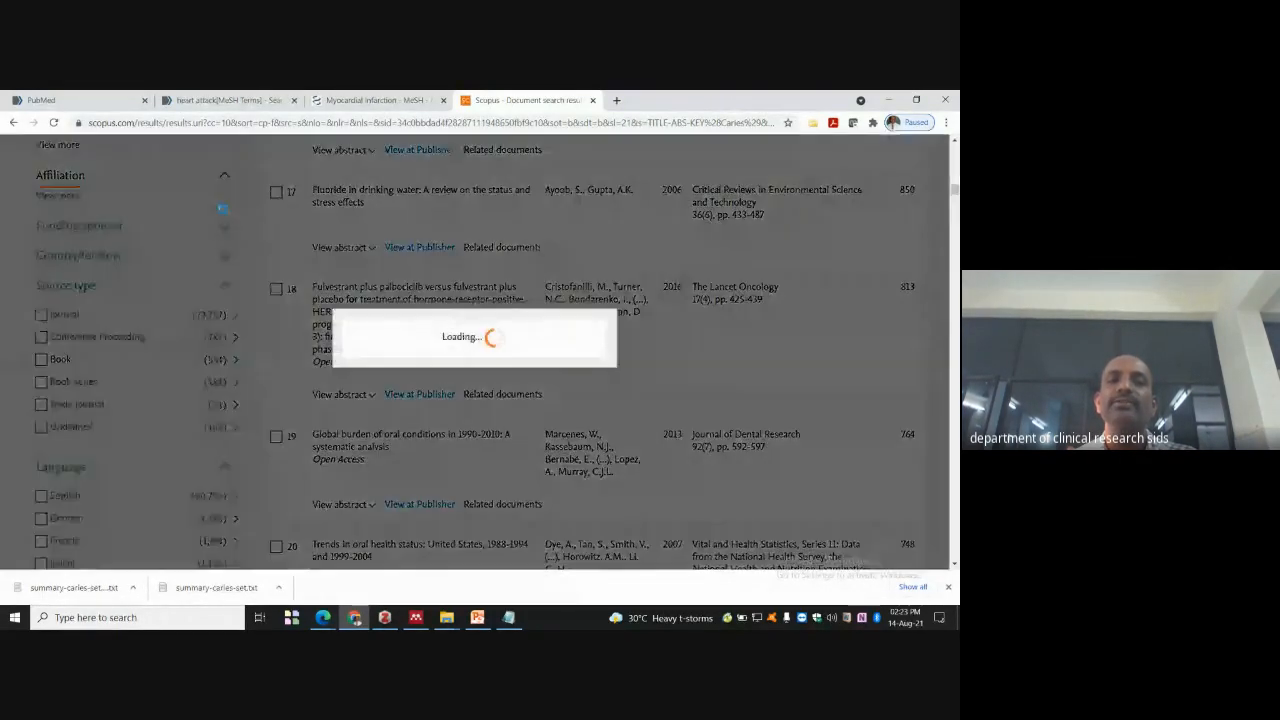
scroll(113, 321, down, 1)
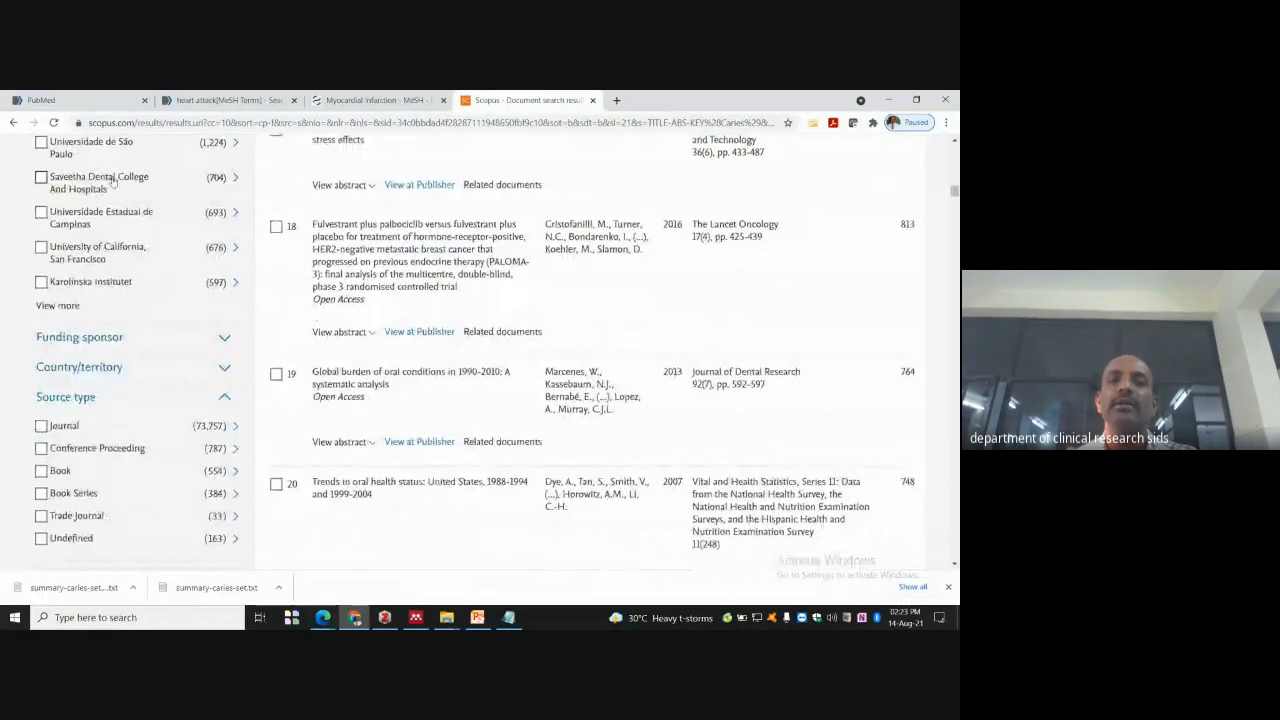
scroll(95, 230, down, 1)
scroll(107, 190, up, 1)
scroll(120, 215, down, 3)
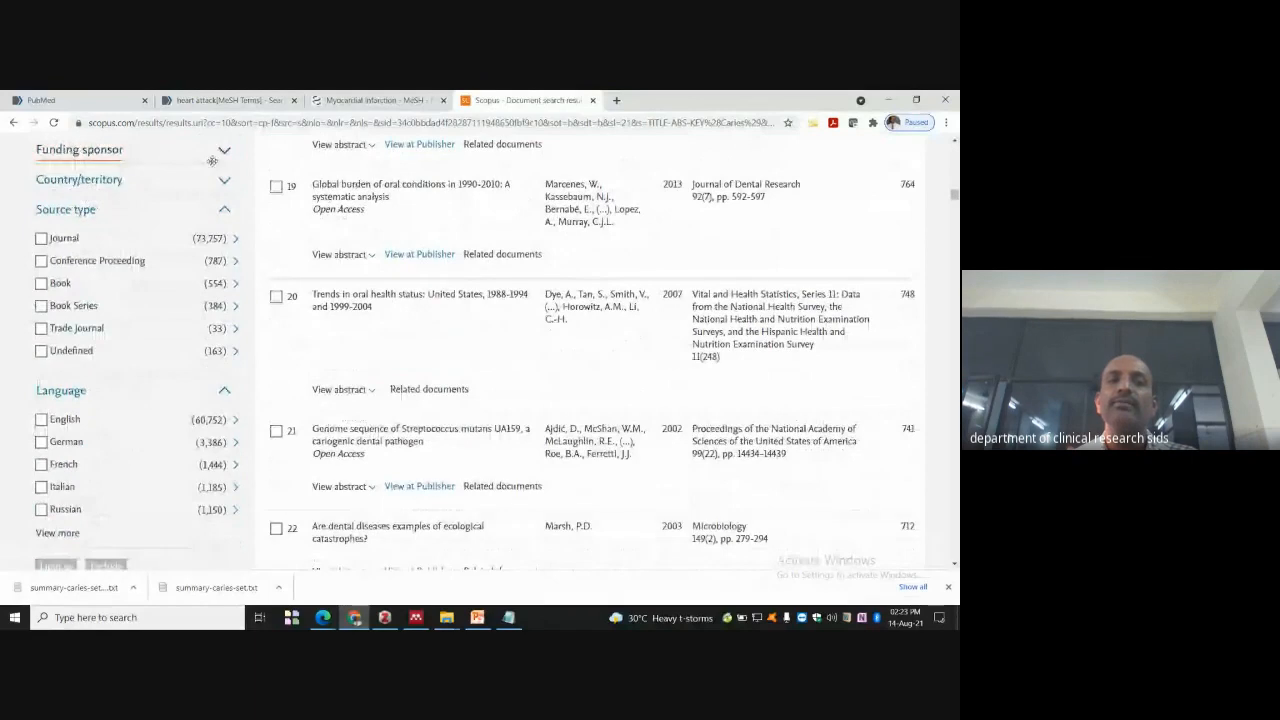
click(228, 152)
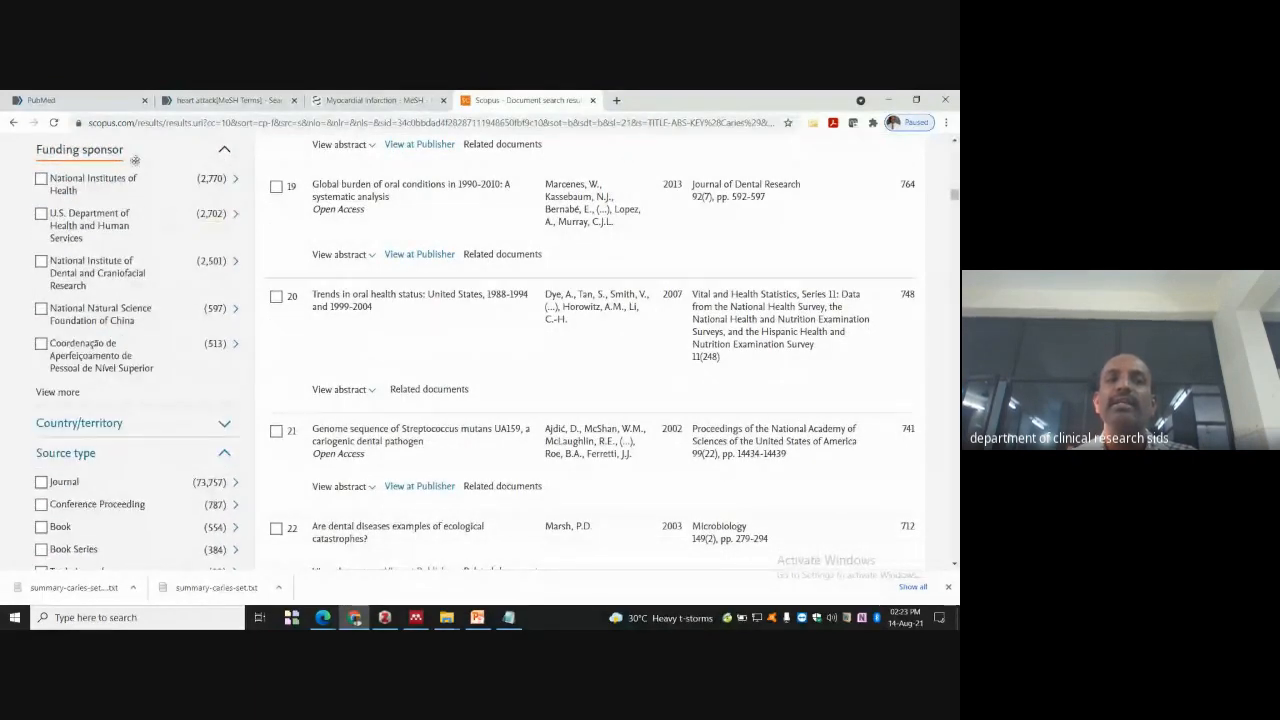
scroll(211, 300, down, 2)
click(224, 303)
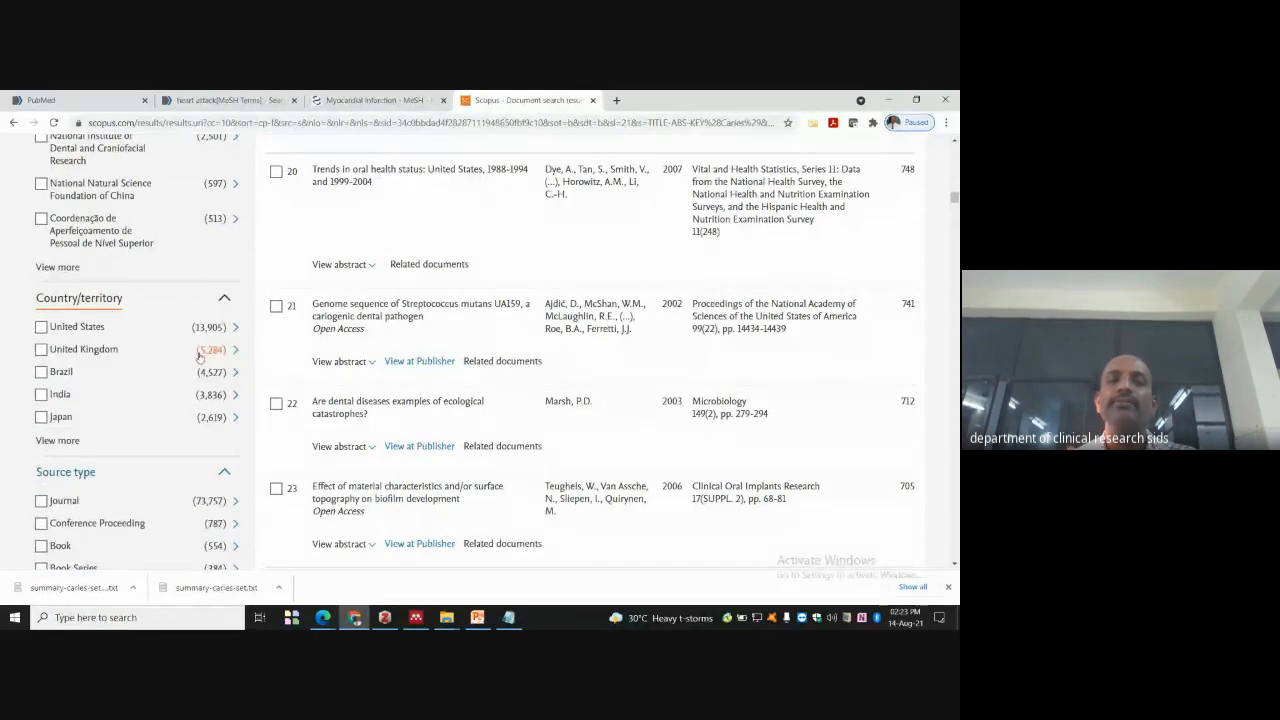
scroll(200, 355, down, 2)
scroll(125, 290, down, 3)
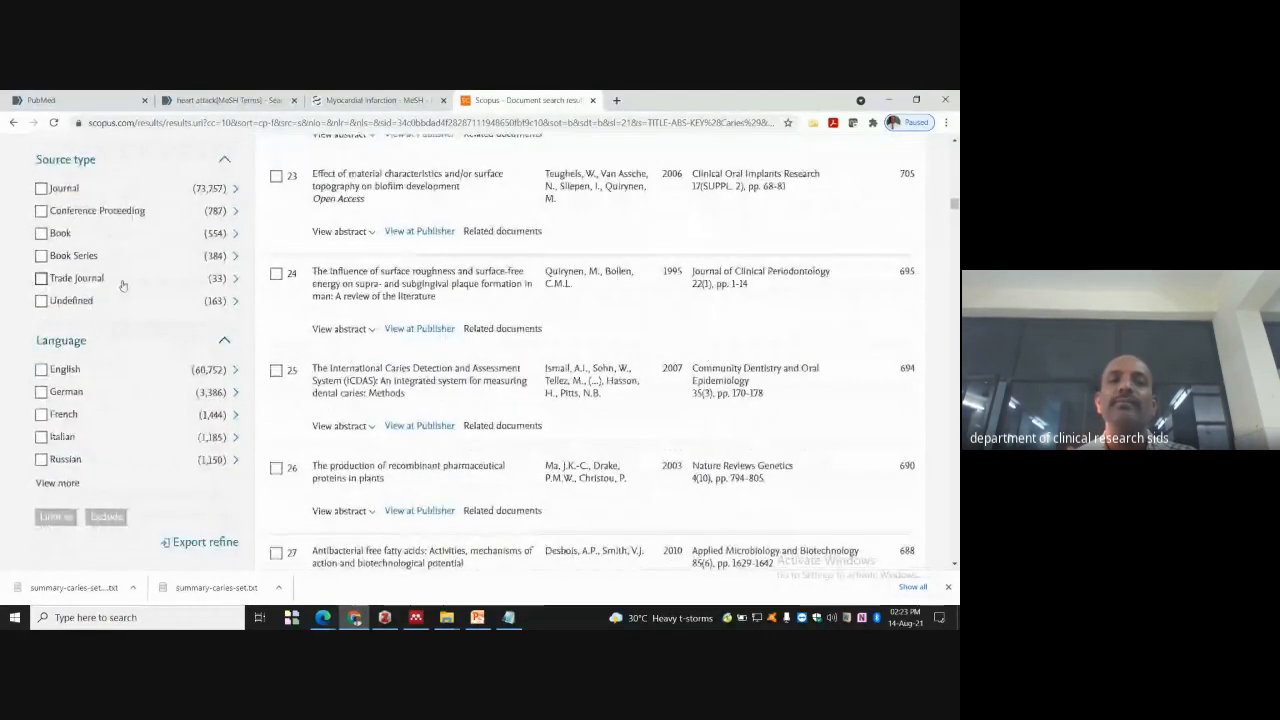
scroll(122, 286, down, 2)
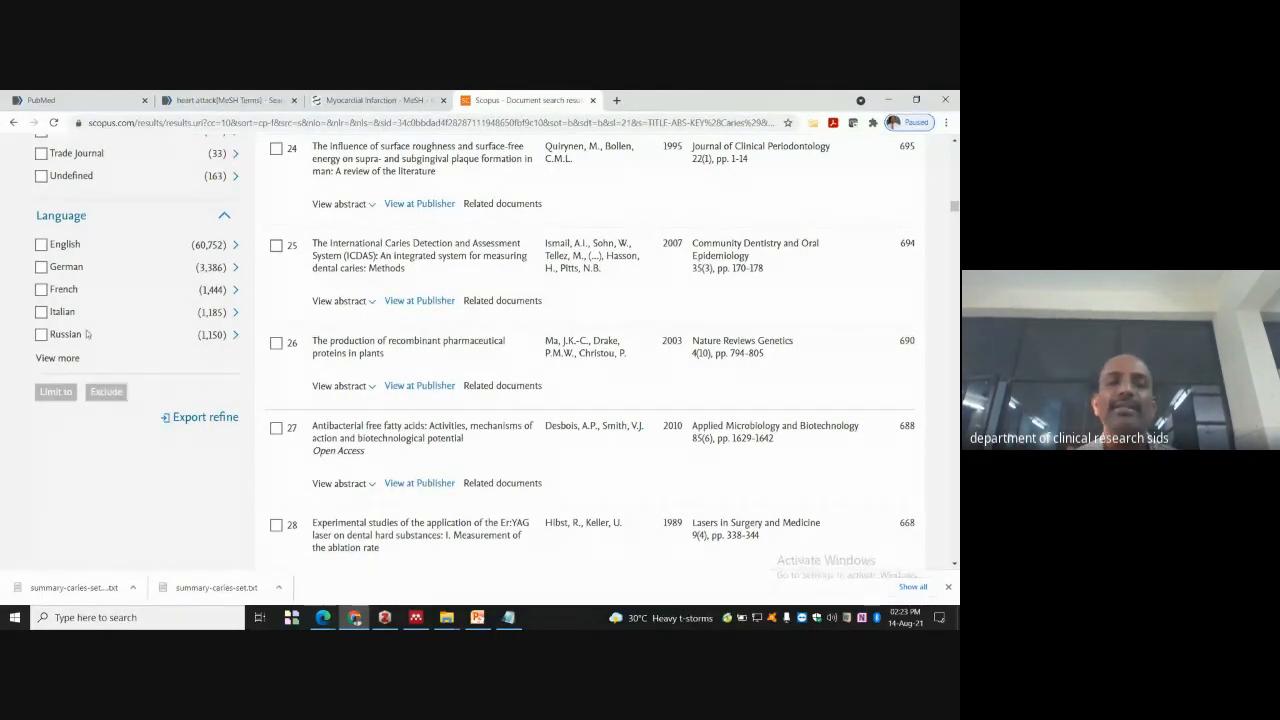
click(58, 358)
scroll(130, 380, down, 2)
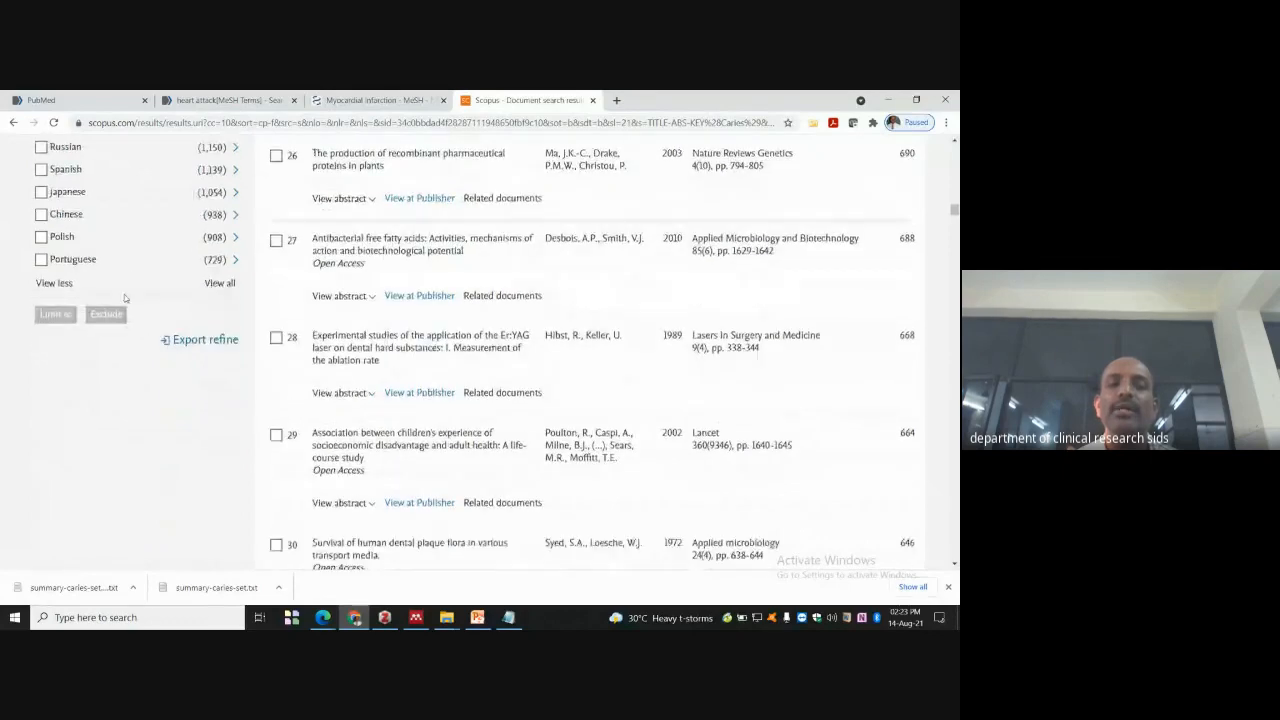
scroll(150, 350, up, 20)
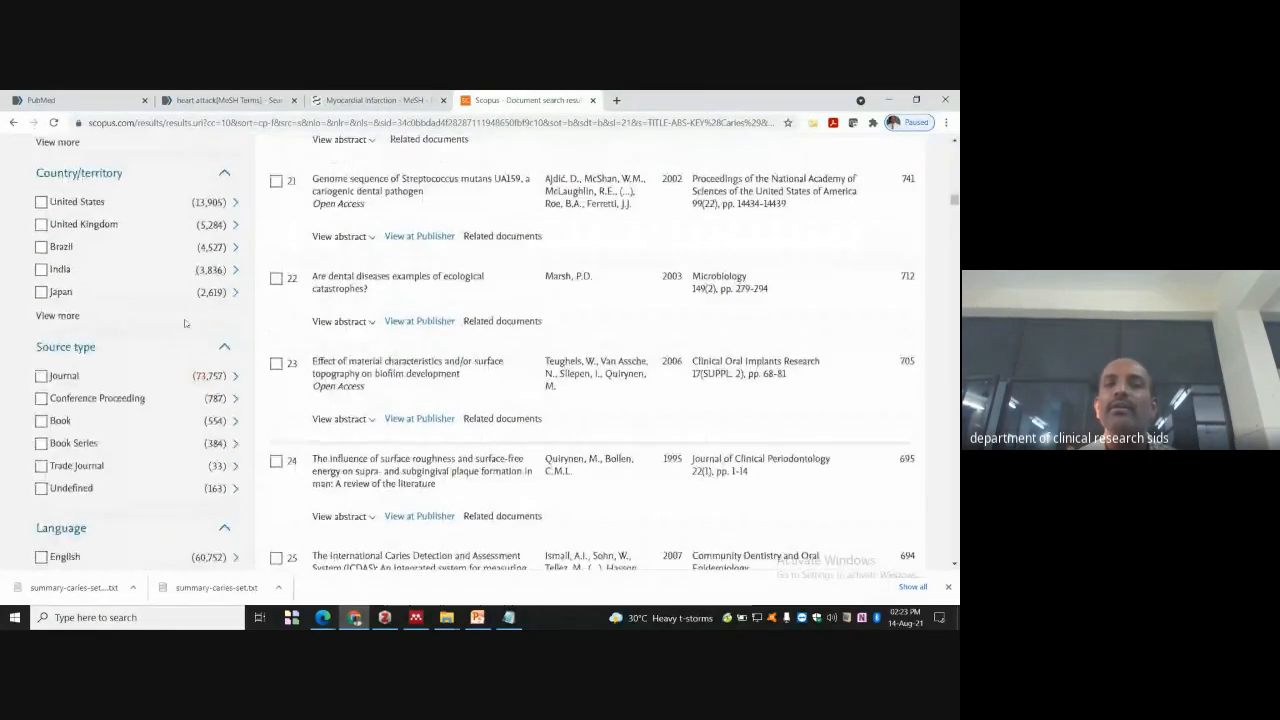
scroll(167, 312, up, 10)
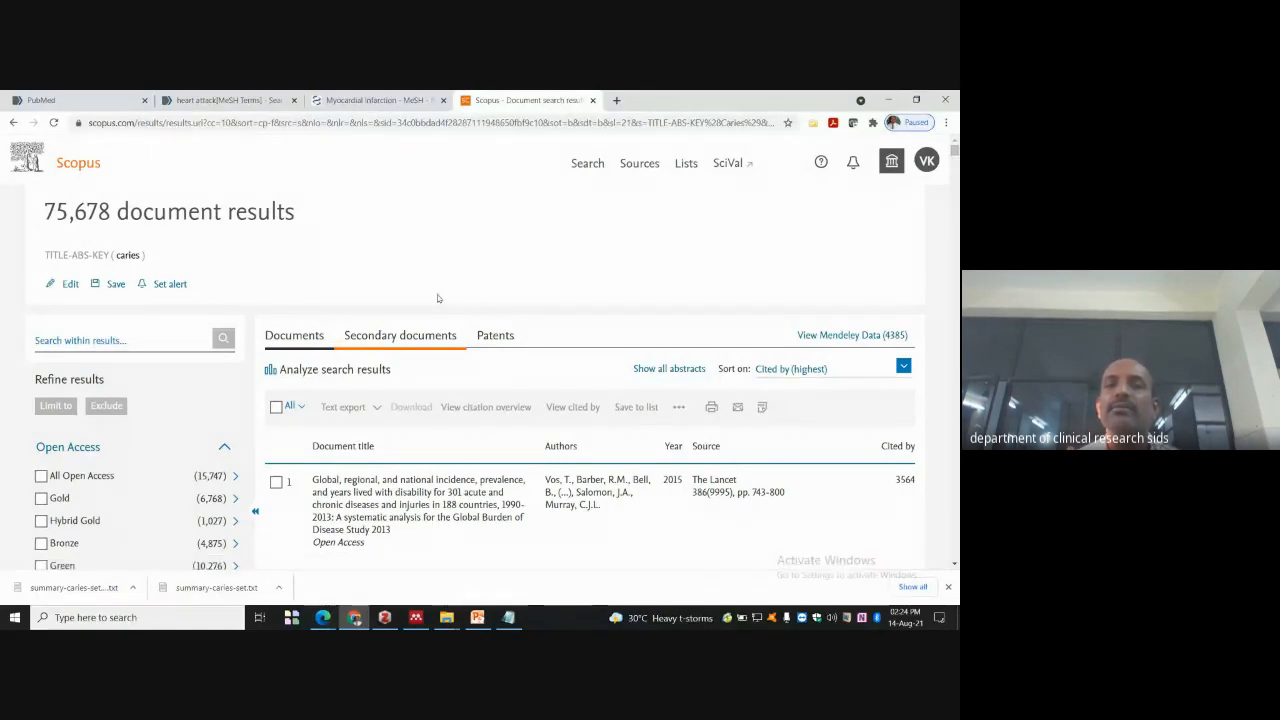
- Show the 16,736 secondary document results for caries and browse them
click(405, 336)
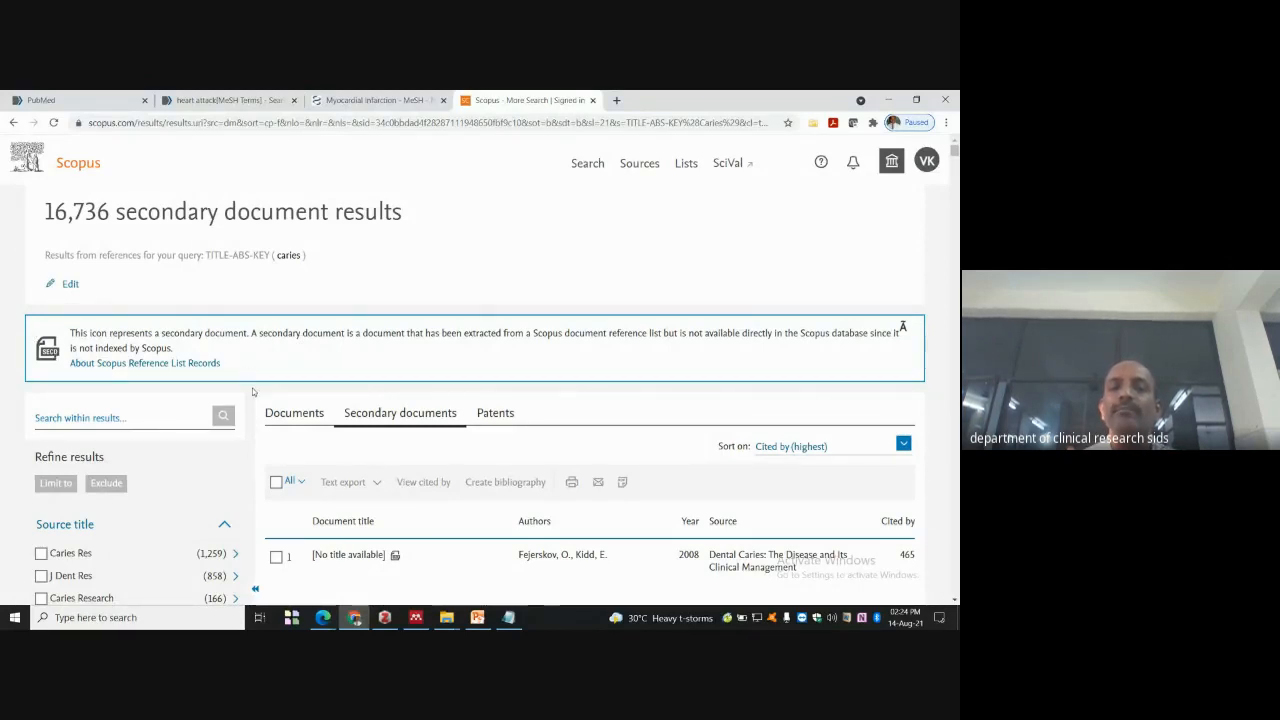
scroll(475, 400, down, 2)
scroll(688, 400, down, 1)
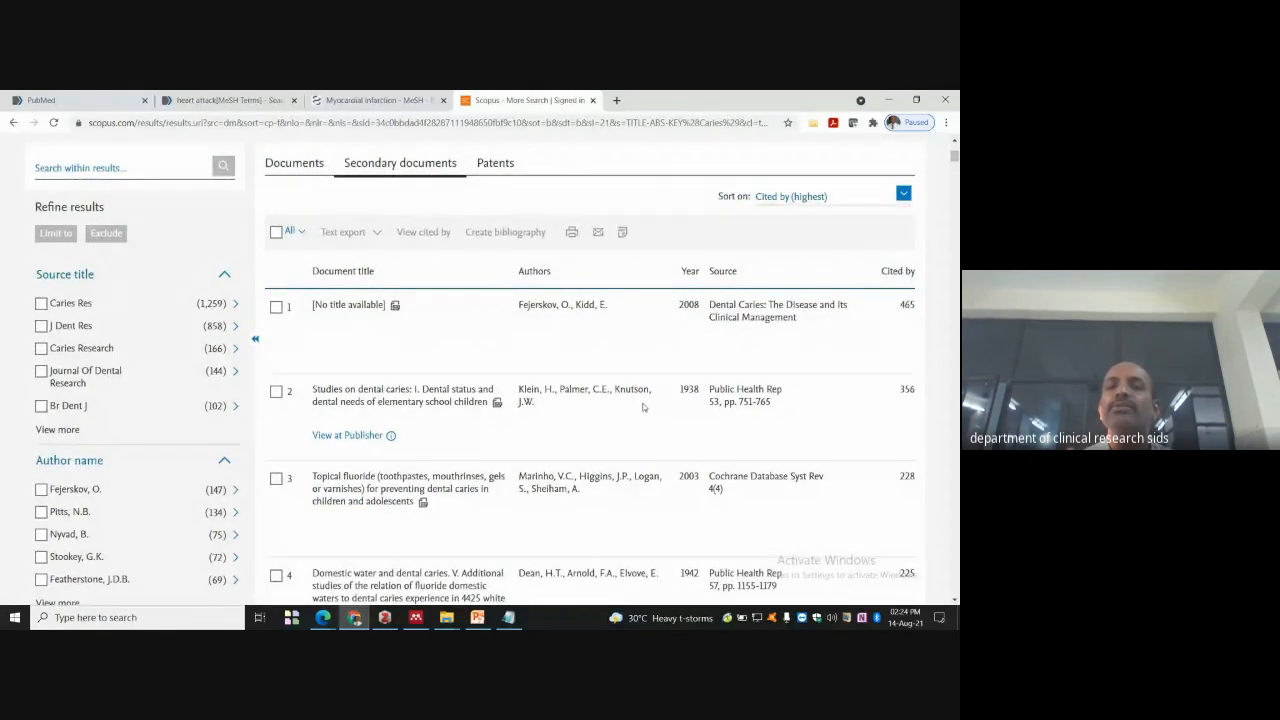
scroll(650, 400, down, 5)
scroll(655, 388, up, 6)
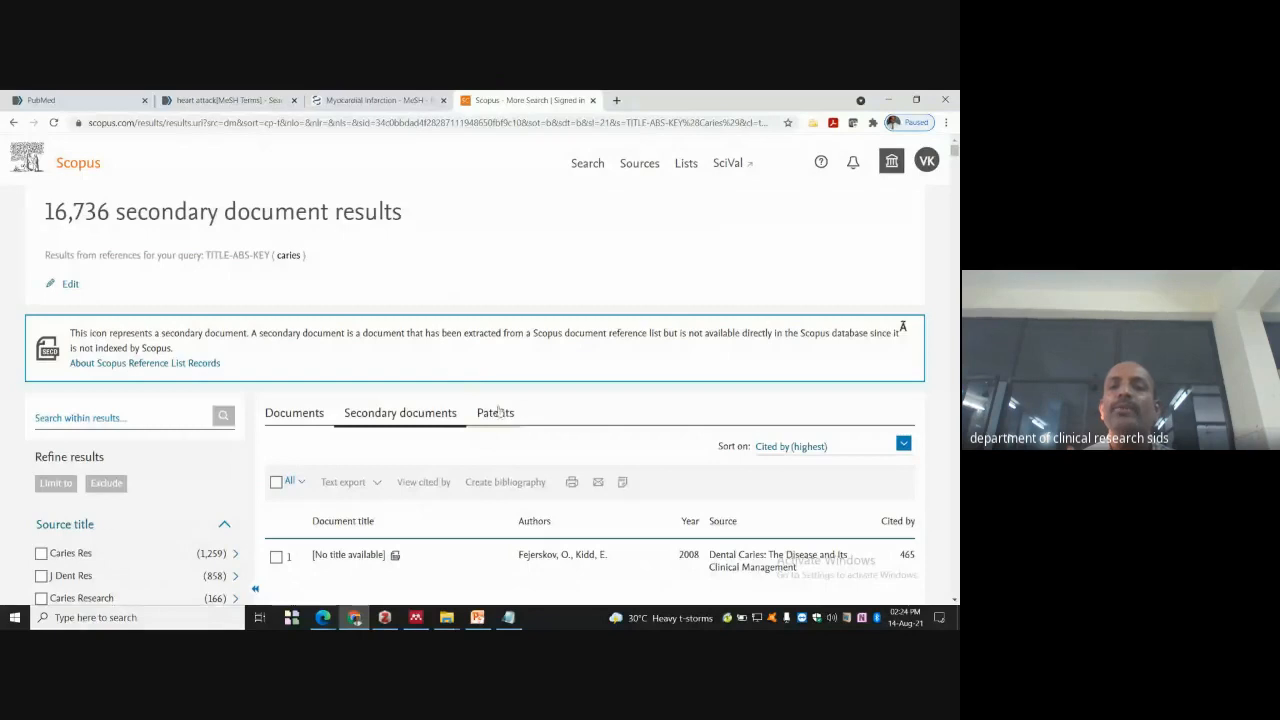
- Show the 39,530 caries patent results and scroll through them and back up
click(505, 412)
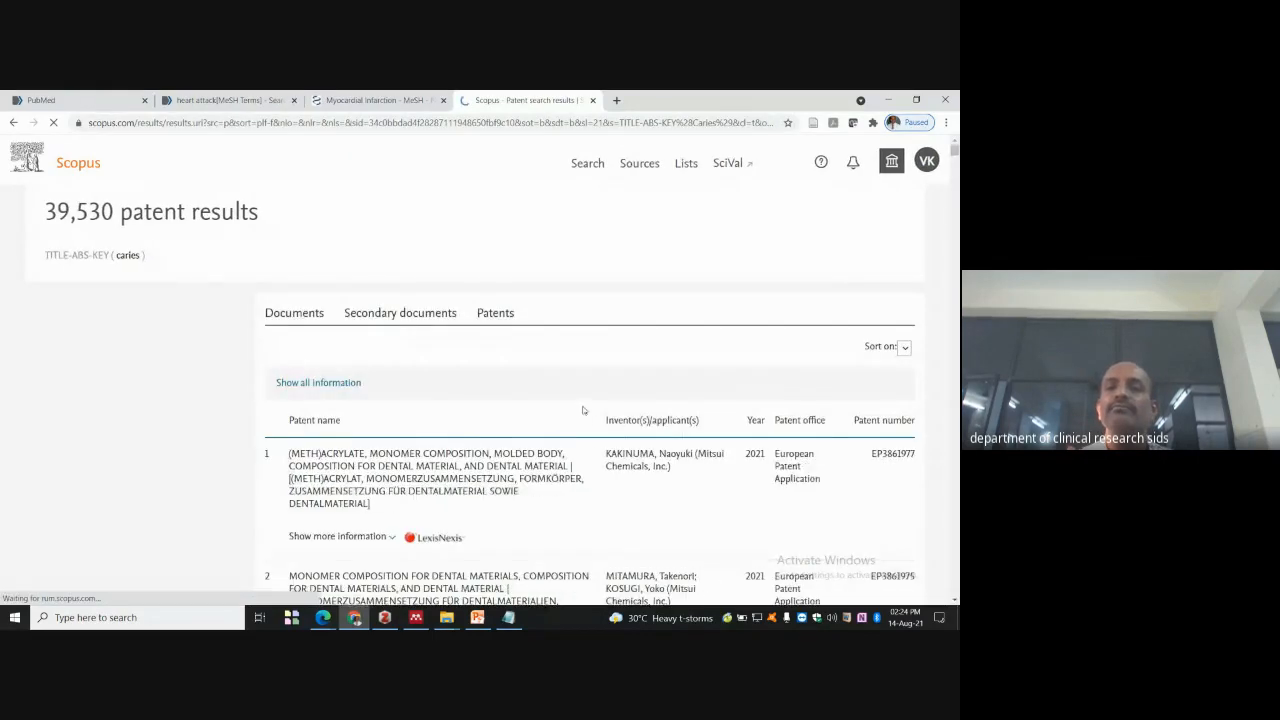
scroll(560, 420, down, 2)
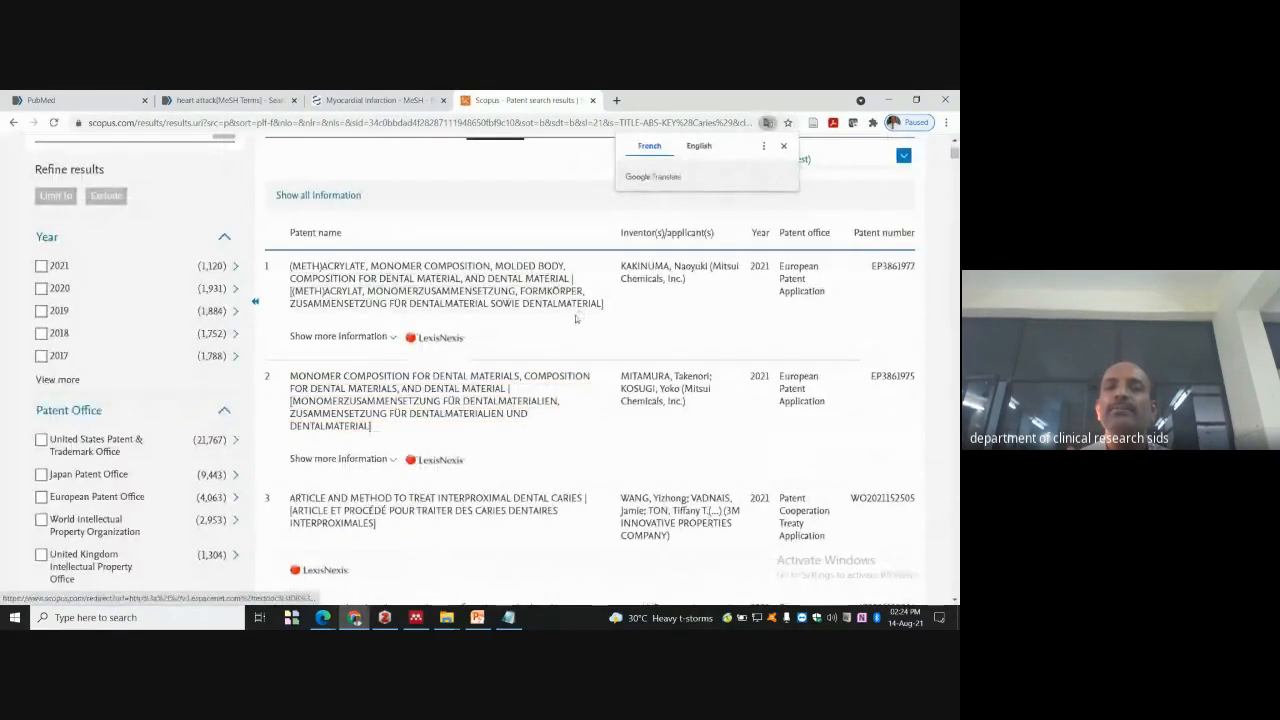
scroll(580, 335, down, 1)
scroll(580, 335, down, 2)
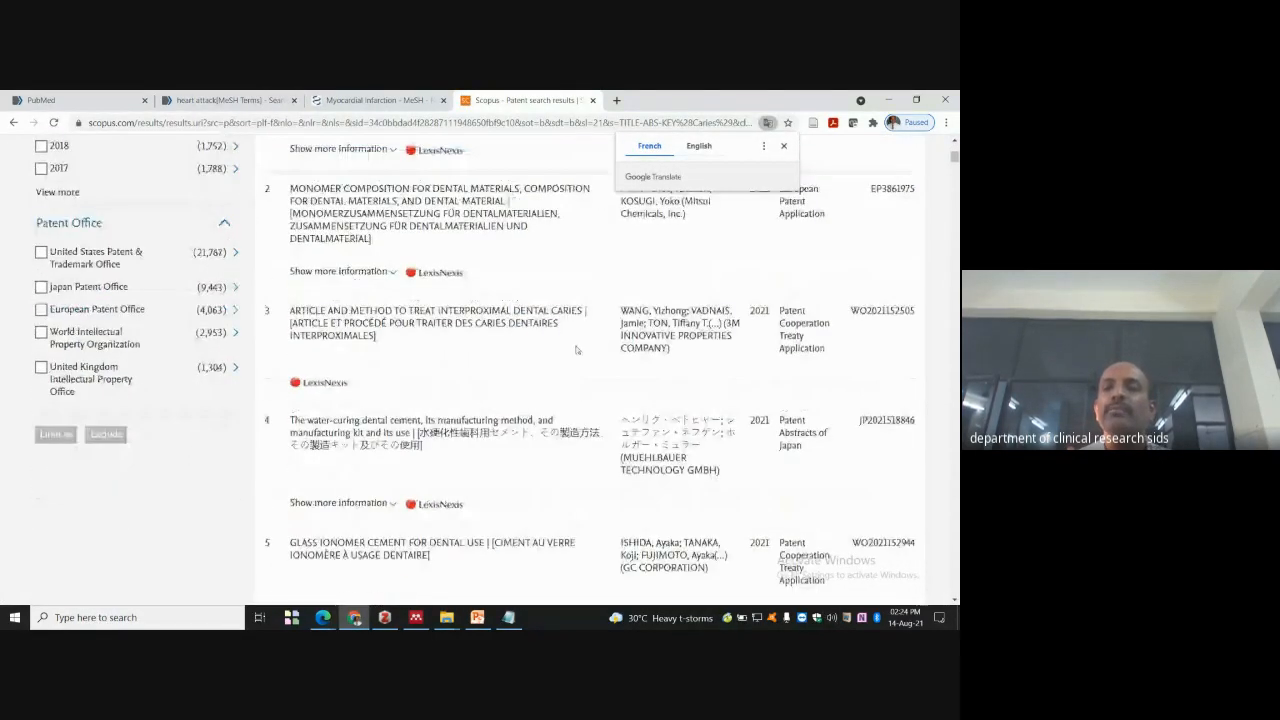
scroll(791, 347, up, 4)
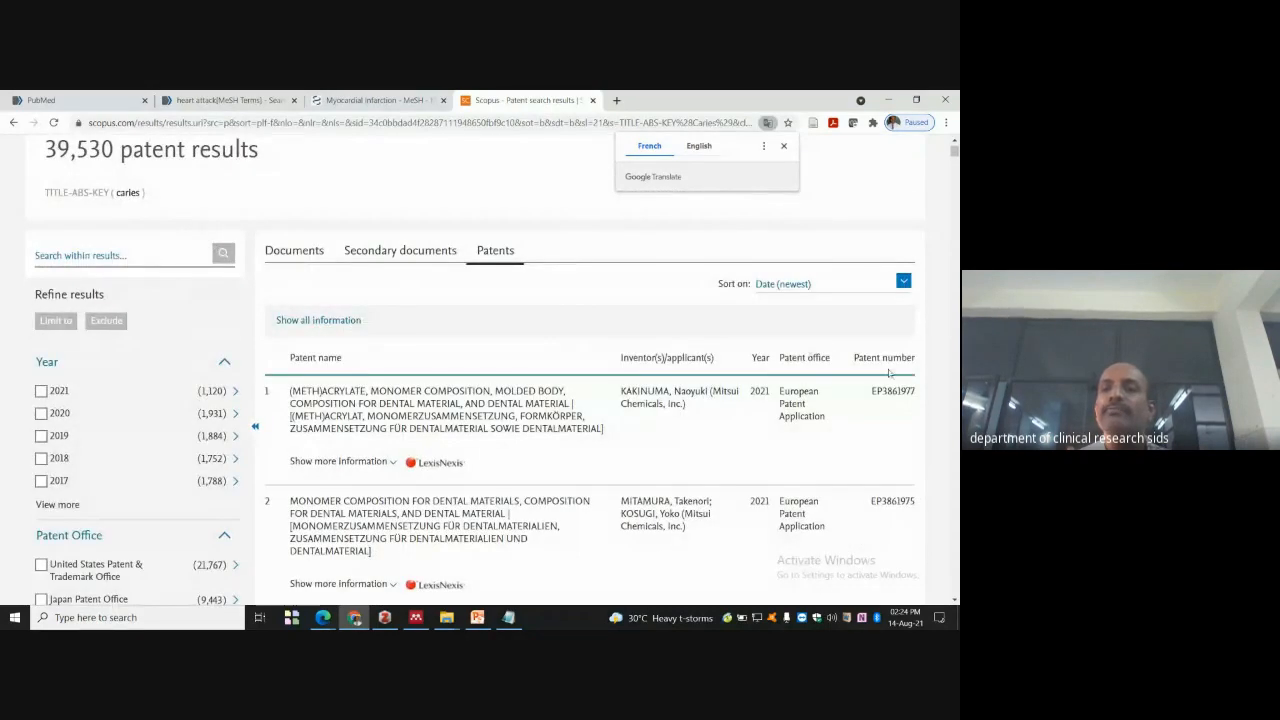
scroll(756, 363, down, 1)
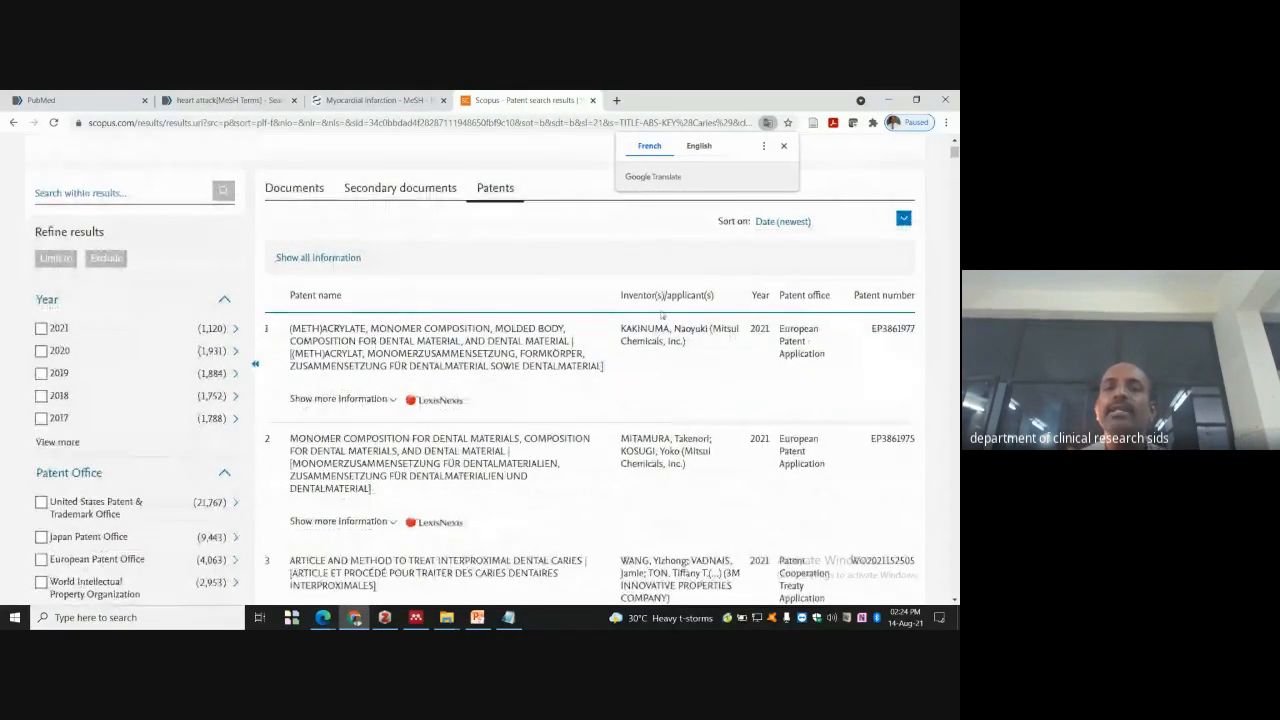
scroll(663, 321, down, 1)
scroll(663, 321, down, 2)
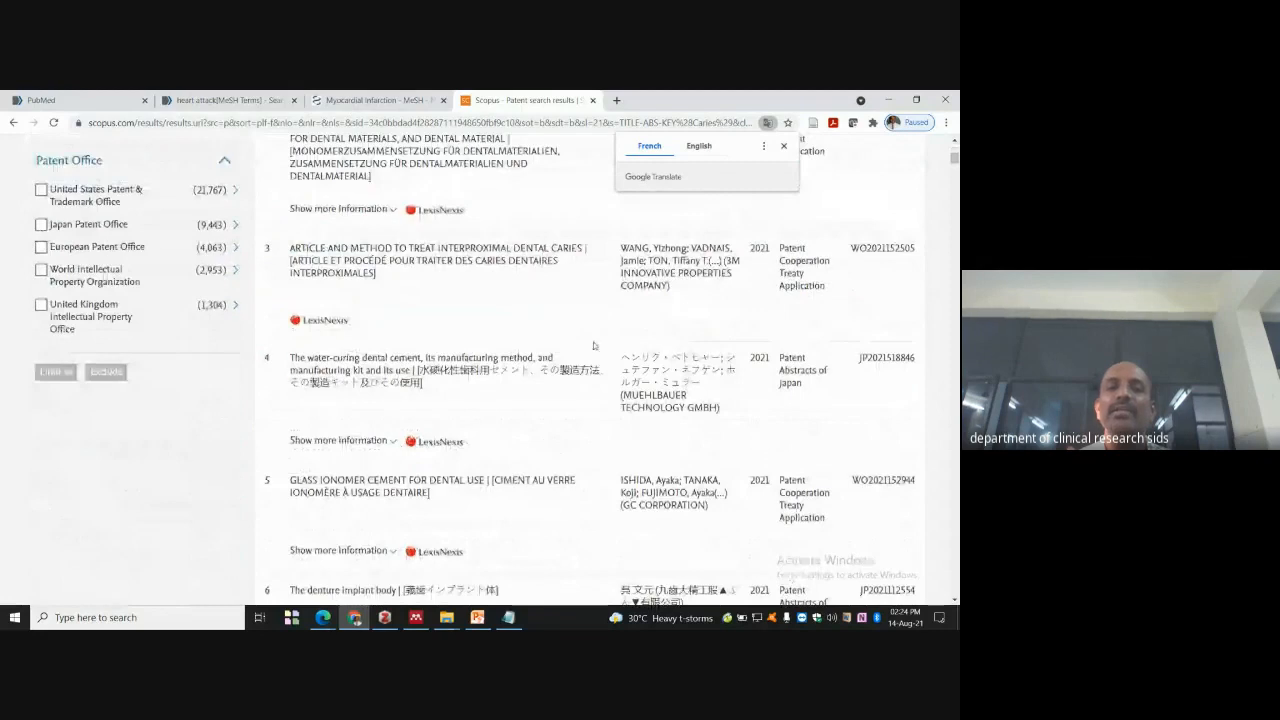
scroll(461, 359, up, 4)
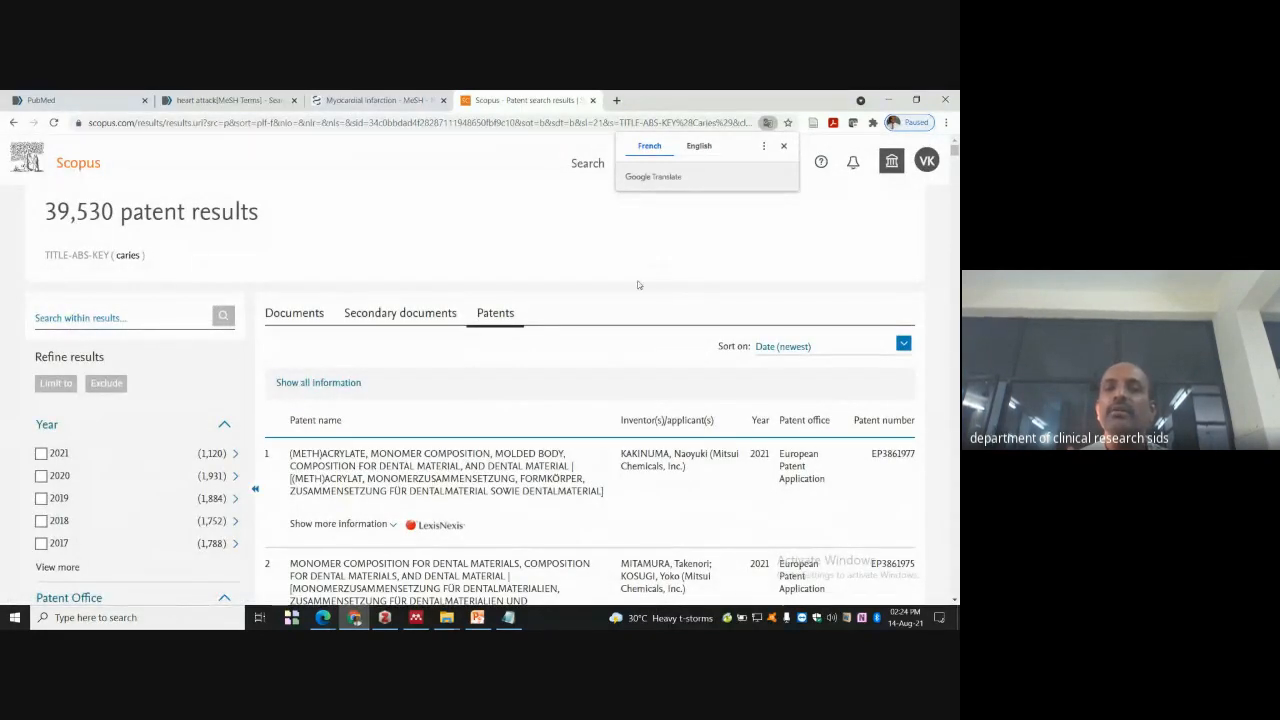
- Search for 'cochrane', open cochranelibrary.com and accept its cookies
click(448, 196)
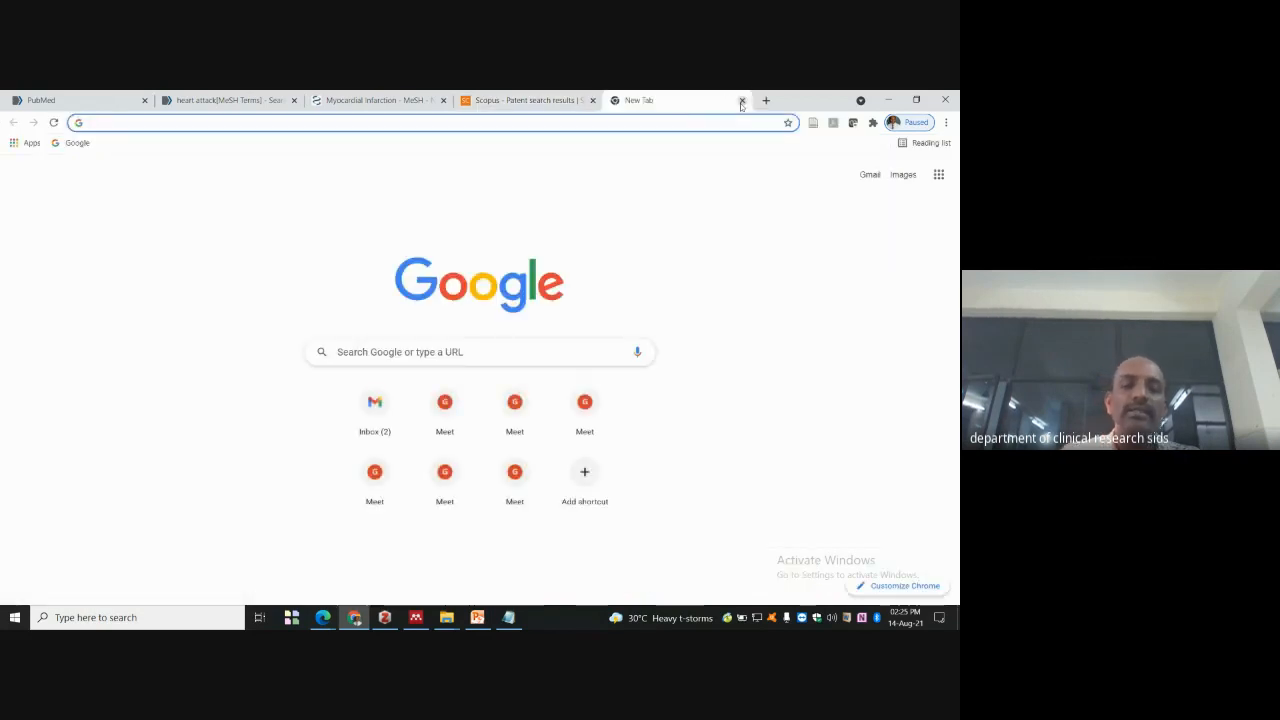
text(scochrane)
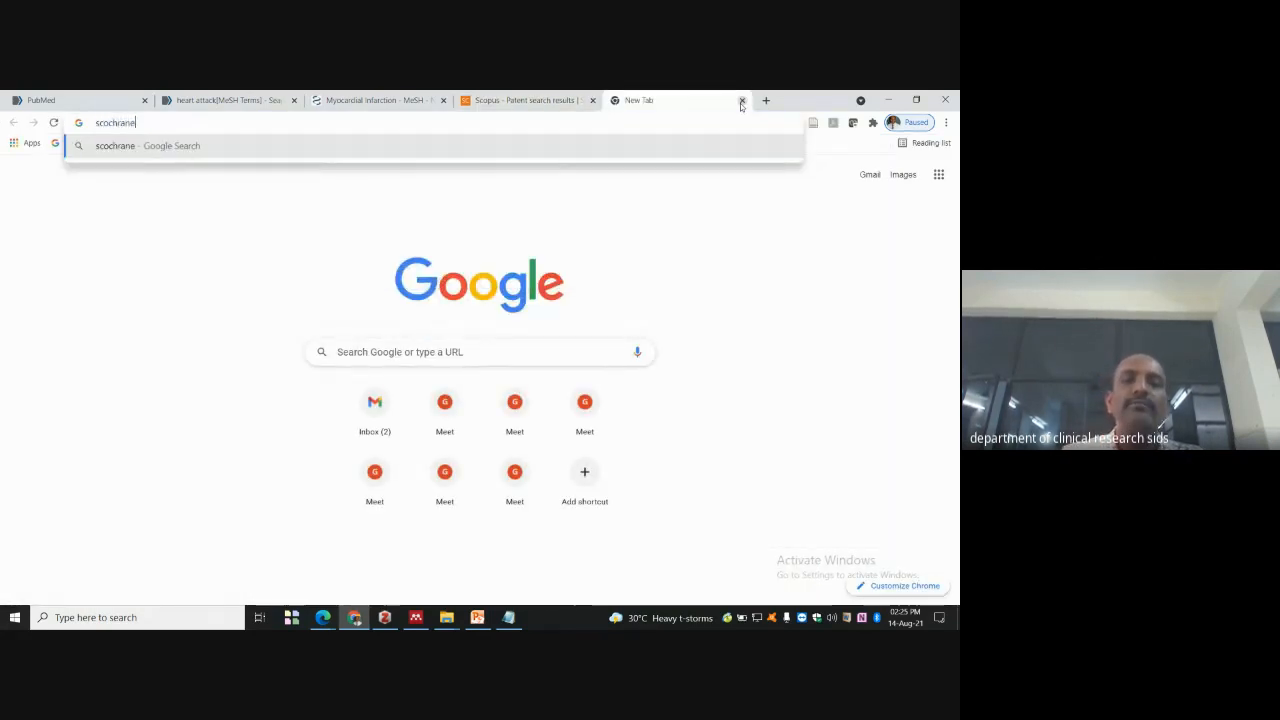
key(Return)
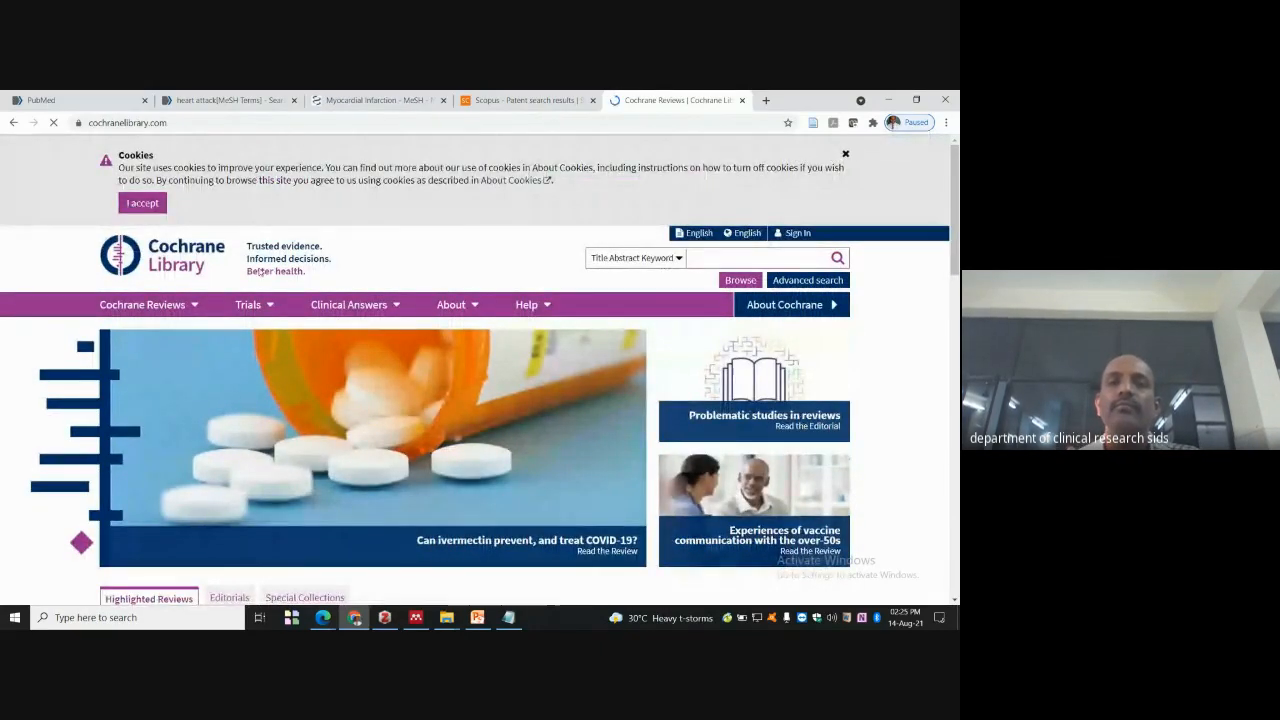
click(140, 204)
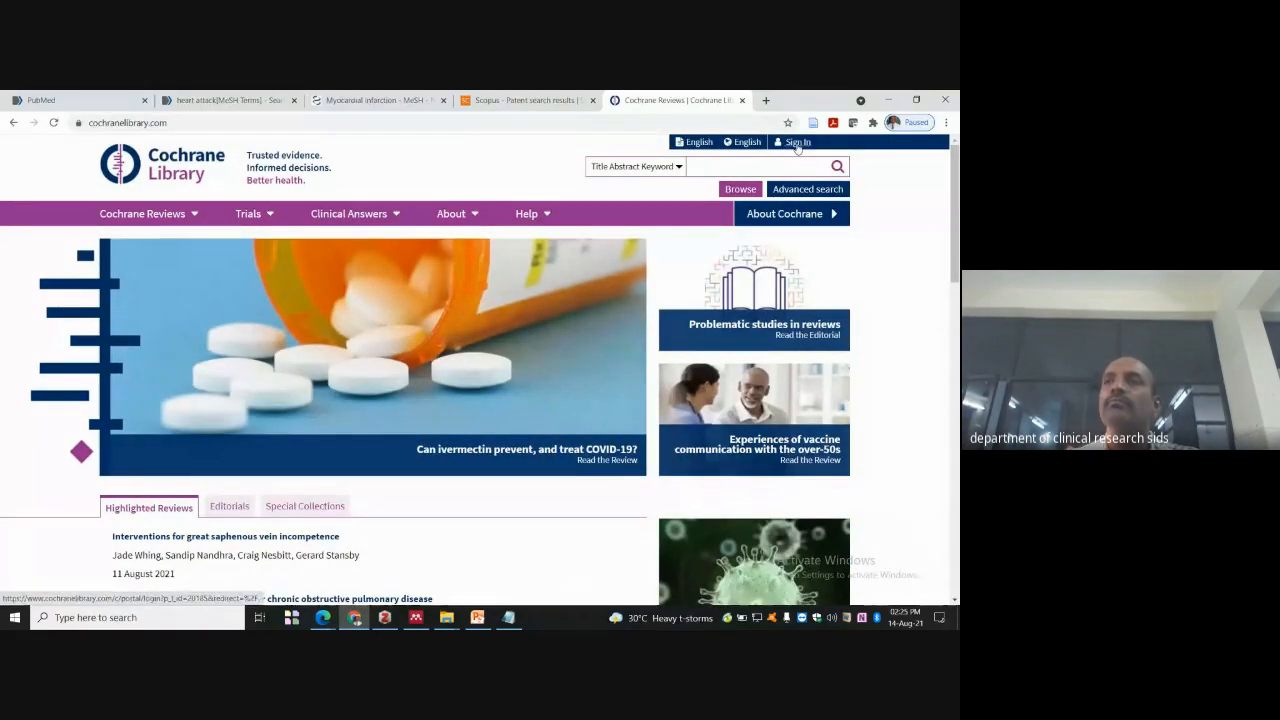
- Unmute the system audio, dismiss the sign-in form, and browse the Cochrane home page
click(831, 617)
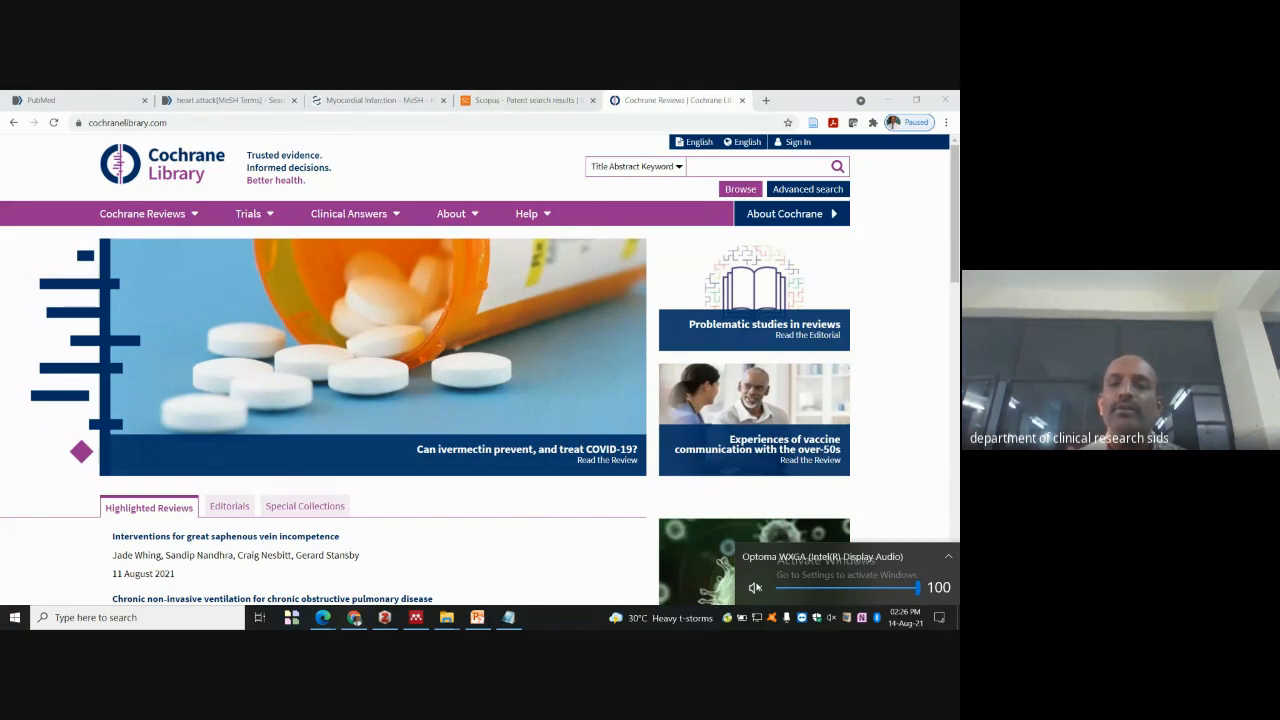
click(754, 588)
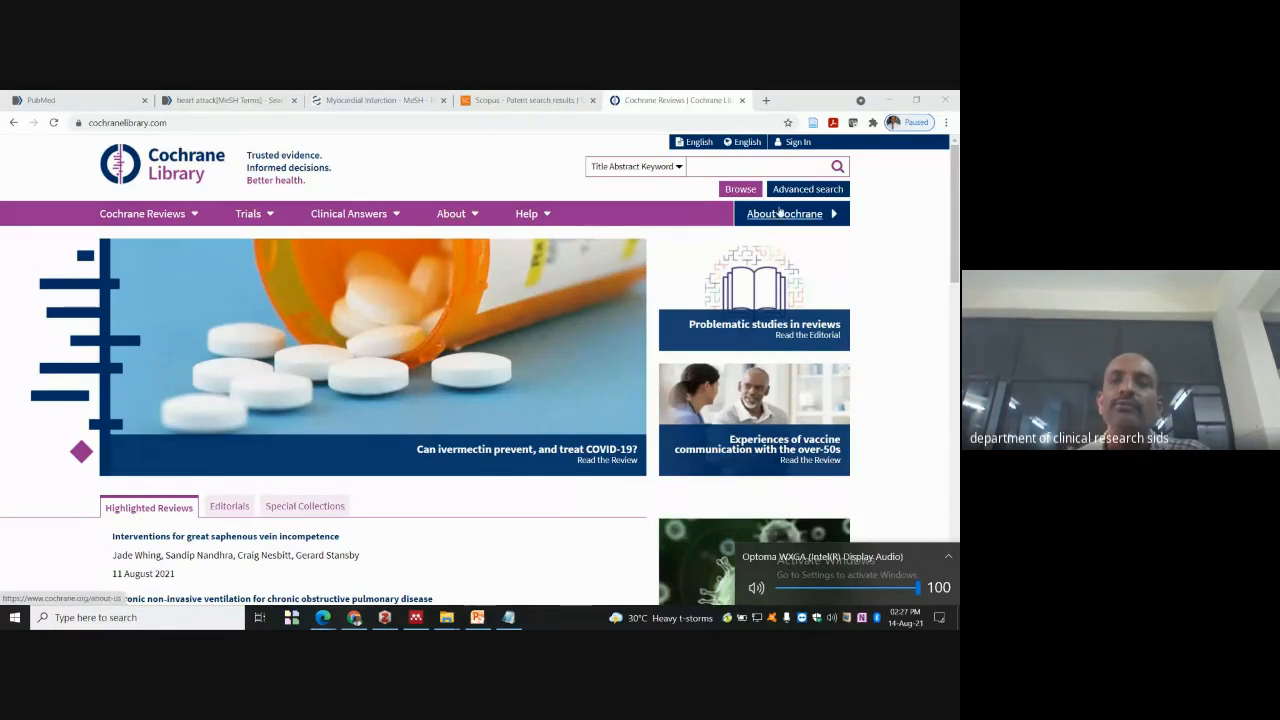
click(795, 142)
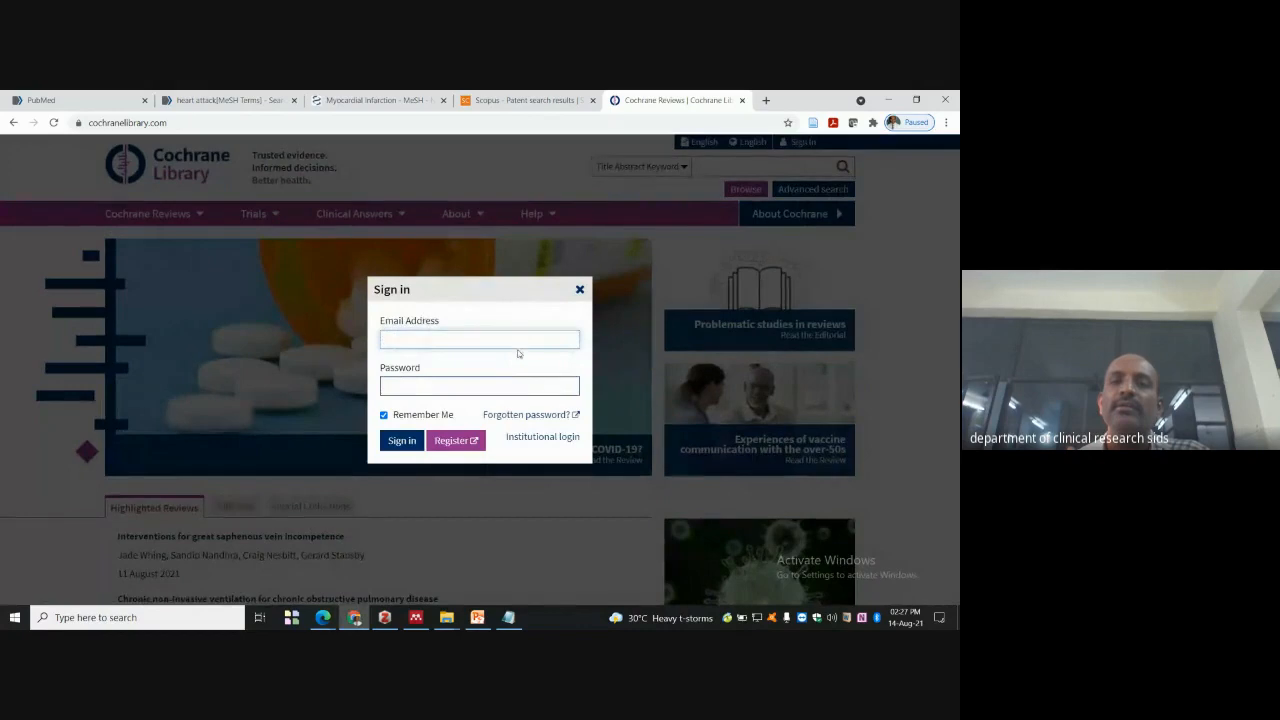
click(580, 290)
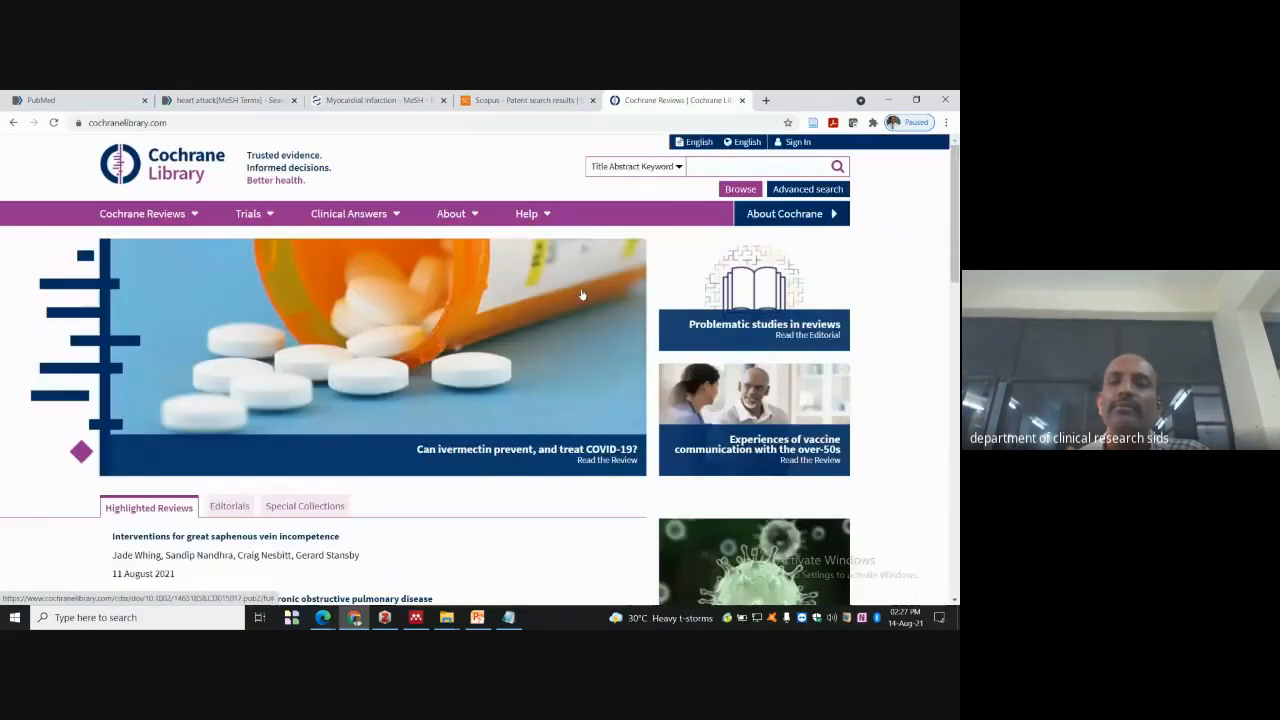
scroll(934, 214, down, 1)
scroll(934, 222, down, 2)
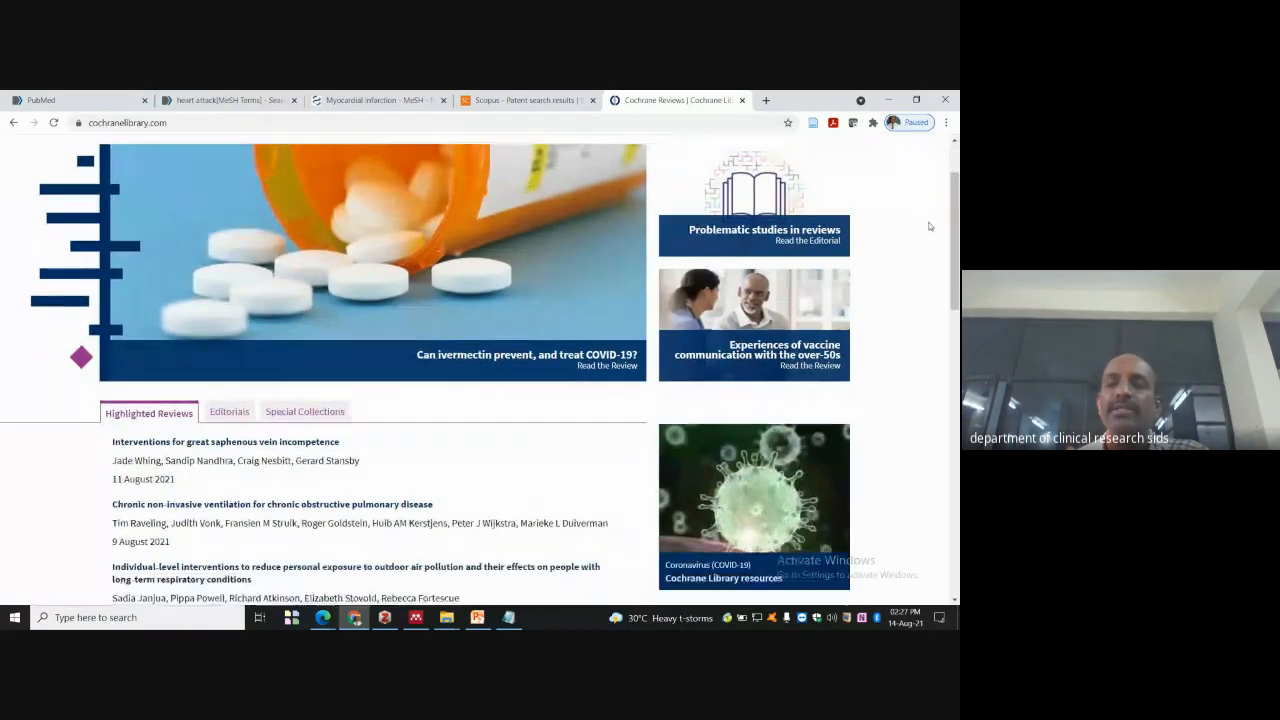
scroll(262, 150, up, 3)
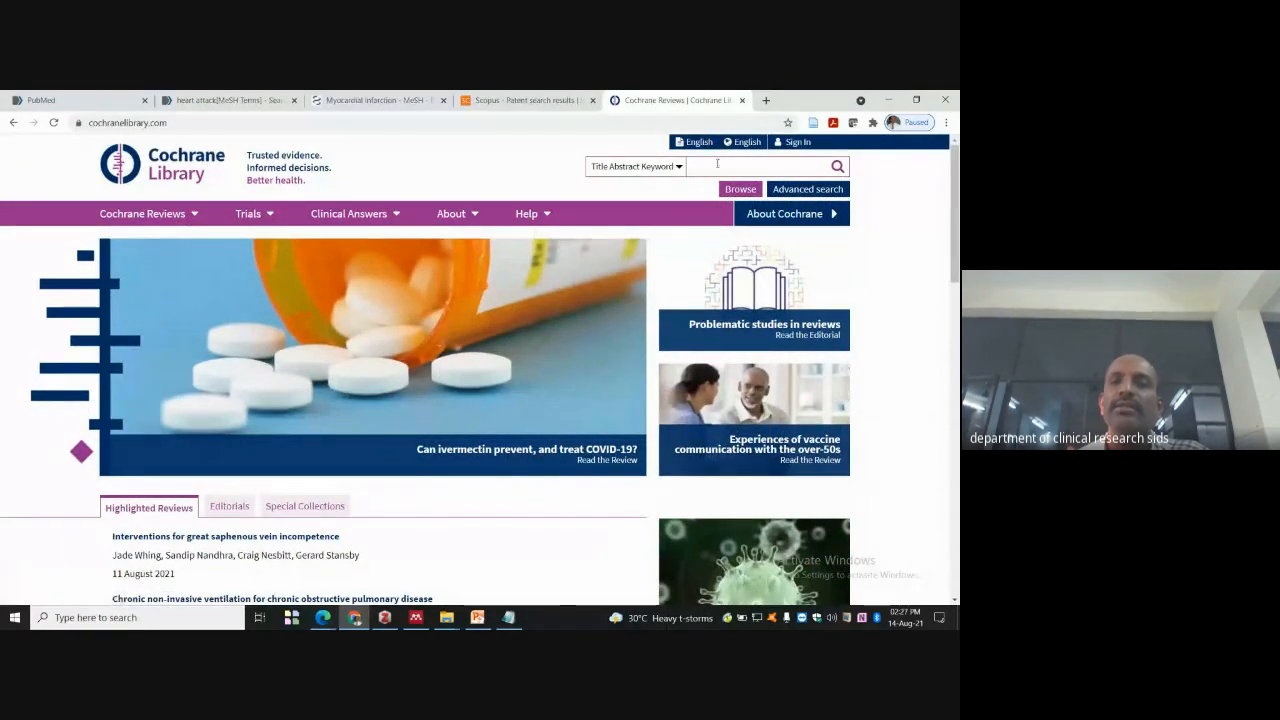
- Search 'caries' in Title Abstract Keyword, listing 83 Cochrane Reviews, 12 protocols and 6999 trials
click(678, 167)
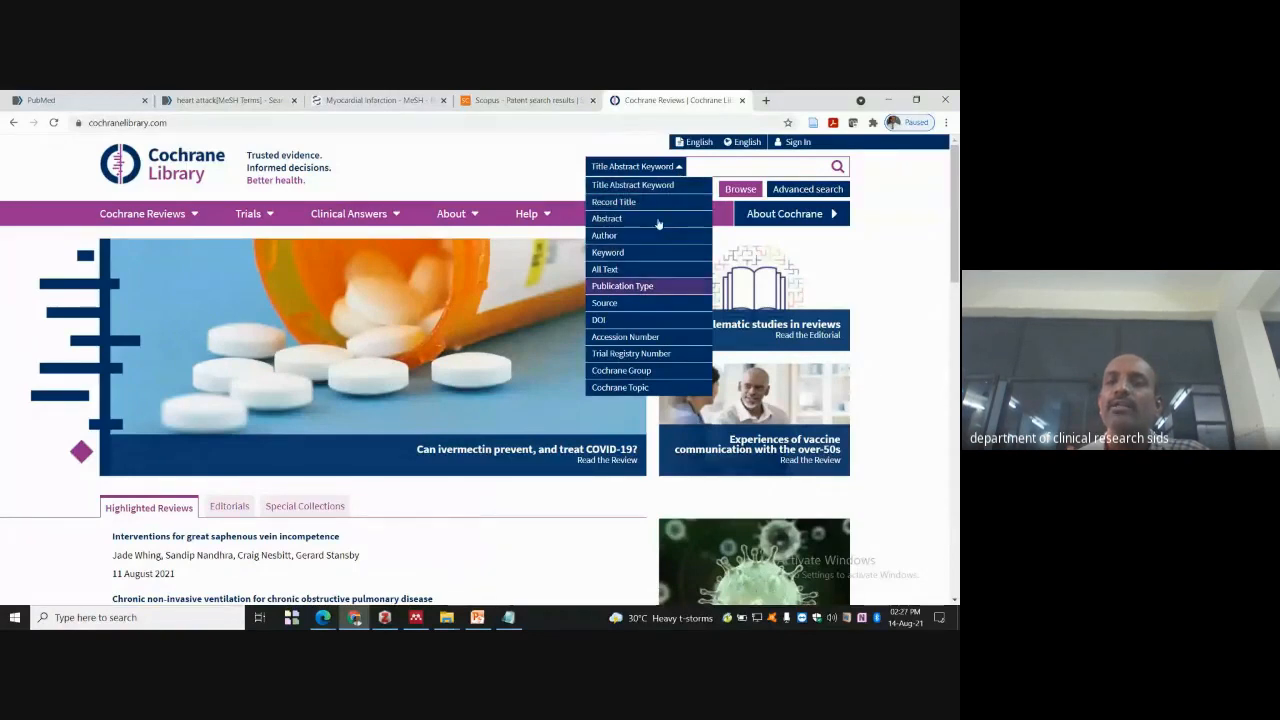
click(726, 165)
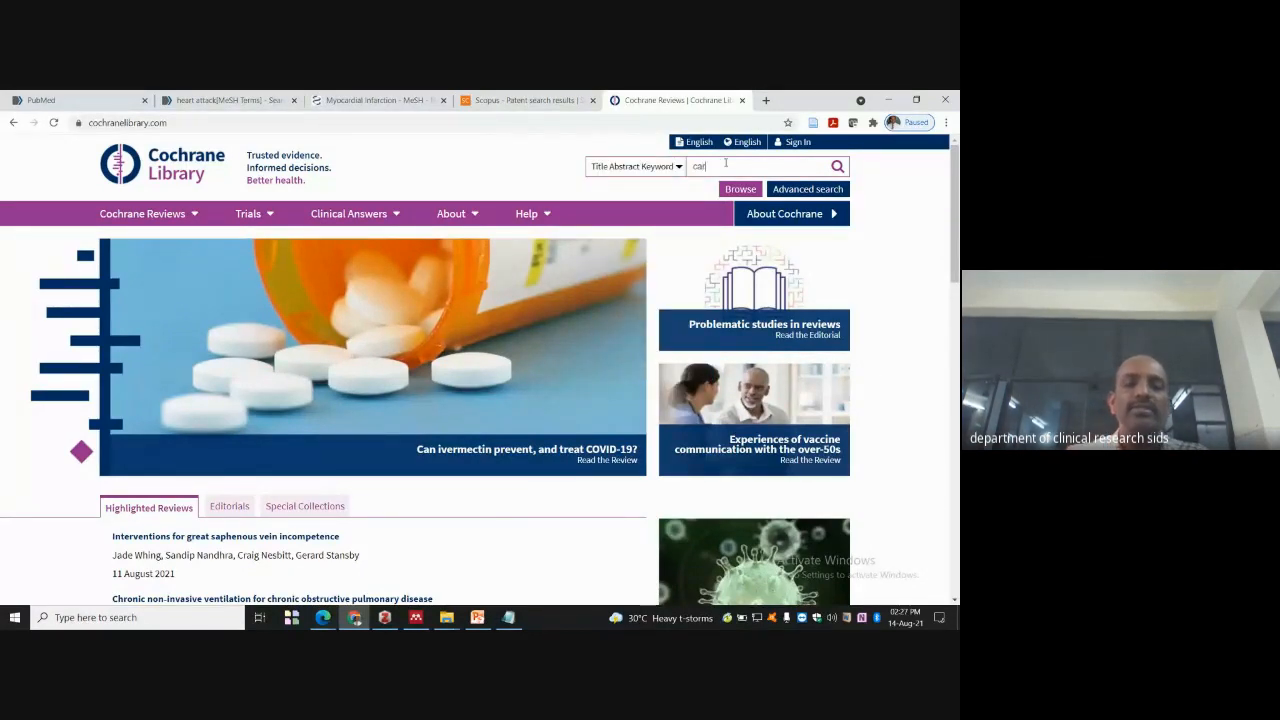
text(caries)
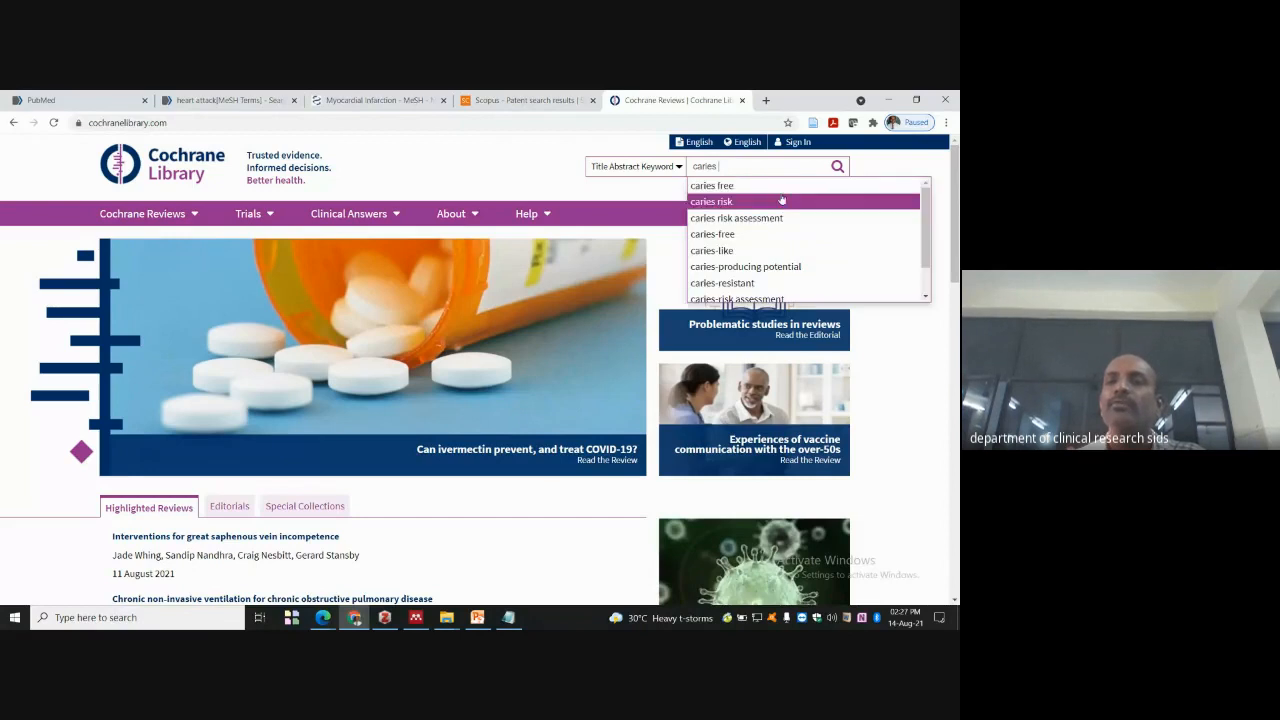
key(Return)
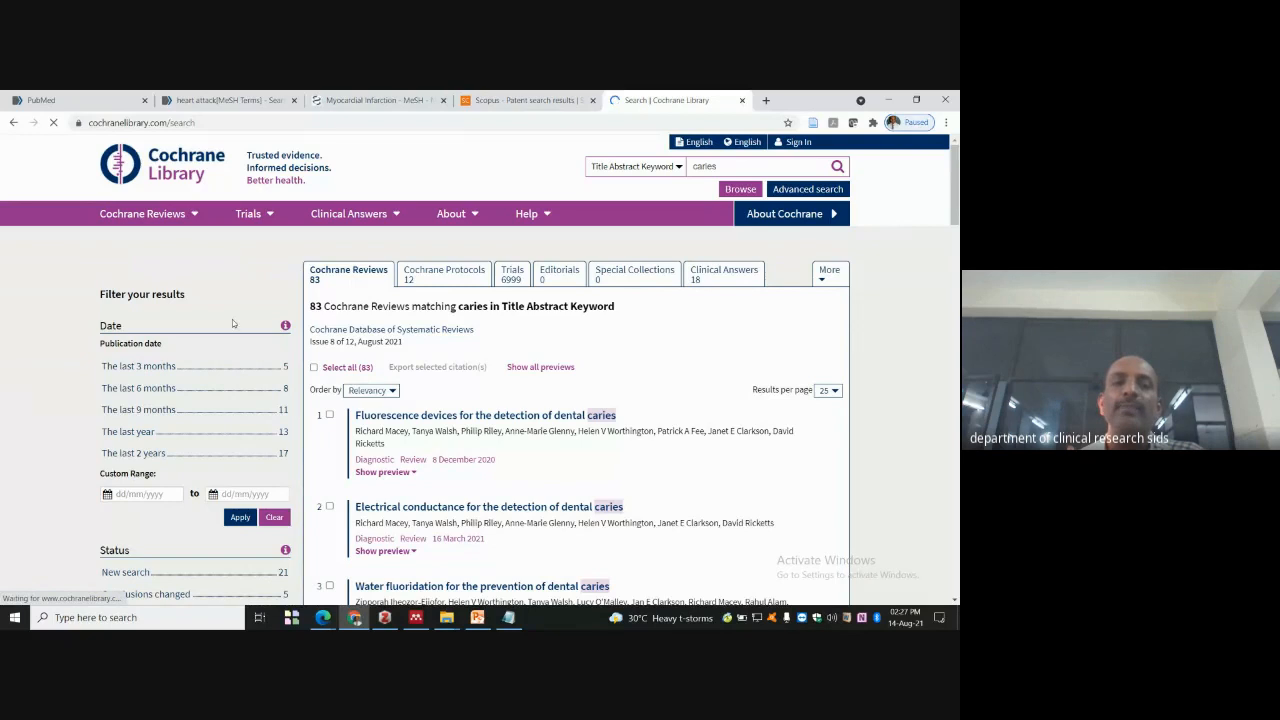
scroll(232, 319, down, 1)
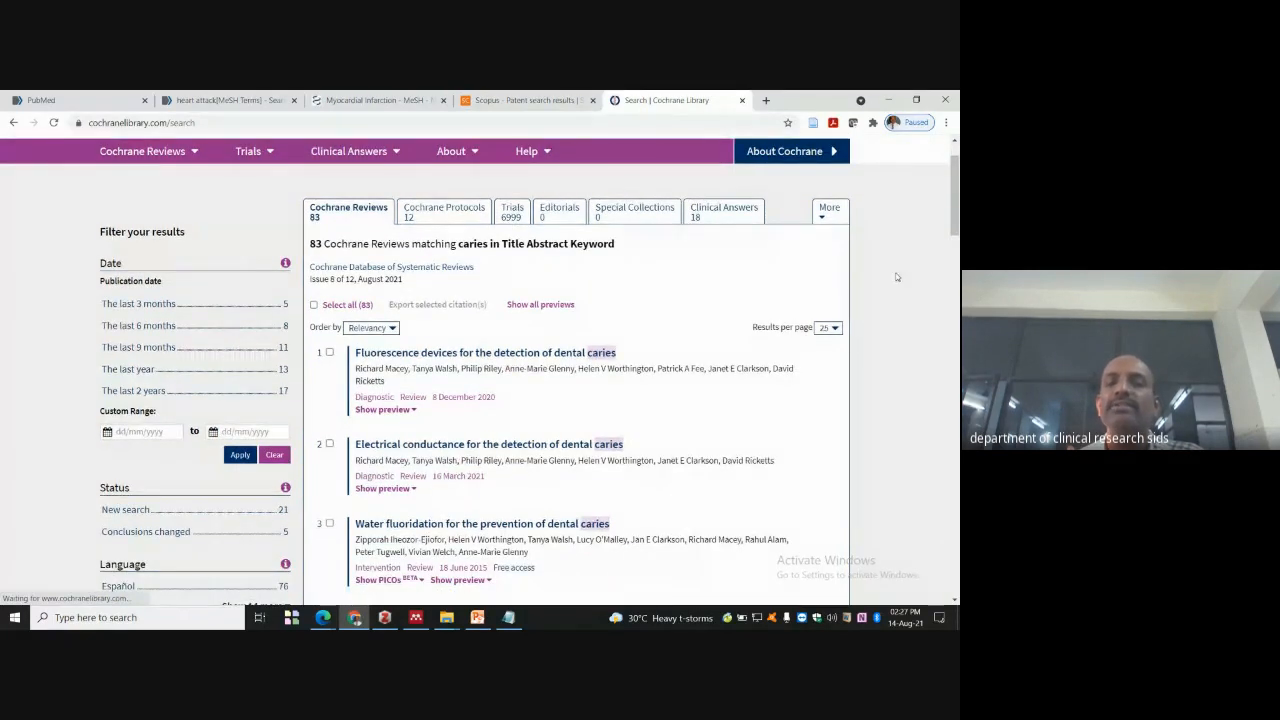
scroll(893, 275, down, 2)
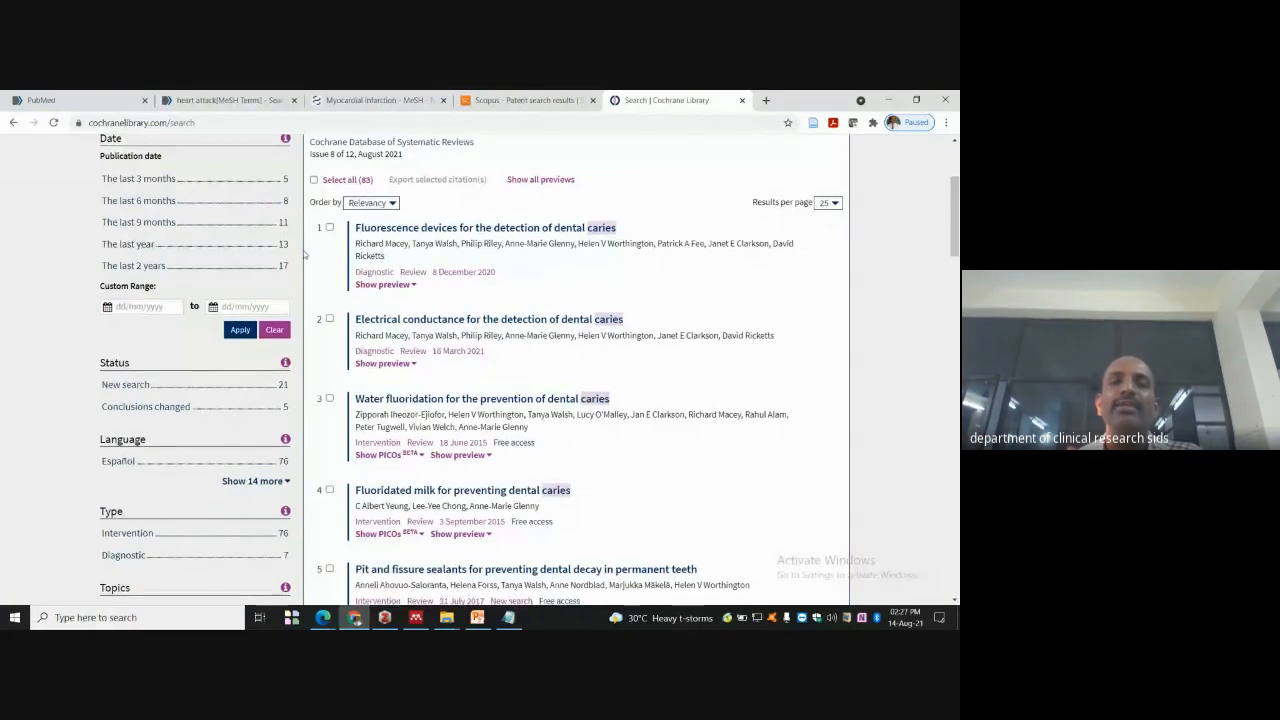
scroll(320, 270, up, 3)
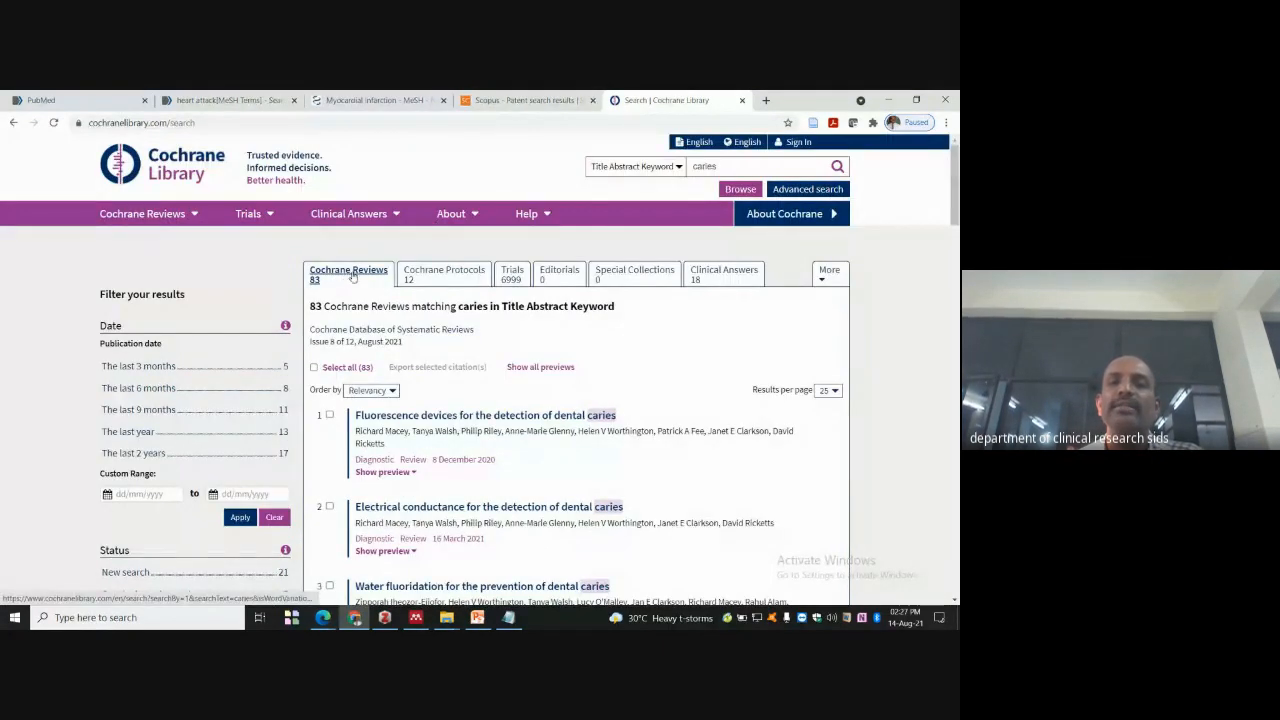
- Look over the caries Protocols and Trials, then show the 18 Clinical Answers
click(436, 274)
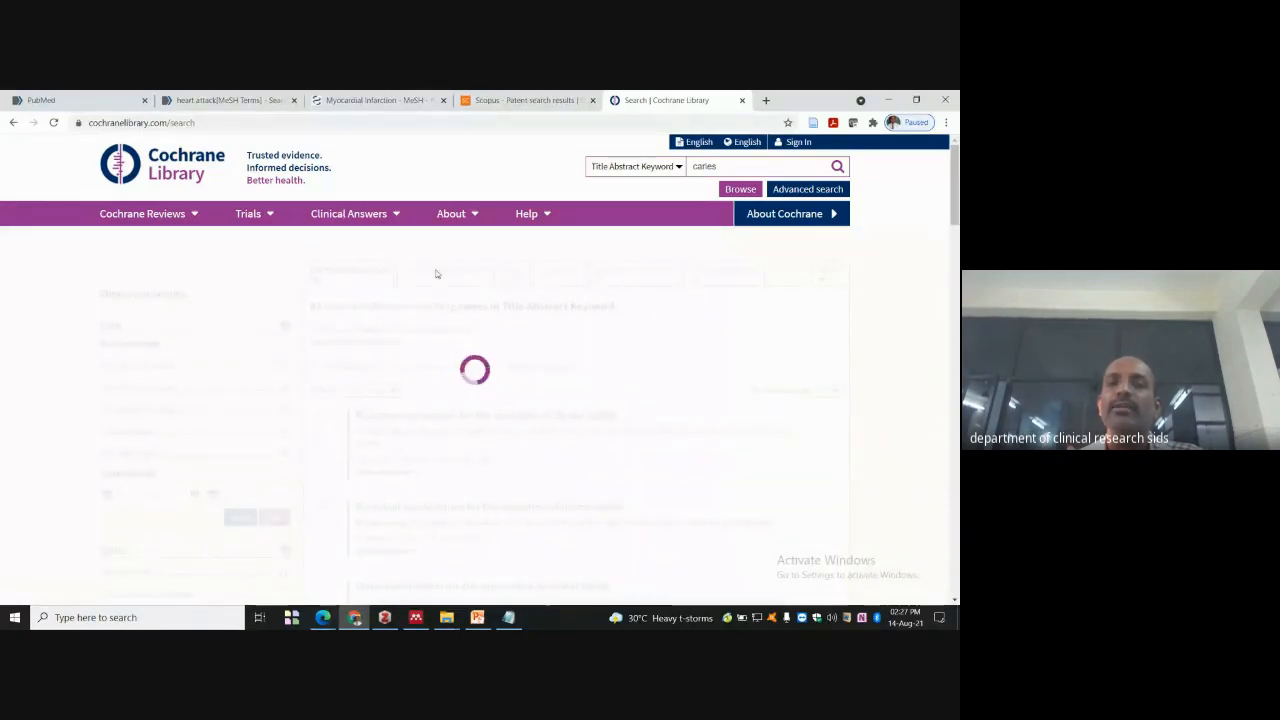
scroll(445, 283, down, 1)
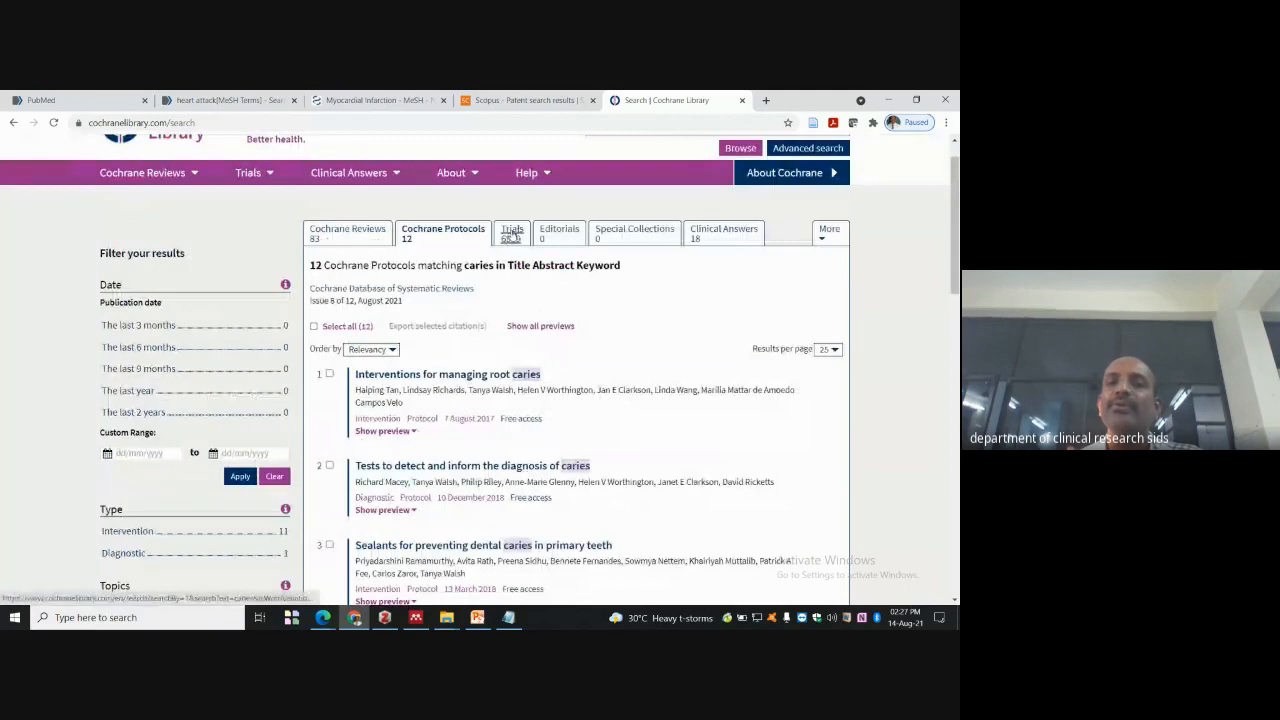
click(512, 233)
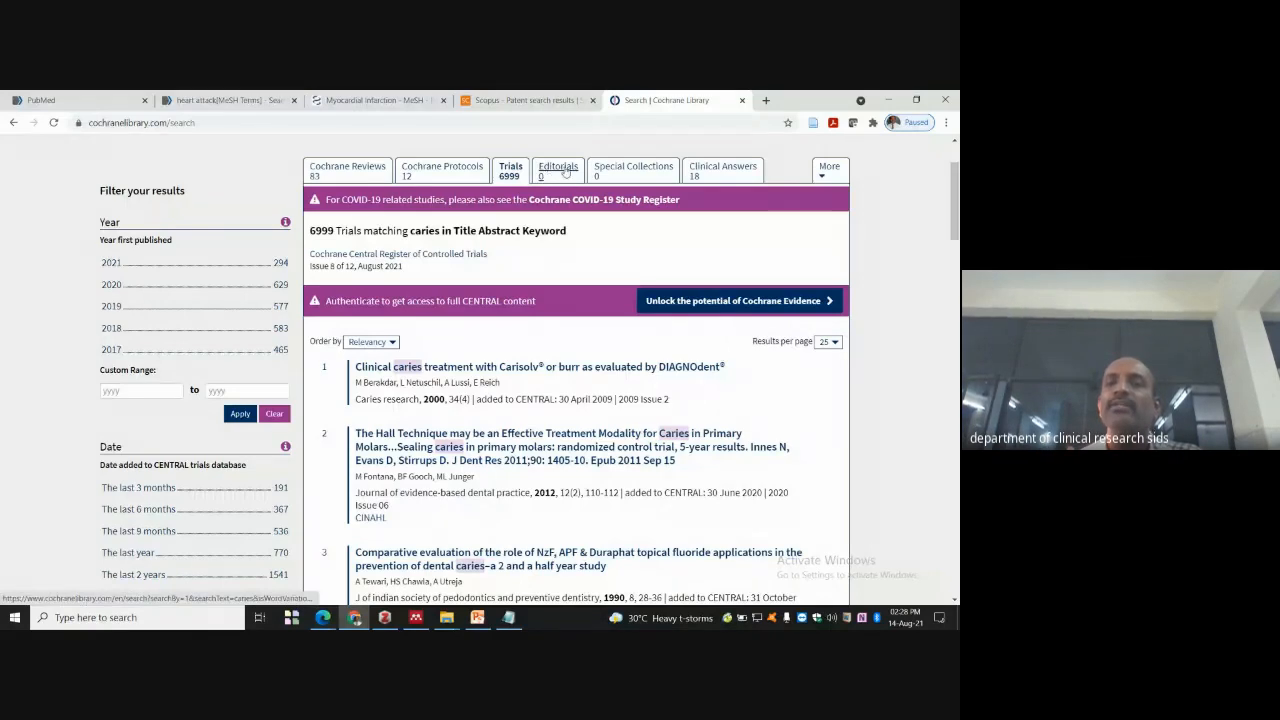
click(734, 176)
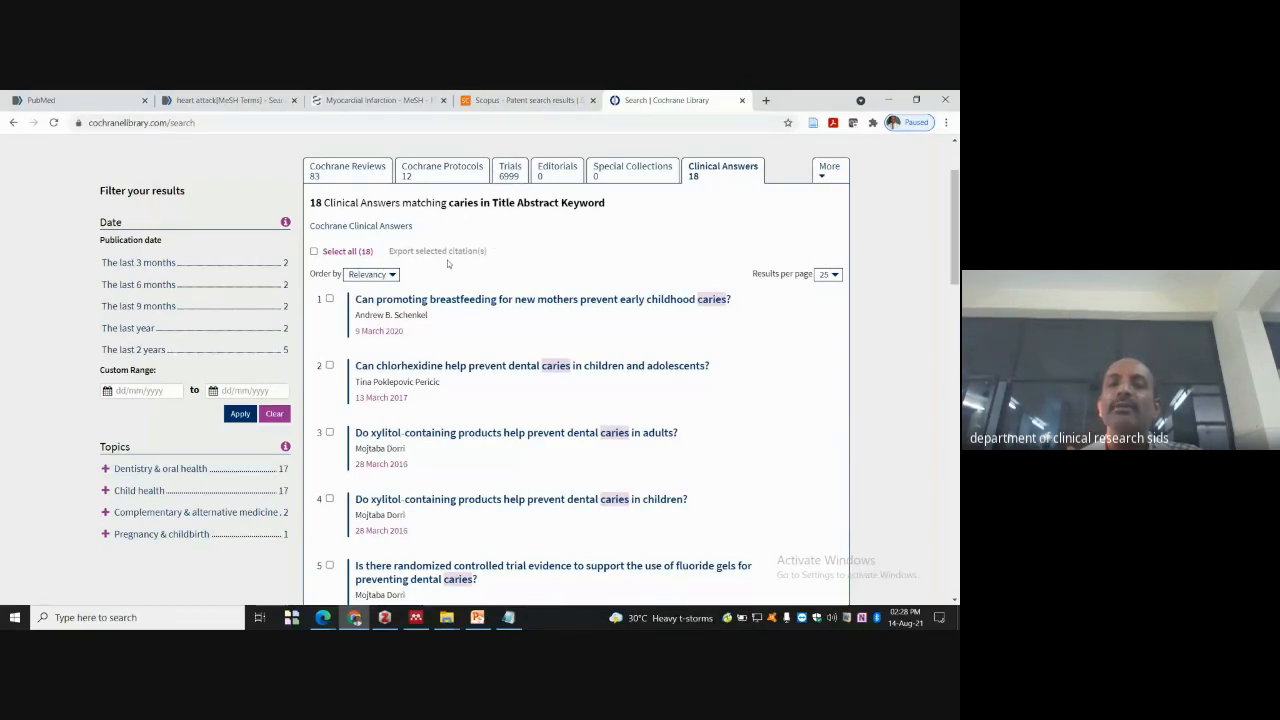
- Set the Clinical Answers list to 100 results per page
click(396, 276)
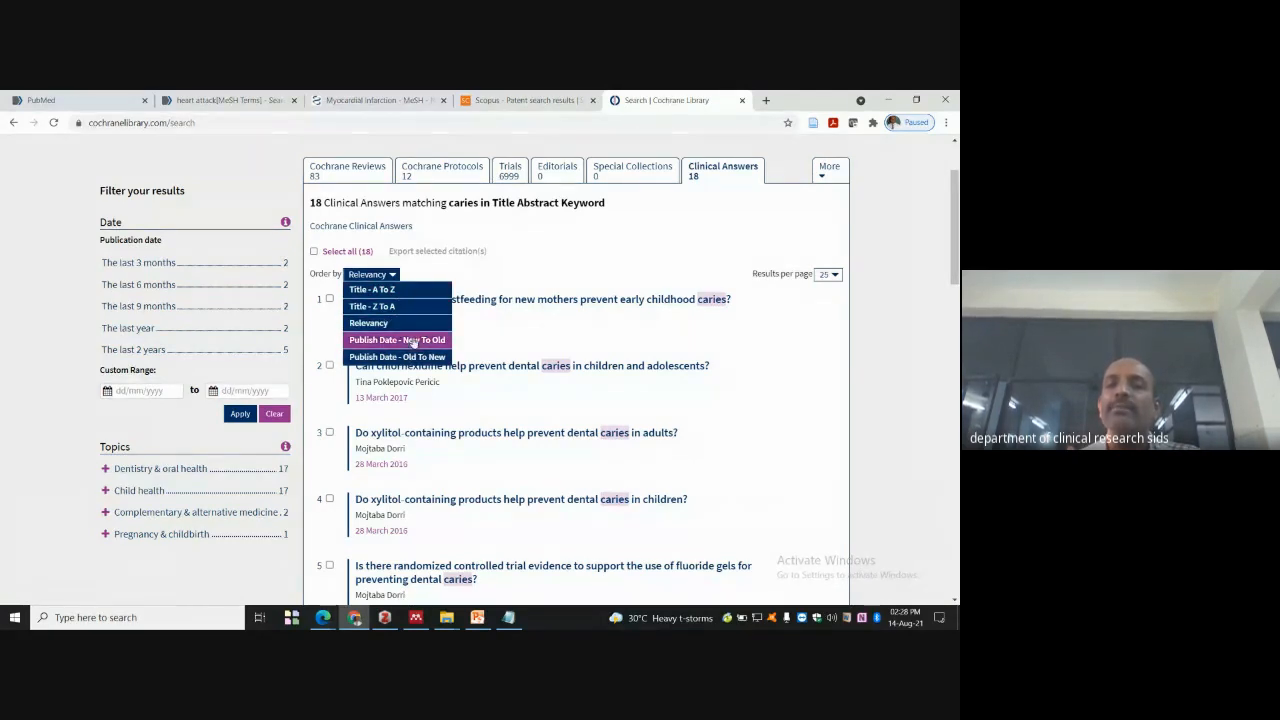
drag(856, 335, 846, 314)
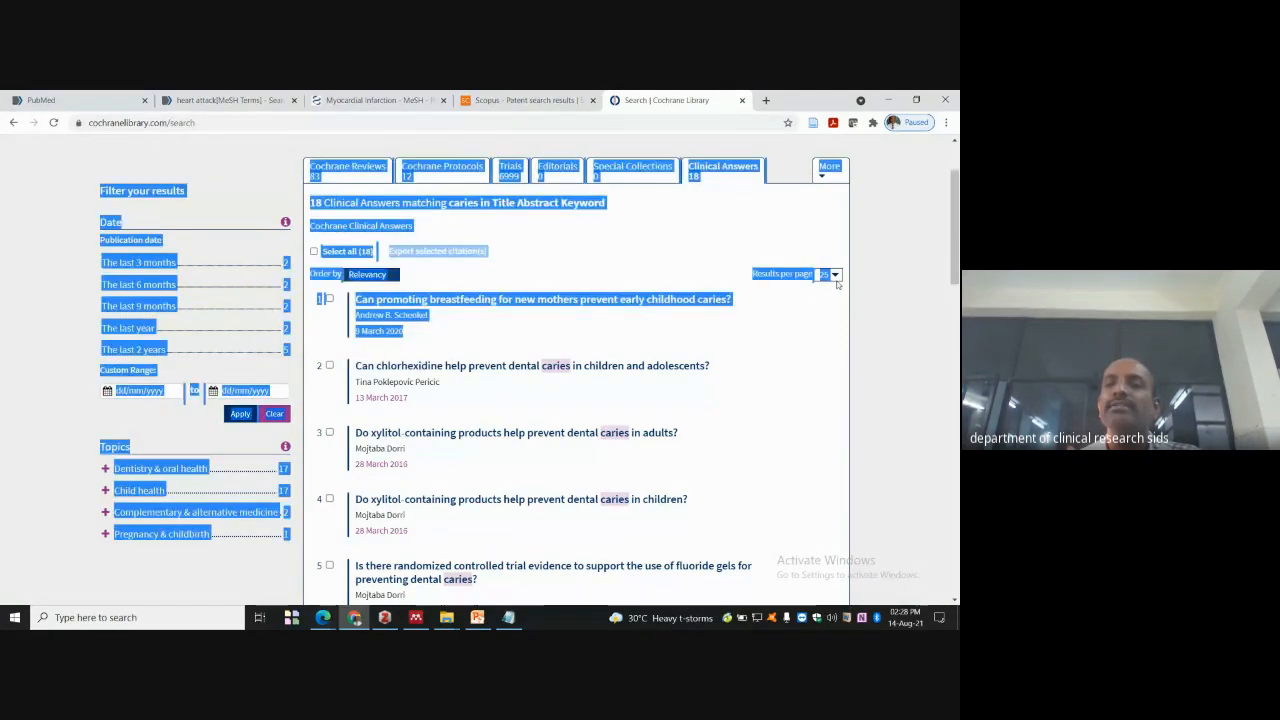
click(829, 274)
click(828, 322)
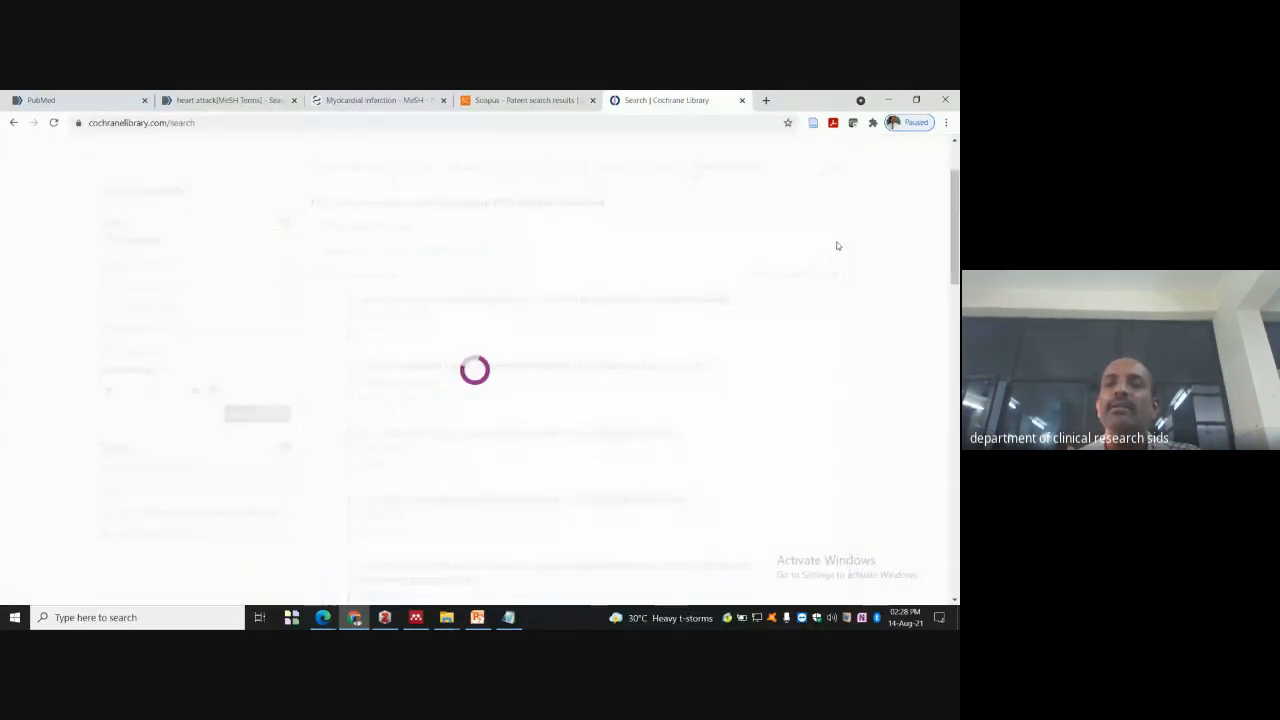
scroll(760, 286, down, 12)
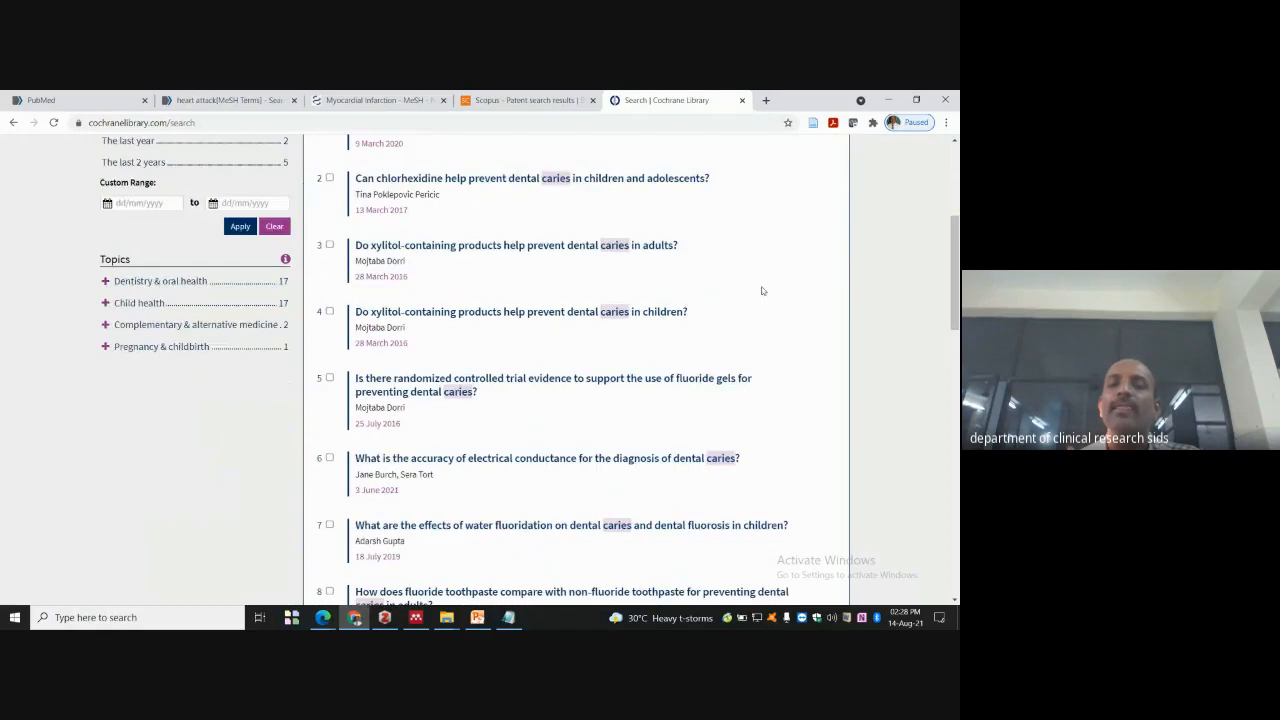
scroll(735, 281, up, 12)
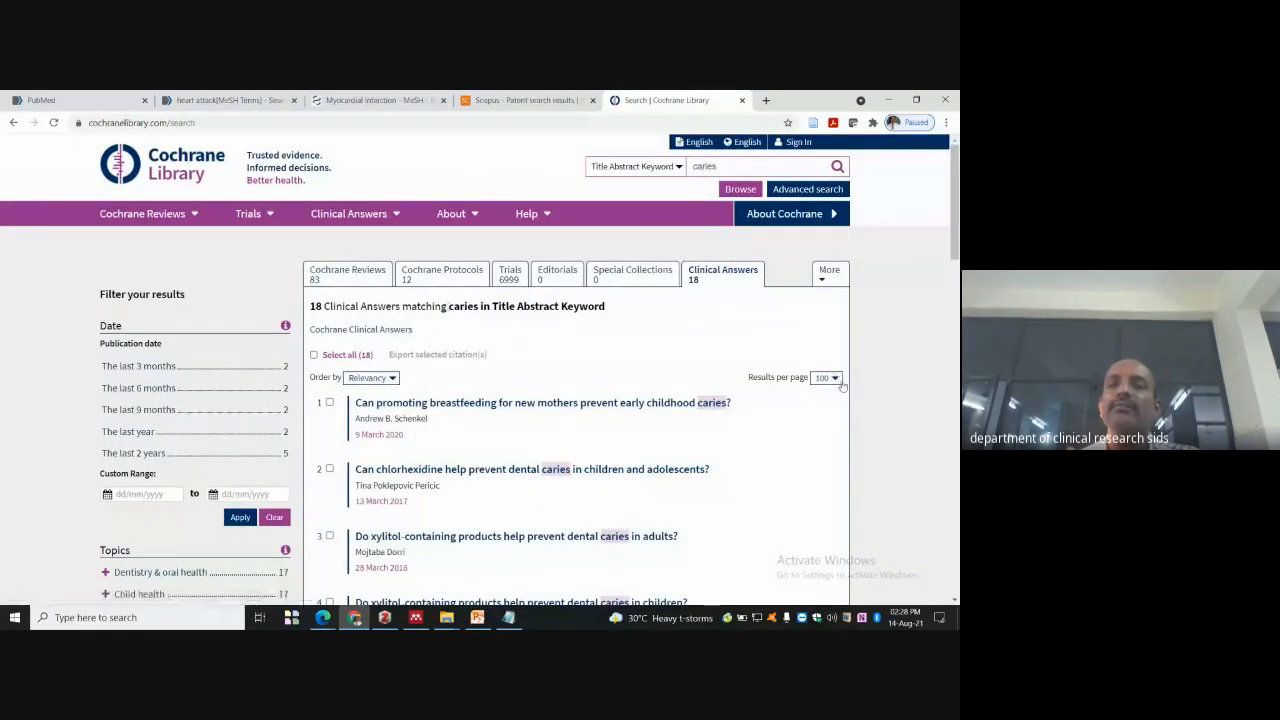
scroll(878, 296, down, 5)
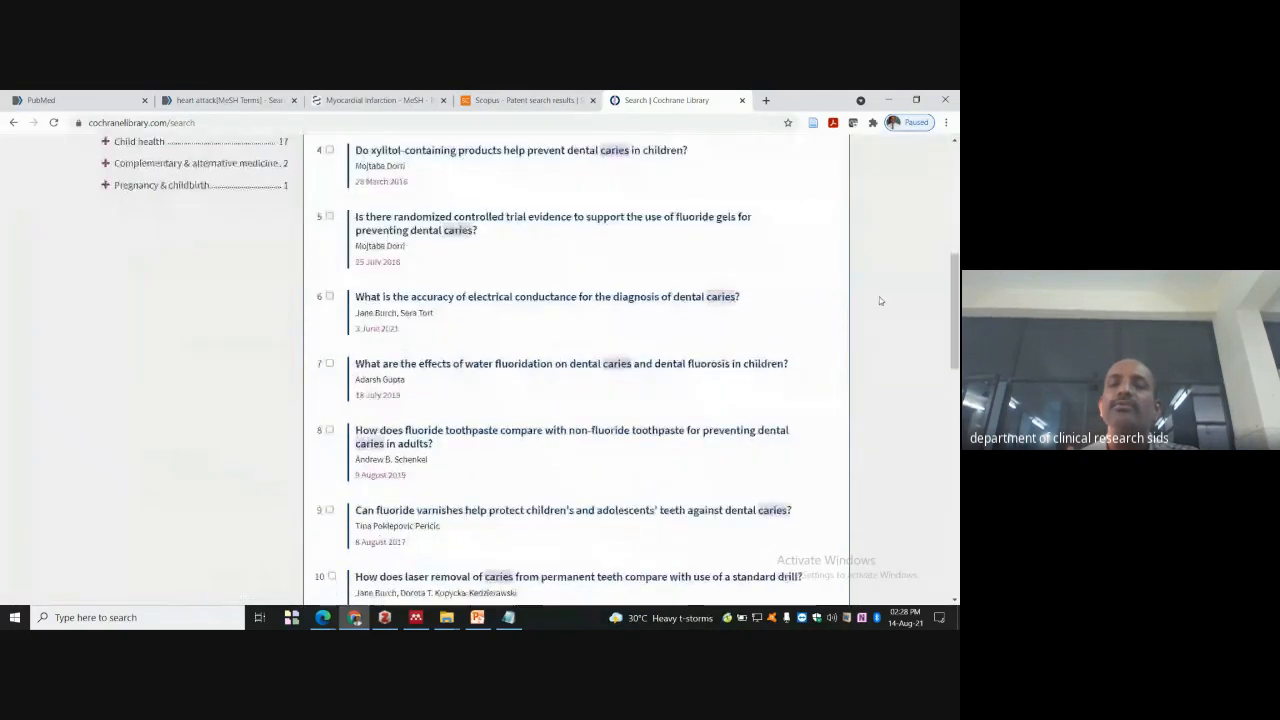
scroll(875, 295, up, 5)
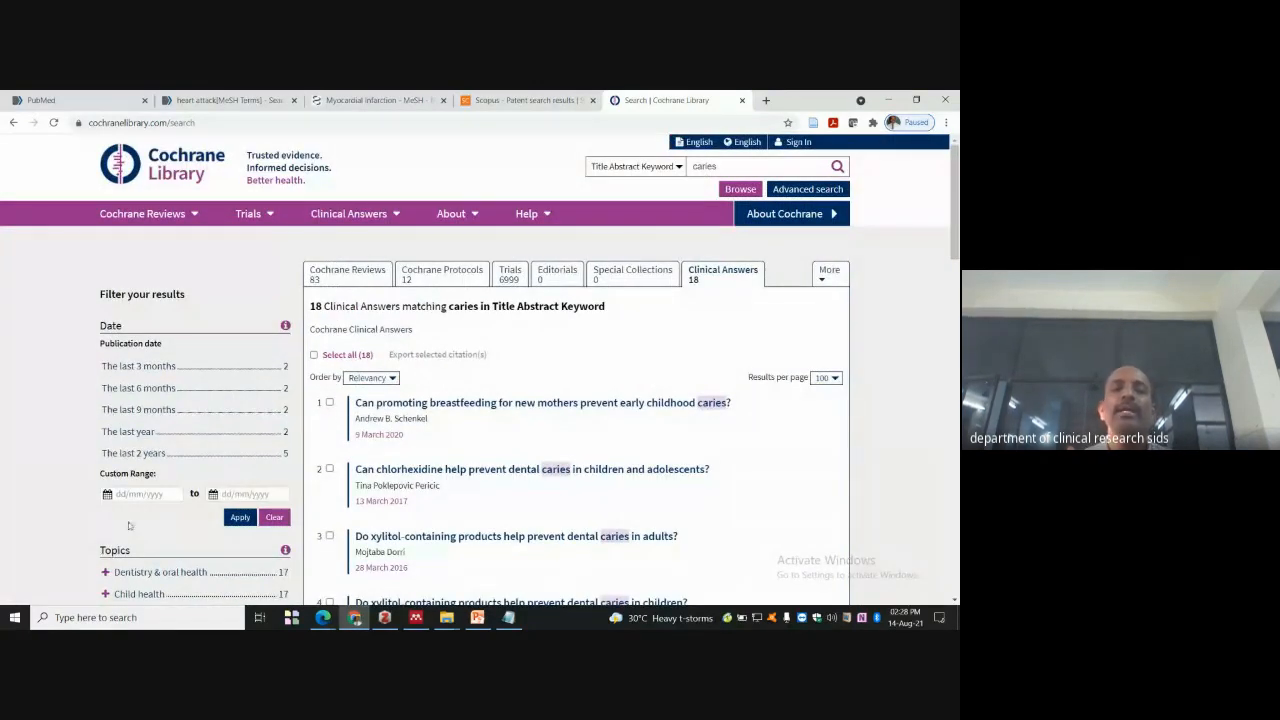
- Apply a custom date range of 01/08/2021 to 14/08/2021 to the Clinical Answers
click(140, 493)
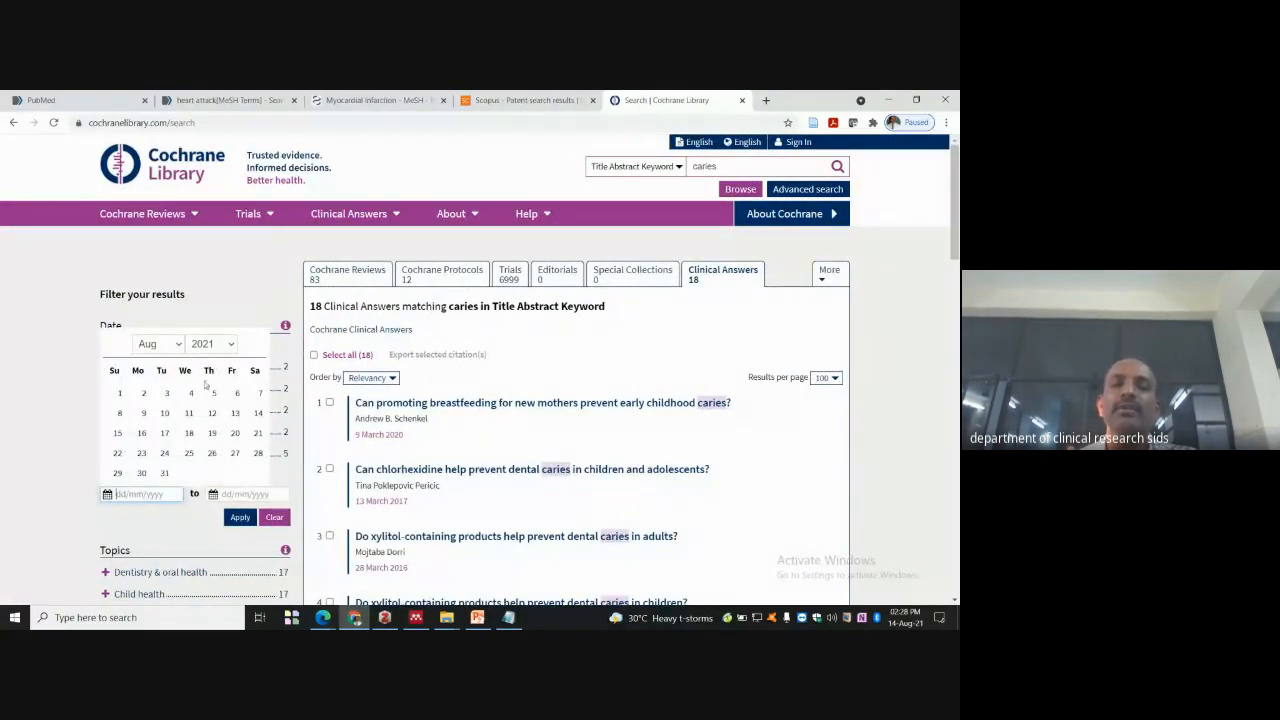
click(120, 394)
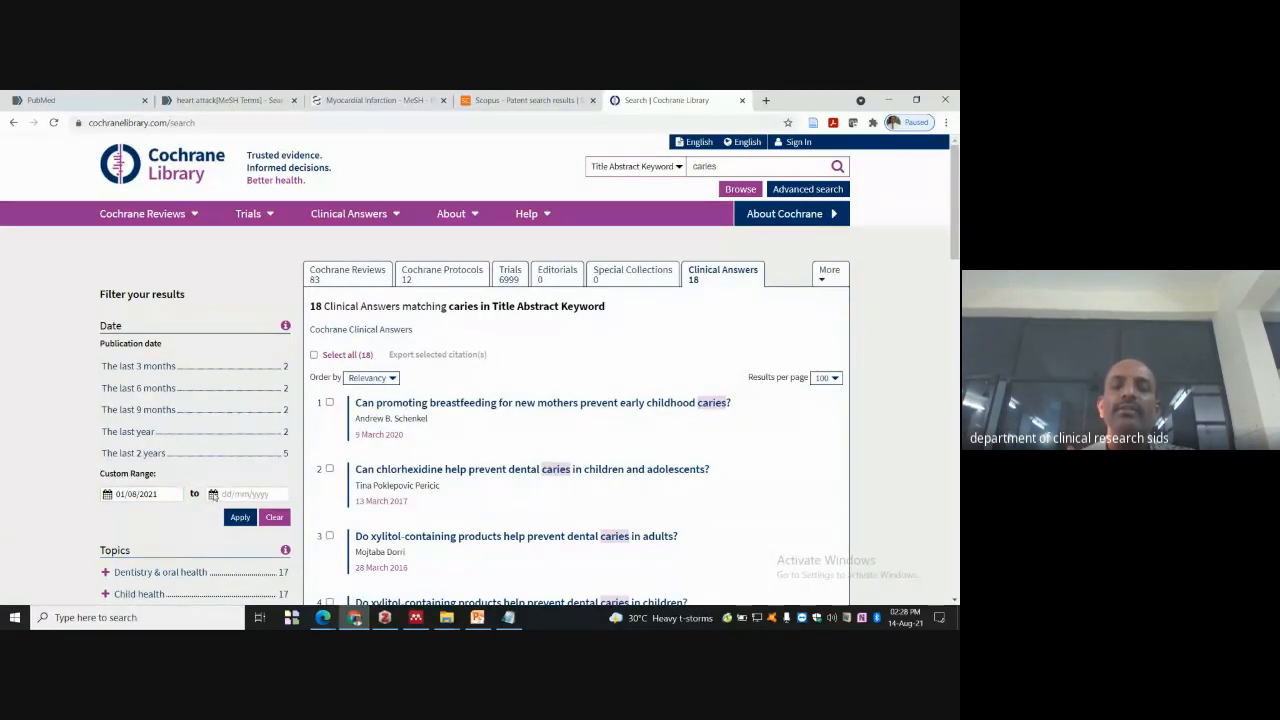
click(240, 493)
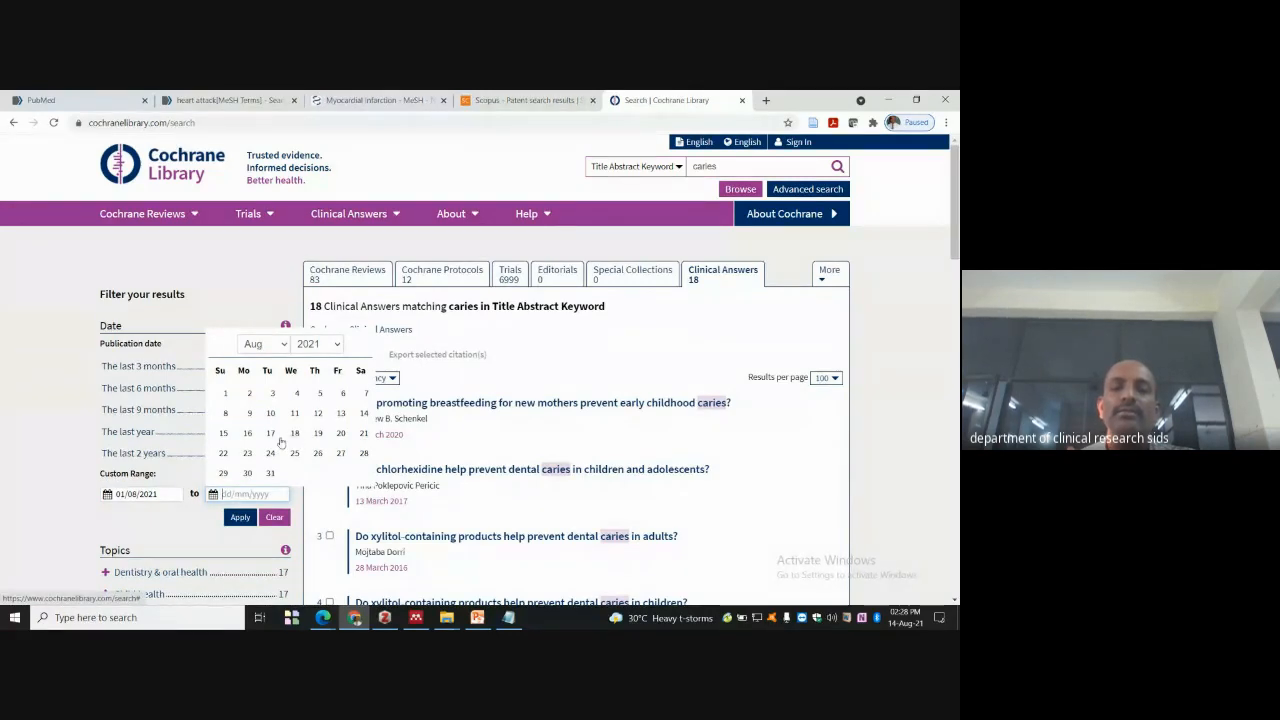
click(363, 413)
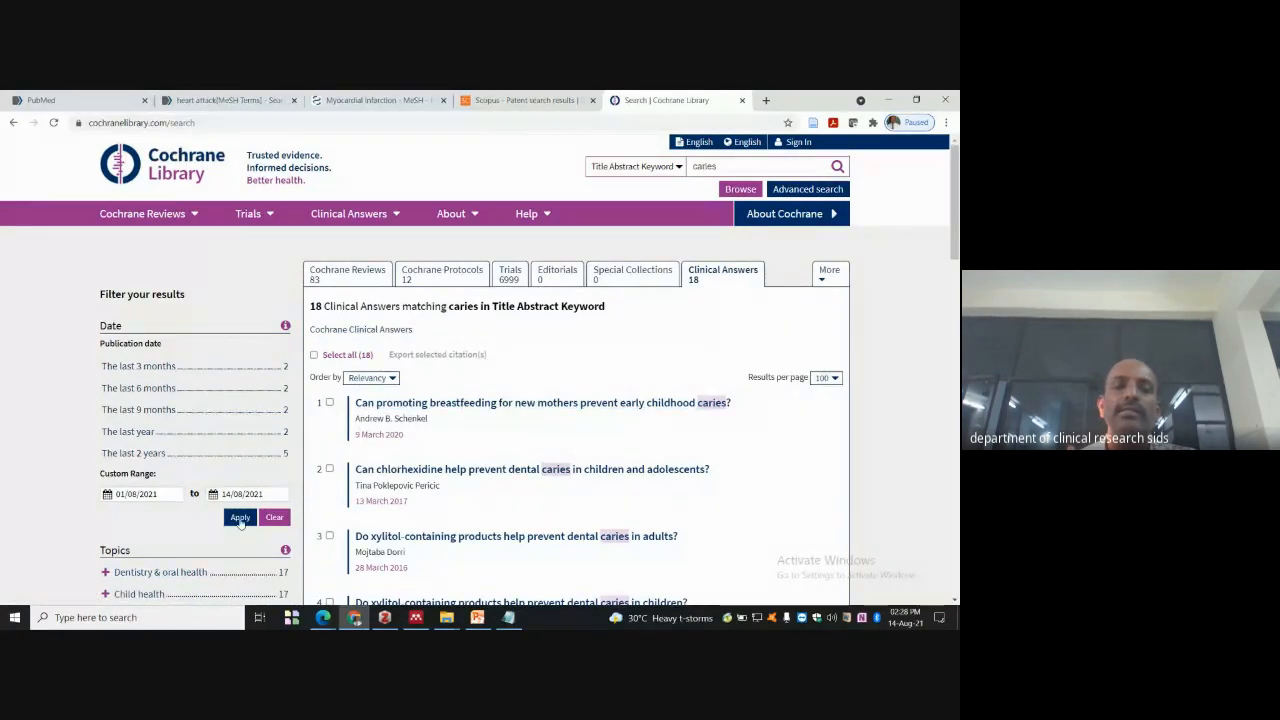
click(240, 518)
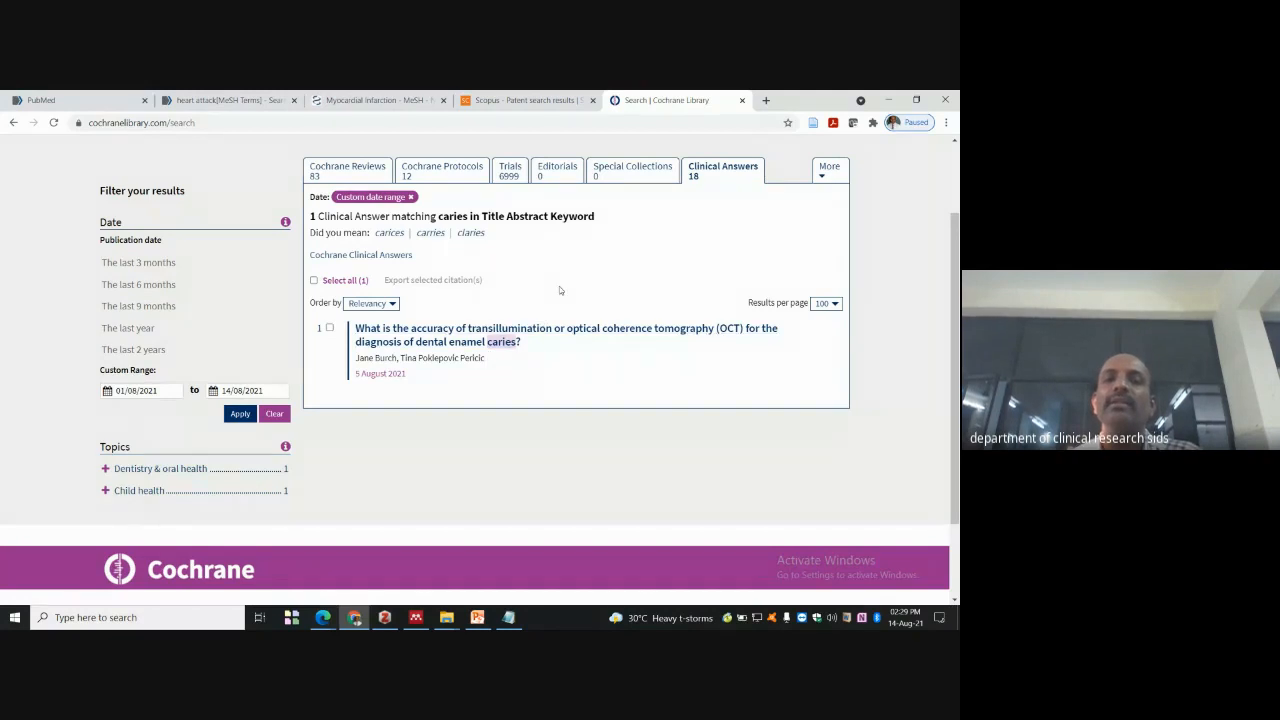
scroll(559, 286, up, 1)
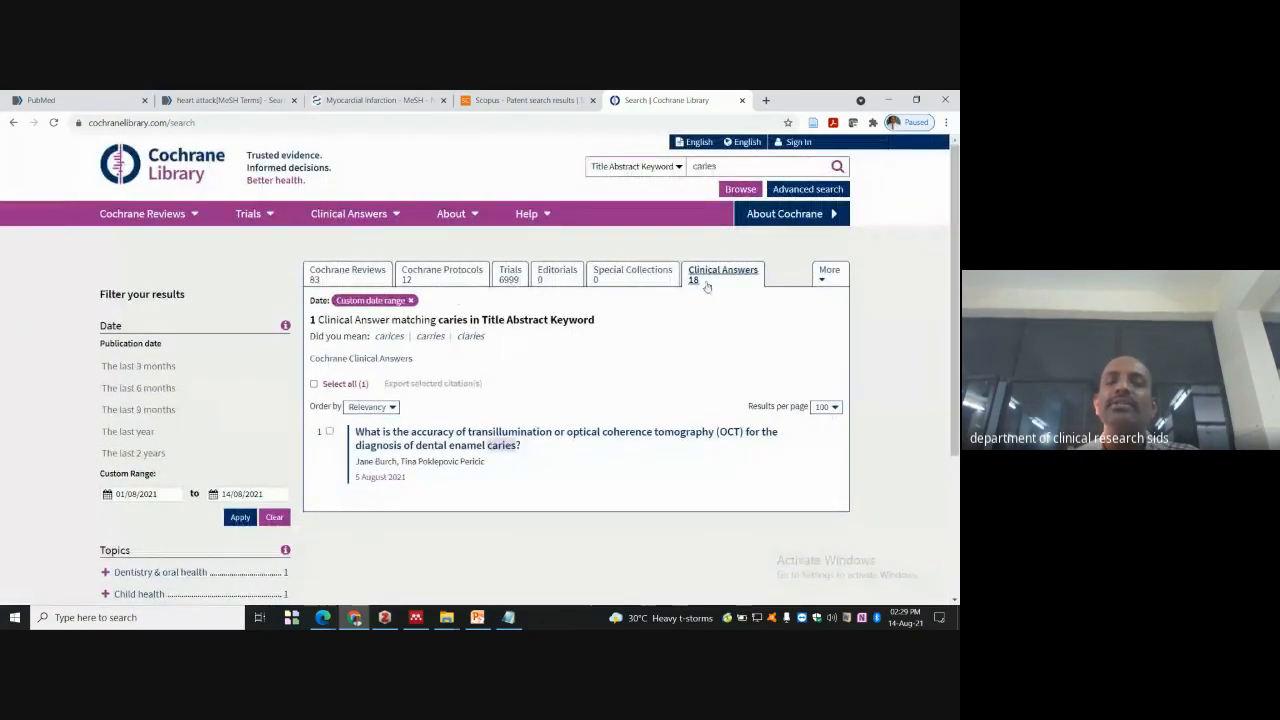
- Filter the caries Cochrane Reviews to 01/08/2021–14/08/2021, leaving one review
click(325, 279)
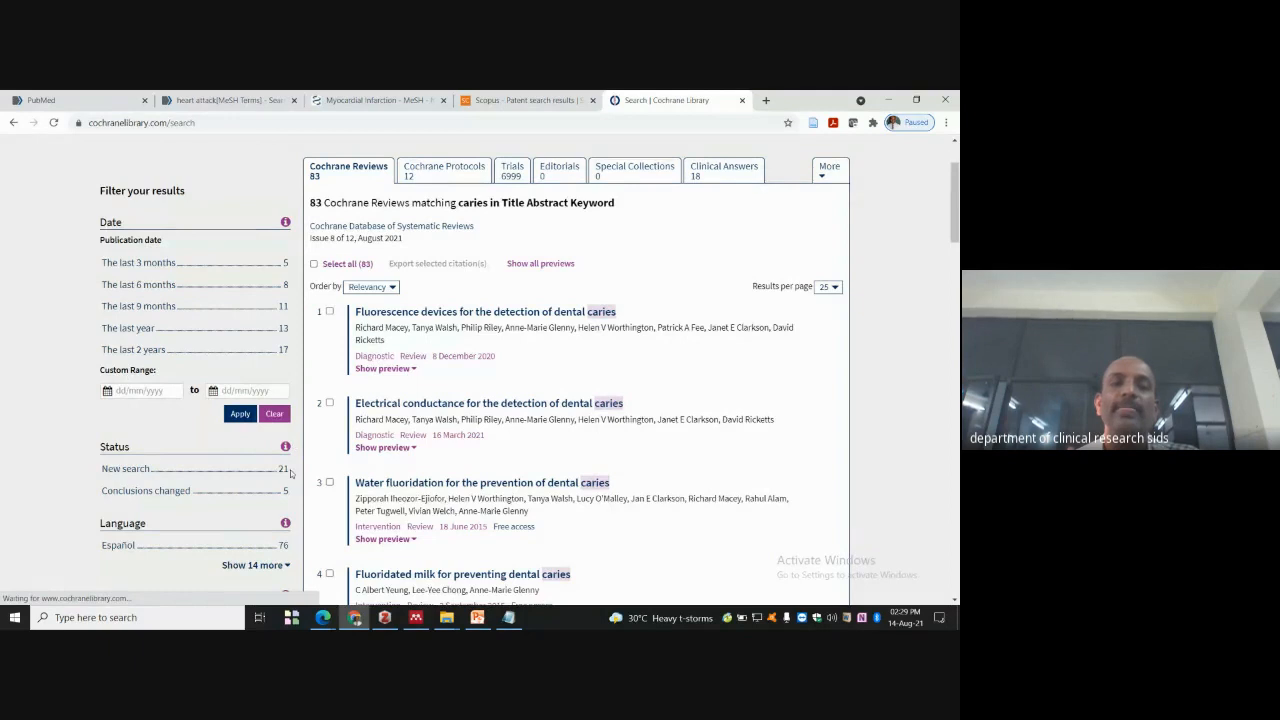
scroll(290, 474, down, 2)
click(139, 266)
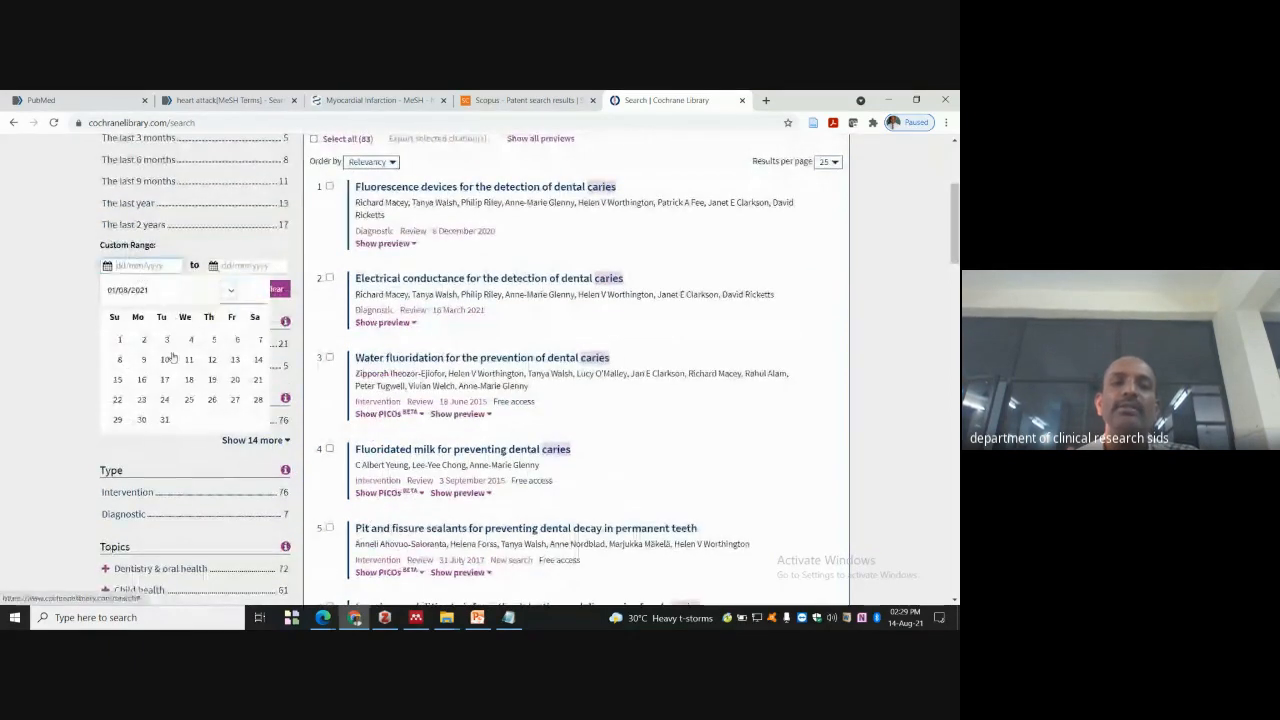
click(120, 340)
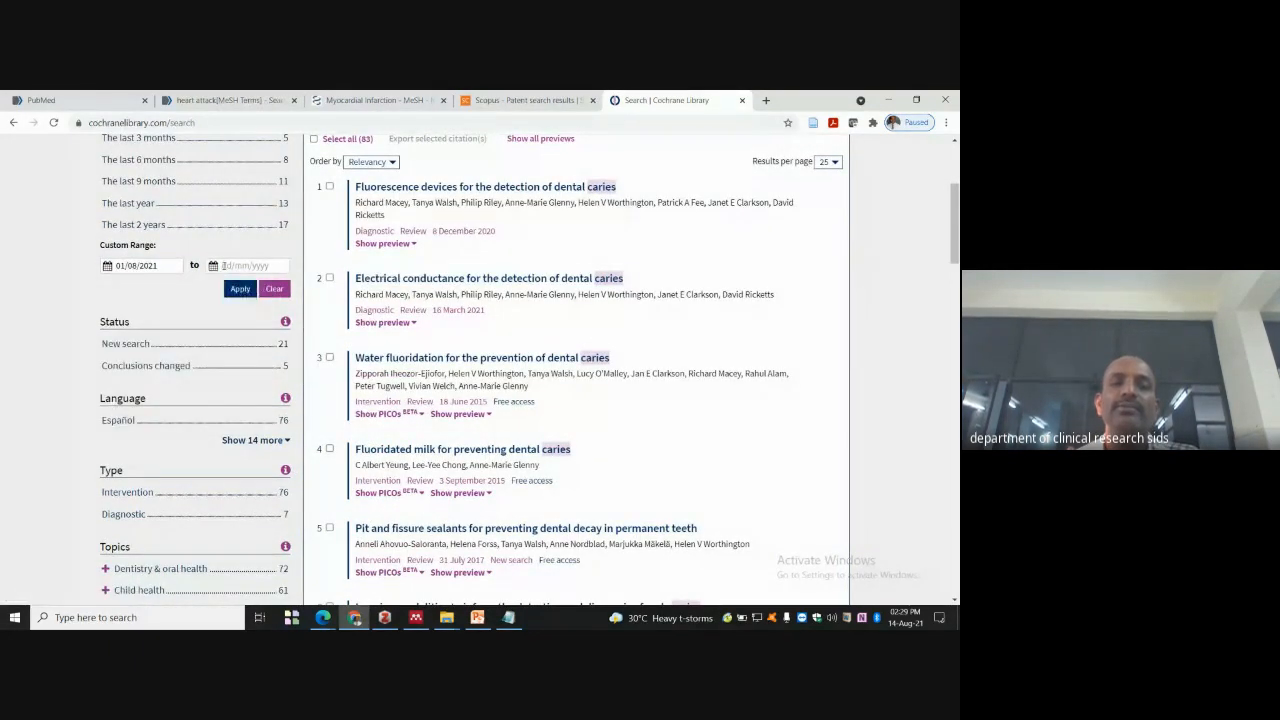
click(245, 265)
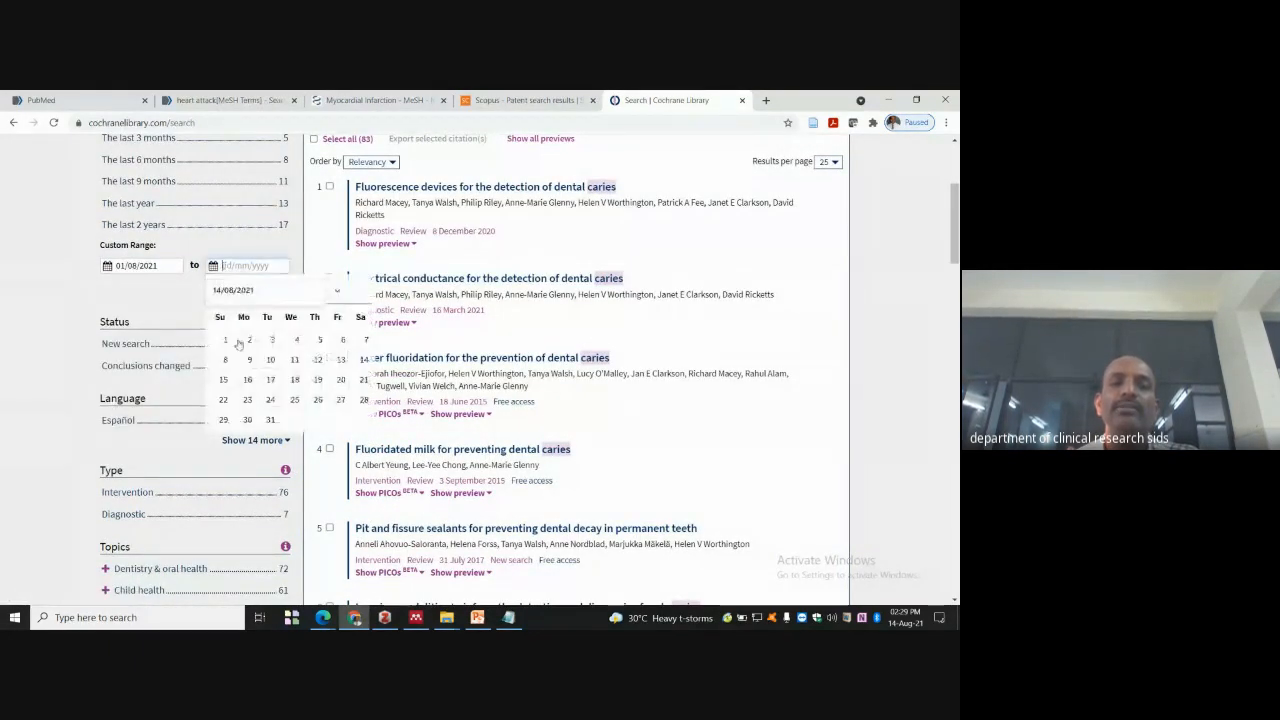
click(363, 360)
click(237, 290)
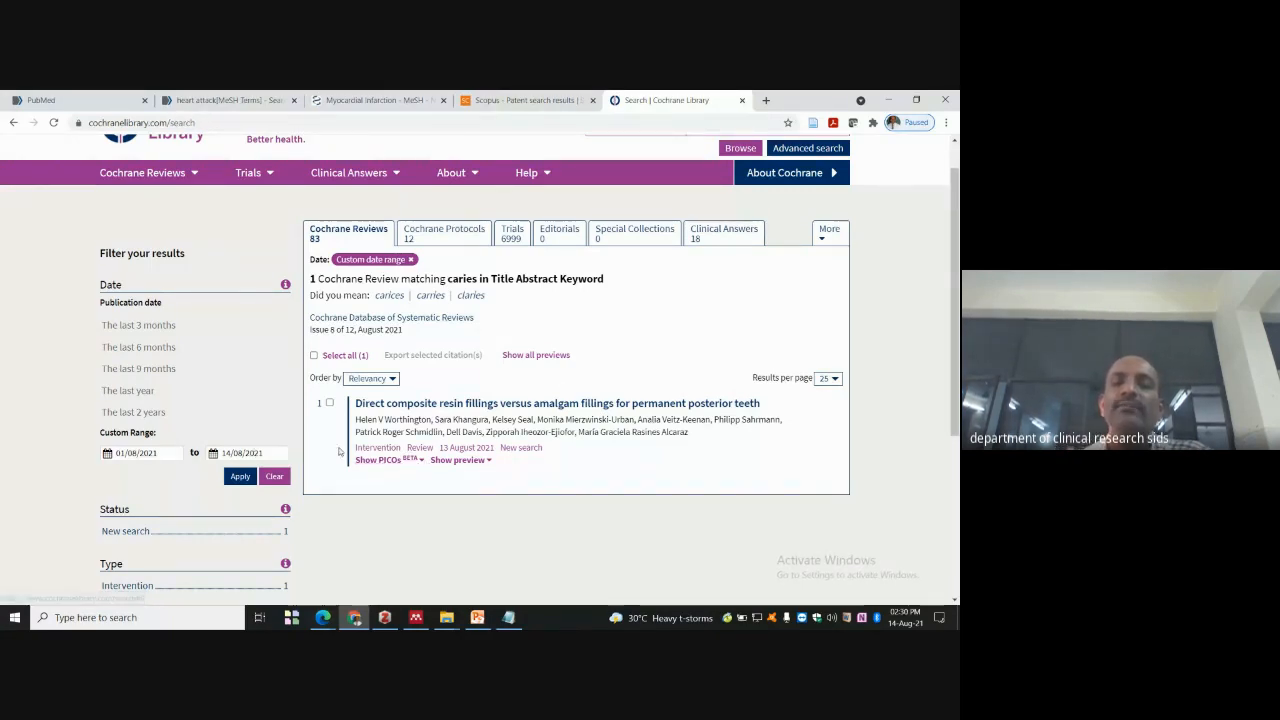
- Close the Cochrane Library tab to return to the Scopus patent results
scroll(396, 208, up, 1)
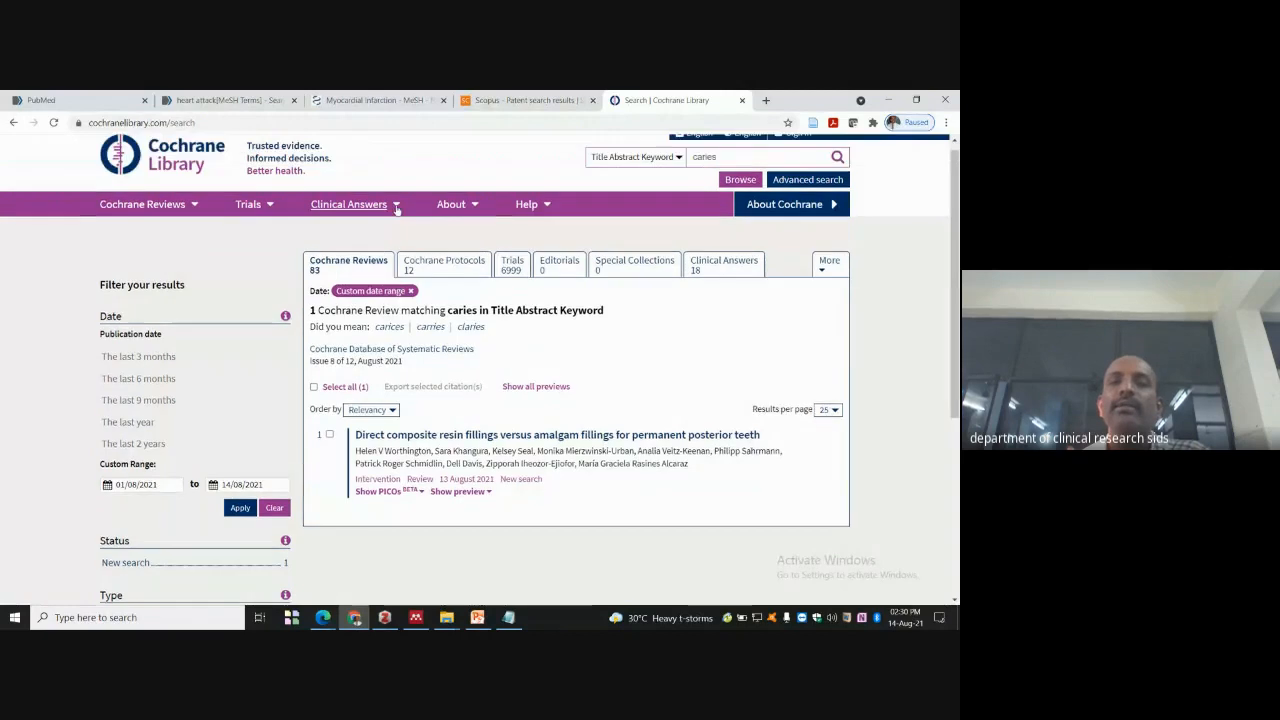
scroll(396, 208, up, 1)
click(742, 100)
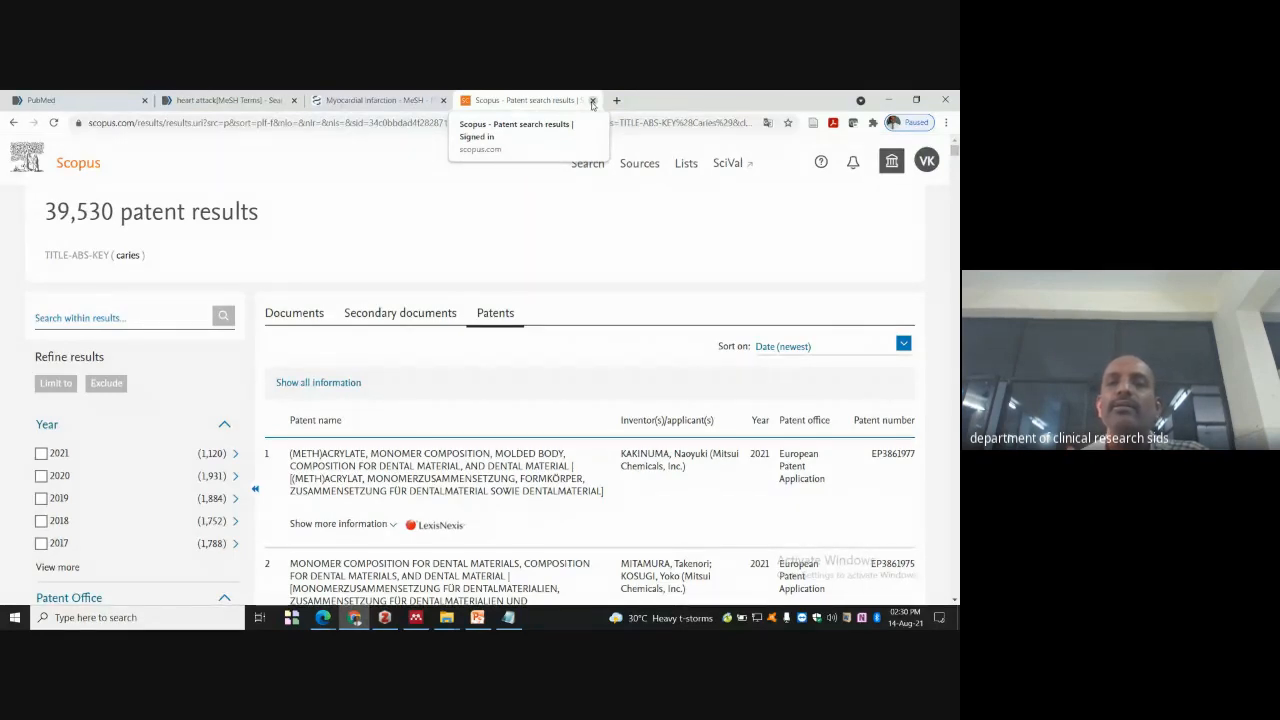
- Close the Scopus patent results, Myocardial infarction MeSH and heart attack PubMed tabs
click(592, 101)
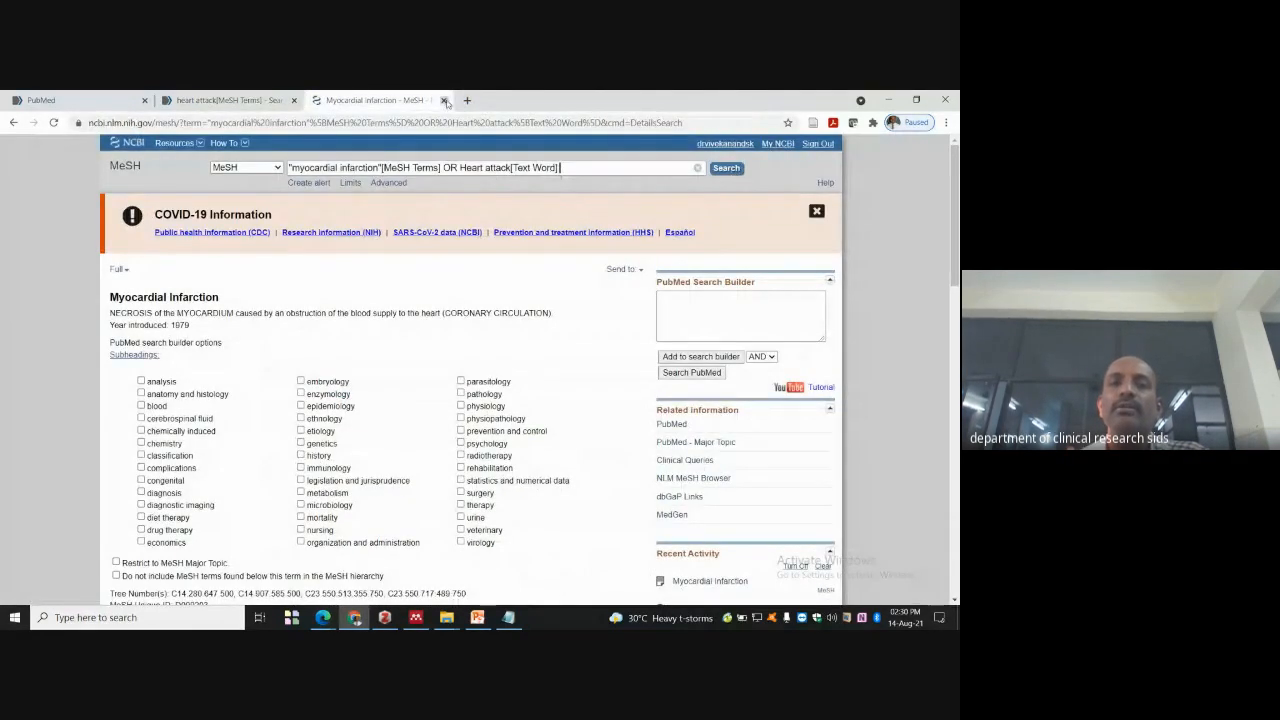
click(443, 100)
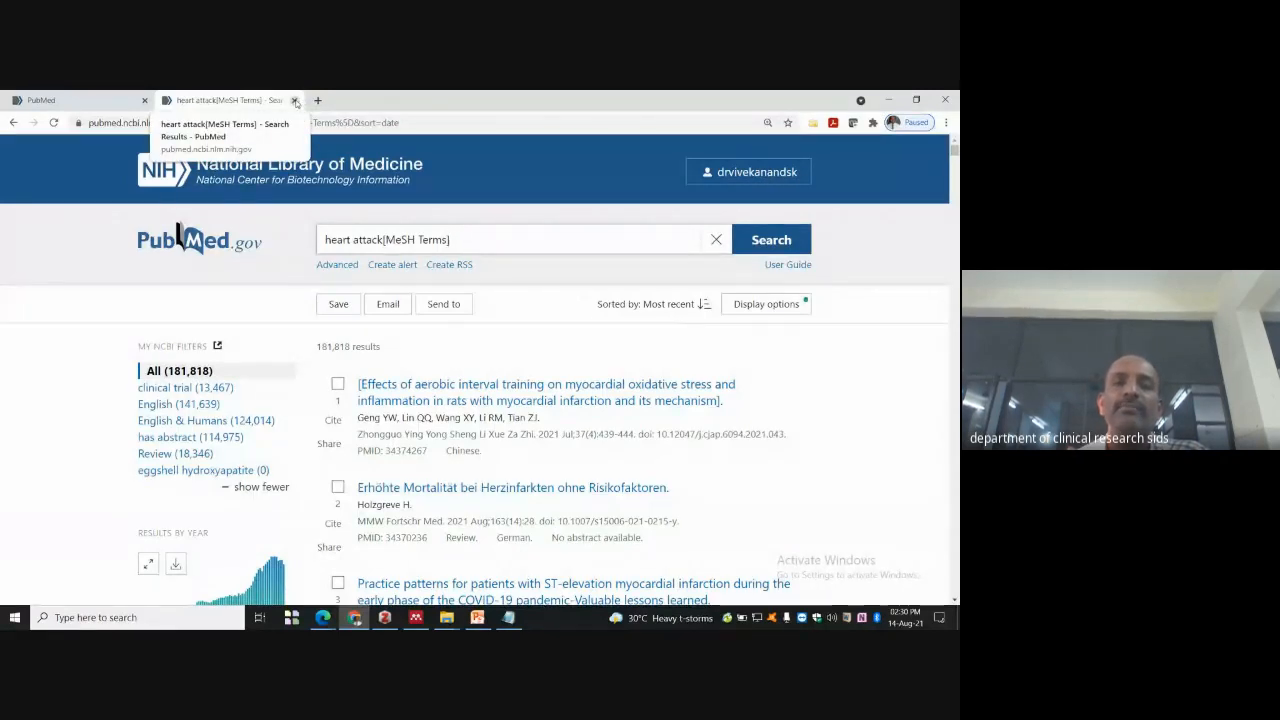
click(295, 101)
- Minimize Chrome, bring the Google Meet window forward and stop presenting the screen
click(888, 100)
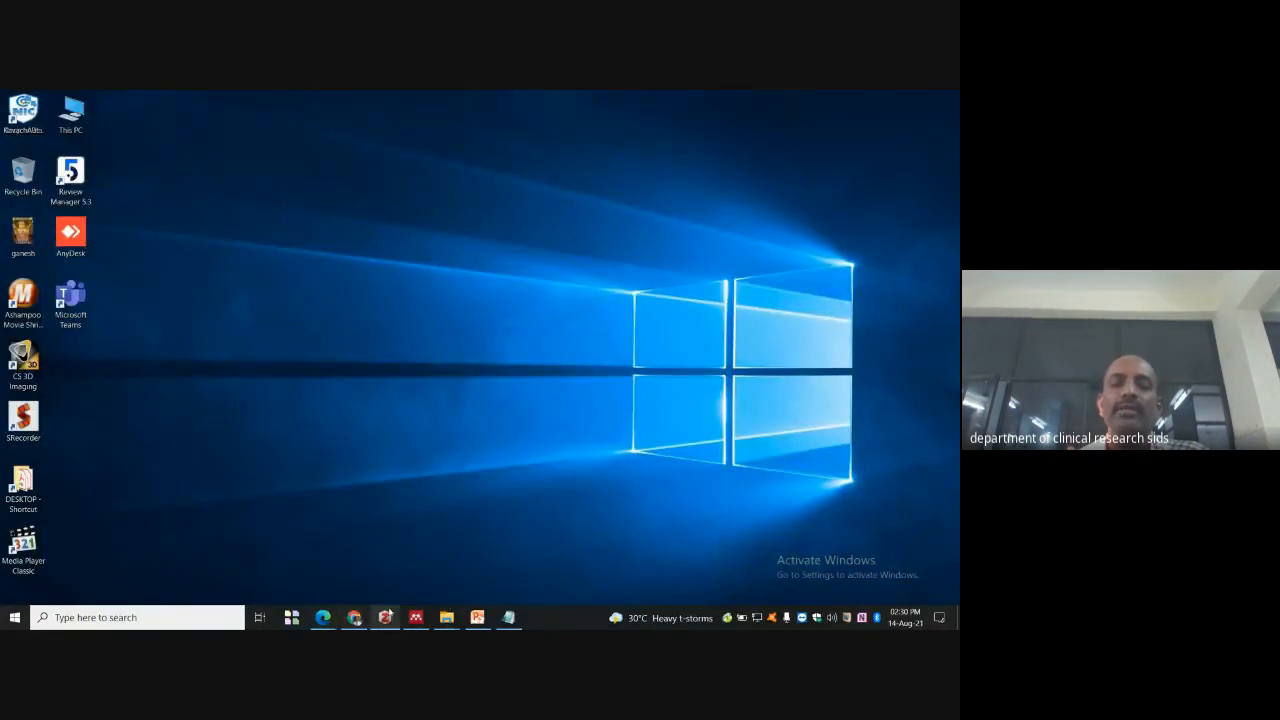
click(354, 617)
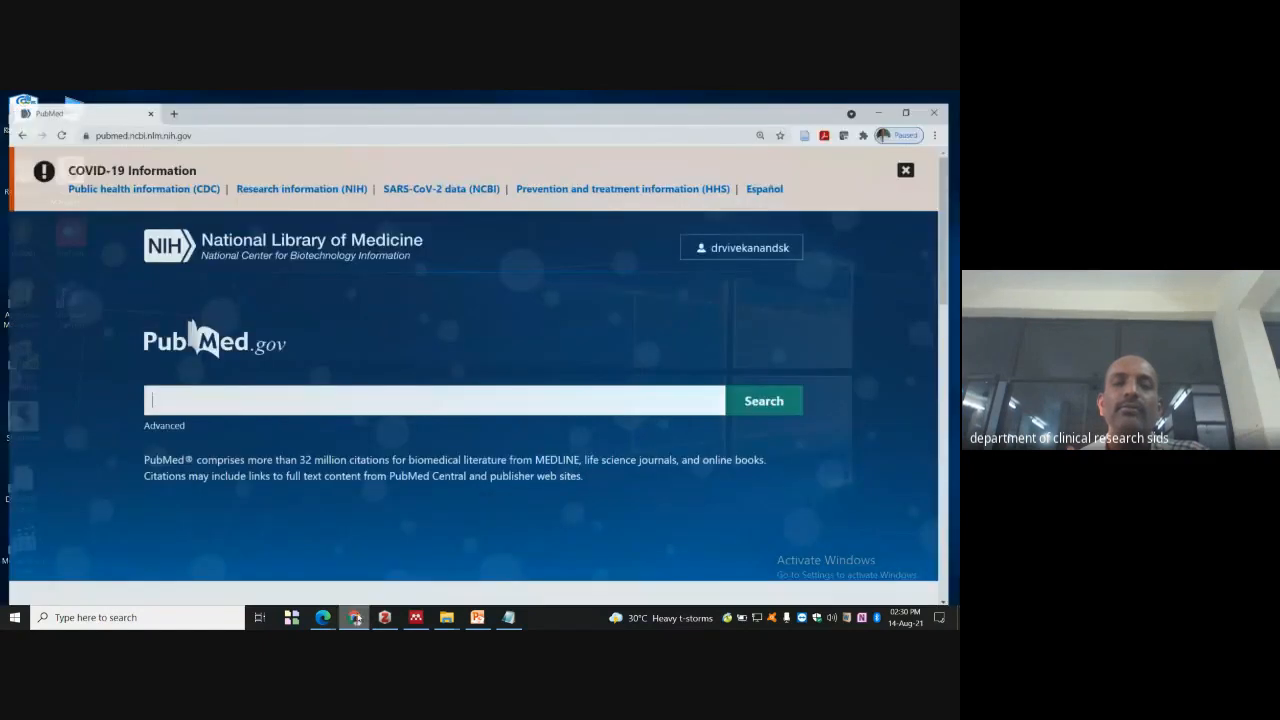
mouse_move(322, 617)
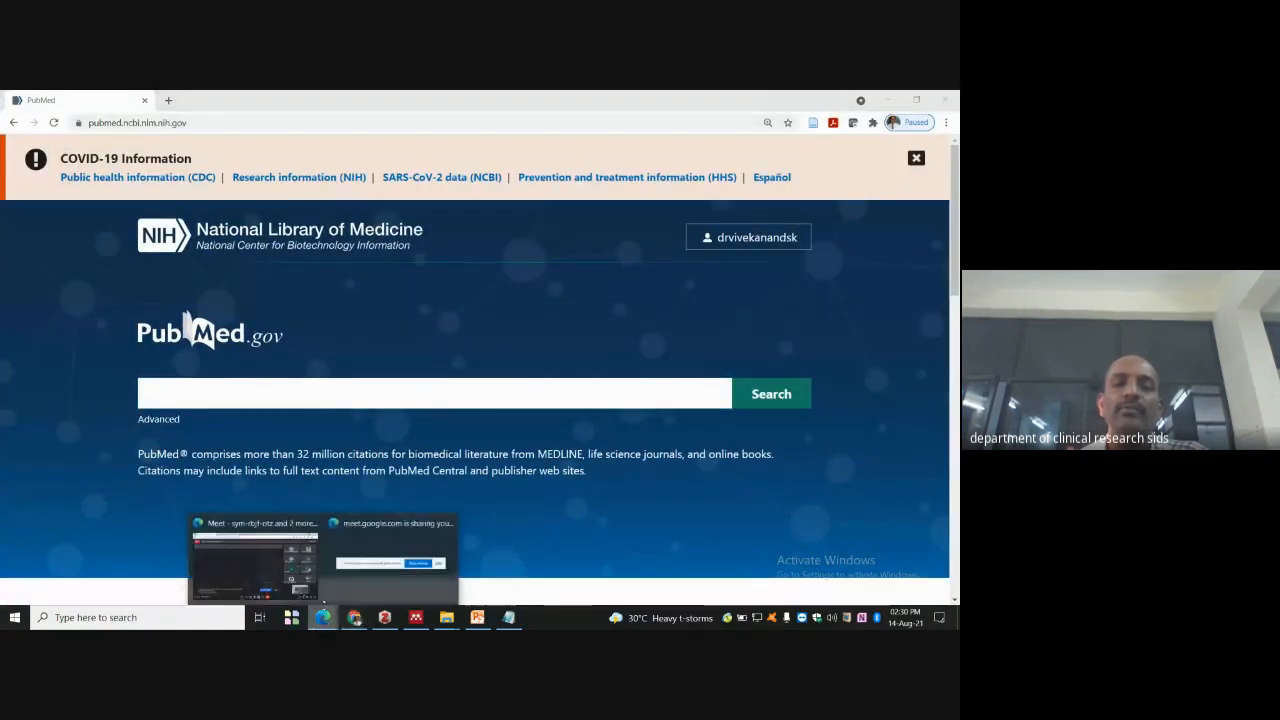
click(243, 563)
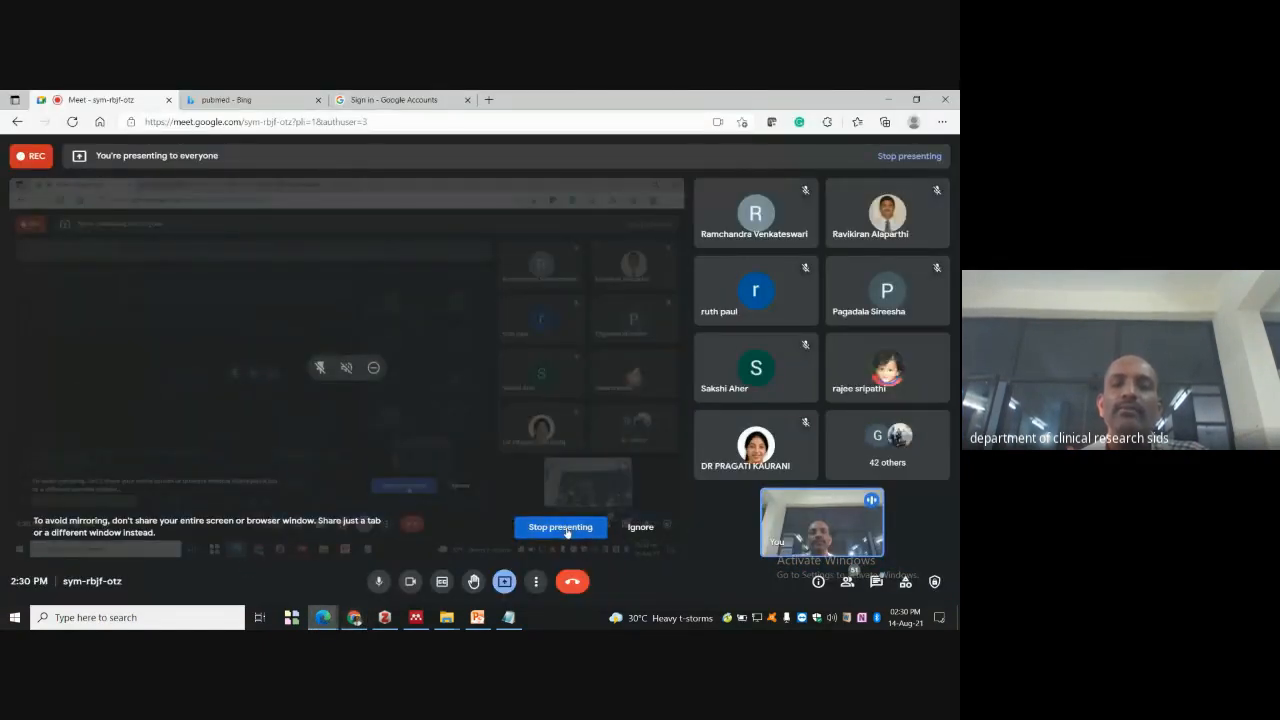
click(561, 527)
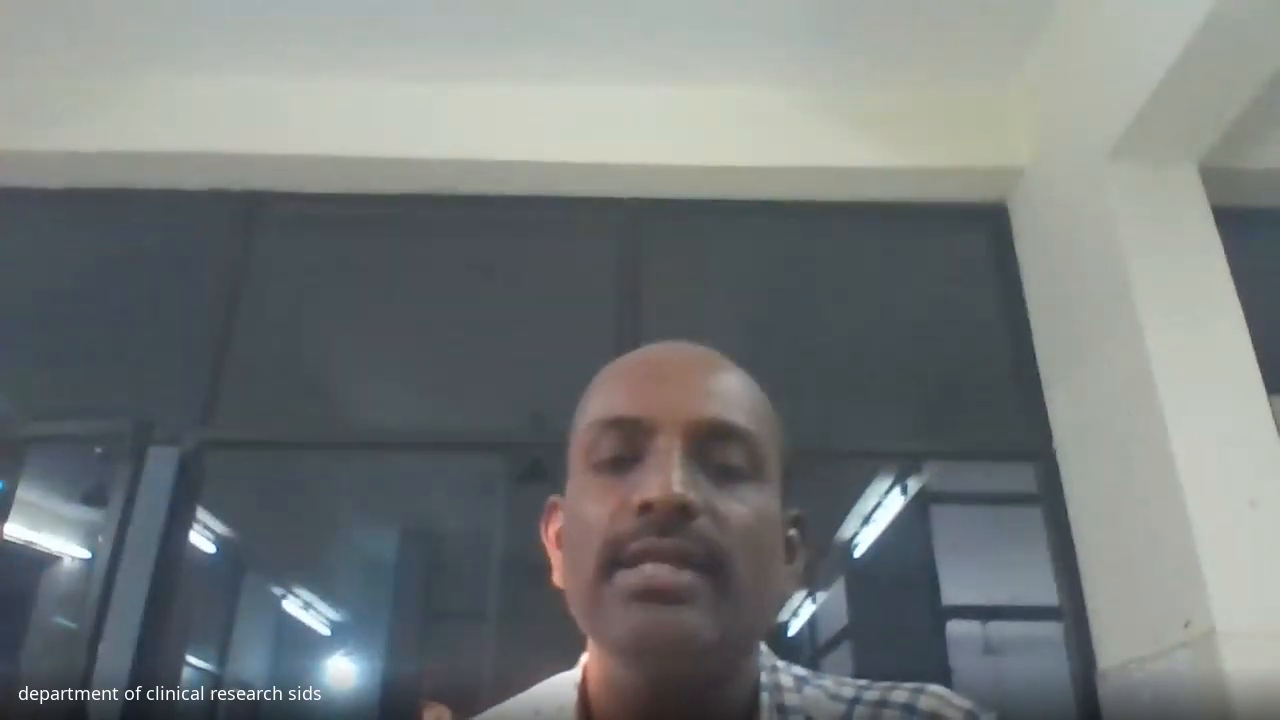